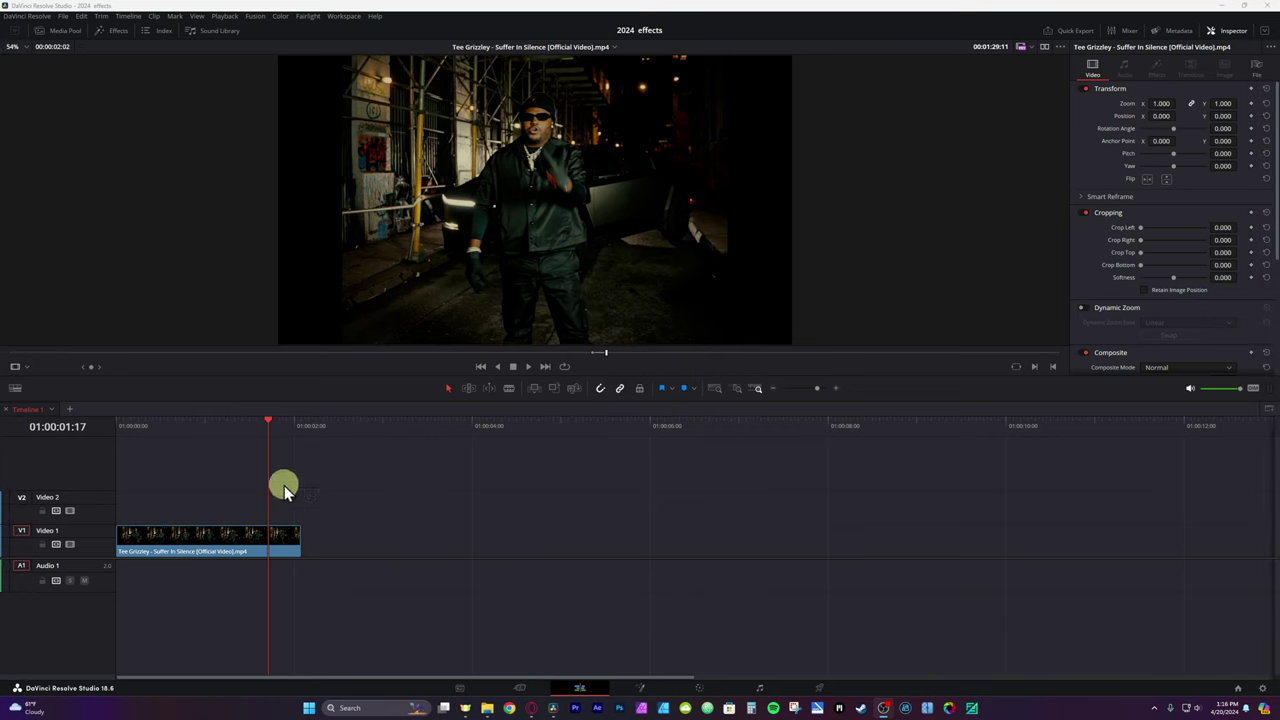
# Convert the timeline video clip into a Fusion clip and open it on the Fusion page.
pyautogui.rightClick(181, 531)
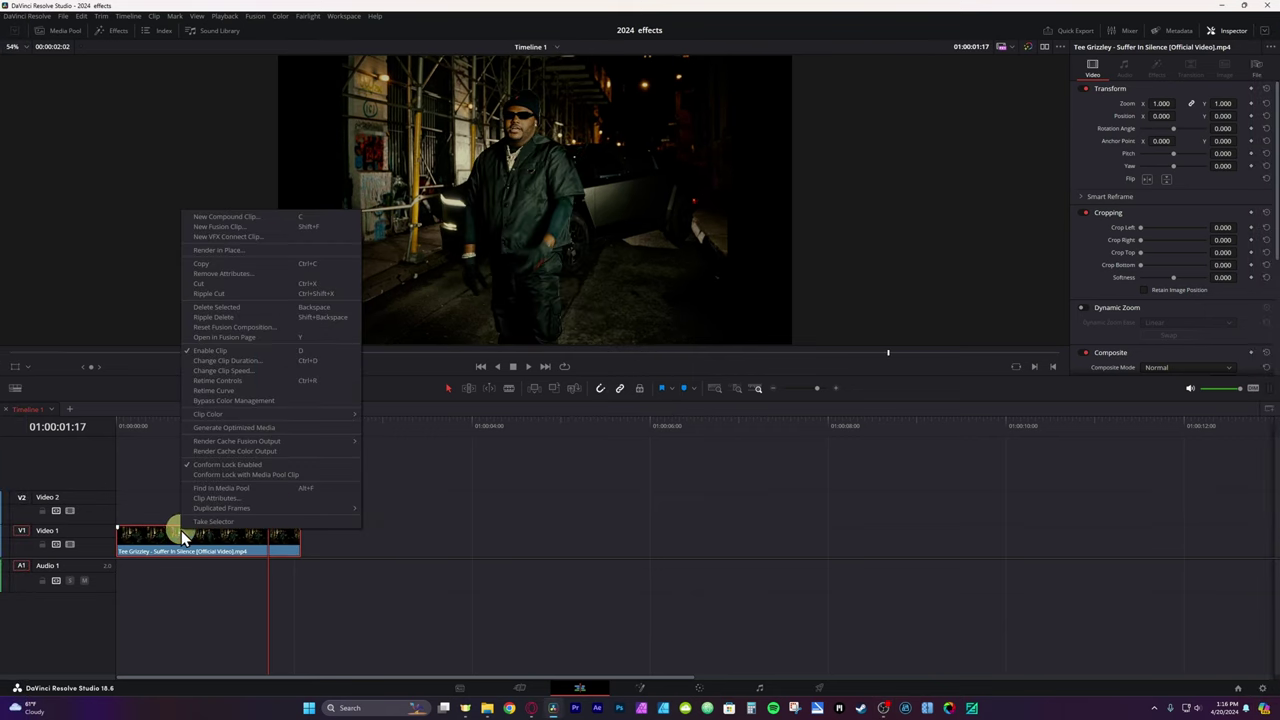
pyautogui.click(224, 226)
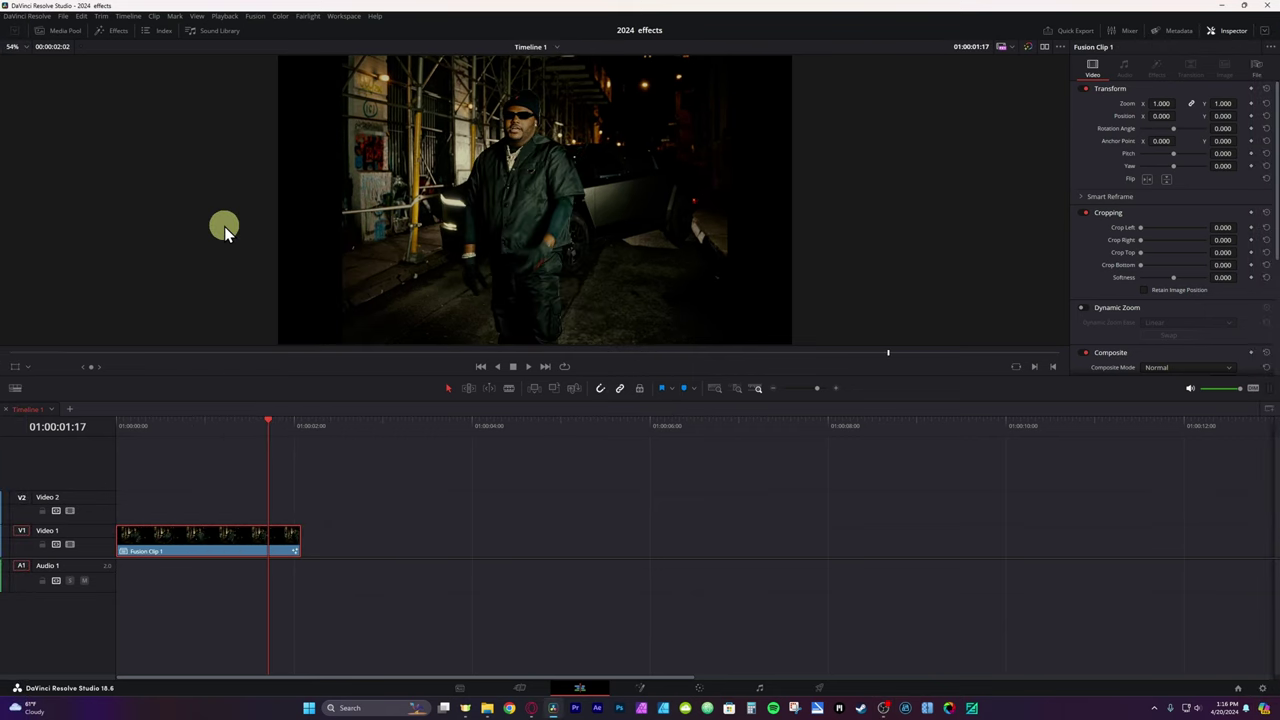
pyautogui.click(641, 690)
# Add a Background node, merge it over MediaIn1, and place it just above the Merge node.
pyautogui.moveTo(243, 304); pyautogui.dragTo(758, 434)
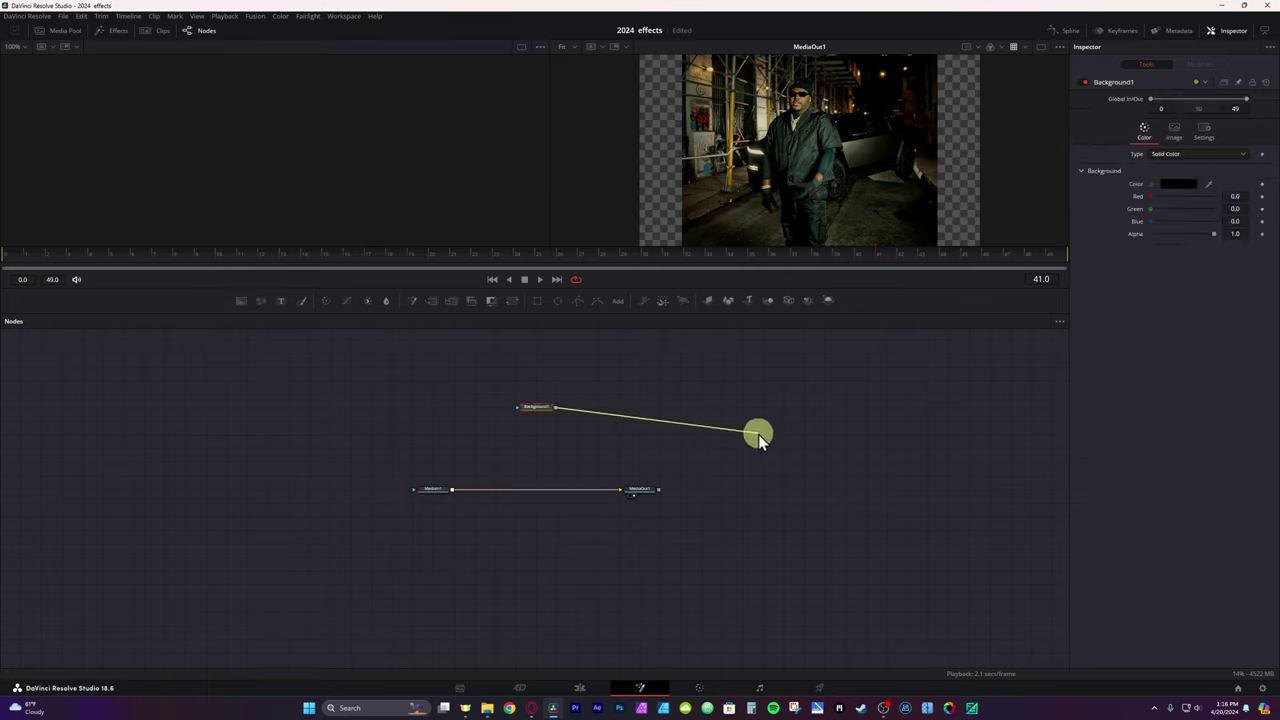
pyautogui.moveTo(454, 487); pyautogui.dragTo(452, 489)
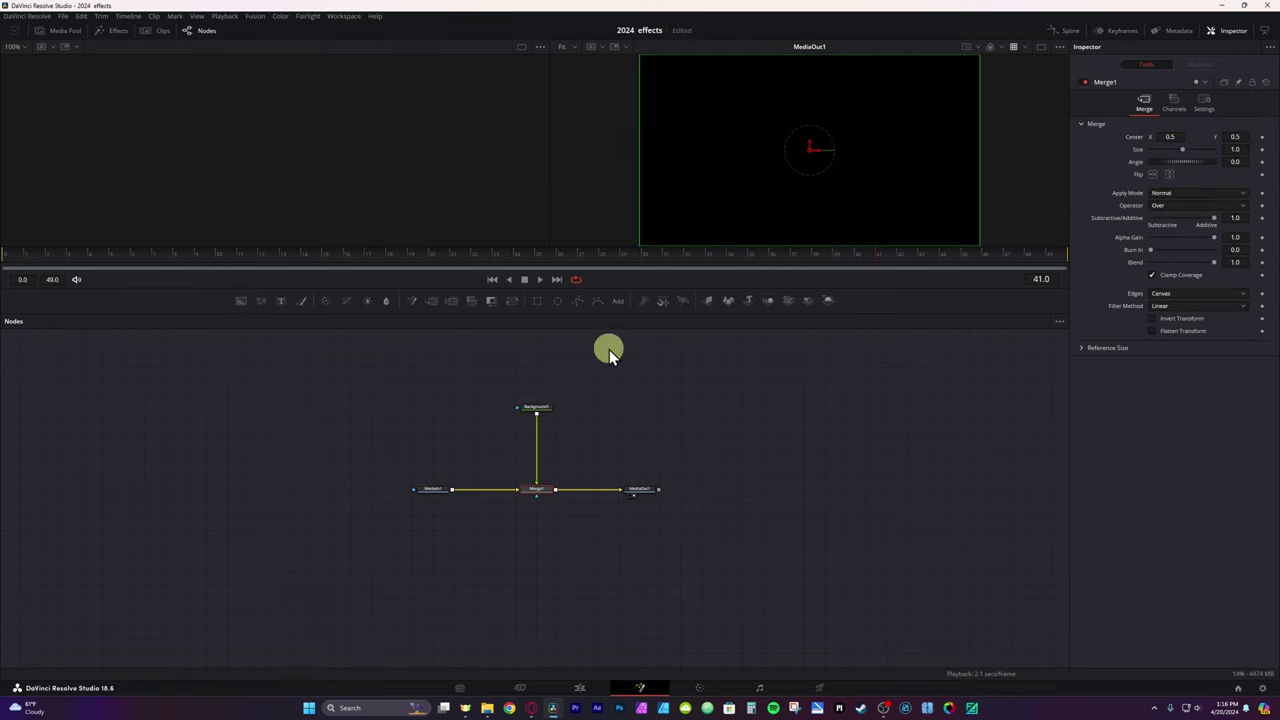
pyautogui.moveTo(536, 407); pyautogui.dragTo(536, 448)
# Set Merge1's operator to In and swap its background and foreground inputs.
pyautogui.click(540, 490)
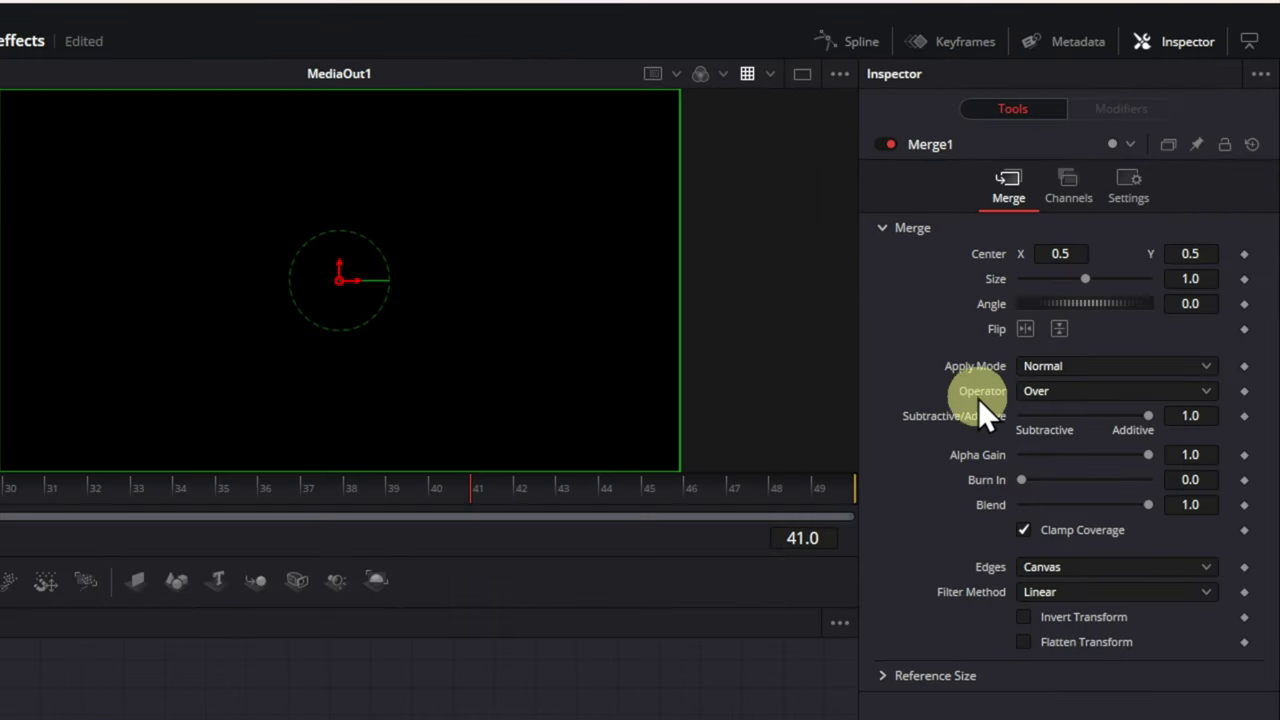
pyautogui.click(1056, 391)
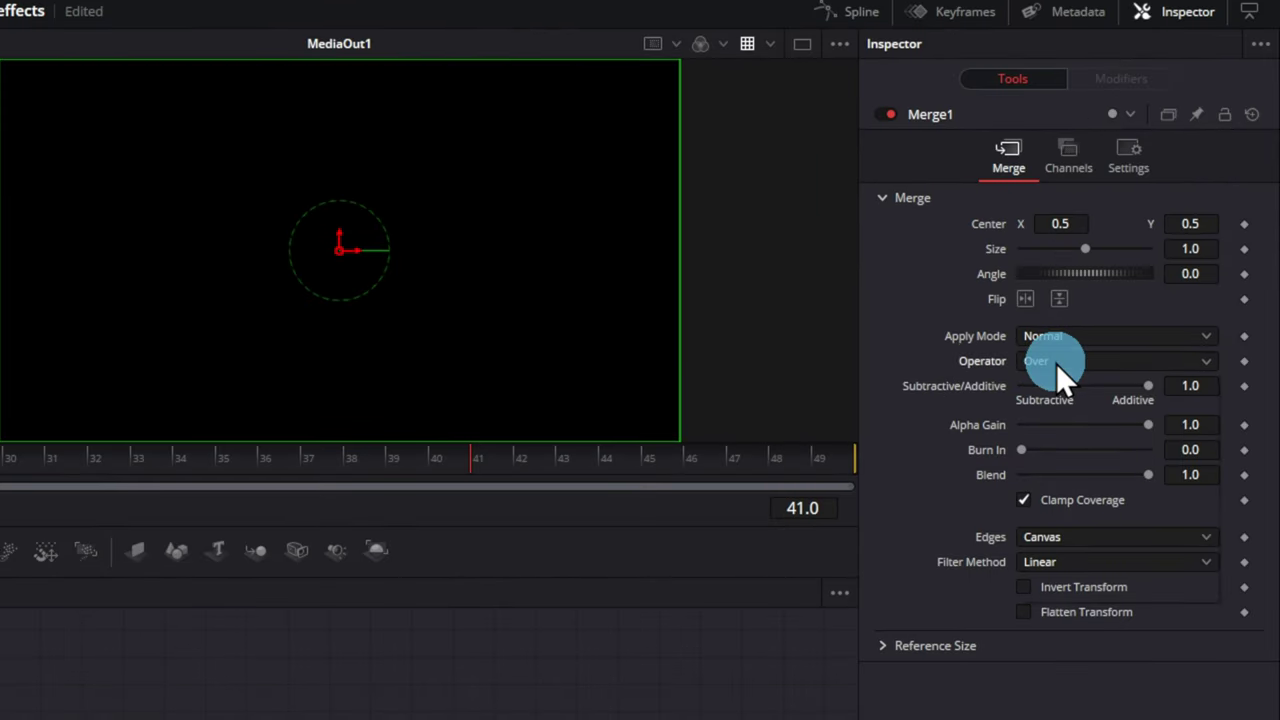
pyautogui.click(1044, 376)
pyautogui.click(621, 373)
pyautogui.click(643, 352)
pyautogui.hotkey('ctrl', 't')
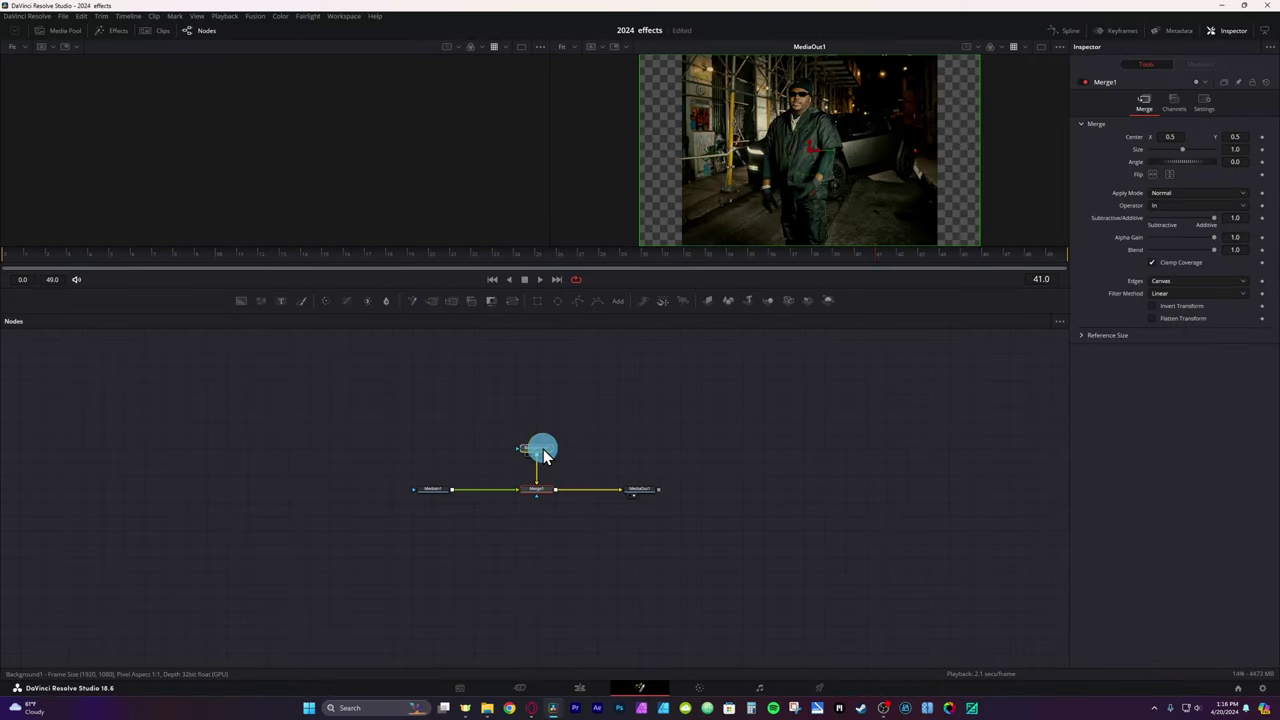
# Add a Rectangle mask to Background1 and shrink it around the man's face, about 0.10 wide and 0.15 high.
pyautogui.click(540, 449)
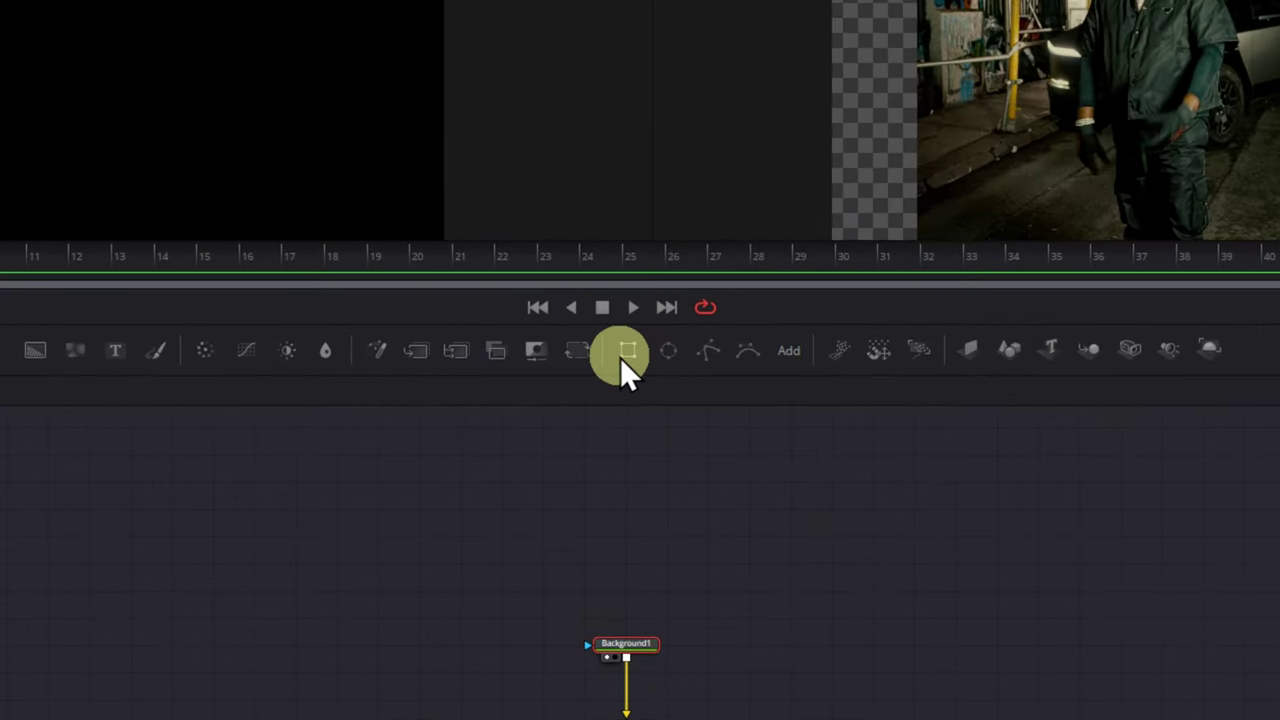
pyautogui.click(620, 354)
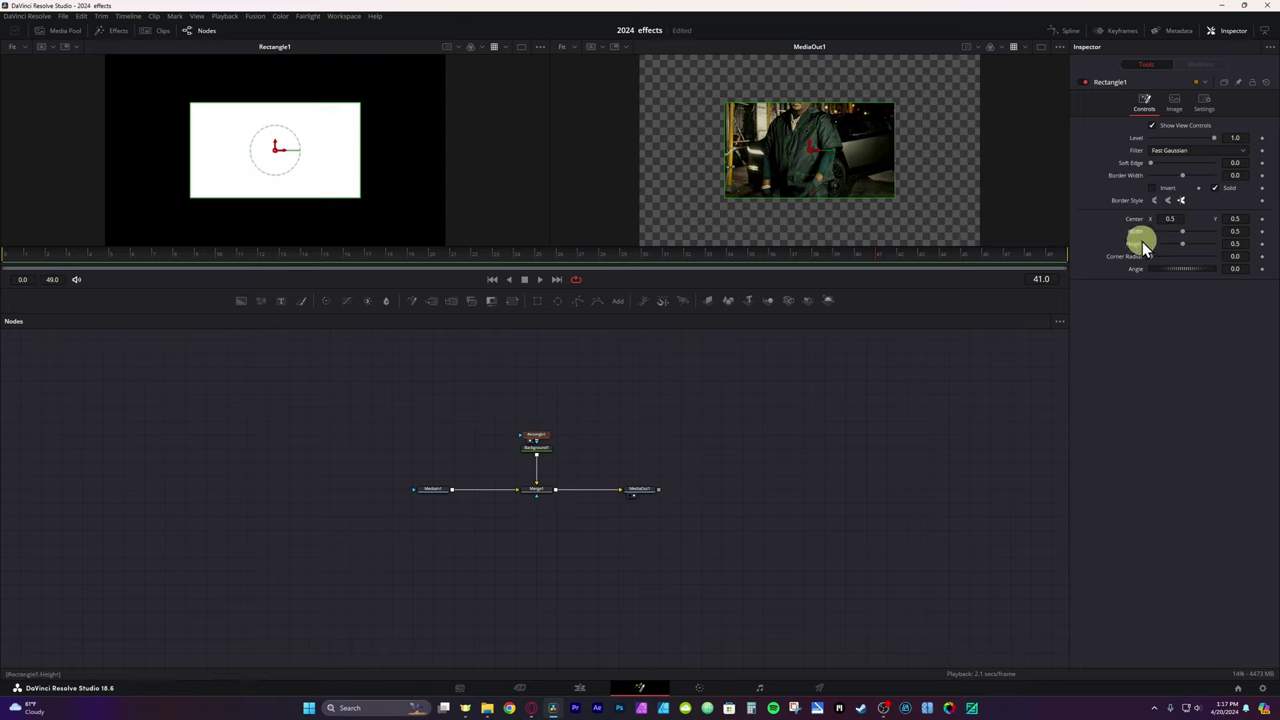
pyautogui.click(897, 162)
pyautogui.moveTo(897, 162); pyautogui.dragTo(820, 102)
# Make room before MediaOut1 and paste a copy of the Rectangle1, Background1 and Merge1 nodes beside the originals.
pyautogui.moveTo(637, 489); pyautogui.dragTo(786, 524)
pyautogui.click(465, 529)
pyautogui.moveTo(462, 528); pyautogui.dragTo(370, 417)
pyautogui.hotkey('ctrl', 'c')
pyautogui.click(500, 443)
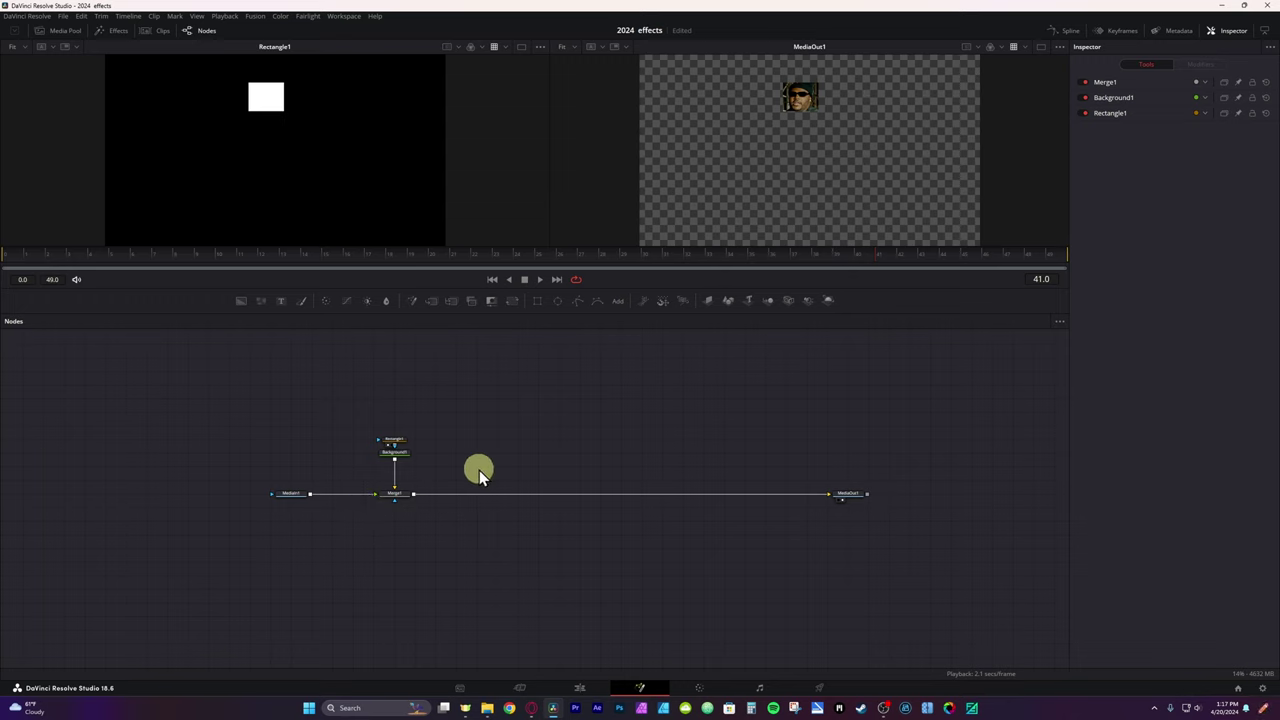
pyautogui.hotkey('ctrl', 'v')
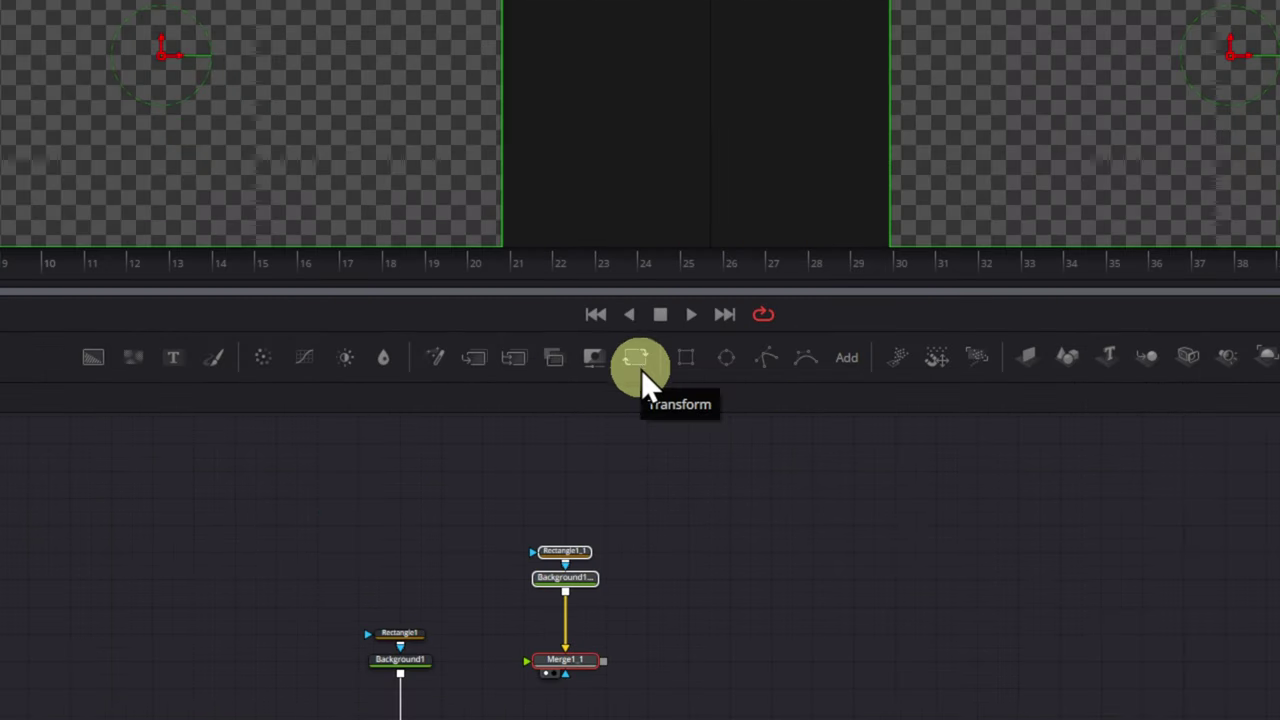
# Add a Transform node after Merge1_1 and merge its output into the main line after Merge1.
pyautogui.click(641, 366)
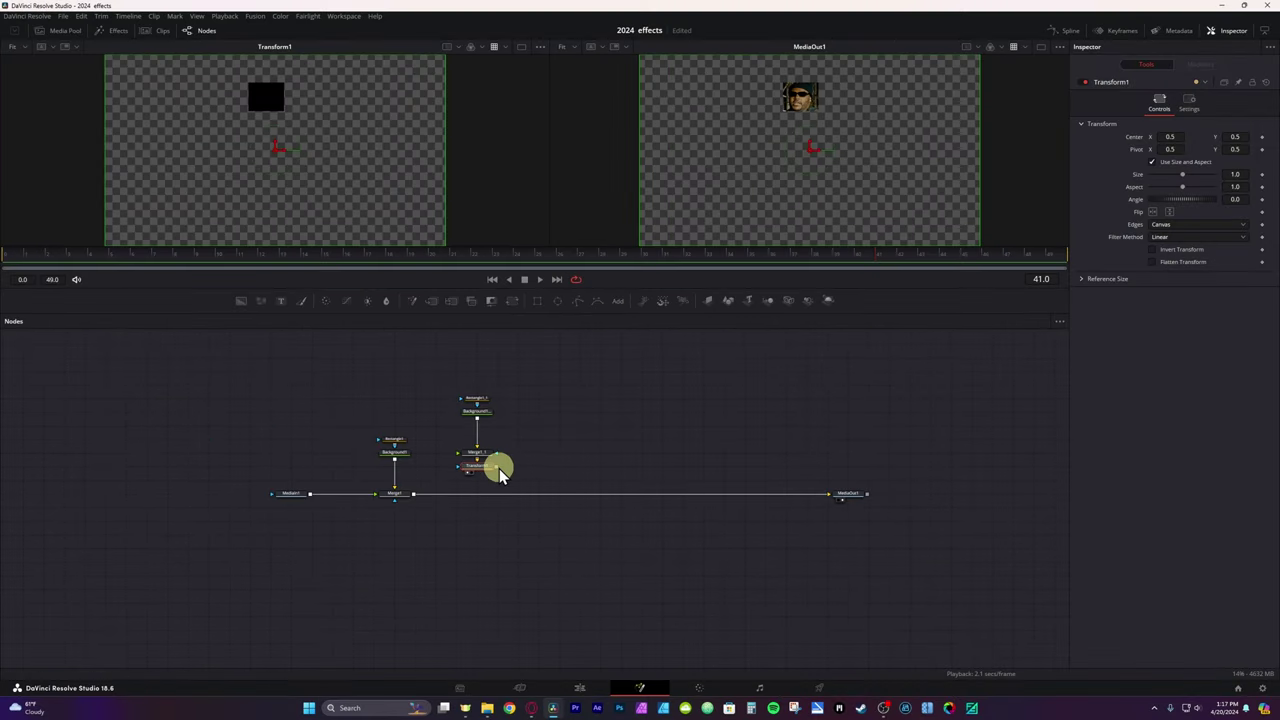
pyautogui.moveTo(500, 473); pyautogui.dragTo(484, 500)
pyautogui.rightClick(484, 500)
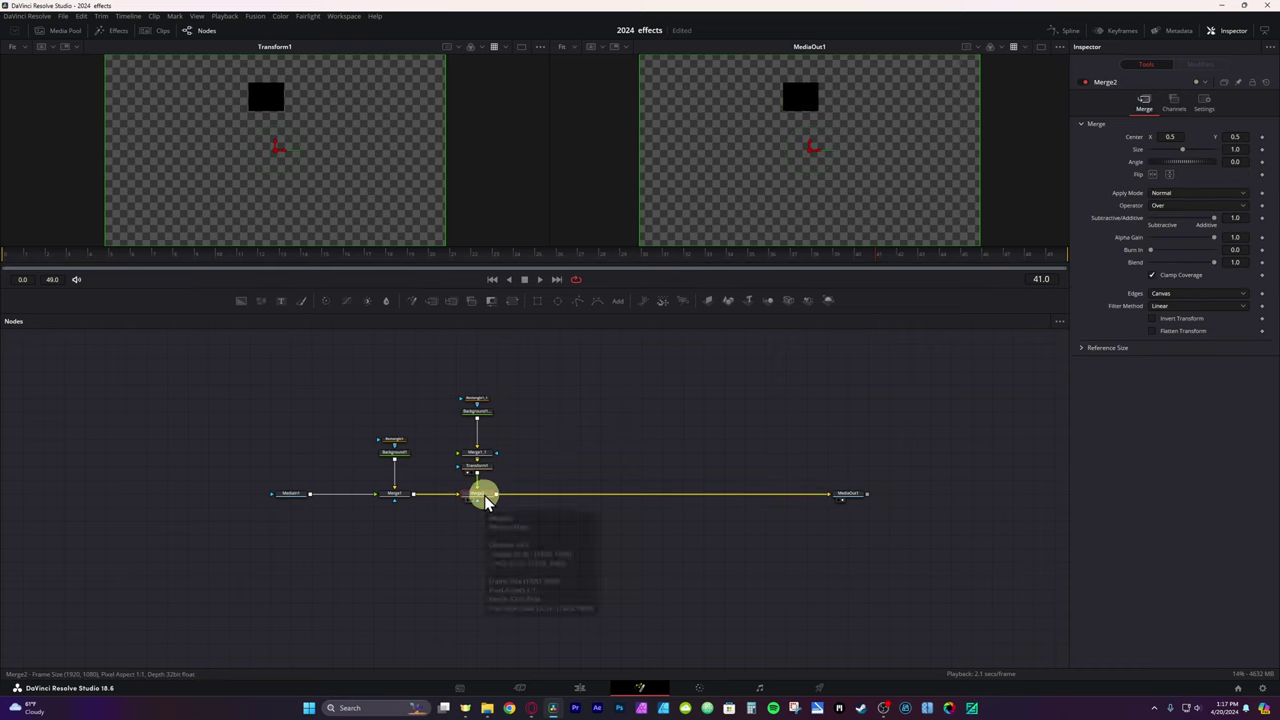
pyautogui.click(803, 104)
# Move MediaIn1 up with a router on its link to Merge1, and connect MediaIn1 to Merge1_1's foreground input.
pyautogui.moveTo(300, 494); pyautogui.dragTo(280, 371)
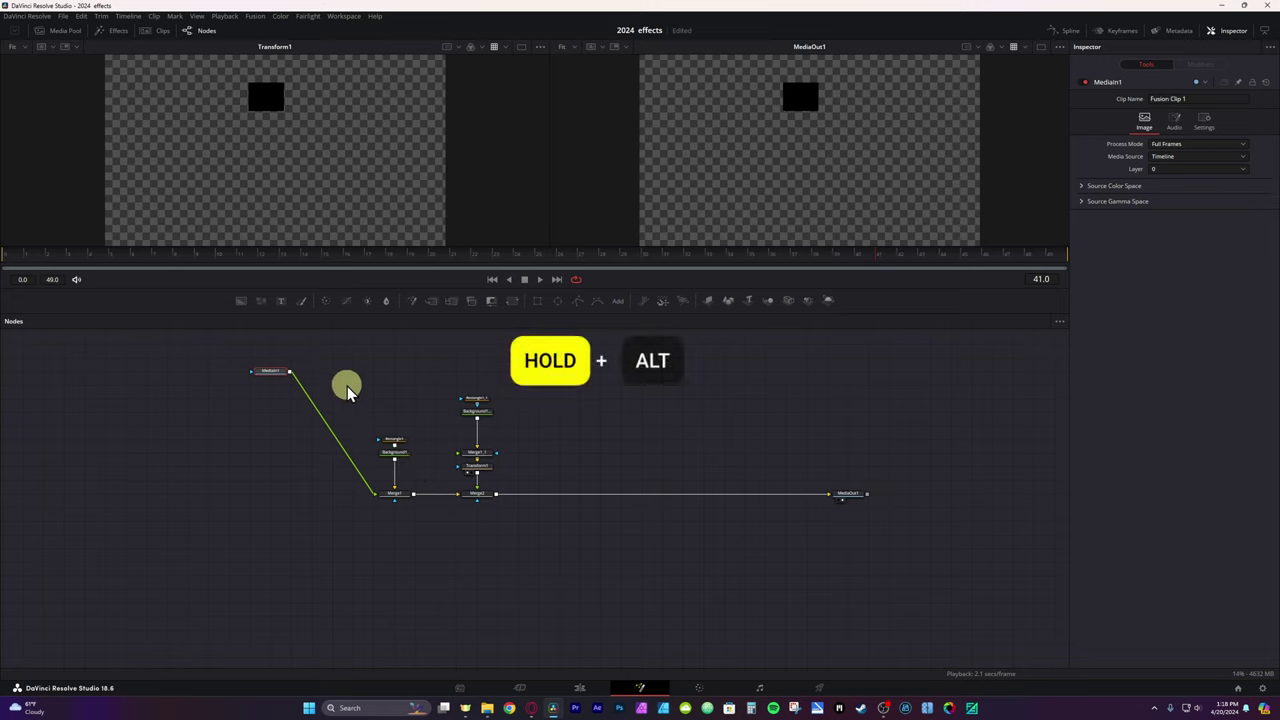
pyautogui.moveTo(331, 432); pyautogui.dragTo(241, 497)
pyautogui.moveTo(275, 372); pyautogui.dragTo(255, 372)
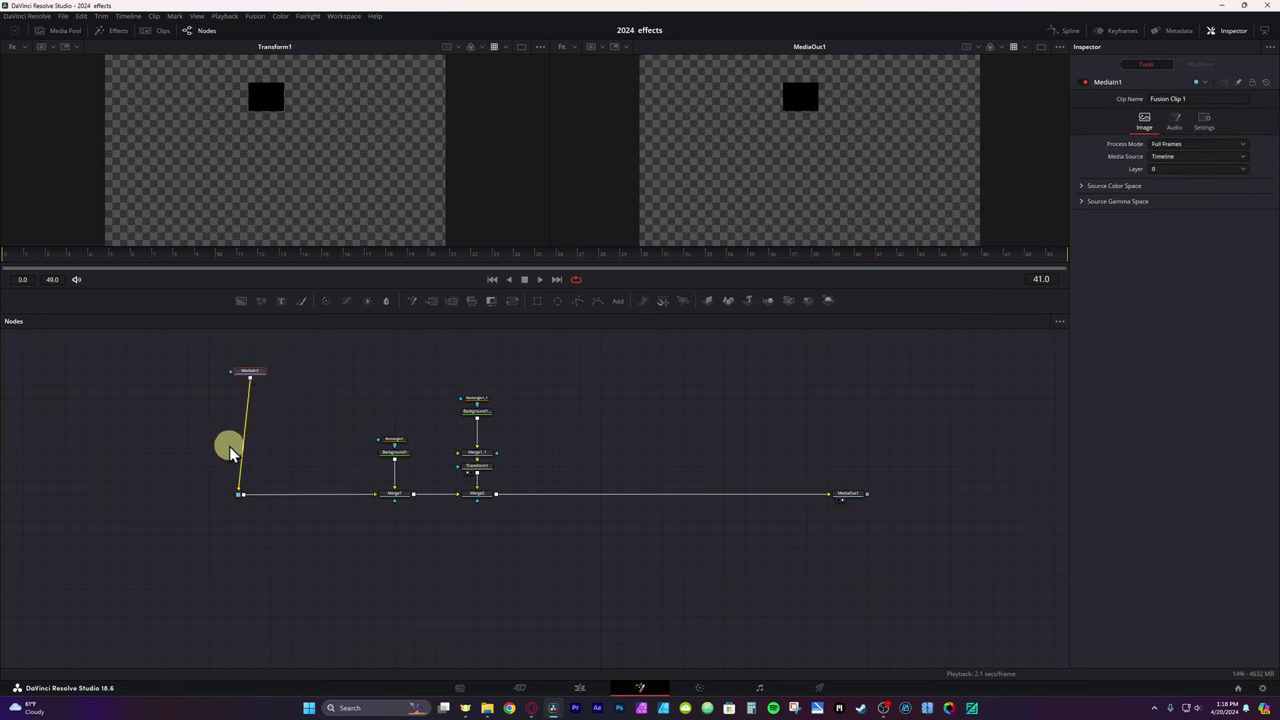
pyautogui.press('1')
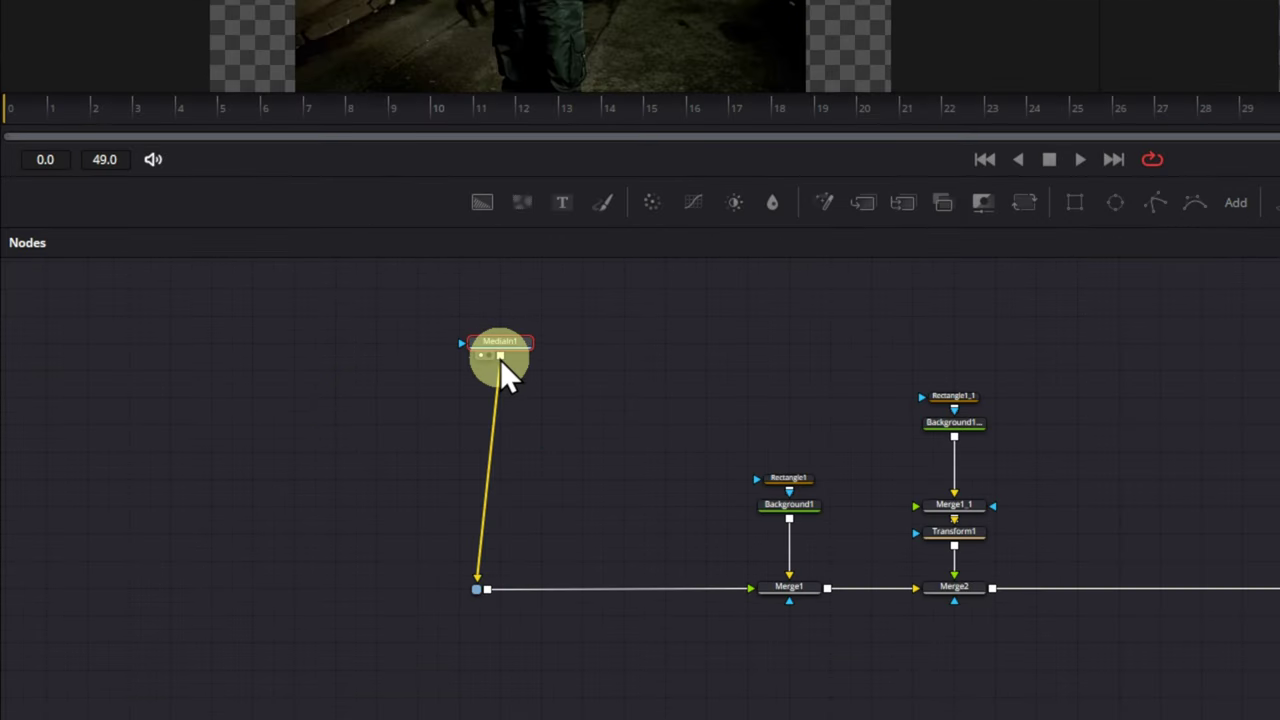
pyautogui.moveTo(500, 359); pyautogui.dragTo(917, 507)
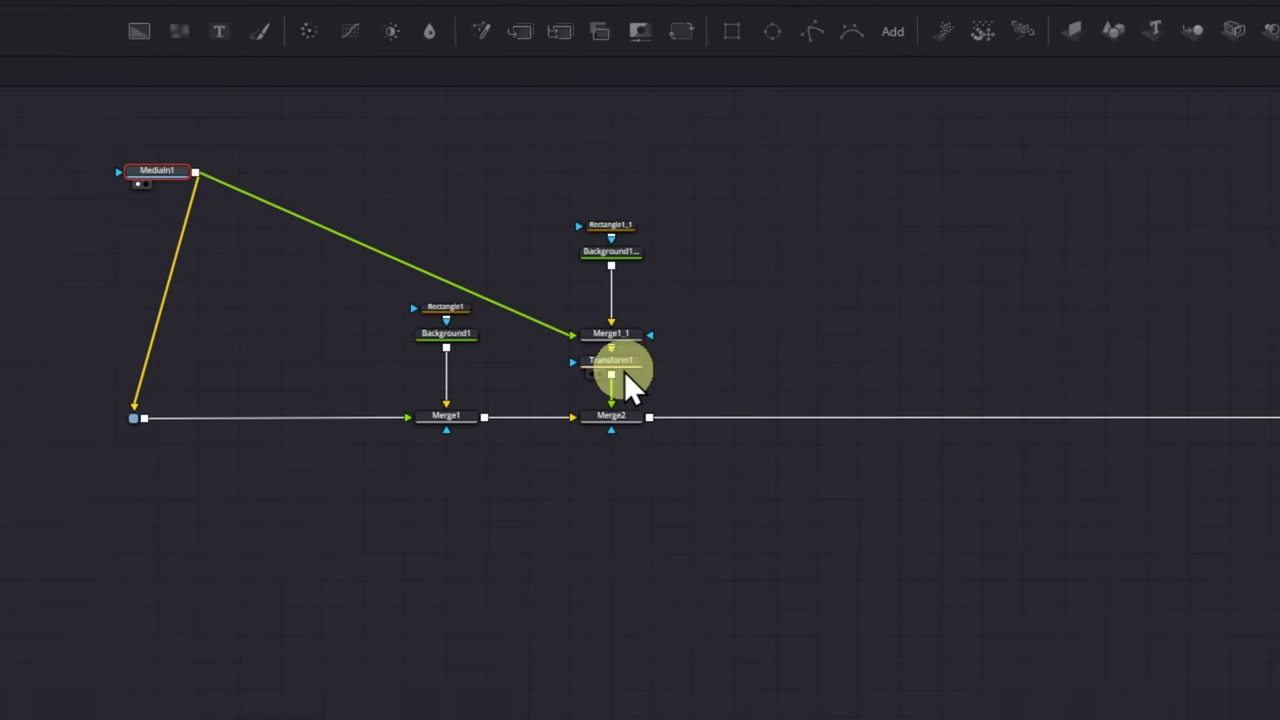
# Set Transform1's size to 1.31 and lower the Rectangle1_1 mask to the chest, with centre Y at about 0.593.
pyautogui.click(639, 353)
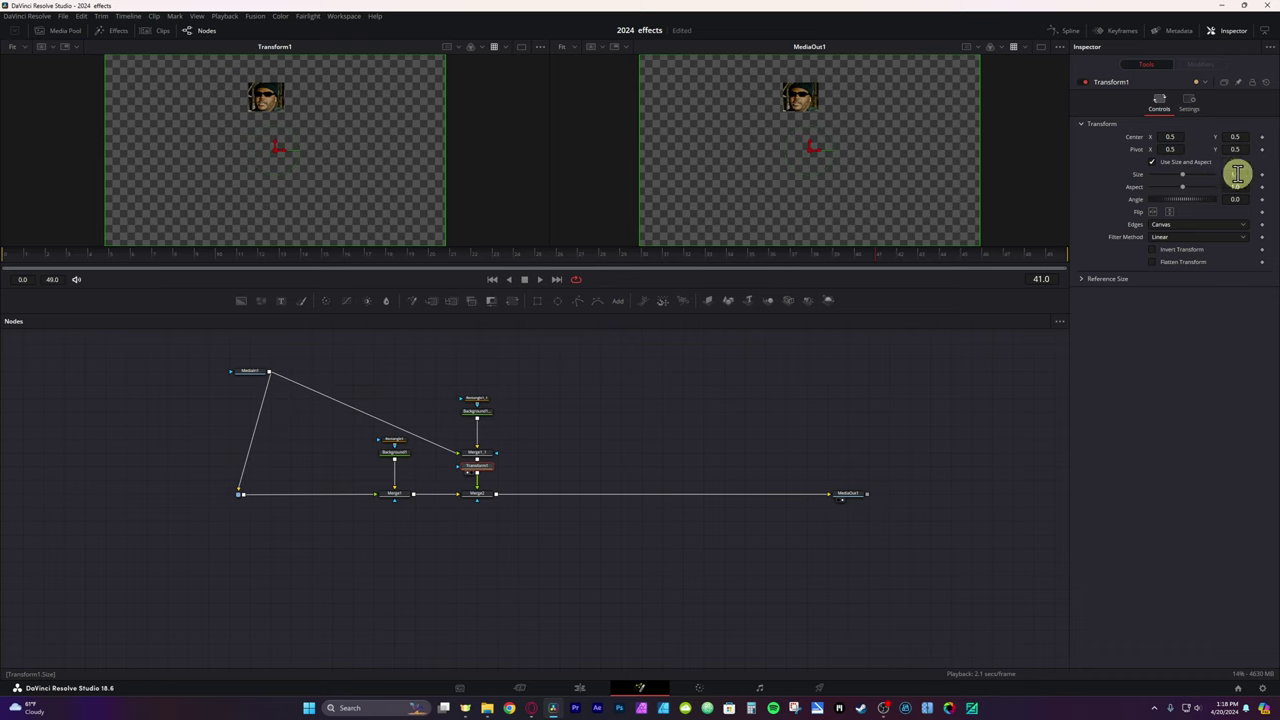
pyautogui.moveTo(1237, 174); pyautogui.dragTo(1240, 172)
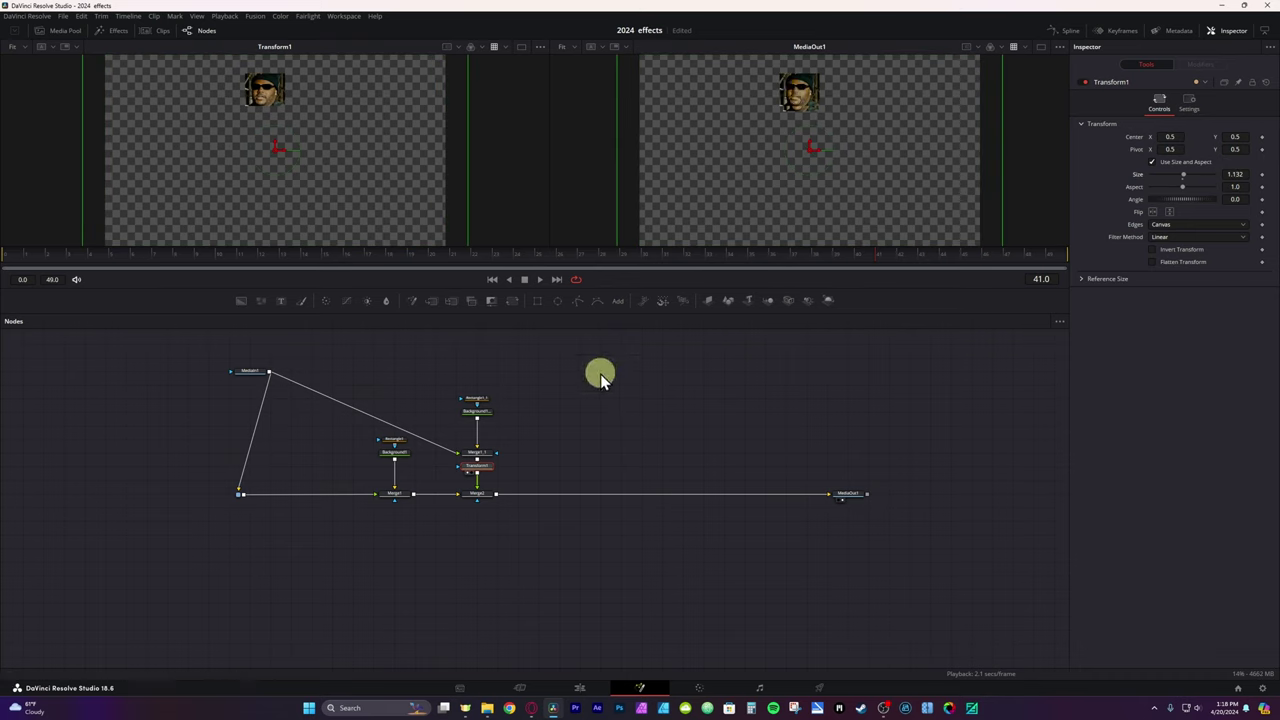
pyautogui.click(473, 400)
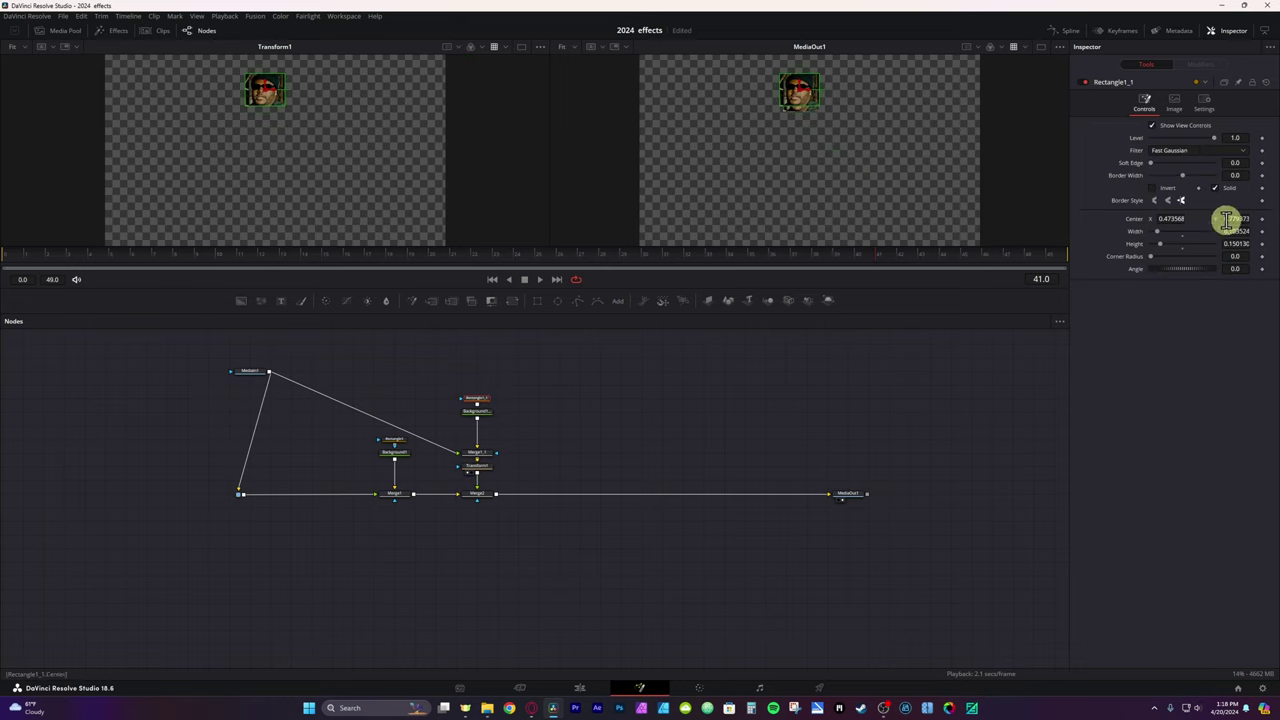
pyautogui.moveTo(1239, 220)
pyautogui.mouseDown()
pyautogui.moveTo(1180, 223)
pyautogui.moveTo(846, 92)
pyautogui.moveTo(1233, 218)
pyautogui.mouseUp()
pyautogui.click(477, 464)
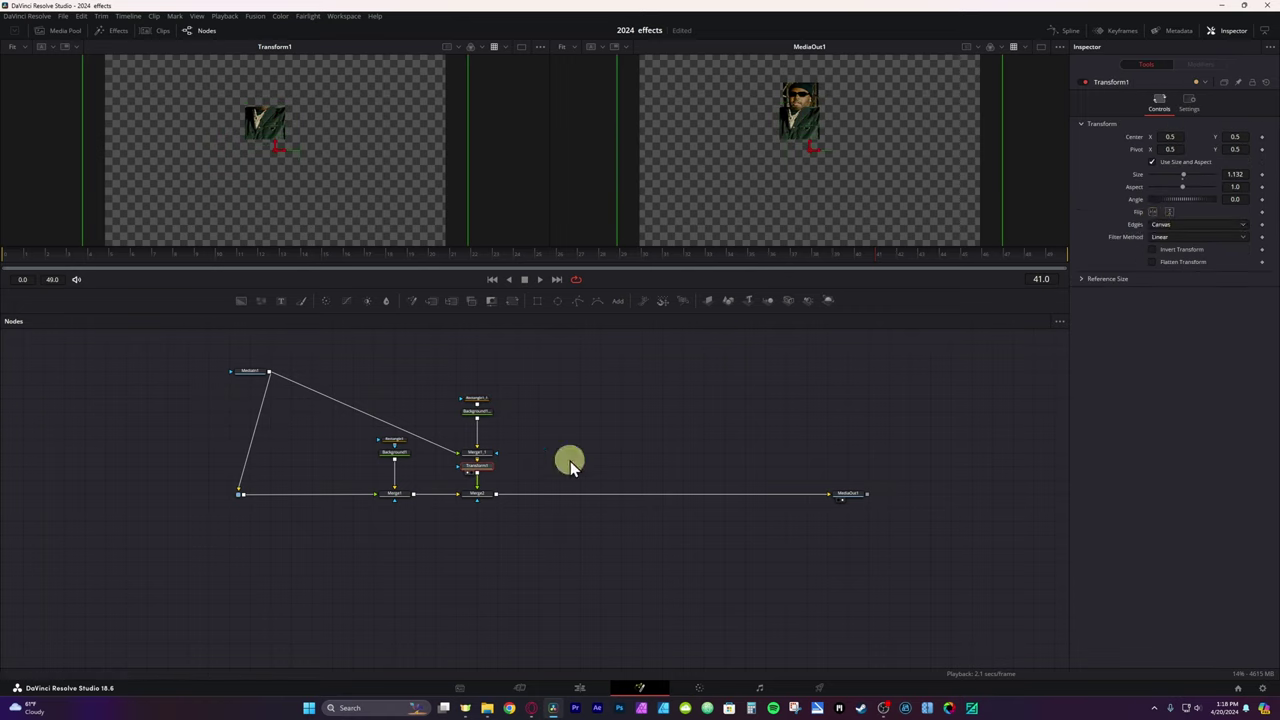
pyautogui.click(481, 400)
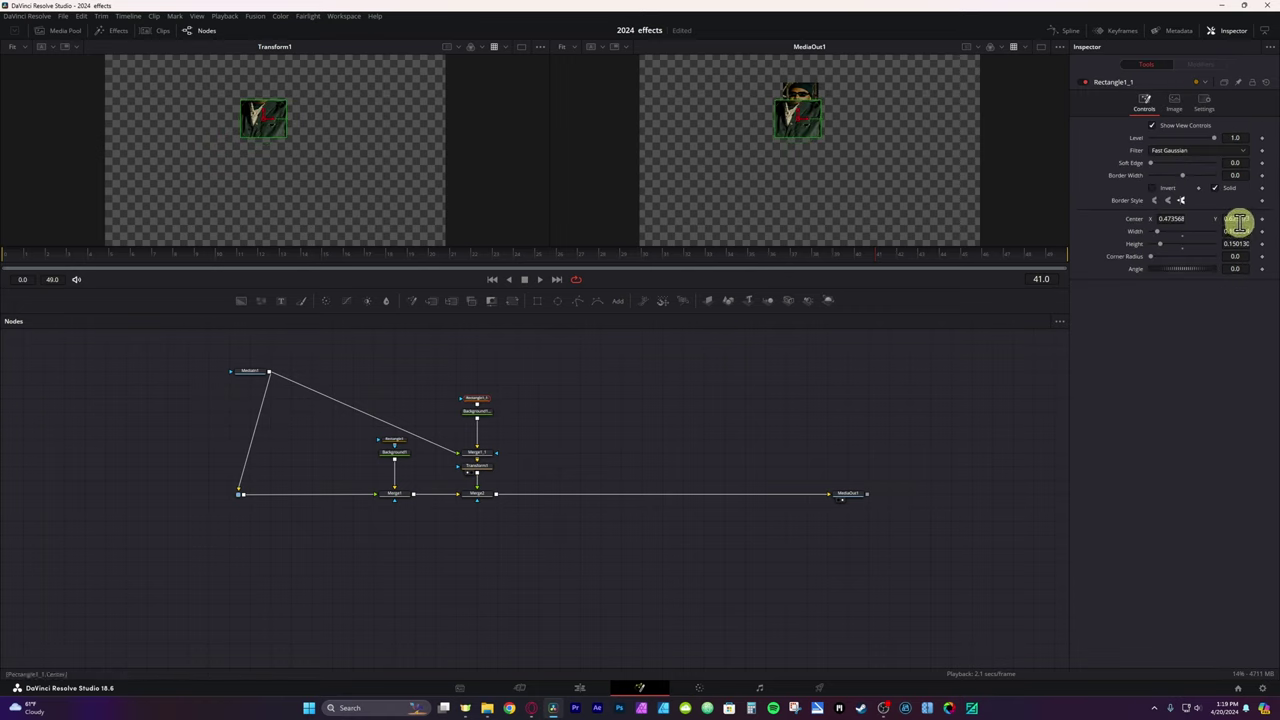
pyautogui.moveTo(1239, 219); pyautogui.dragTo(1210, 220)
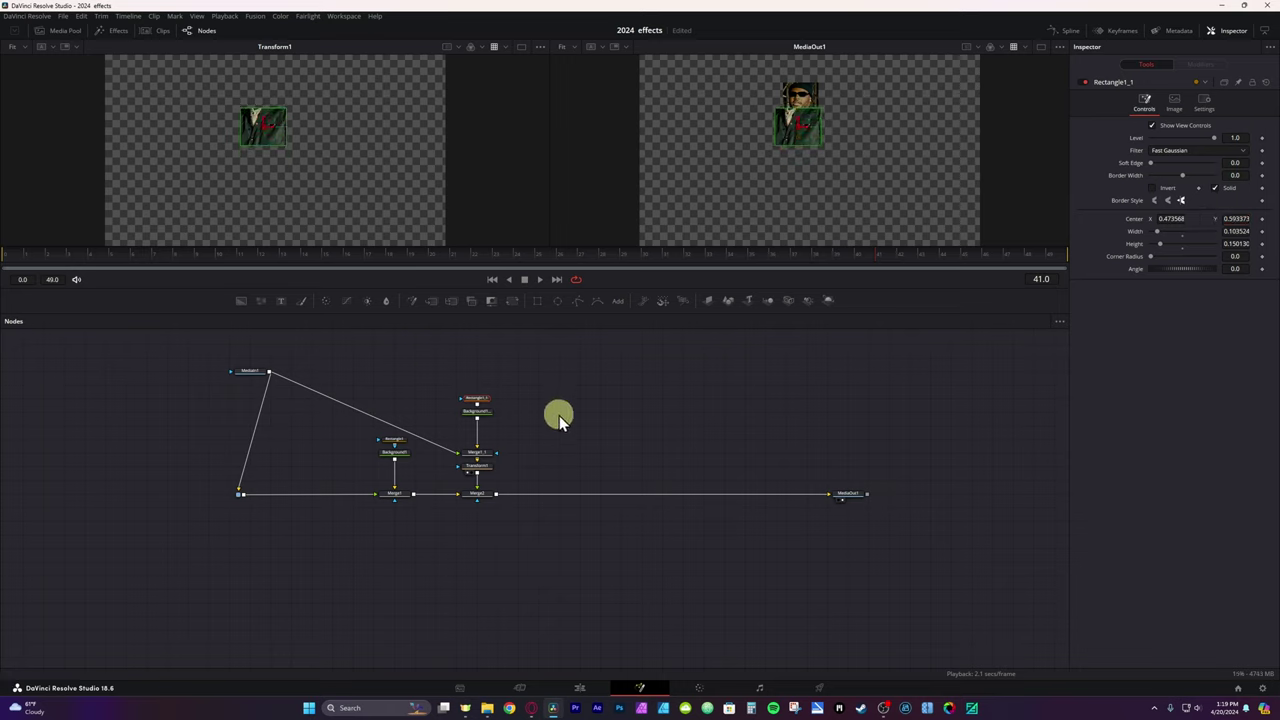
# Duplicate the Rectangle1_1 to Transform1 chain, merge the copy into the main line after Merge2, and feed it from MediaIn1.
pyautogui.moveTo(520, 476); pyautogui.dragTo(453, 383)
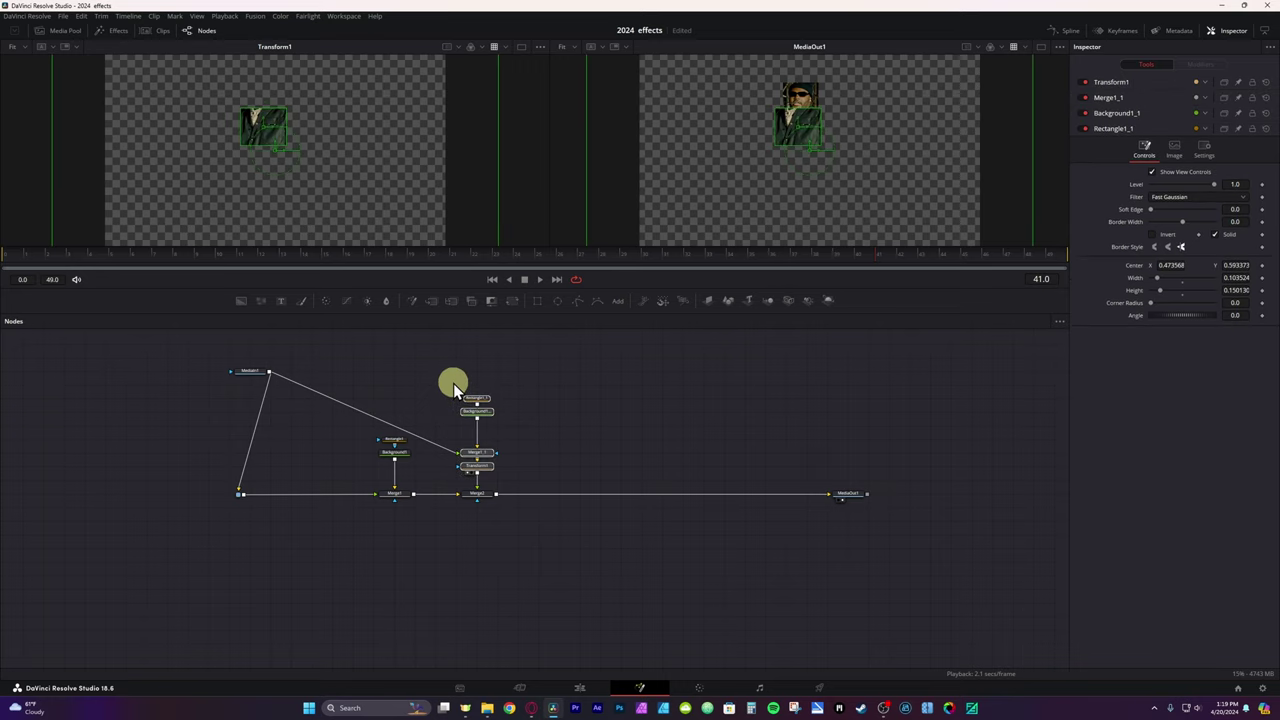
pyautogui.hotkey('ctrl', 'c')
pyautogui.hotkey('ctrl', 'v')
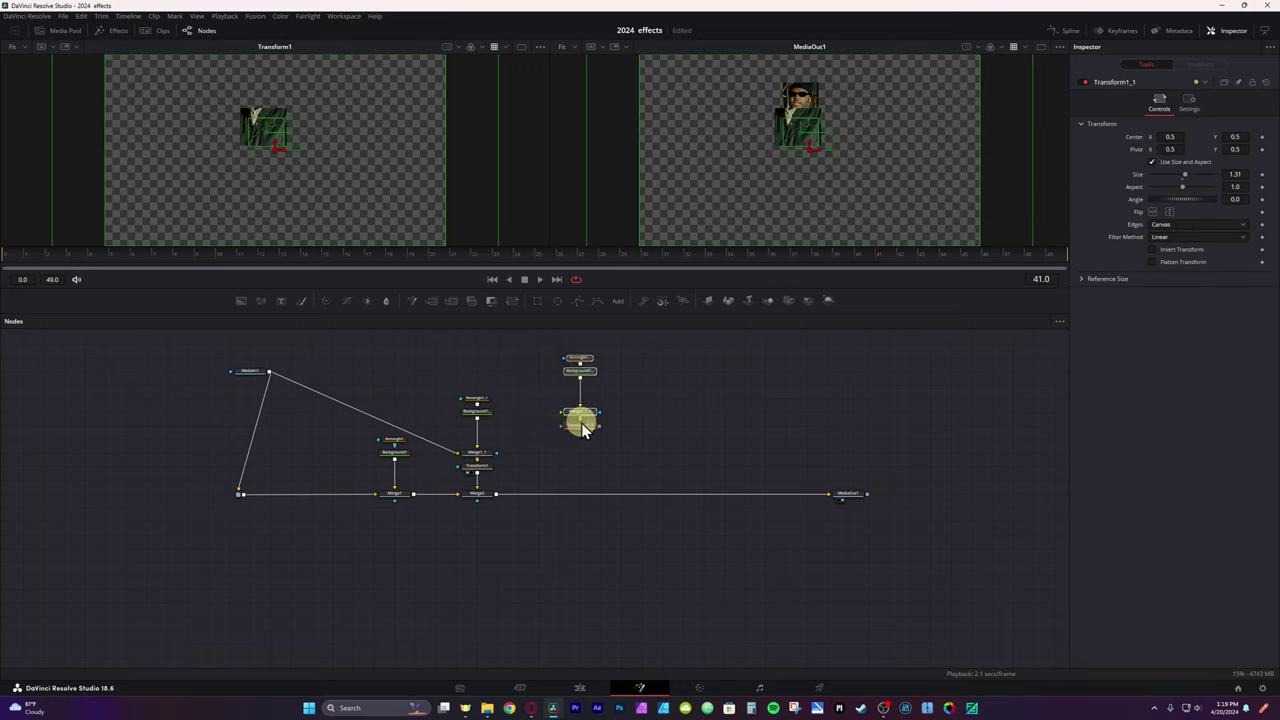
pyautogui.moveTo(590, 425); pyautogui.dragTo(497, 493)
# Enlarge Transform1_1 and reshape Rectangle1_1_1 into a tall strip at about X 0.541, Y 0.553, with width 0.047 and height 0.407.
pyautogui.click(539, 399)
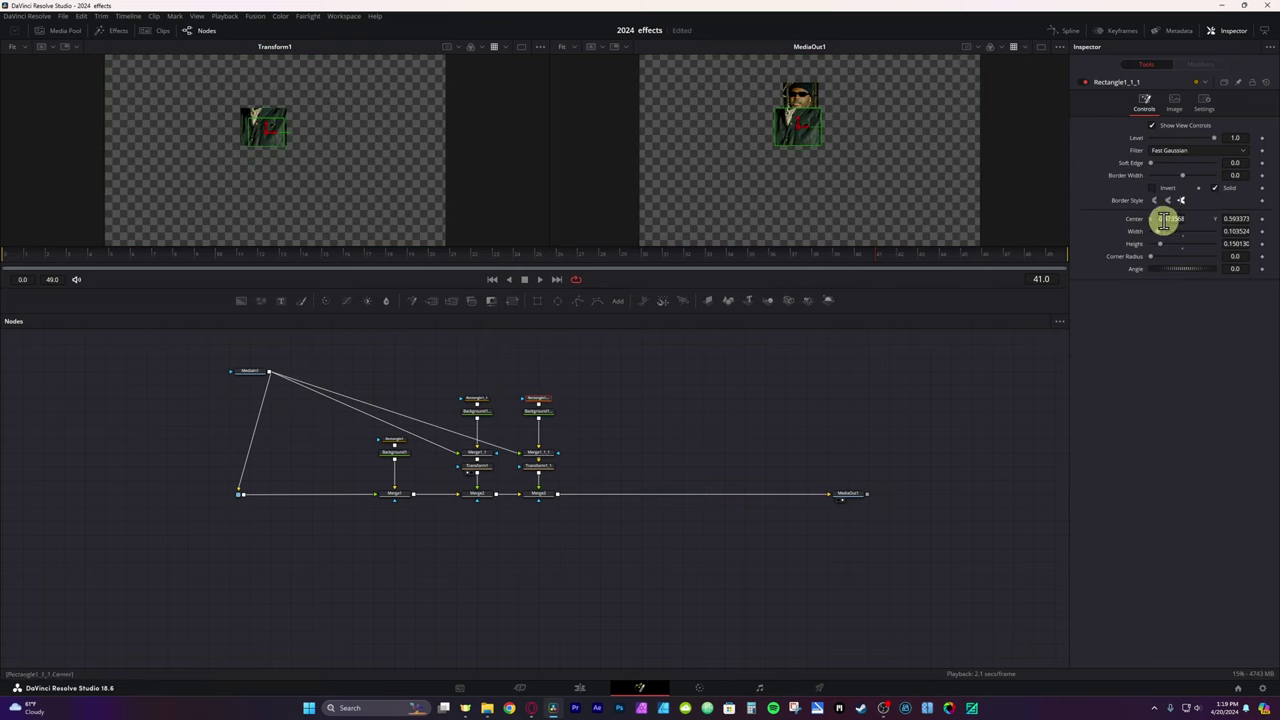
pyautogui.moveTo(1163, 218); pyautogui.dragTo(1200, 220)
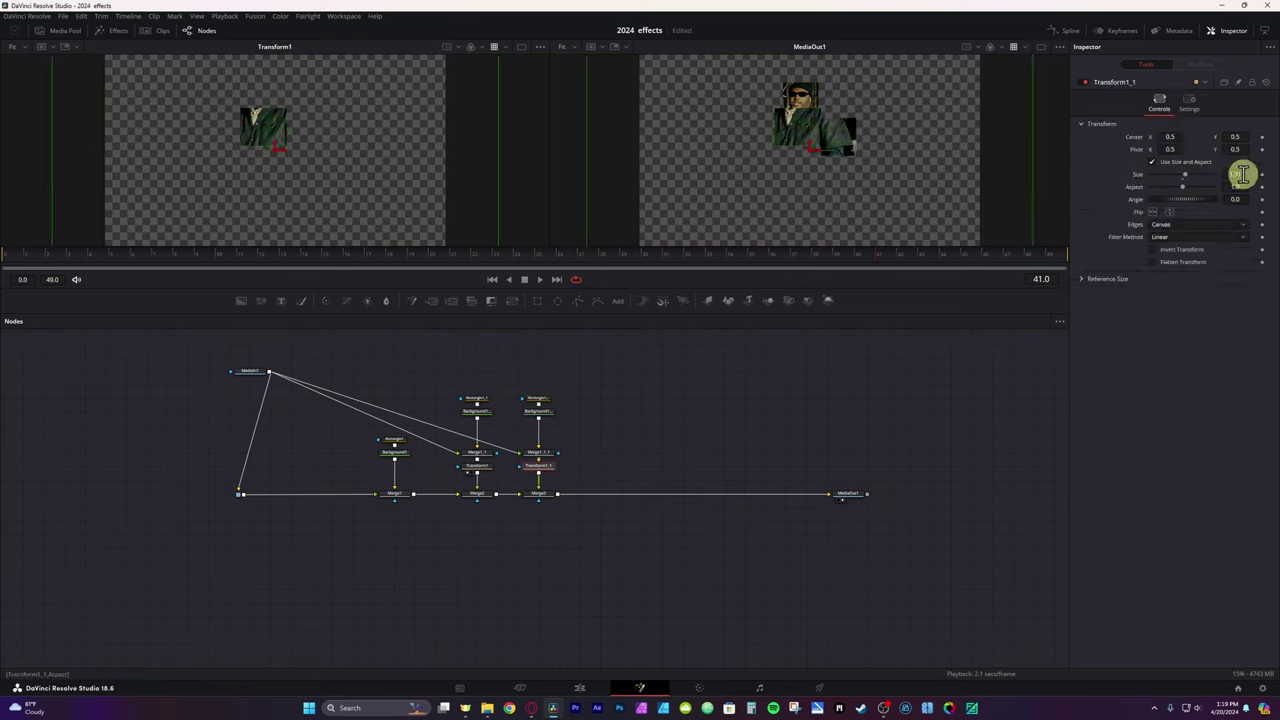
pyautogui.moveTo(1243, 174); pyautogui.dragTo(1256, 175)
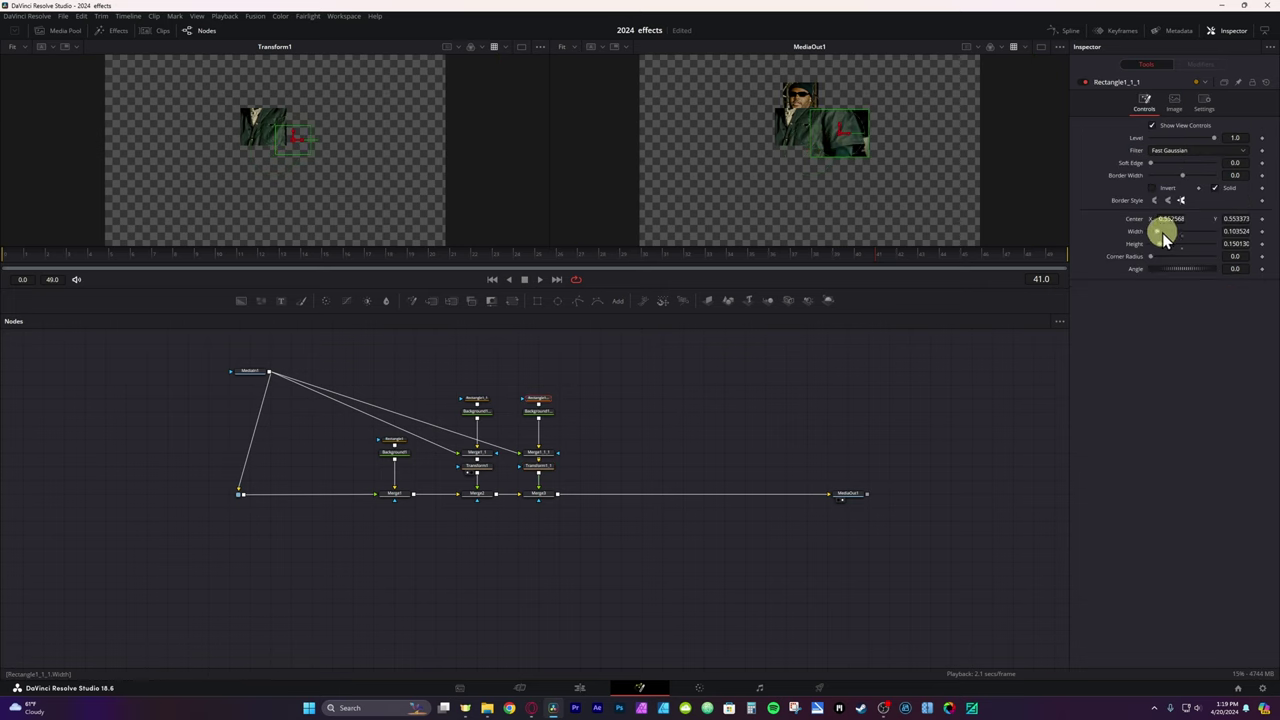
pyautogui.moveTo(1160, 233); pyautogui.dragTo(1154, 233)
pyautogui.moveTo(1236, 244); pyautogui.dragTo(1250, 245)
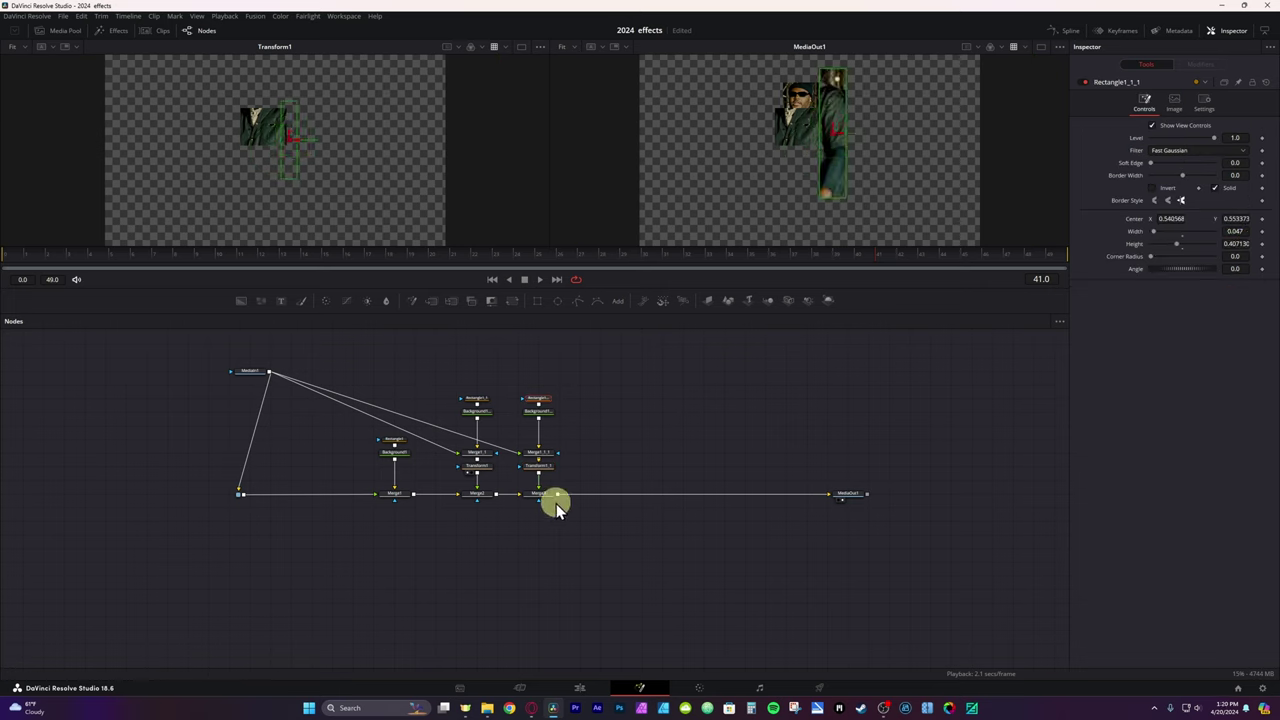
# Move MediaOut1 farther along, paste another copy of the chain, merge it after Merge3, and connect MediaIn1 to Merge1_1_2.
pyautogui.moveTo(858, 497); pyautogui.dragTo(1003, 500)
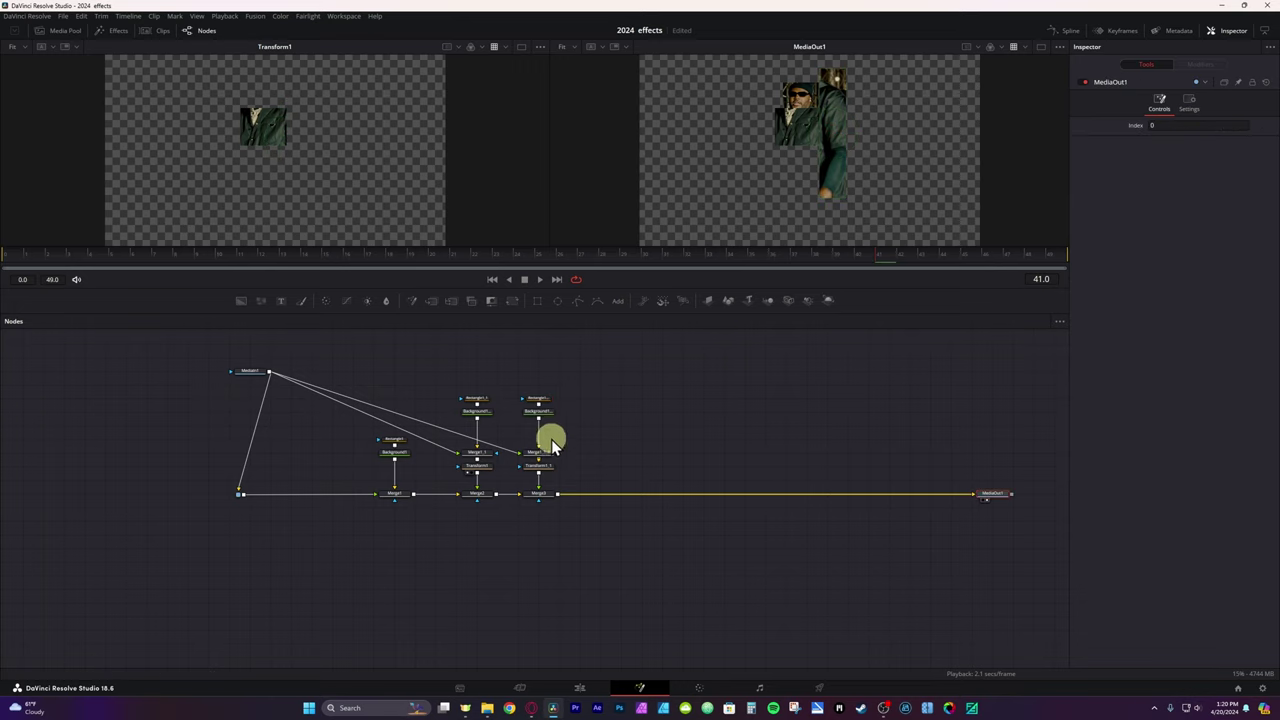
pyautogui.click(614, 460)
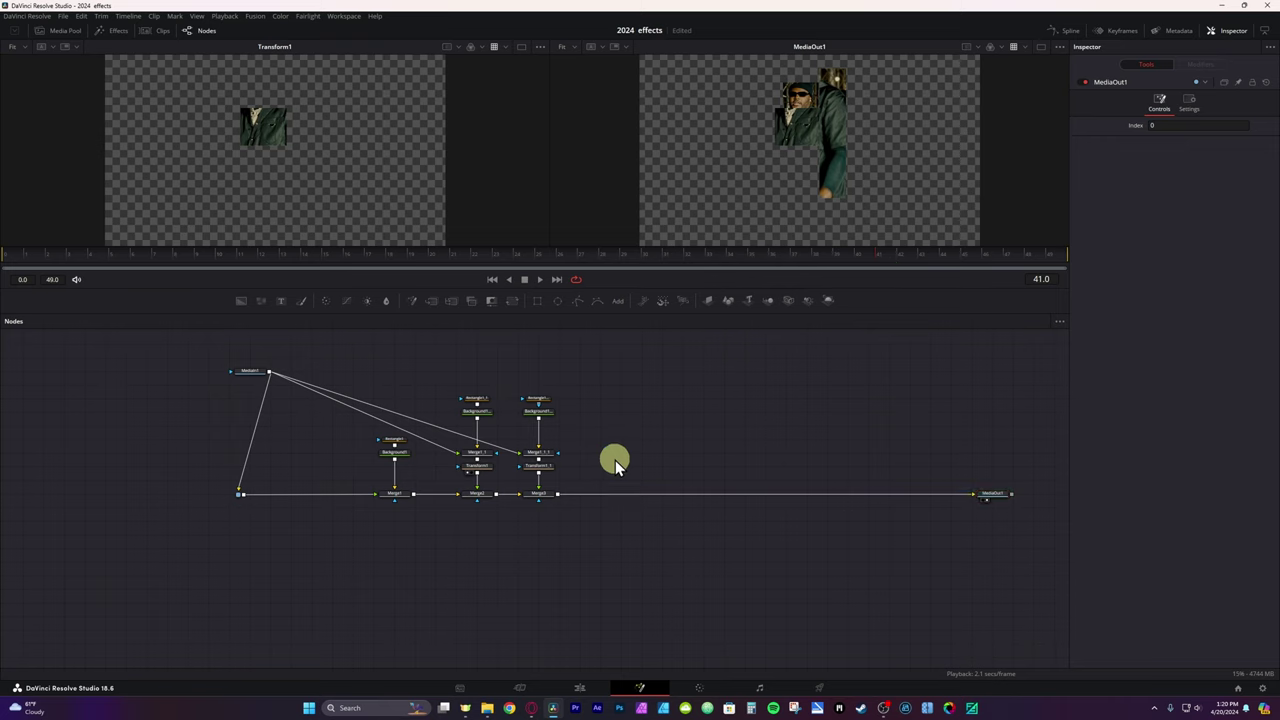
pyautogui.hotkey('ctrl', 'v')
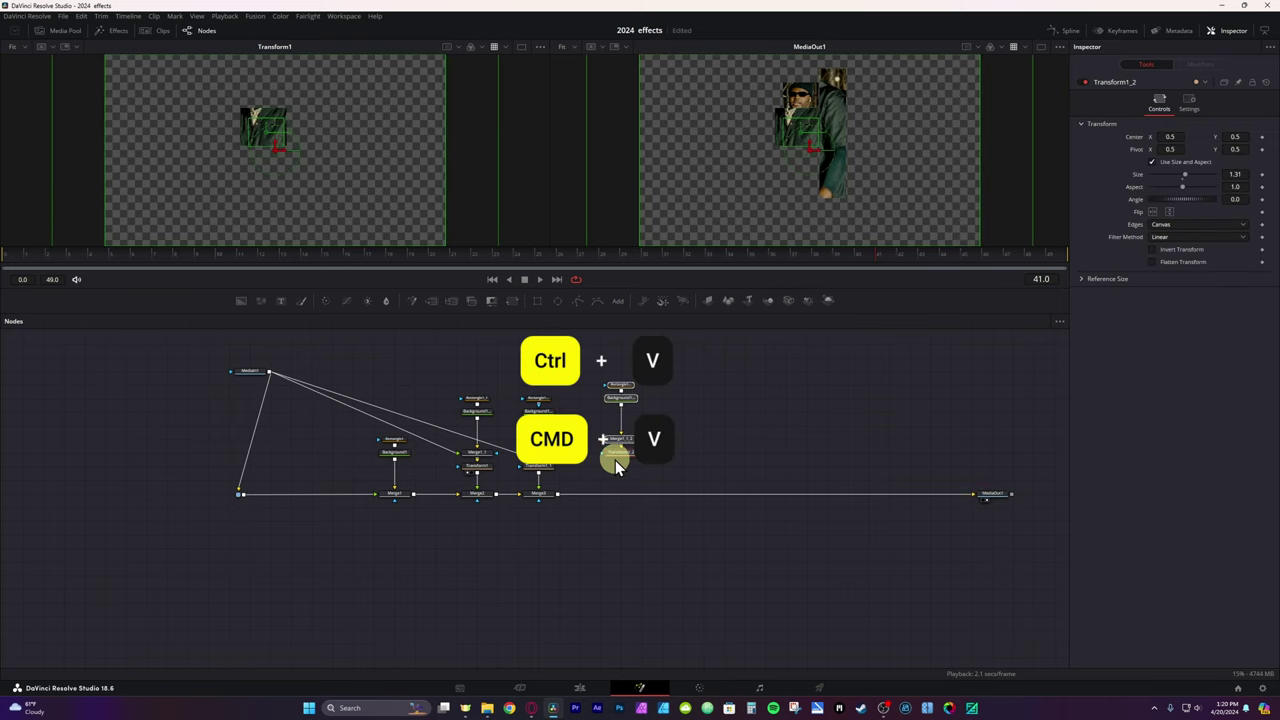
pyautogui.moveTo(643, 460); pyautogui.dragTo(556, 498)
pyautogui.moveTo(269, 372); pyautogui.dragTo(600, 440)
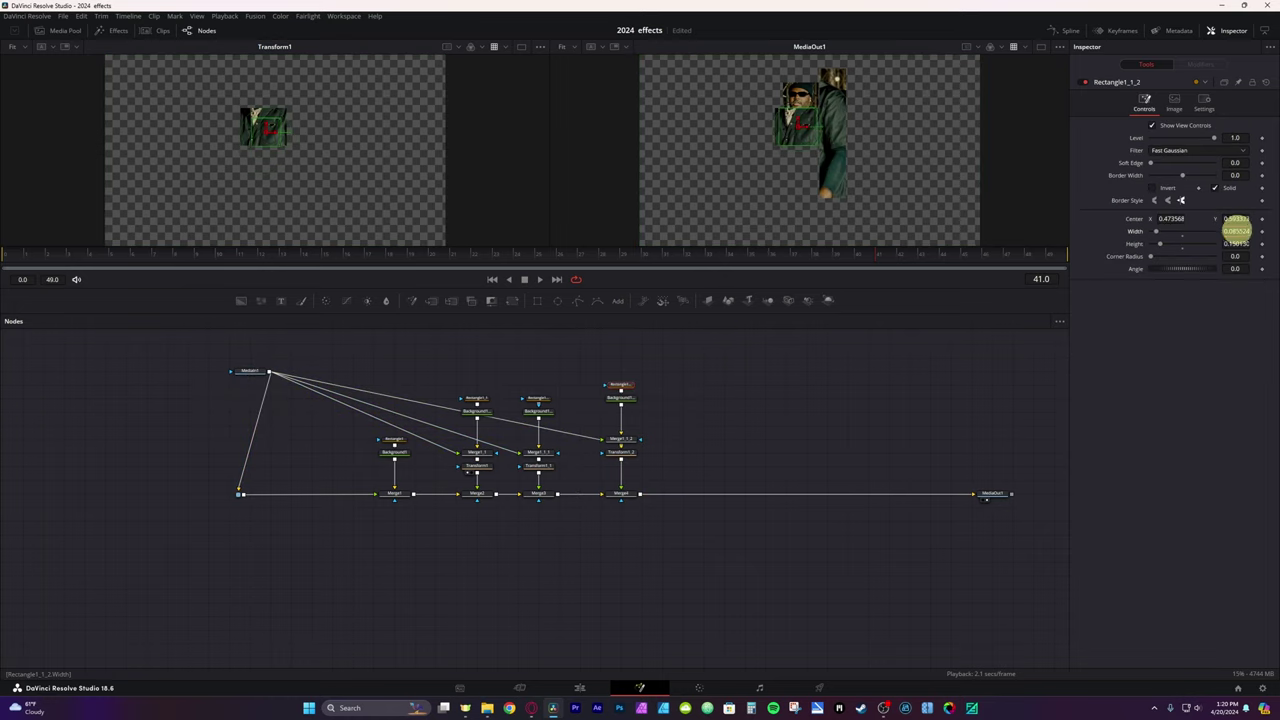
# Reshape Rectangle1_1_2 and Rectangle1_1_3 into wide, low strips, the latter 0.142 by 0.055, and Rectangle1_1_4 into a tall strip farther right.
pyautogui.moveTo(1237, 231); pyautogui.dragTo(1183, 226)
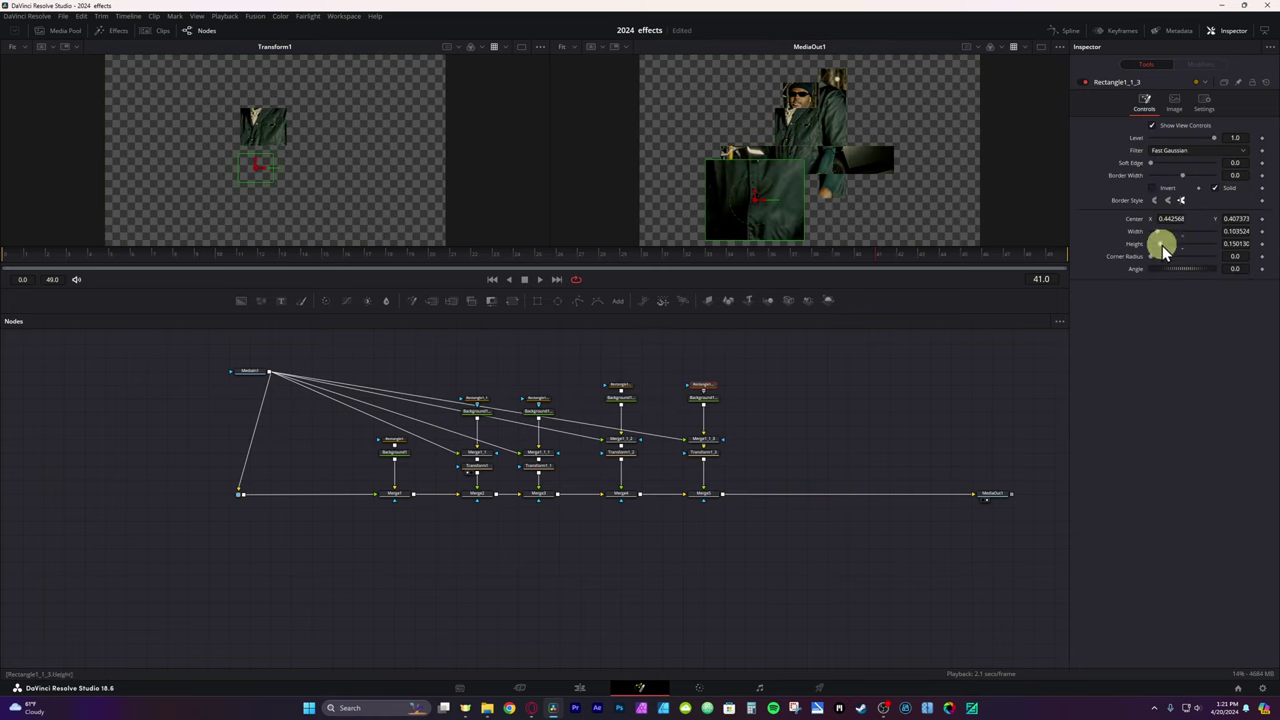
pyautogui.moveTo(1163, 246); pyautogui.dragTo(1154, 246)
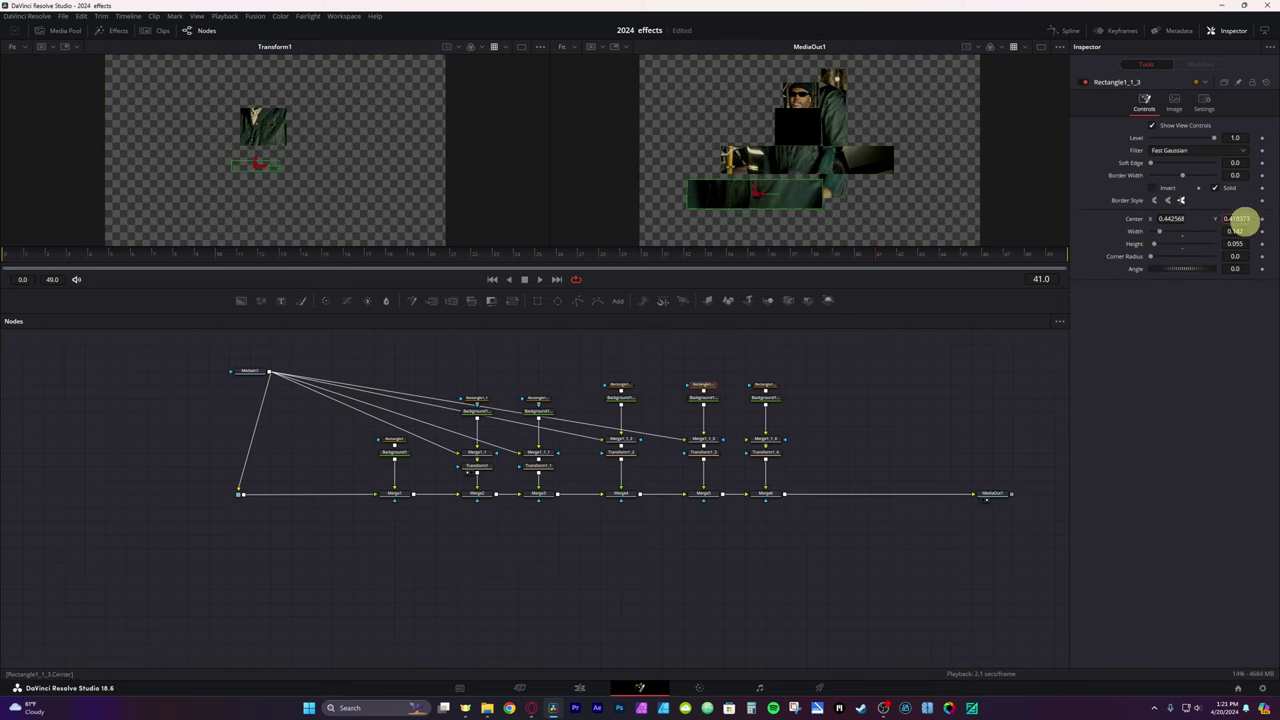
pyautogui.moveTo(1171, 219); pyautogui.dragTo(1239, 244)
pyautogui.moveTo(1239, 244); pyautogui.dragTo(1262, 244)
pyautogui.moveTo(1172, 220); pyautogui.dragTo(1200, 220)
# Connect MediaIn1 to the Merge1_1_5 chain and place the Rectangle1_1_5 mask beside the head at about X 0.370, Y 0.634.
pyautogui.moveTo(269, 372); pyautogui.dragTo(839, 440)
pyautogui.moveTo(1236, 219); pyautogui.dragTo(1251, 220)
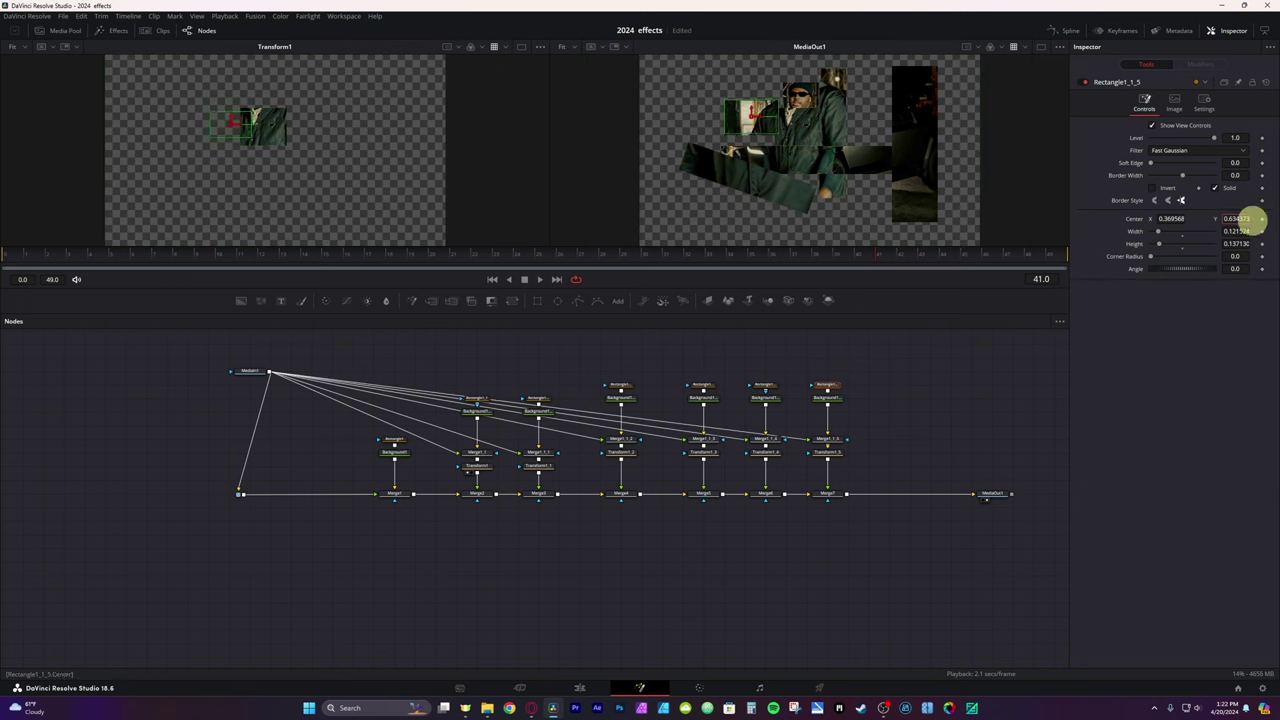
# Paste one more chain copy after Merge7 and stretch its mask into a strip spanning the full width of the lower frame.
pyautogui.click(880, 460)
pyautogui.hotkey('ctrl', 'v')
pyautogui.moveTo(1158, 231); pyautogui.dragTo(1211, 244)
pyautogui.click(239, 254)
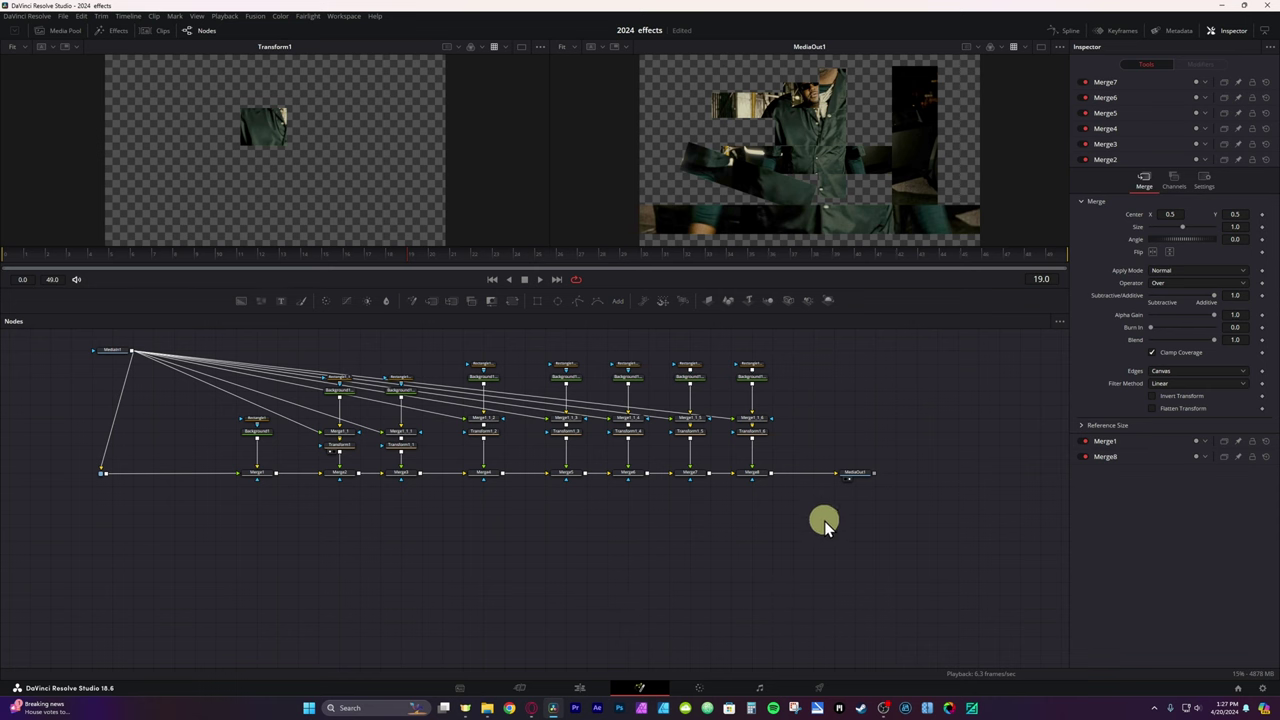
# Select Merge1 through Merge8 on the main line and show them in the Keyframes editor.
pyautogui.moveTo(779, 472); pyautogui.dragTo(228, 458)
pyautogui.click(1128, 32)
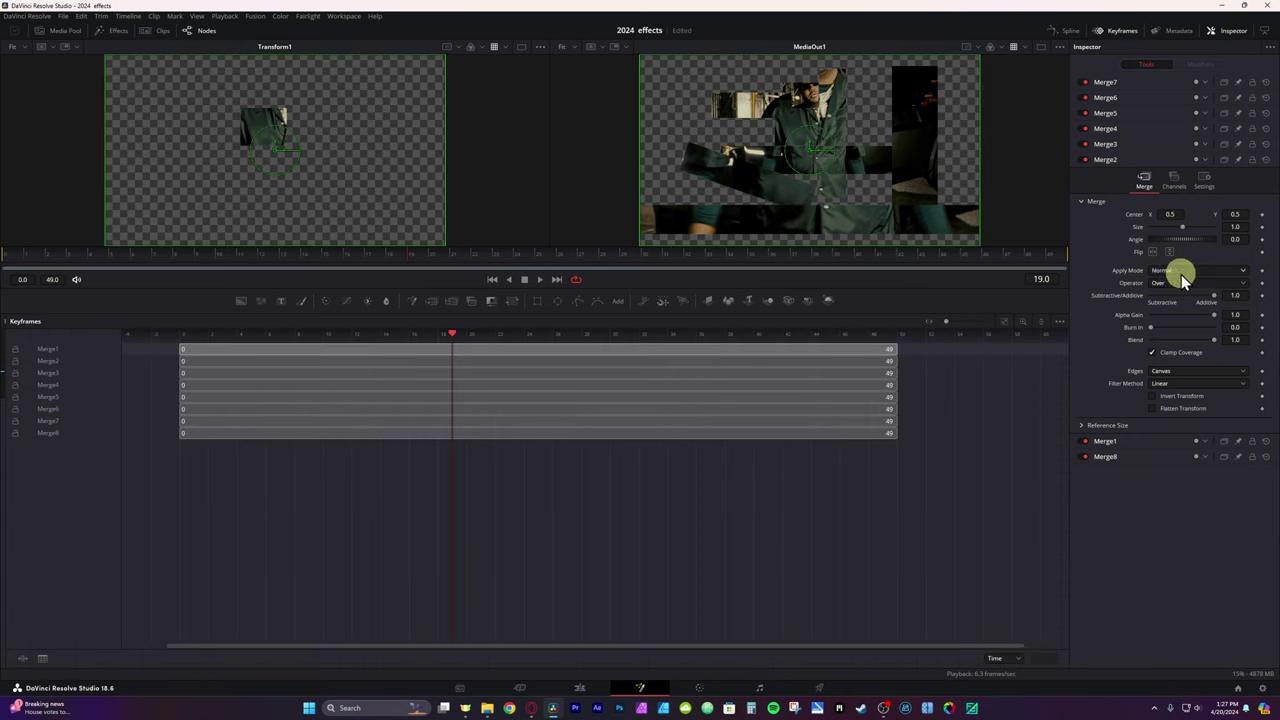
pyautogui.click(1060, 322)
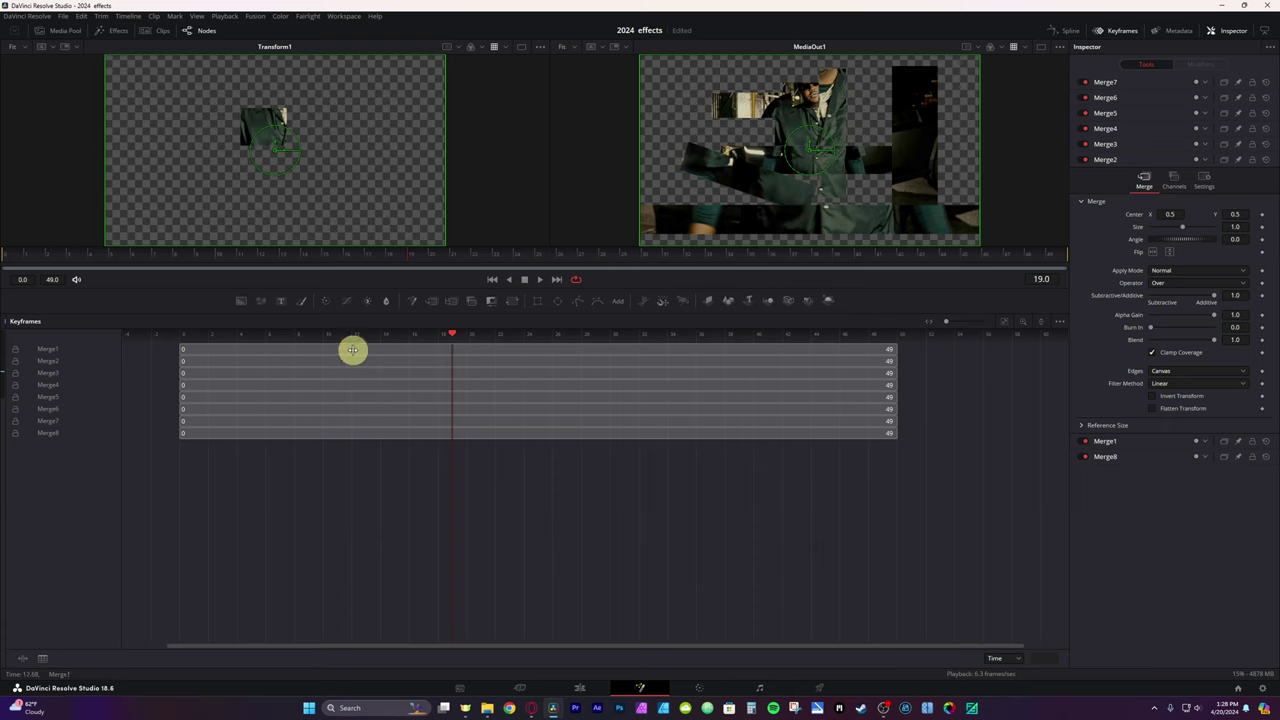
# Stagger the start frames of Merge1 to Merge8 at 2, 6, 10, 14, 19, 23, 29 and 33.
pyautogui.click(186, 348)
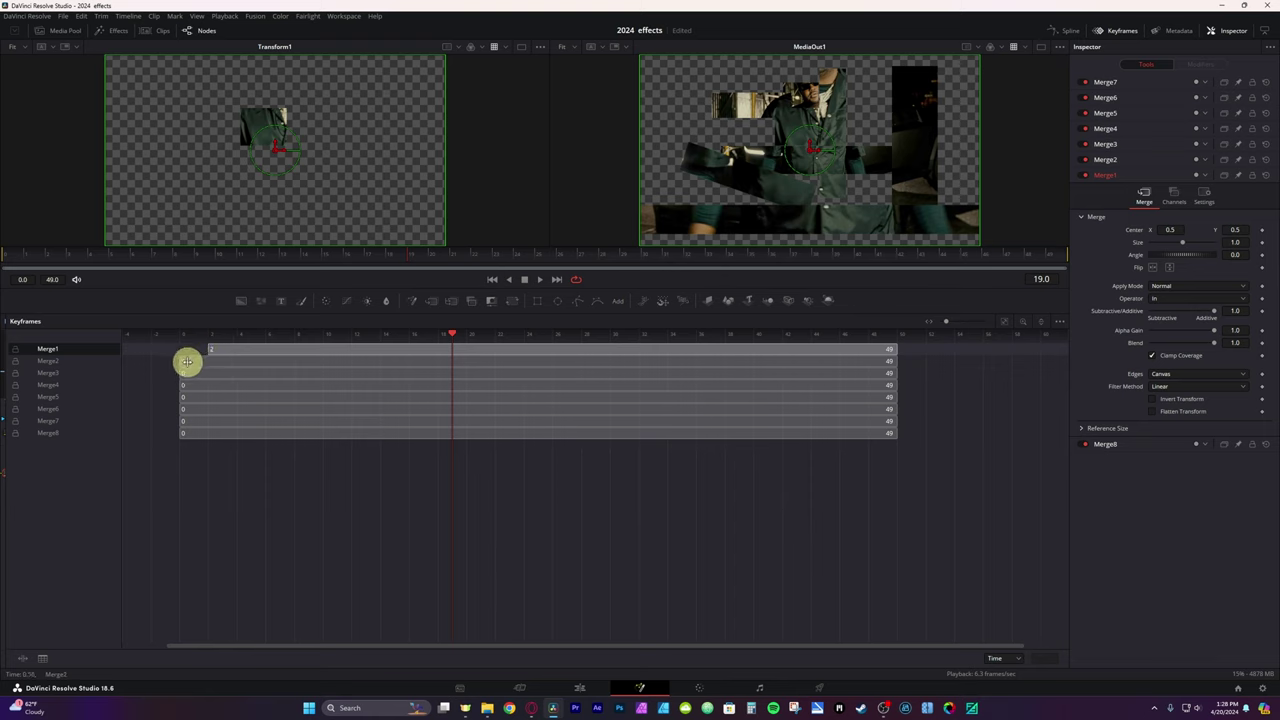
pyautogui.click(180, 362)
pyautogui.moveTo(191, 362); pyautogui.dragTo(266, 361)
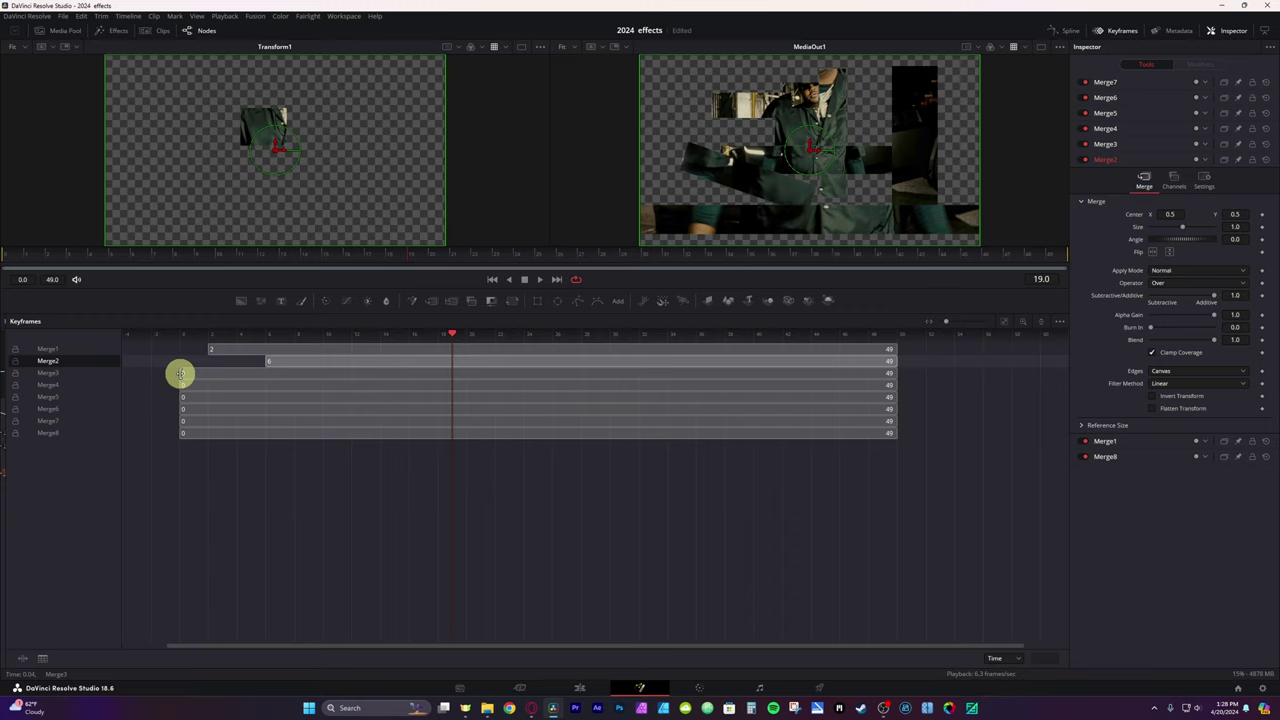
pyautogui.moveTo(180, 374); pyautogui.dragTo(312, 374)
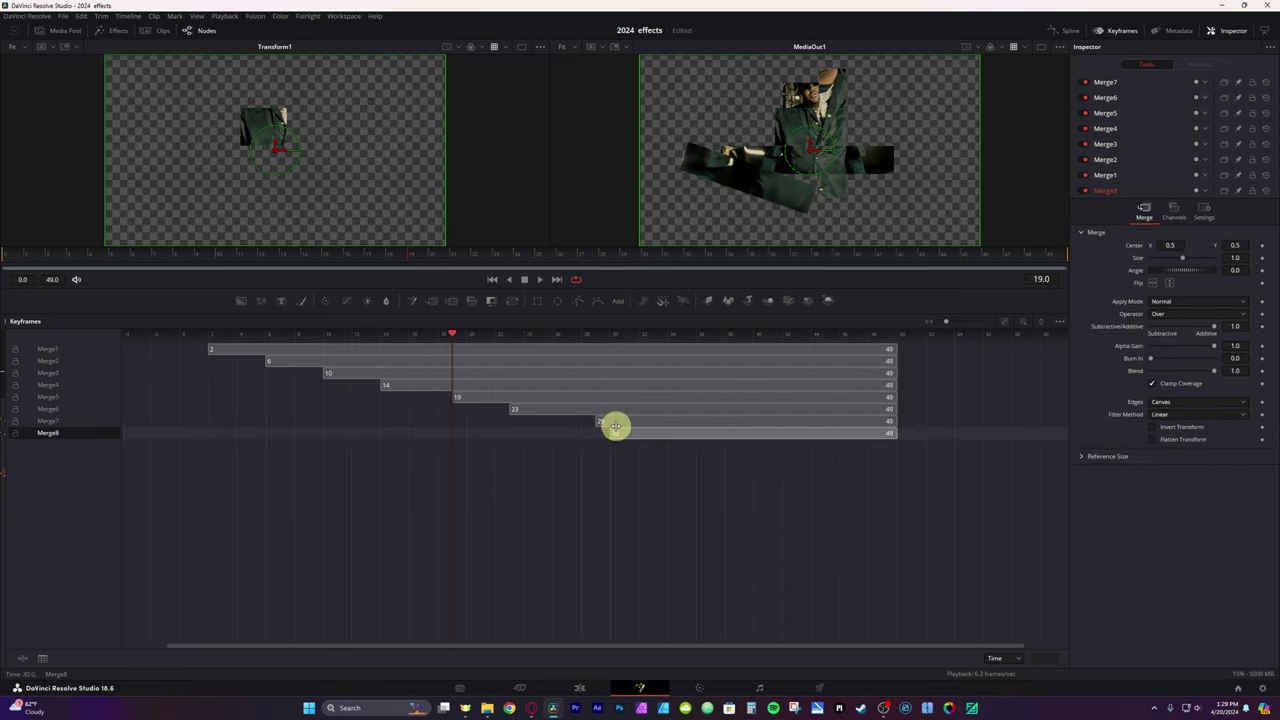
pyautogui.moveTo(614, 424); pyautogui.dragTo(661, 426)
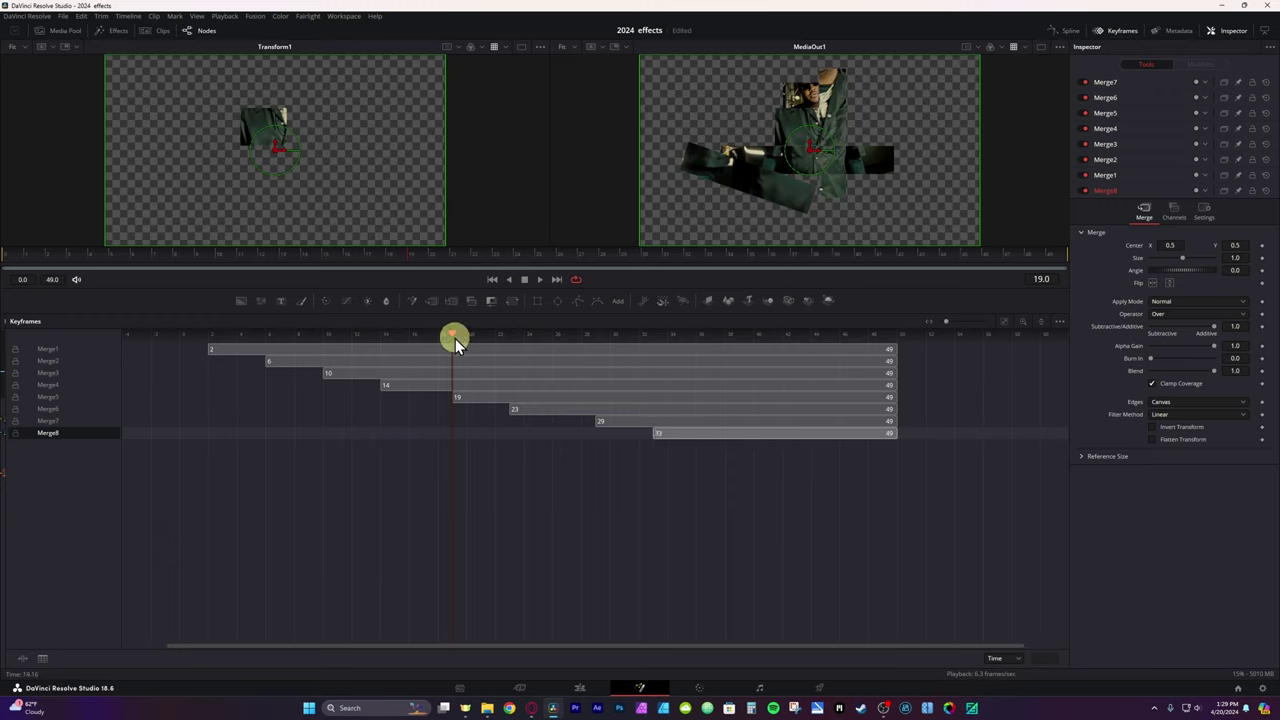
# Preview the staggered reveal from frame 2, set Merge2's start to frame 5 and shift Merge3's start earlier.
pyautogui.moveTo(451, 340); pyautogui.dragTo(208, 337)
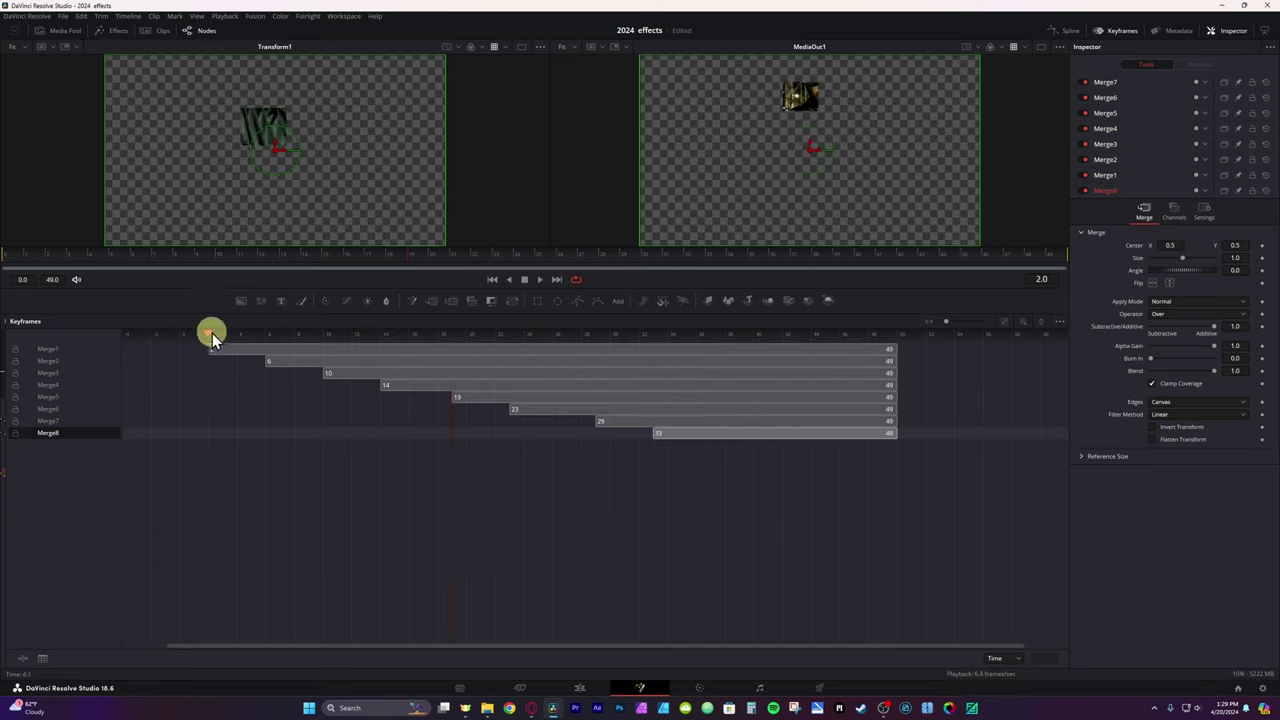
pyautogui.press('space')
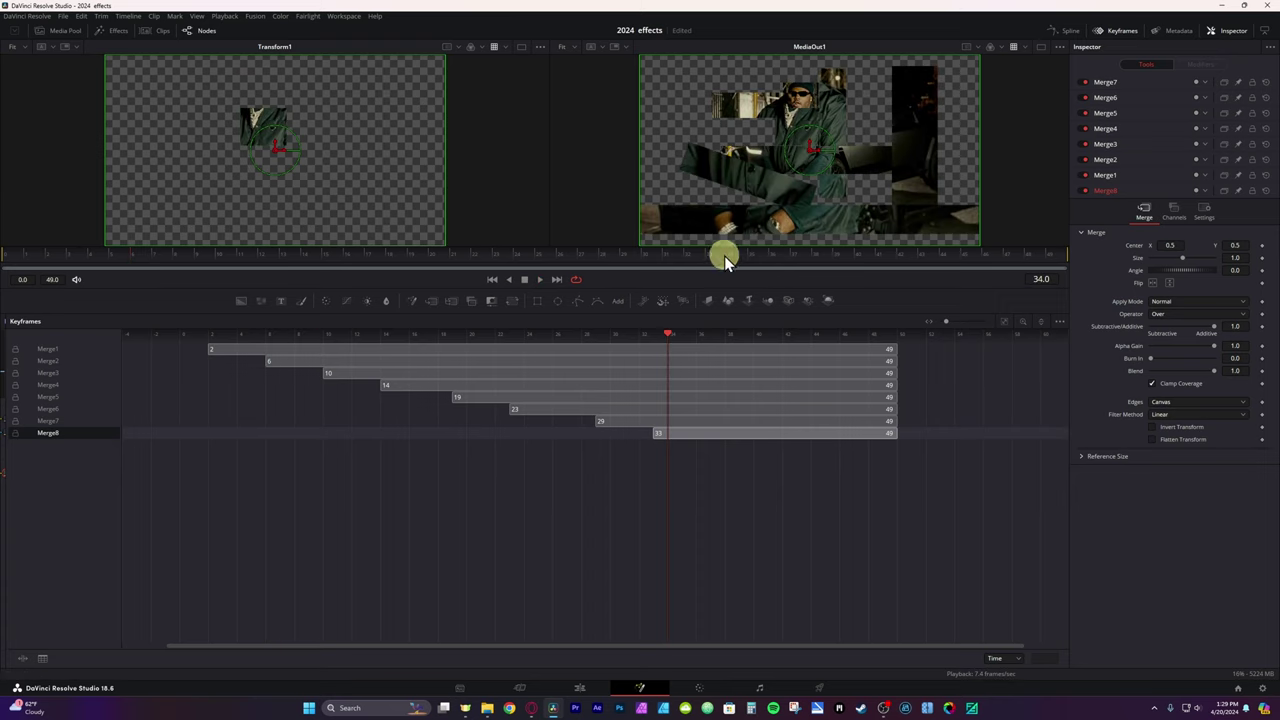
pyautogui.click(265, 363)
pyautogui.click(316, 380)
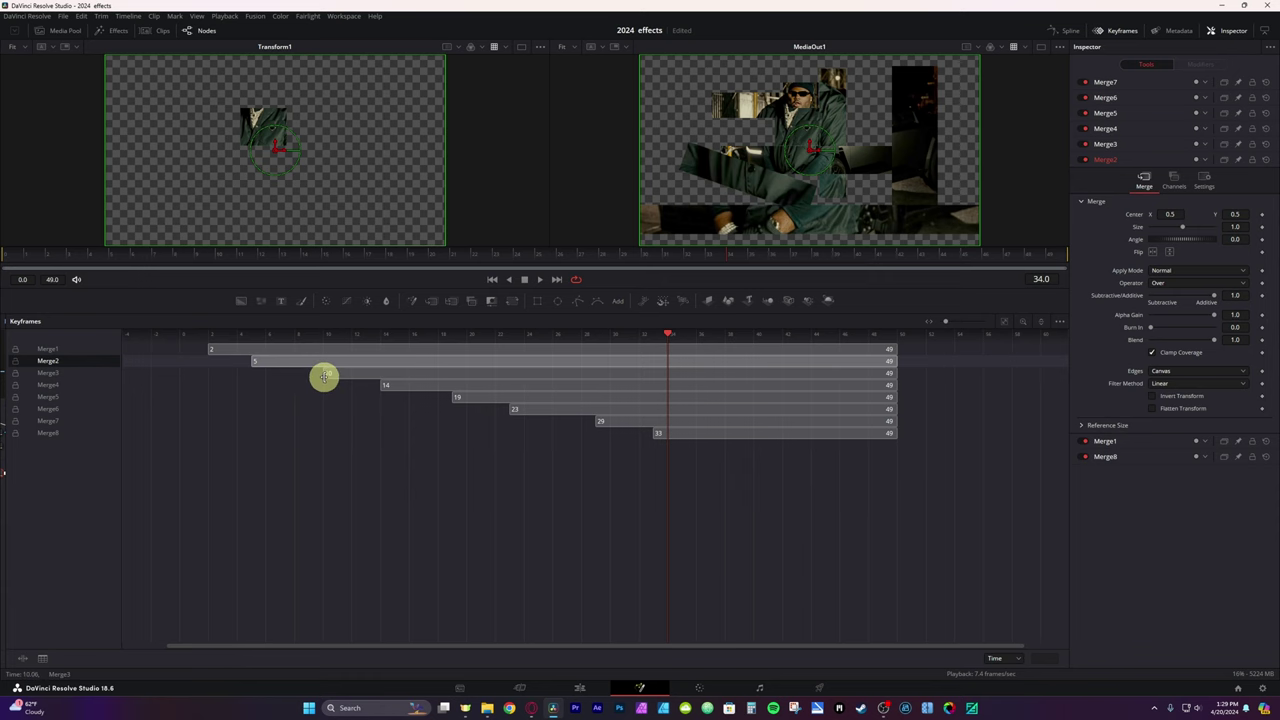
pyautogui.moveTo(324, 377); pyautogui.dragTo(300, 373)
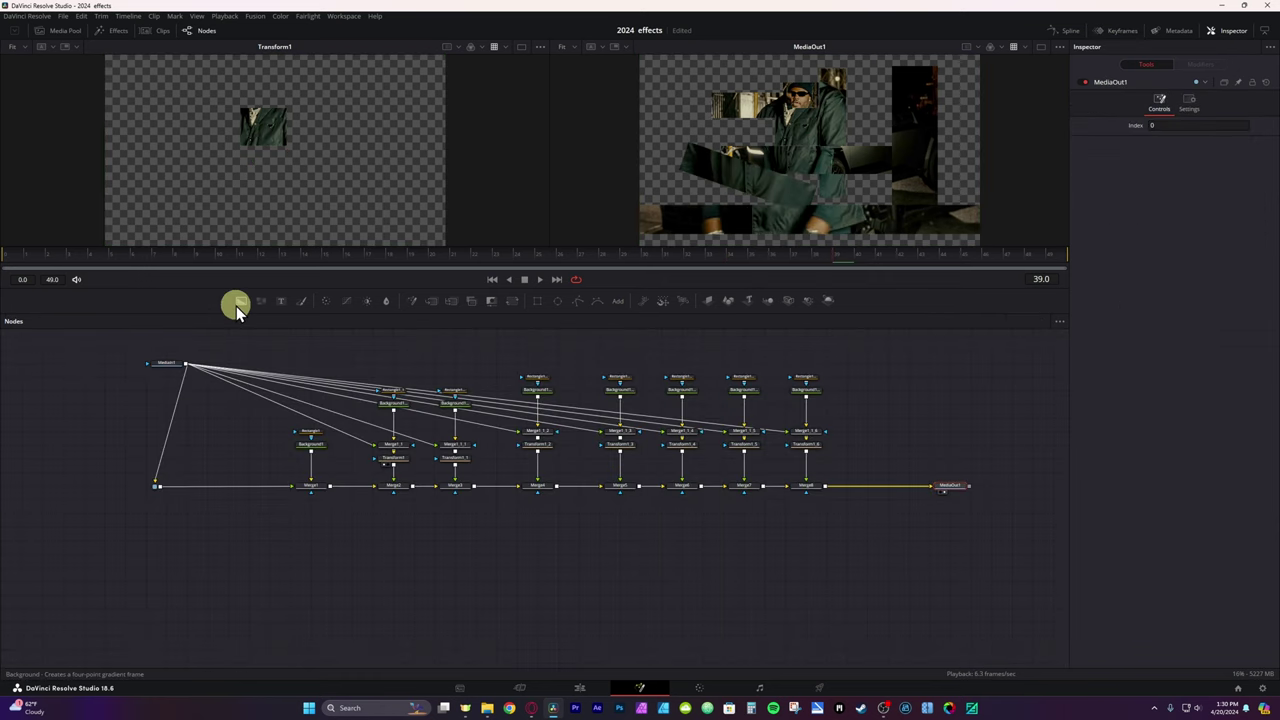
# Merge a white Background after Merge8 and swap the new merge's inputs so the white sits behind the collage.
pyautogui.moveTo(241, 305); pyautogui.dragTo(828, 494)
pyautogui.click(883, 420)
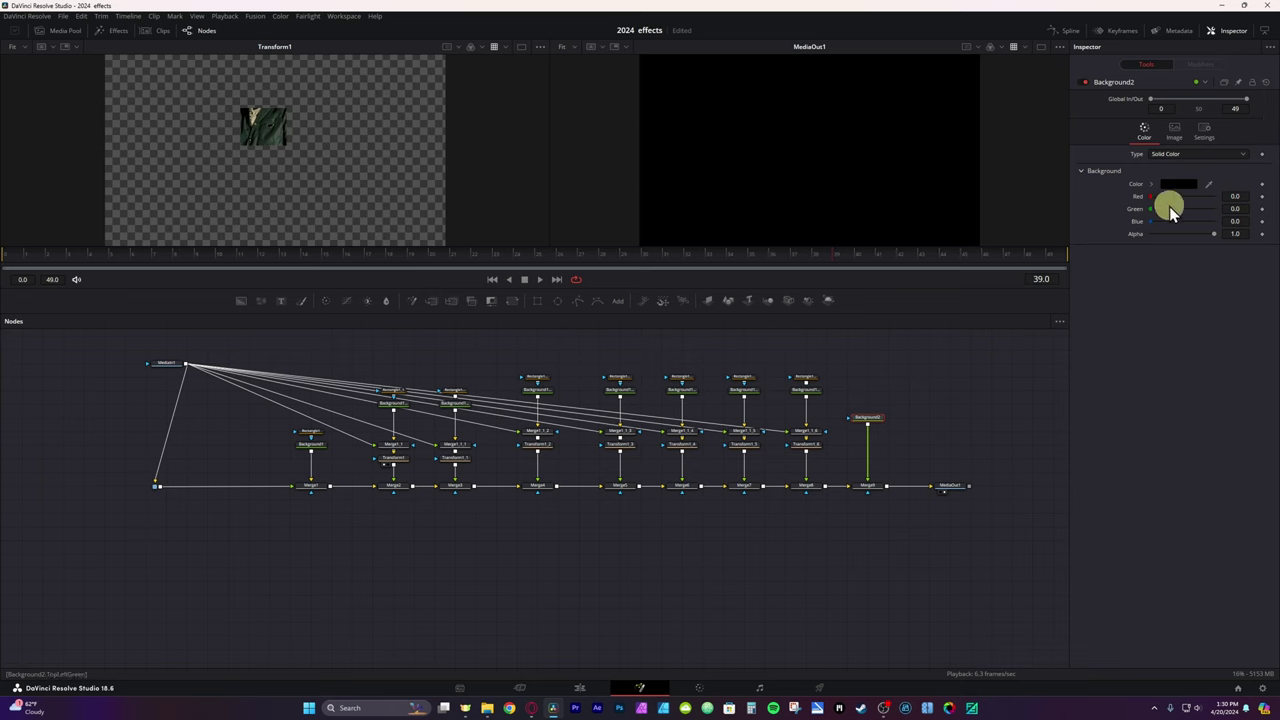
pyautogui.moveTo(1150, 197); pyautogui.dragTo(1214, 197)
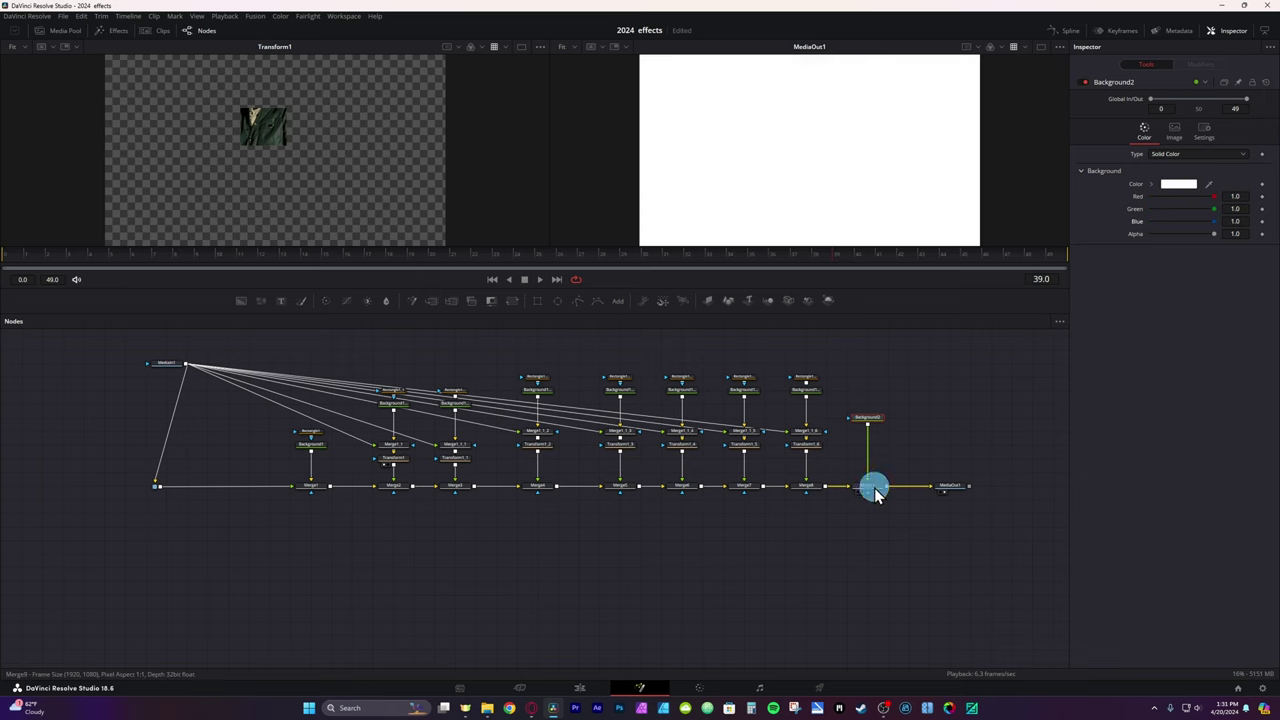
pyautogui.hotkey('ctrl', 't')
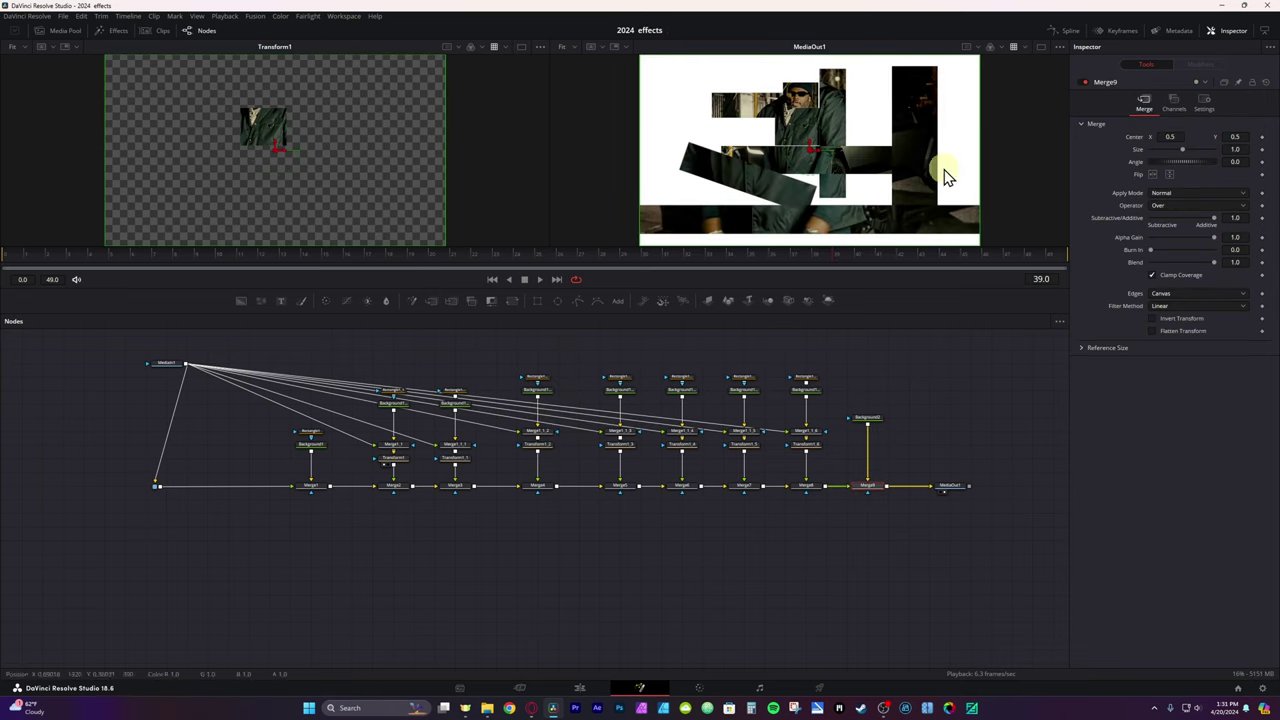
# Add a Drop Shadow after Background1 with shadow strength 0.8 and drop angle 69.
pyautogui.moveTo(398, 448); pyautogui.dragTo(399, 445)
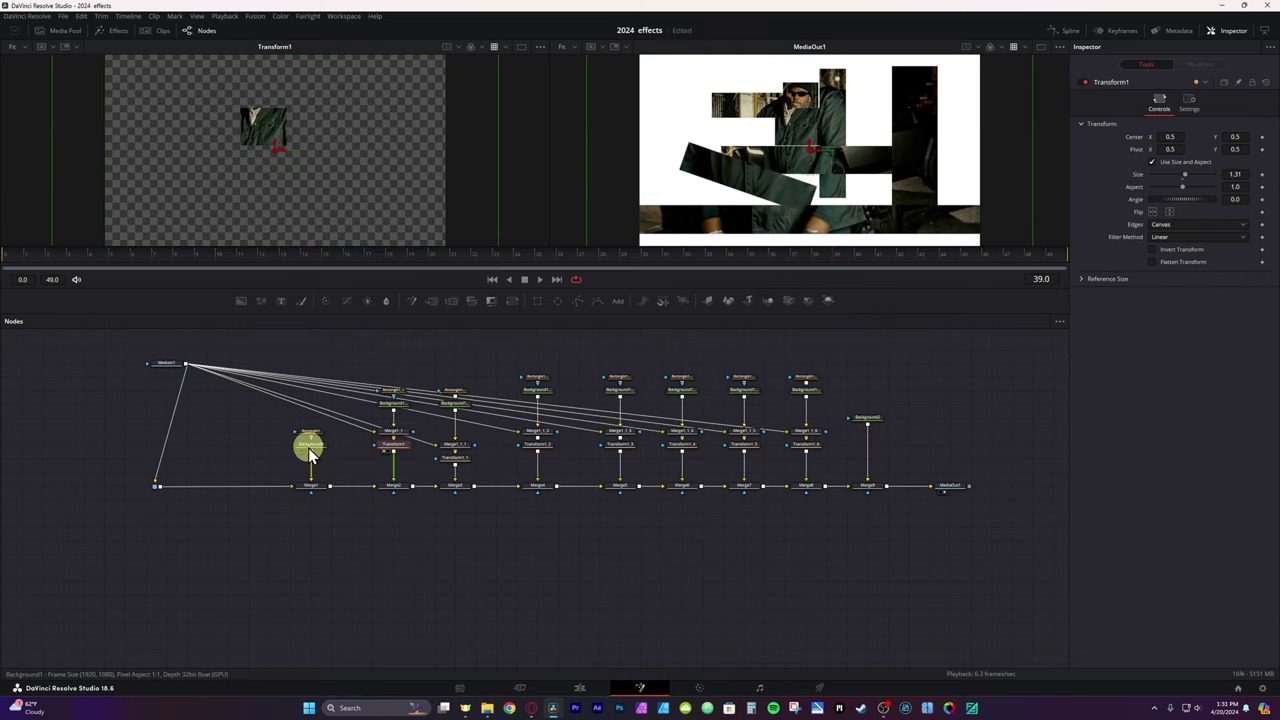
pyautogui.click(321, 452)
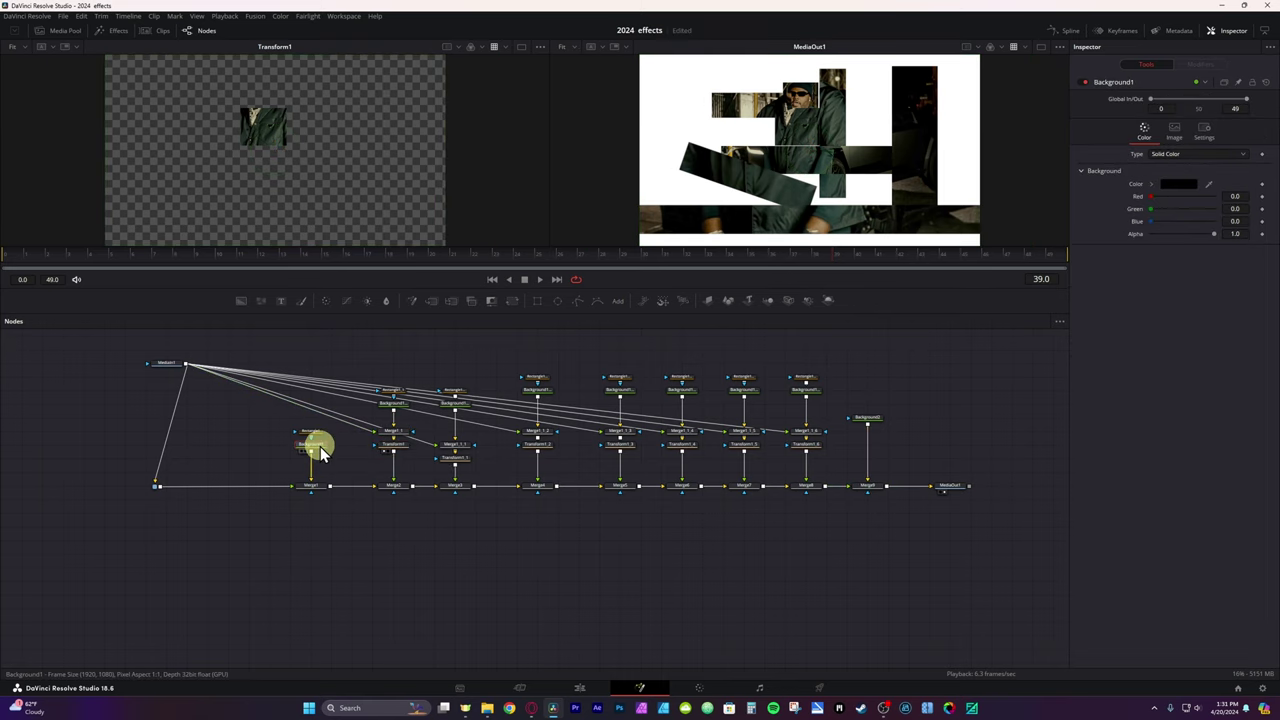
pyautogui.hotkey('ctrl', 'space')
pyautogui.write('dr')
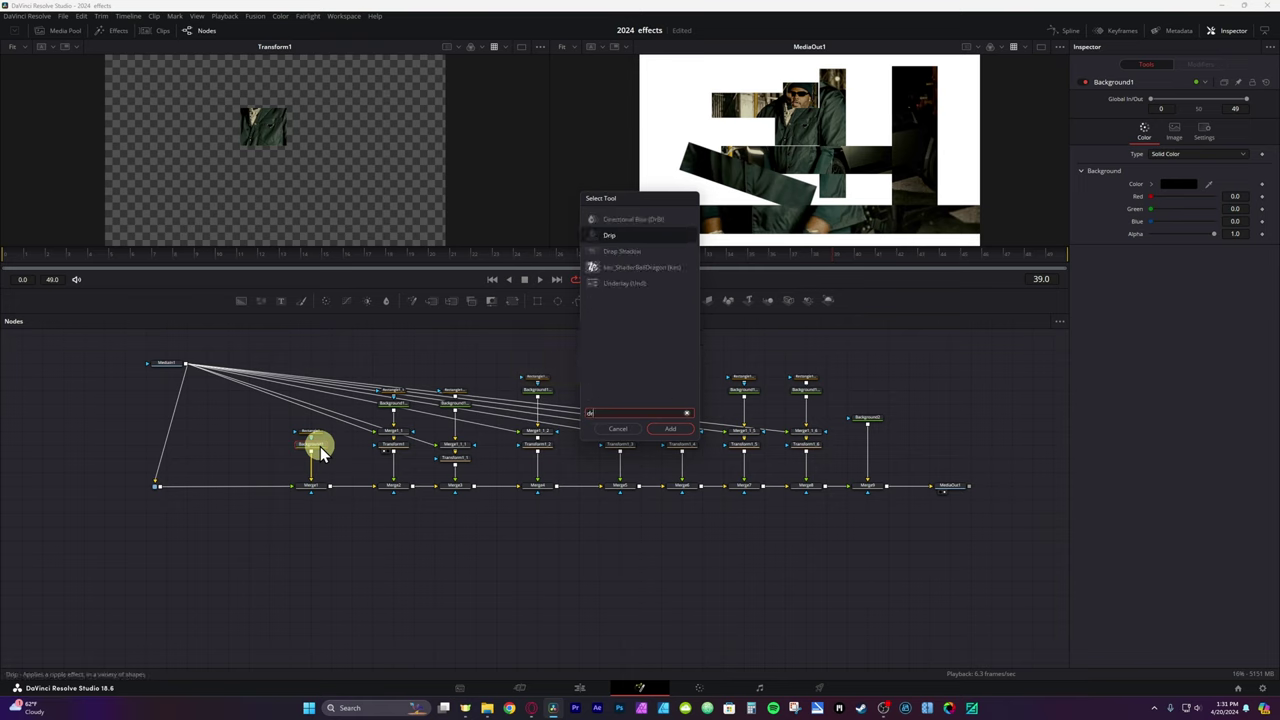
pyautogui.write('o')
pyautogui.press('Return')
pyautogui.moveTo(1184, 126)
pyautogui.mouseDown()
pyautogui.moveTo(1199, 126)
pyautogui.moveTo(1195, 139)
pyautogui.mouseUp()
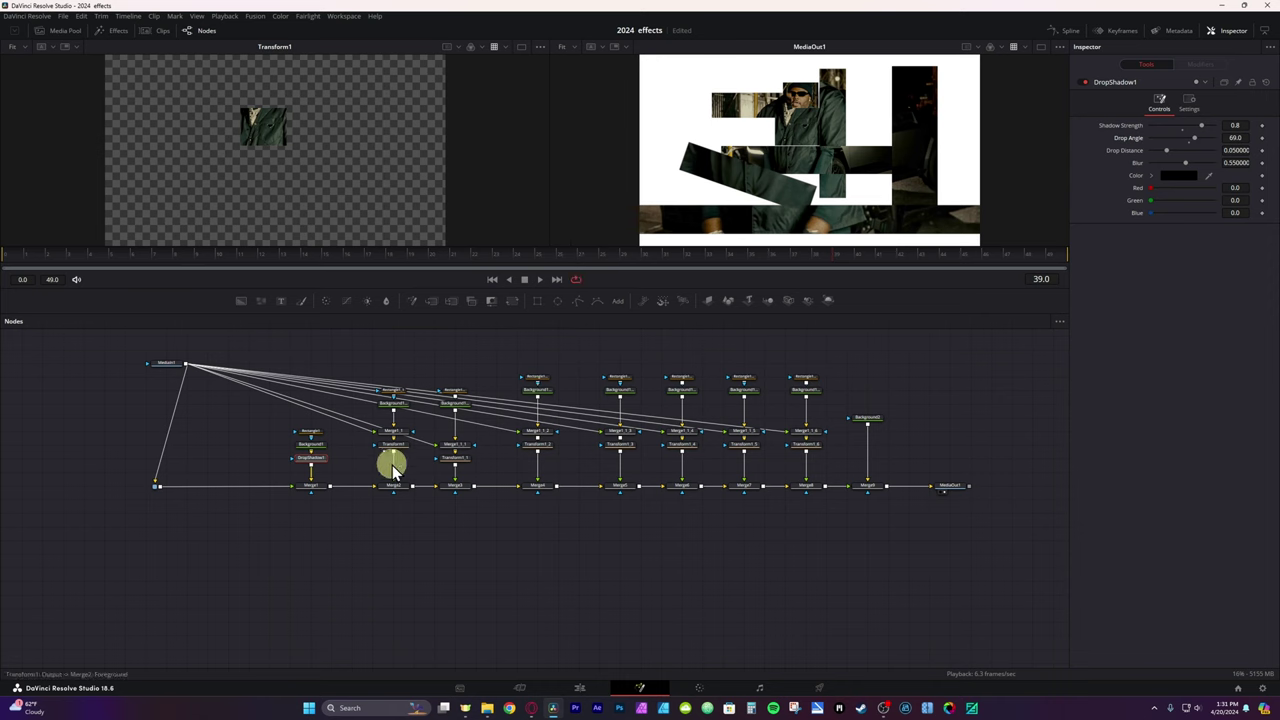
# Shift the mask of the piece left of the head and move Rectangle1 to centre X 0.445, Y 0.793.
pyautogui.click(401, 391)
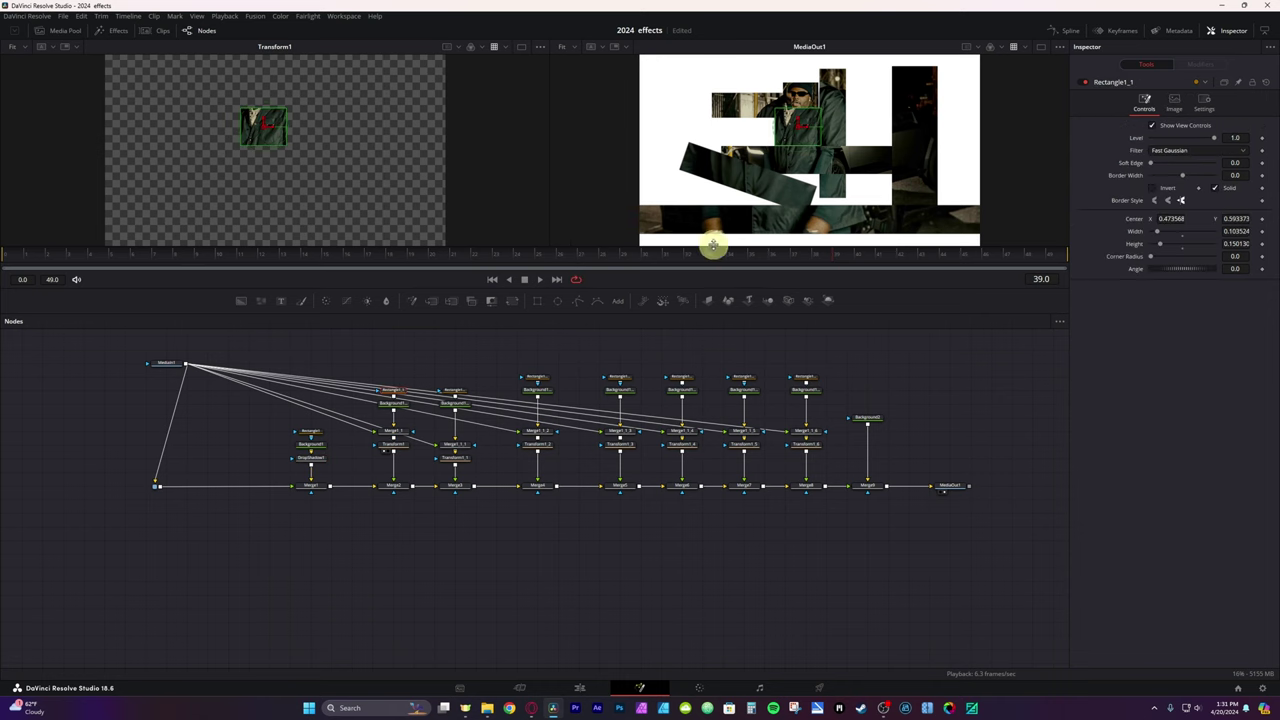
pyautogui.click(806, 377)
pyautogui.click(743, 377)
pyautogui.moveTo(1176, 219); pyautogui.dragTo(1157, 214)
pyautogui.click(312, 431)
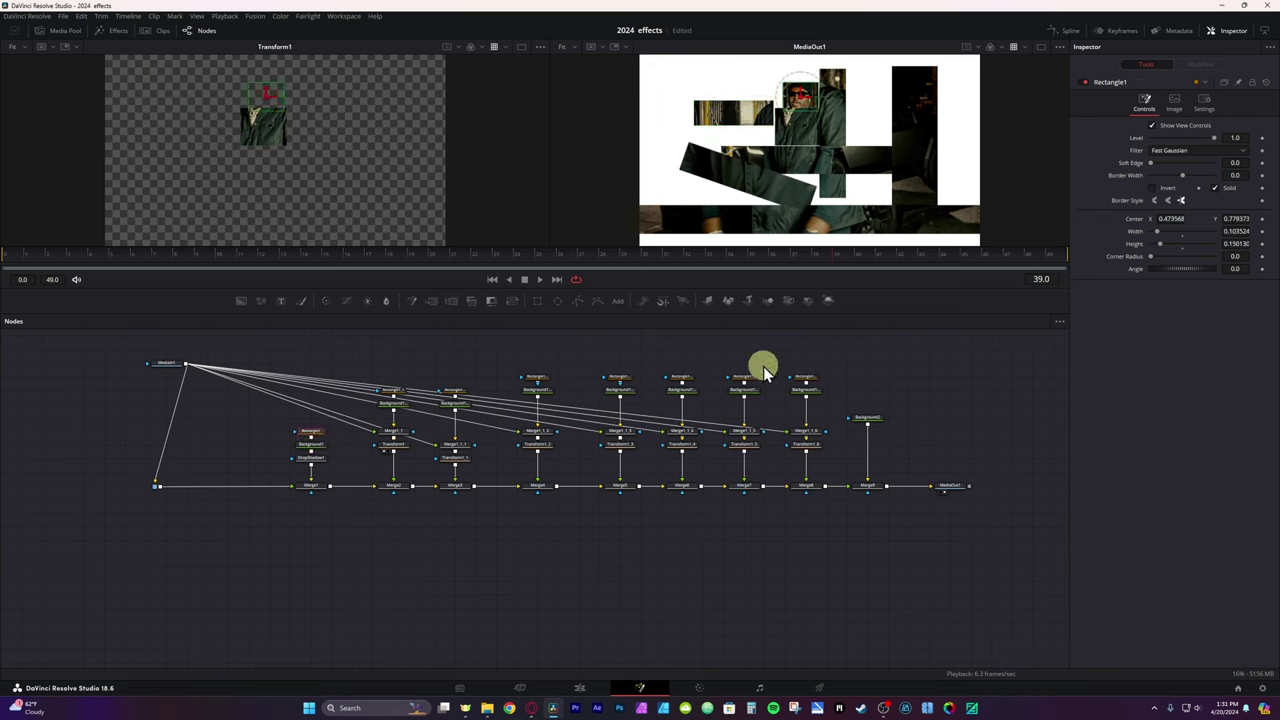
pyautogui.moveTo(1236, 219); pyautogui.dragTo(1246, 220)
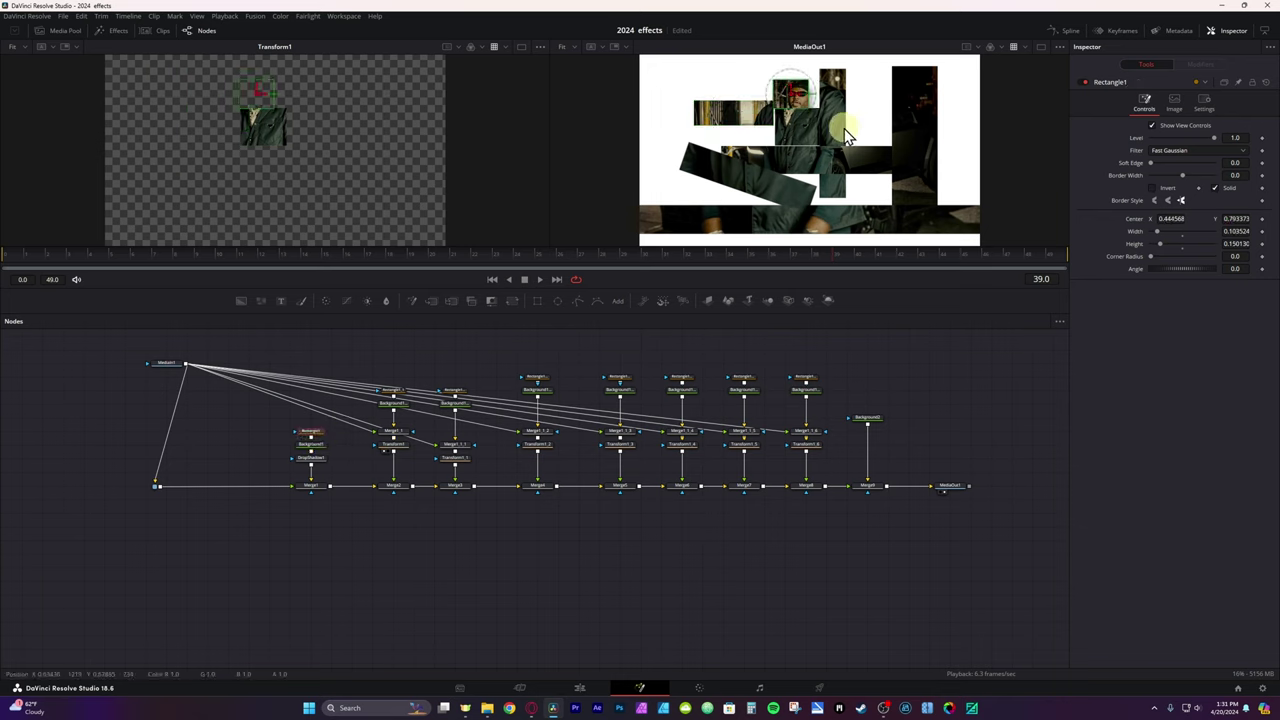
pyautogui.click(950, 417)
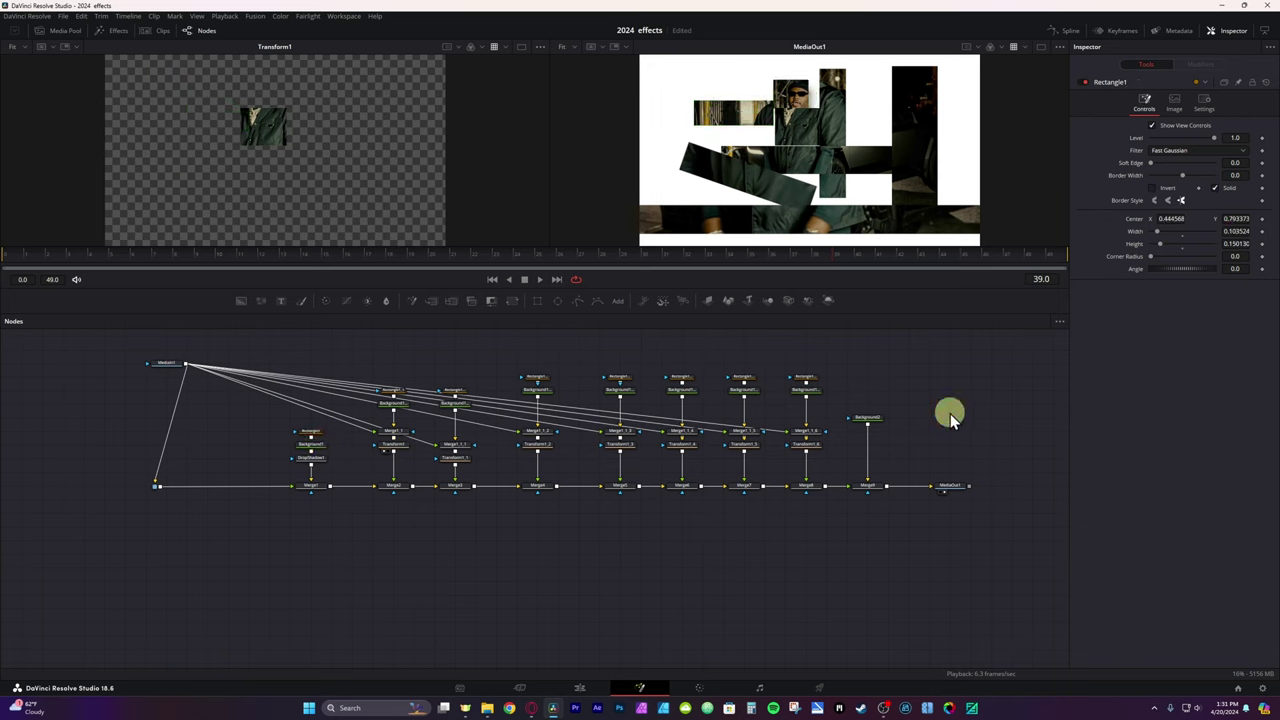
# Copy DropShadow1 and paste it after Transform1 and Transform1_1.
pyautogui.click(312, 468)
pyautogui.rightClick(314, 458)
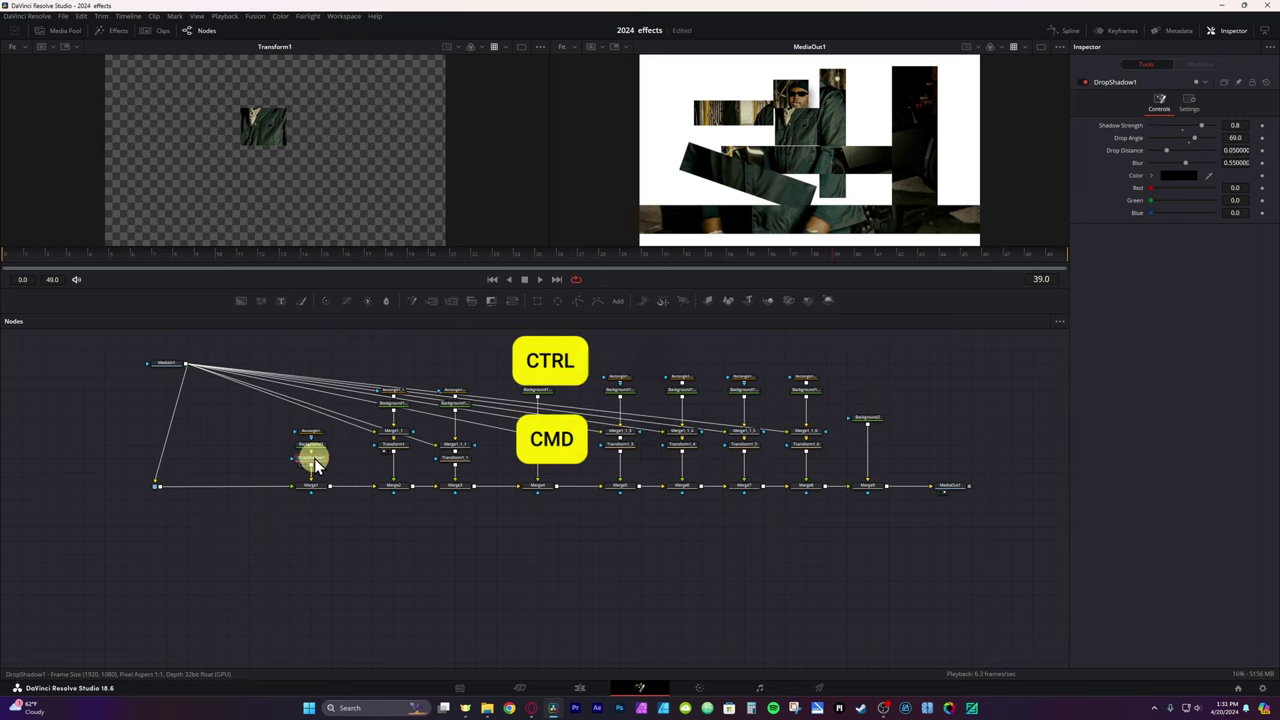
pyautogui.hotkey('ctrl', 'c')
pyautogui.click(400, 455)
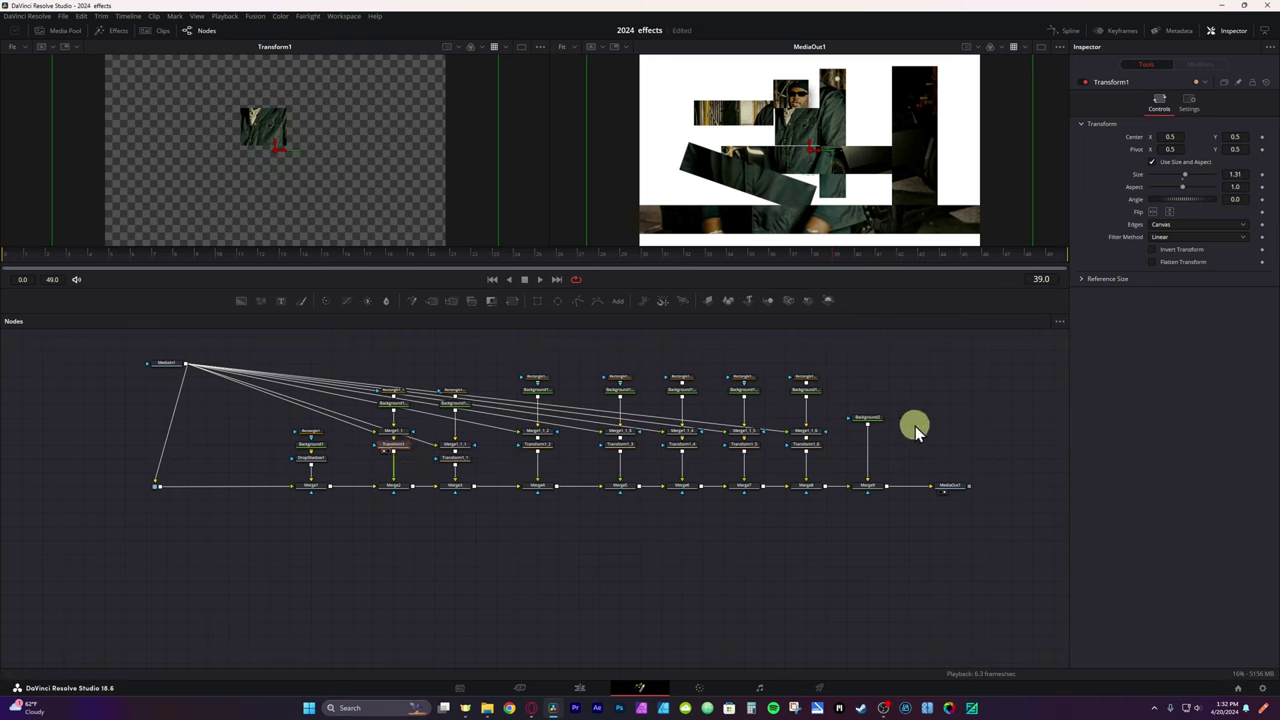
pyautogui.hotkey('ctrl', 'v')
pyautogui.click(462, 460)
pyautogui.hotkey('ctrl', 'v')
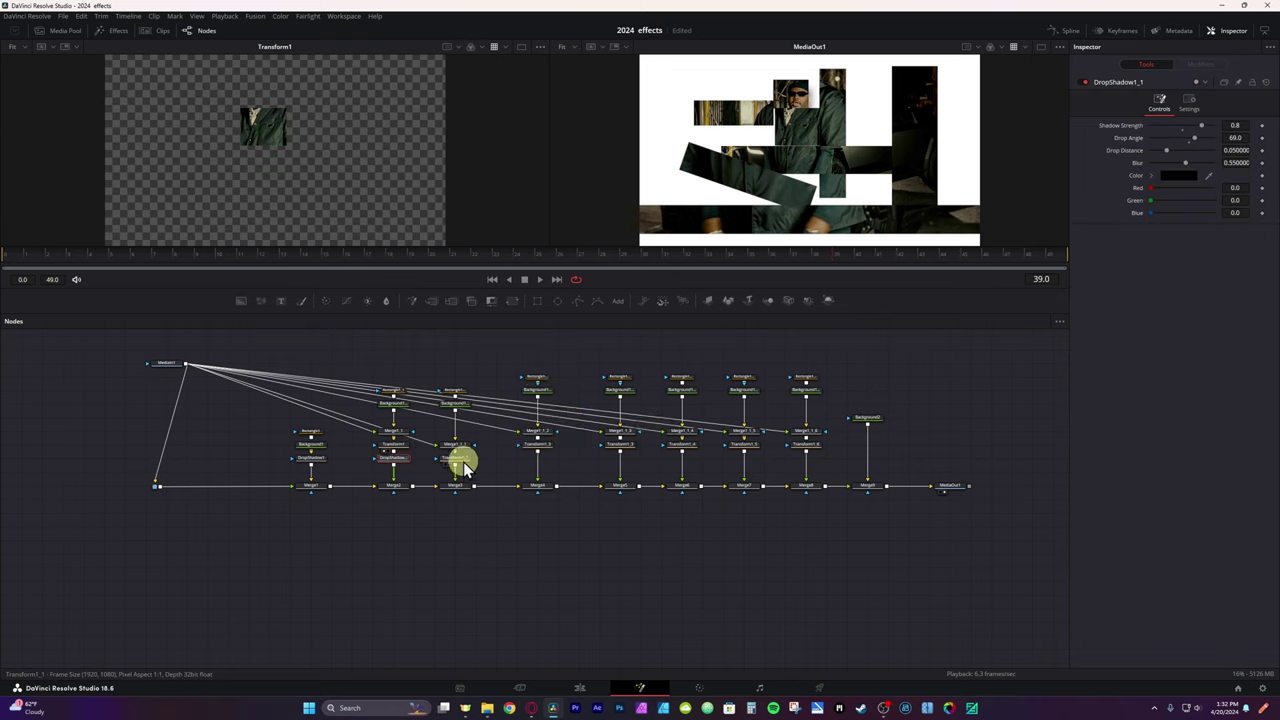
# Paste the drop shadow after the Transform node of each of the remaining five chains.
pyautogui.click(539, 445)
pyautogui.hotkey('ctrl', 'v')
pyautogui.click(622, 446)
pyautogui.hotkey('ctrl', 'v')
pyautogui.click(689, 446)
pyautogui.hotkey('ctrl', 'v')
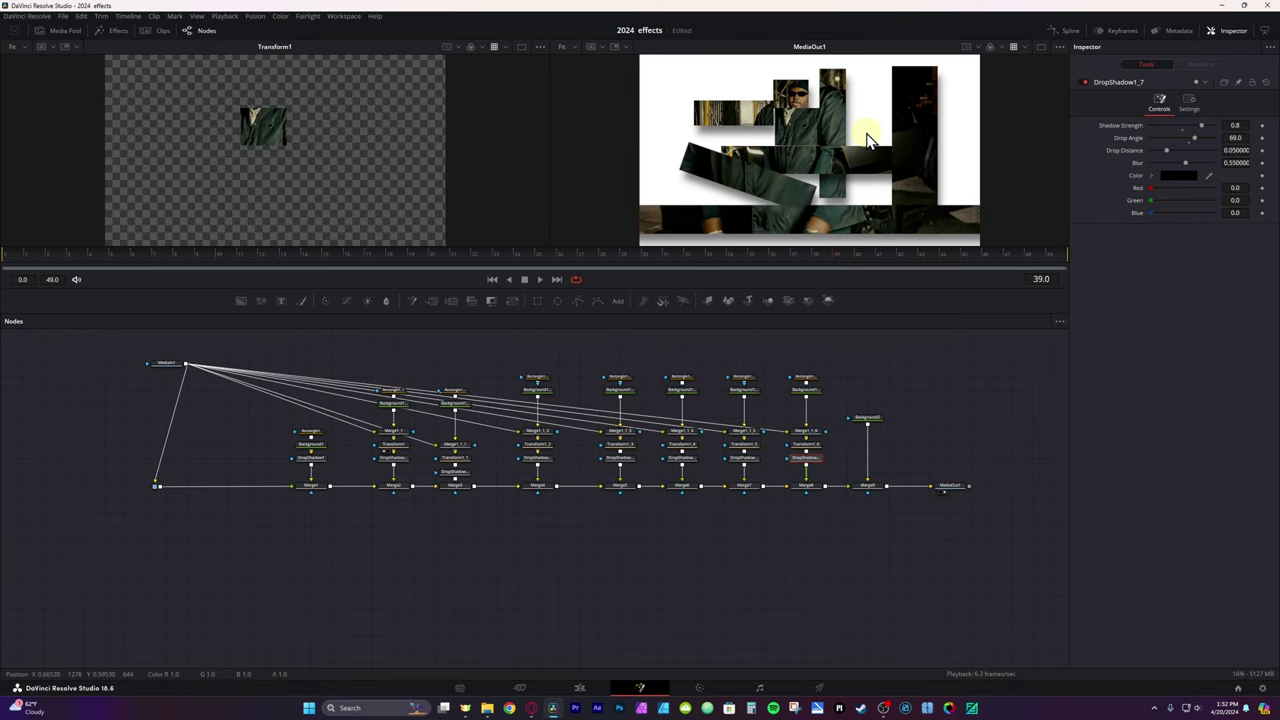
# Disconnect the white Background2 from Merge9 and swap Merge9's inputs to restore the transparent collage.
pyautogui.click(868, 480)
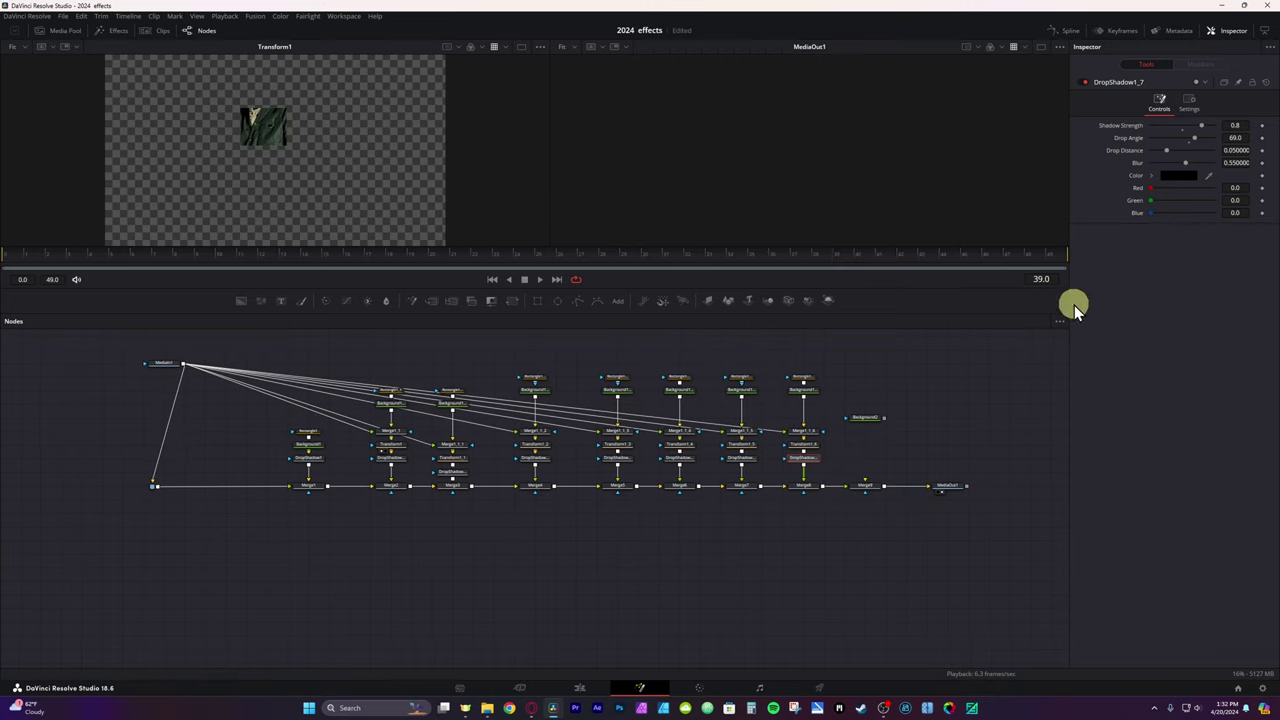
pyautogui.click(866, 489)
pyautogui.hotkey('ctrl', 't')
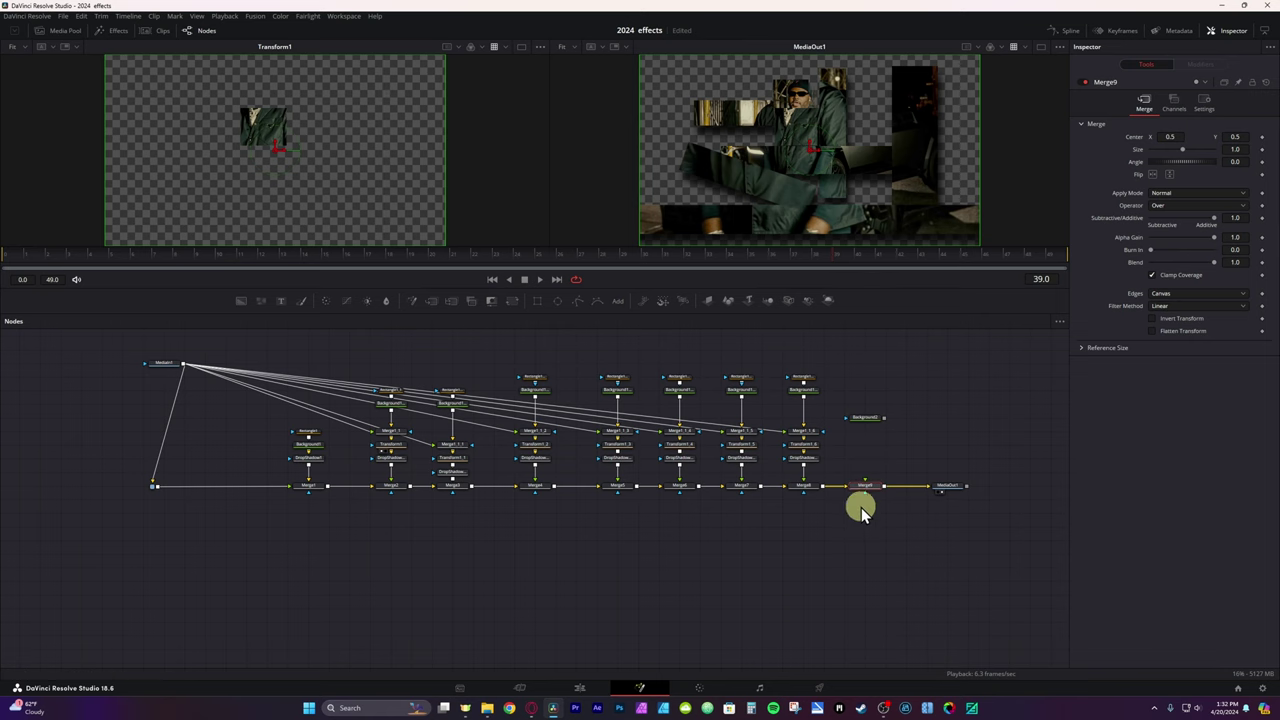
# Return to the Edit page, add a background clip to the timeline and place Fusion Clip 1 above it on Video 2.
pyautogui.click(580, 688)
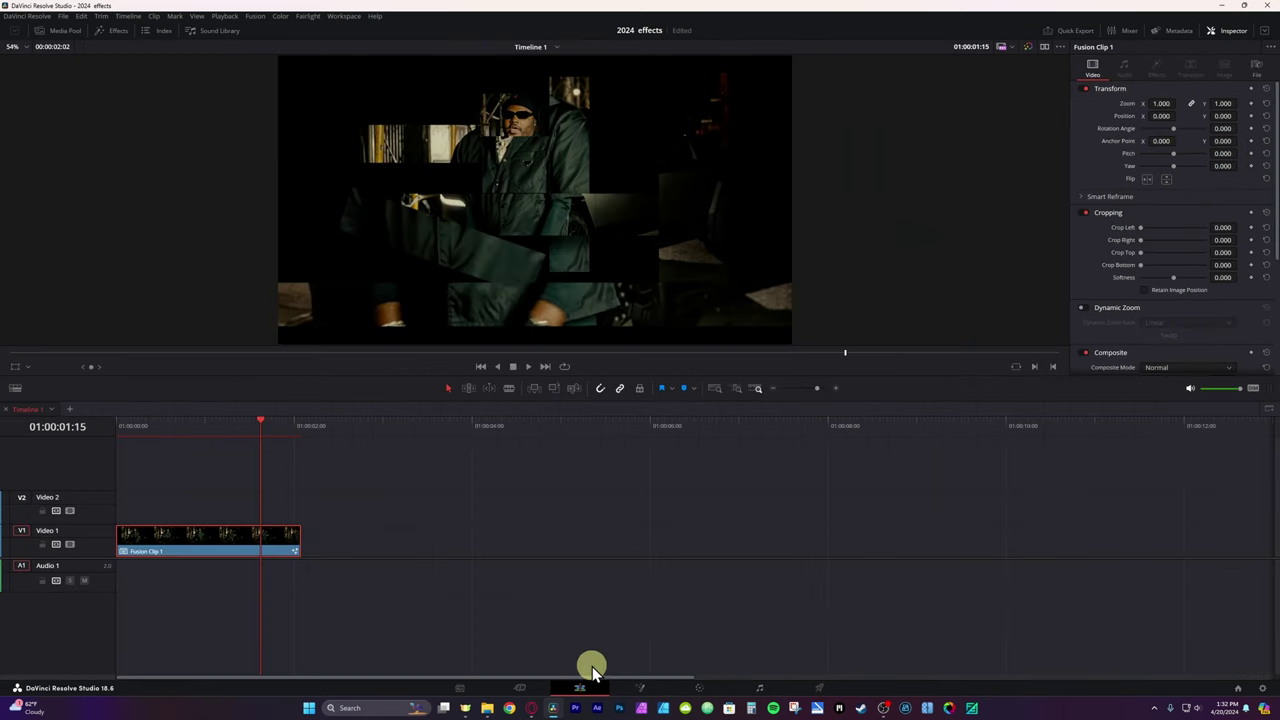
pyautogui.click(185, 100)
pyautogui.moveTo(184, 104); pyautogui.dragTo(549, 583)
pyautogui.moveTo(264, 544); pyautogui.dragTo(848, 509)
# Play the timeline full screen to review the collage over the background clip.
pyautogui.click(670, 430)
pyautogui.hotkey('ctrl', 'f')
pyautogui.press('space')
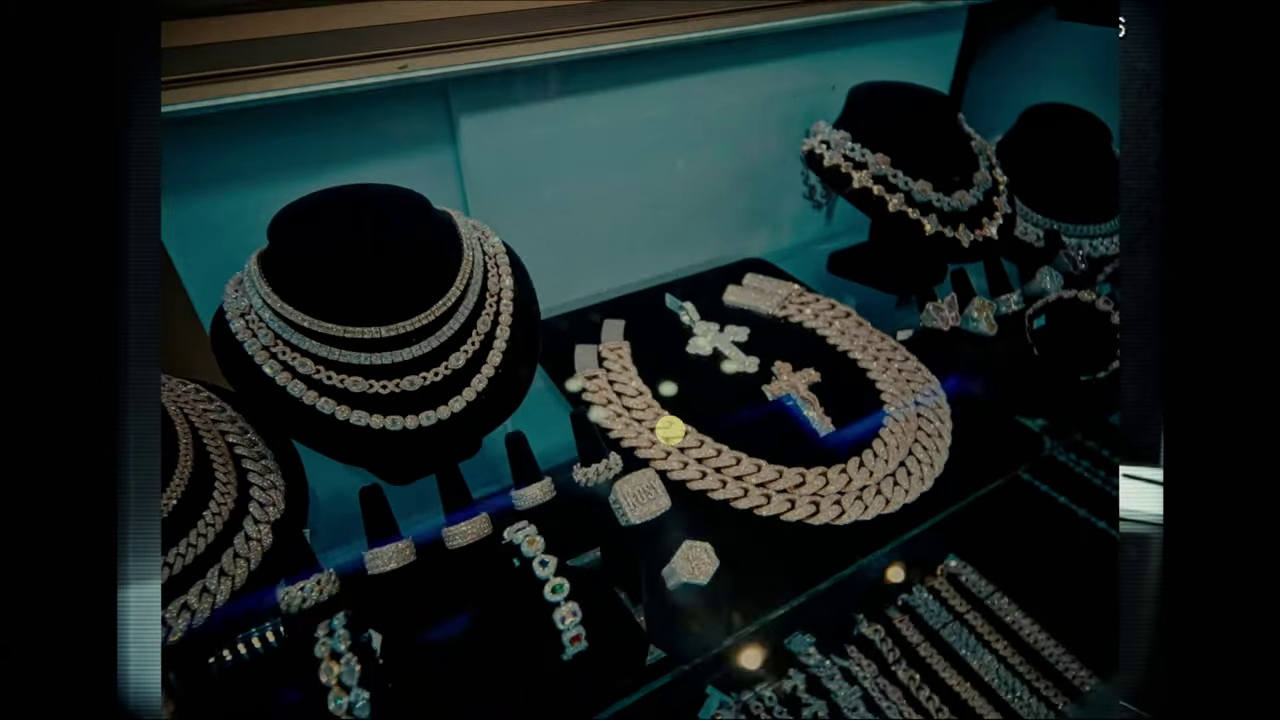
pyautogui.press('space')
pyautogui.press('Escape')
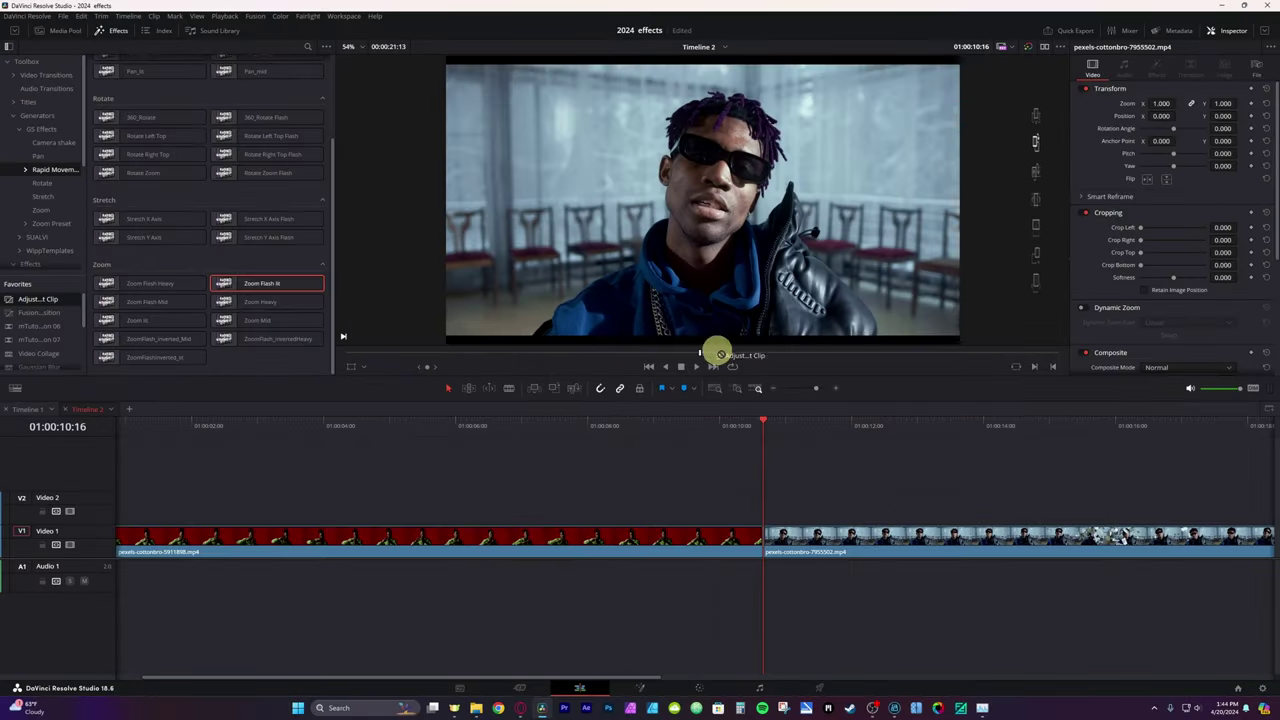
# Place an Adjustment Clip on Video 2 across the cut between the two clips in Timeline 2.
pyautogui.moveTo(720, 354); pyautogui.dragTo(795, 514)
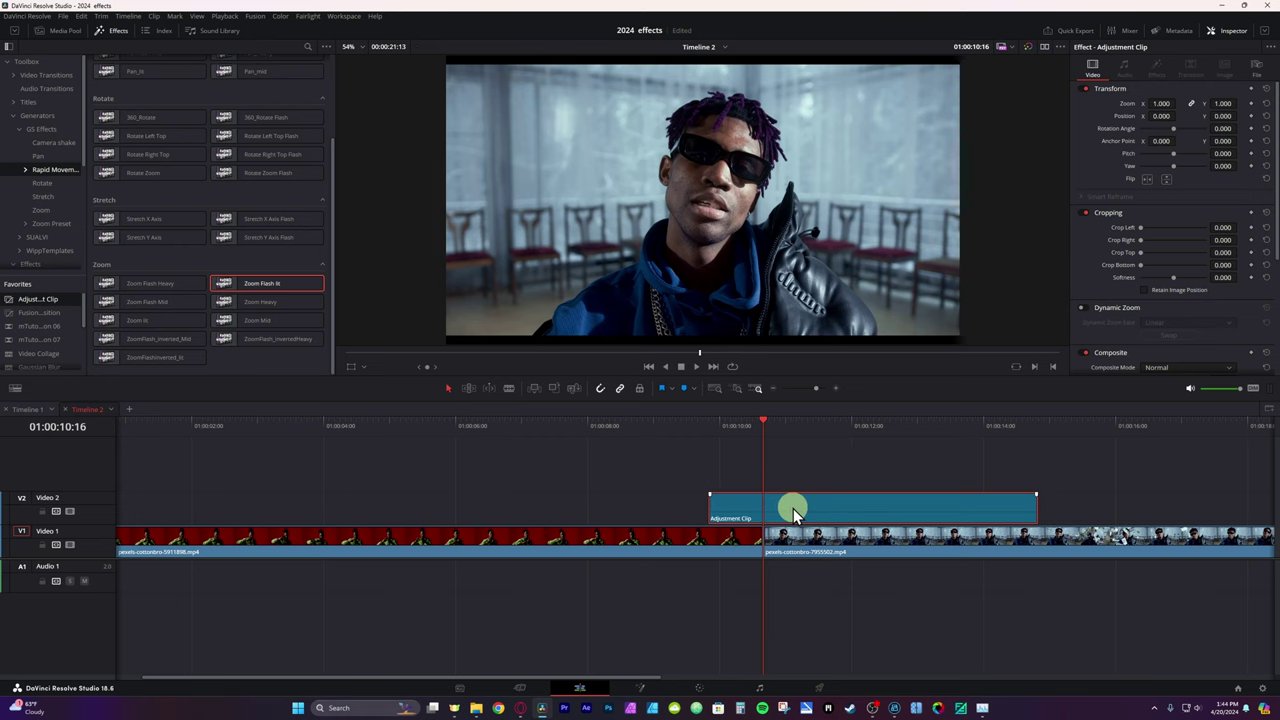
# Set the Adjustment Clip's duration to 10 frames and center it over the cut between the two clips.
pyautogui.hotkey('ctrl', 'd')
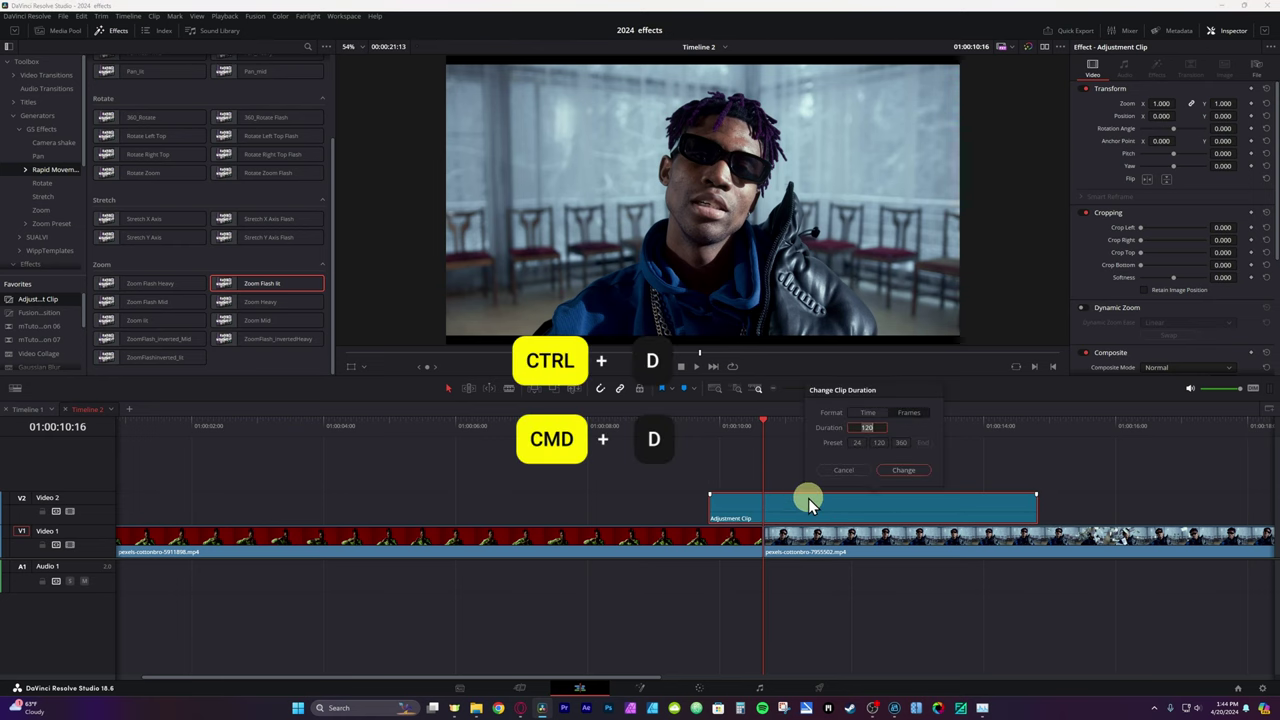
pyautogui.write('10')
pyautogui.click(903, 470)
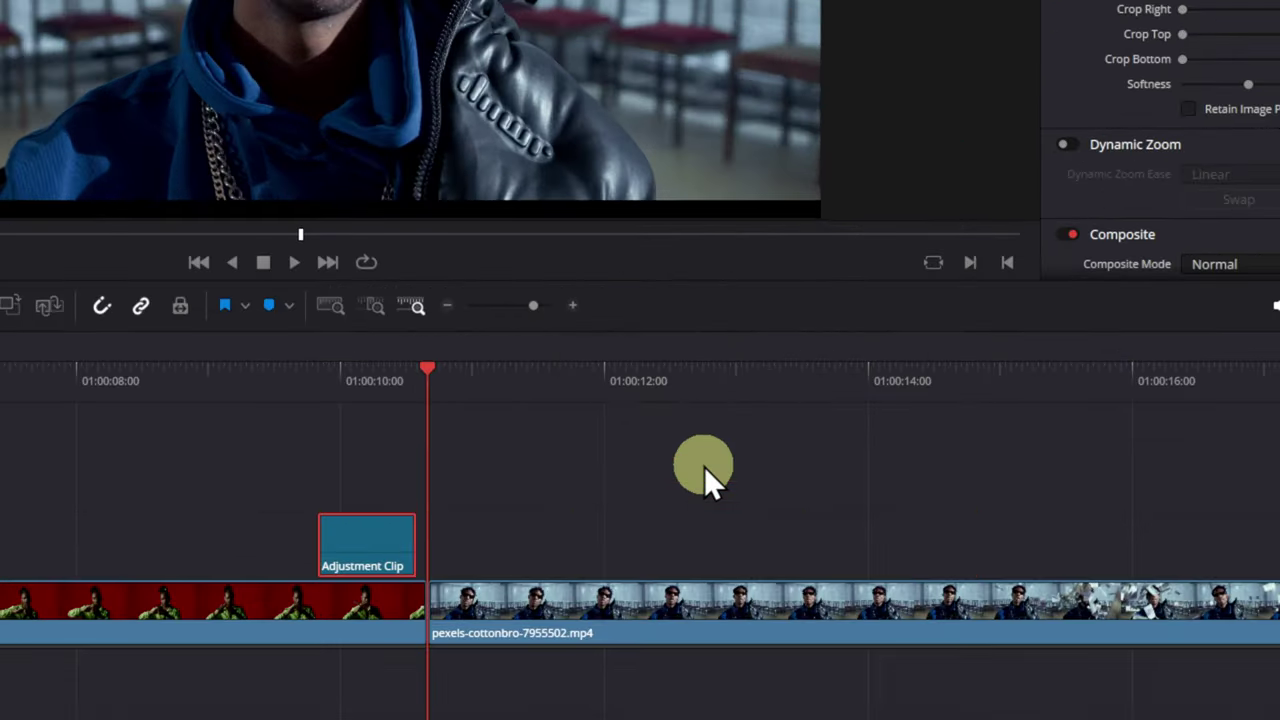
pyautogui.click(778, 425)
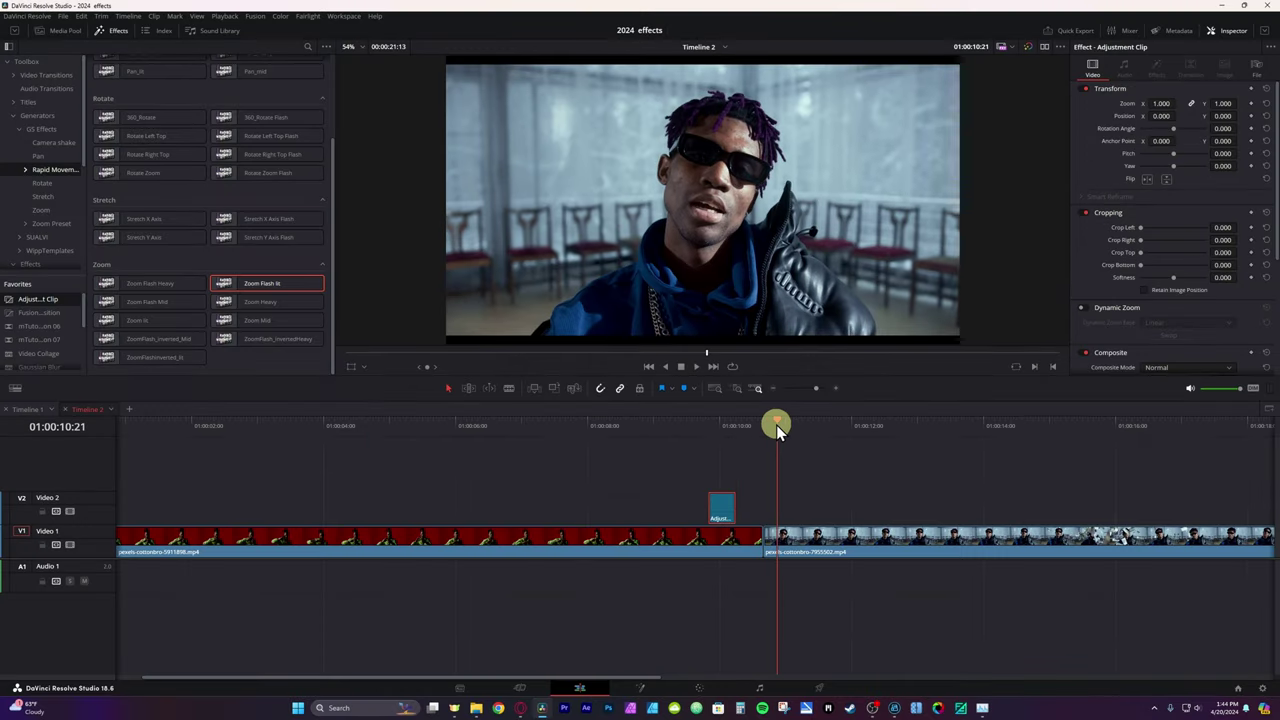
pyautogui.moveTo(778, 425); pyautogui.dragTo(765, 426)
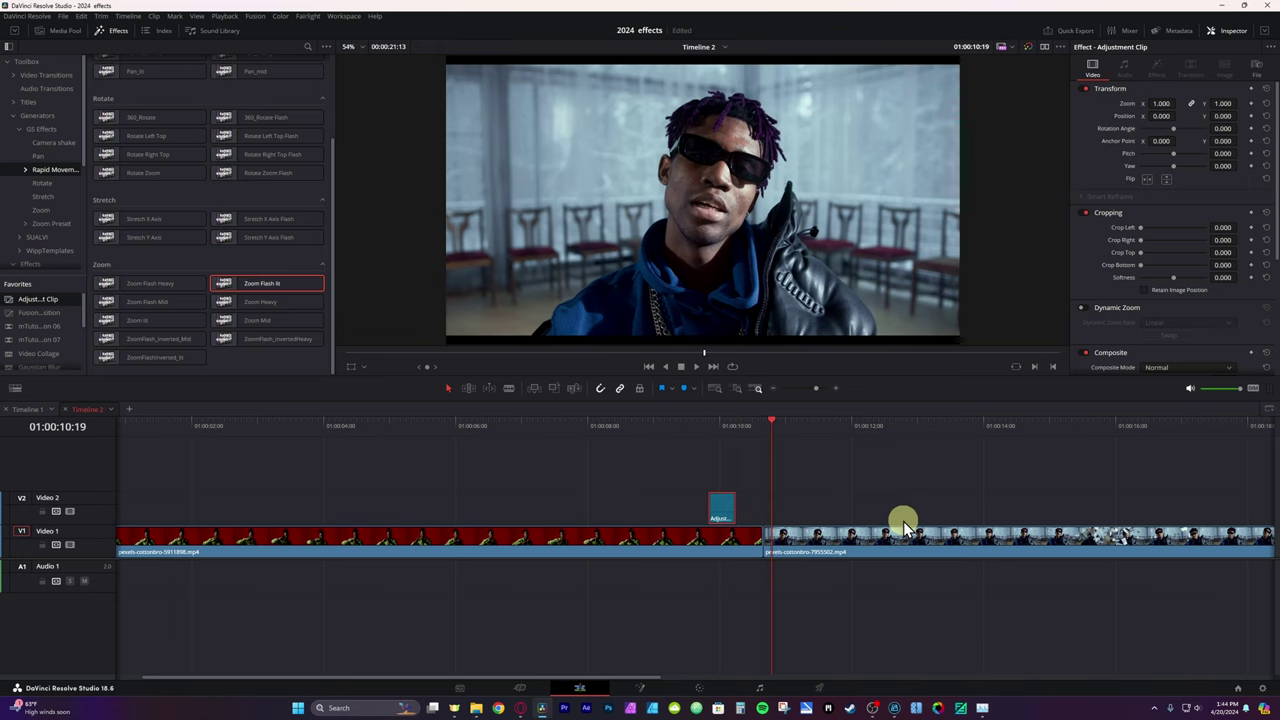
pyautogui.moveTo(721, 507); pyautogui.dragTo(765, 518)
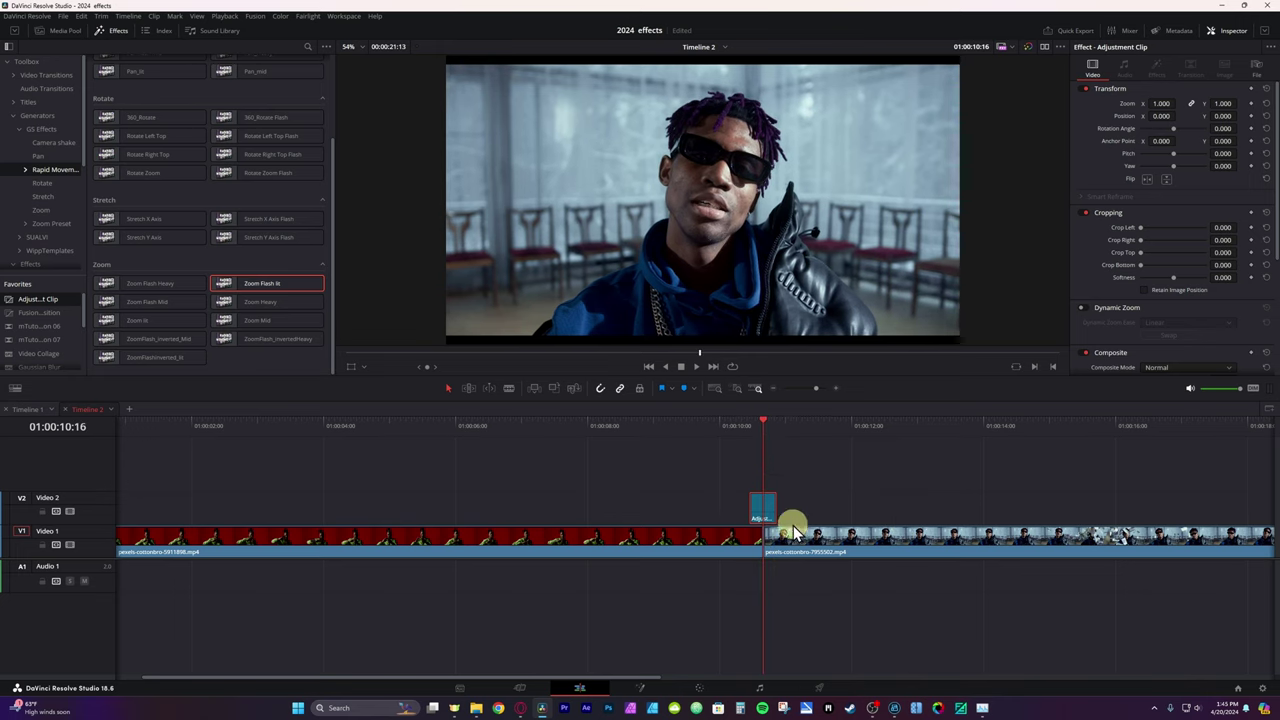
# In the Adjustment Clip's Fusion composition, insert a Transform node between MediaIn1 and MediaOut1 and modify its Size with Anim Curves.
pyautogui.click(640, 688)
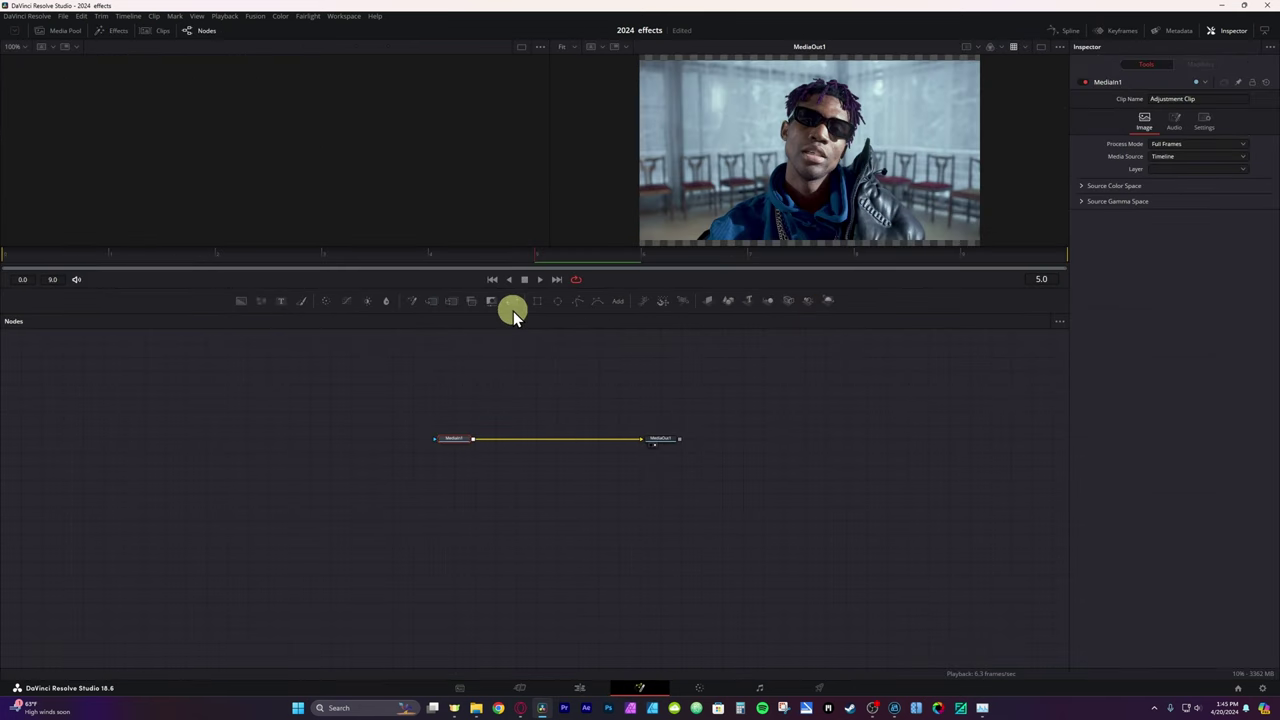
pyautogui.moveTo(513, 303); pyautogui.dragTo(521, 446)
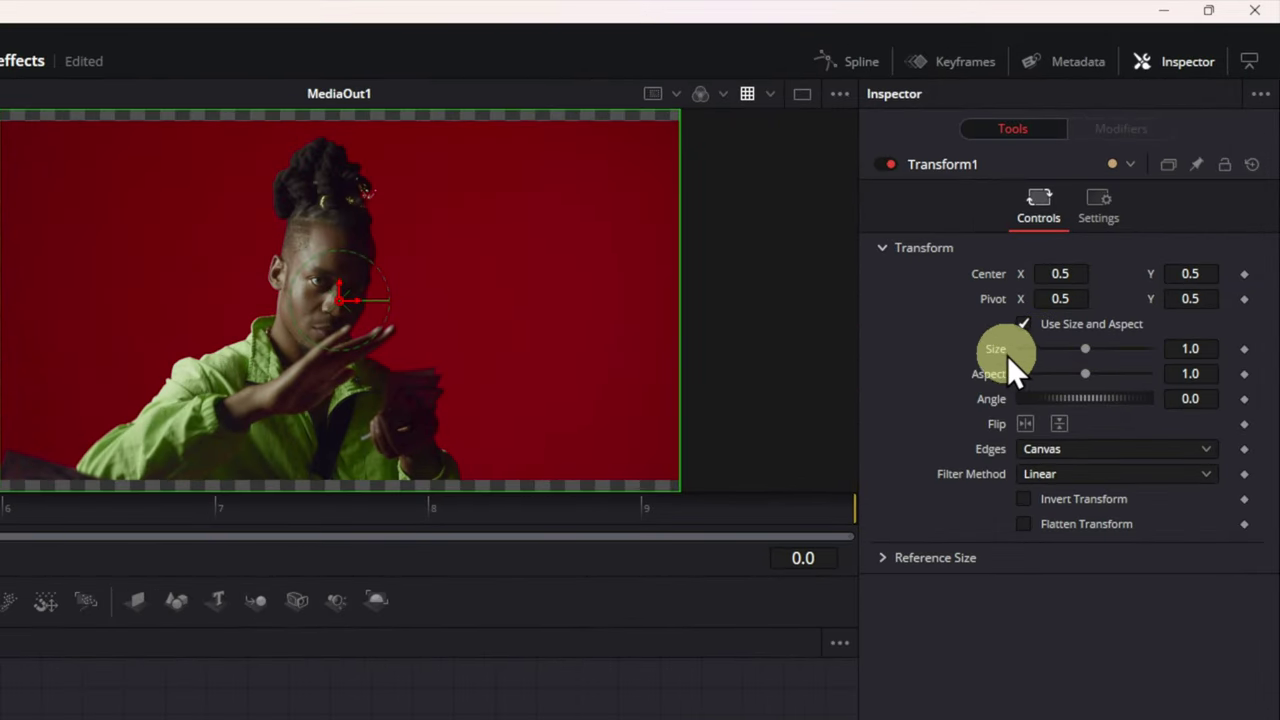
pyautogui.rightClick(995, 353)
pyautogui.moveTo(1066, 429)
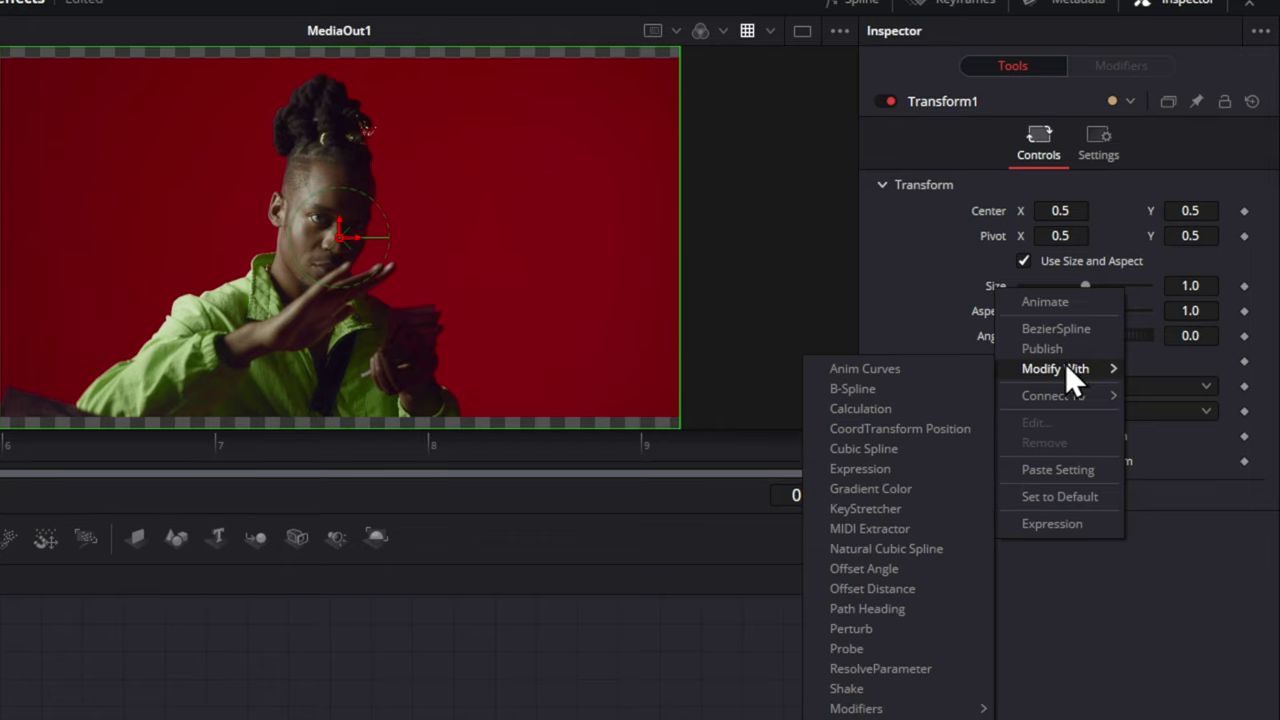
pyautogui.click(940, 368)
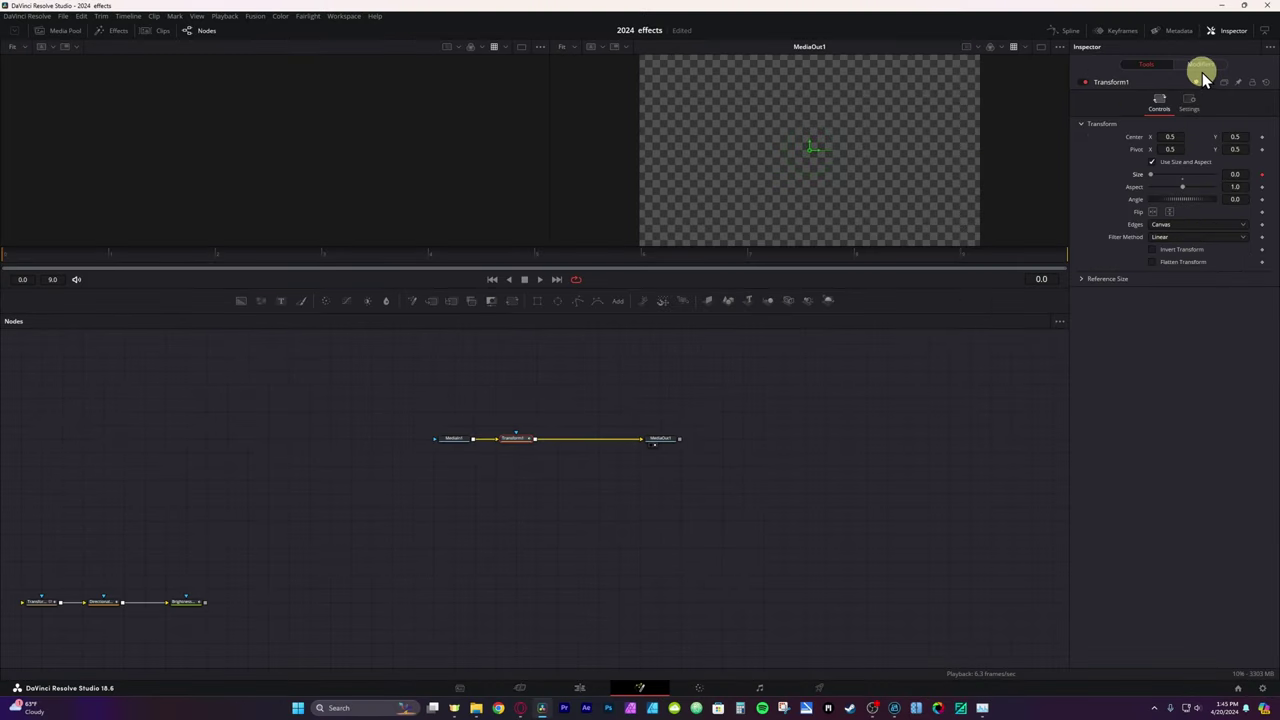
# Set the Anim Curves modifier on the Transform's Size to a Custom source with an Offset of 1.0.
pyautogui.click(1202, 68)
pyautogui.click(1194, 139)
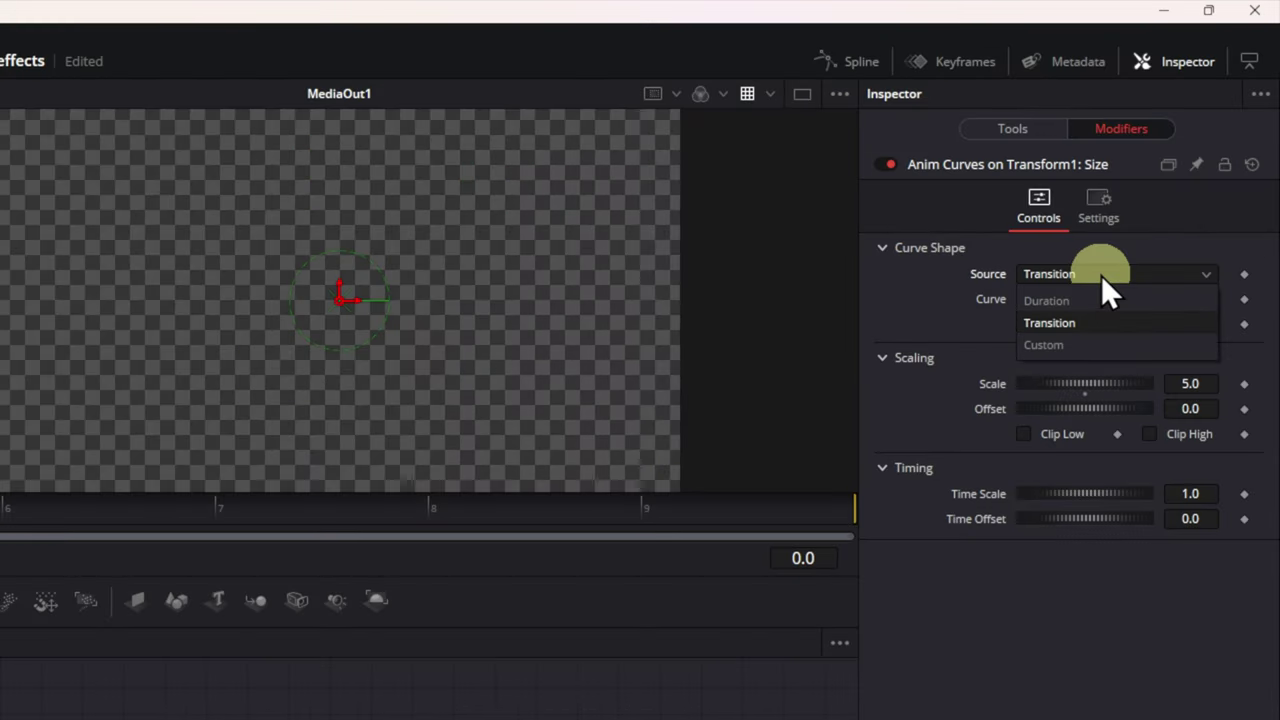
pyautogui.click(1044, 344)
pyautogui.click(1197, 409)
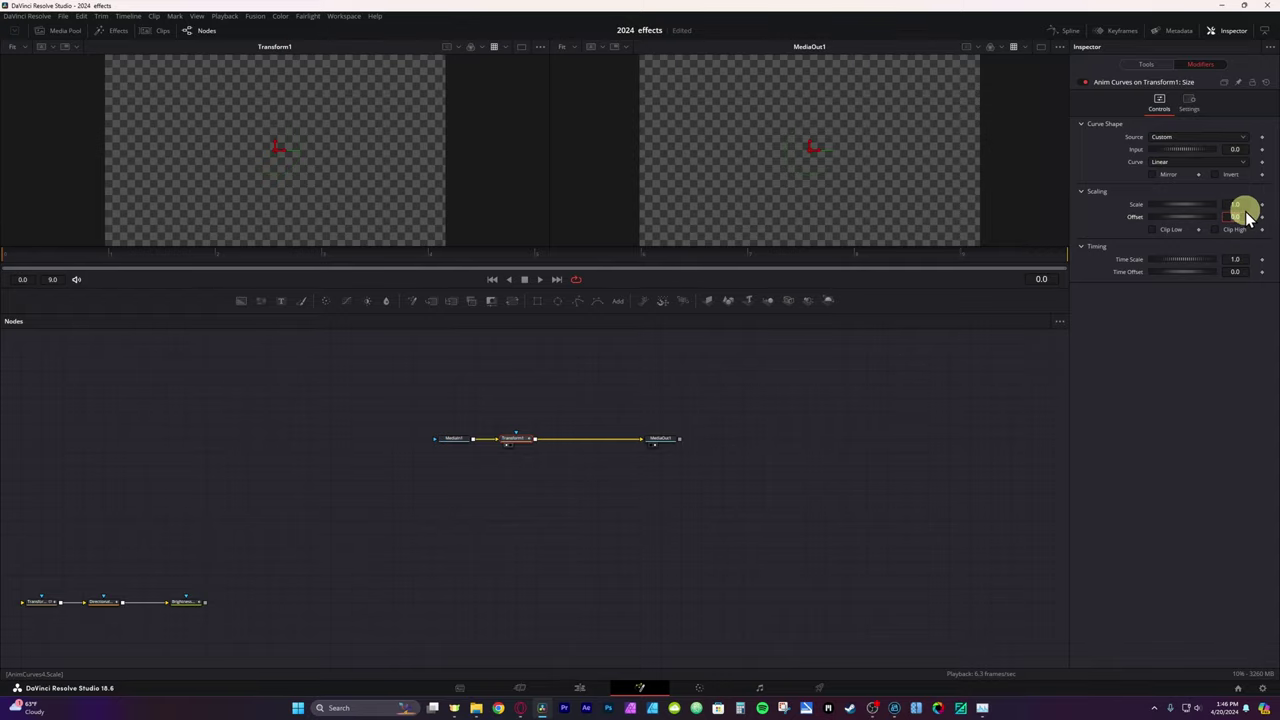
pyautogui.write('1')
pyautogui.press('Return')
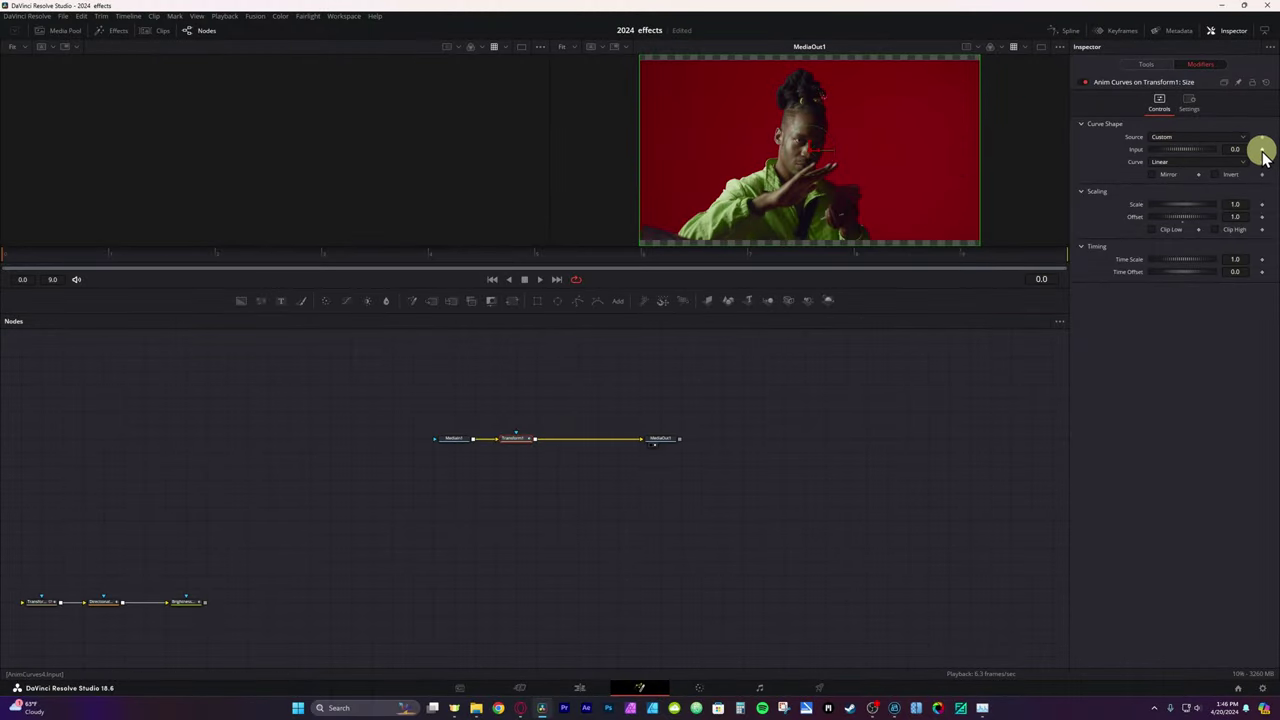
# Keyframe the Size curve's Input from 0.0 at frame 0 to 0.44 at frame 4, and enable Mirror.
pyautogui.click(430, 254)
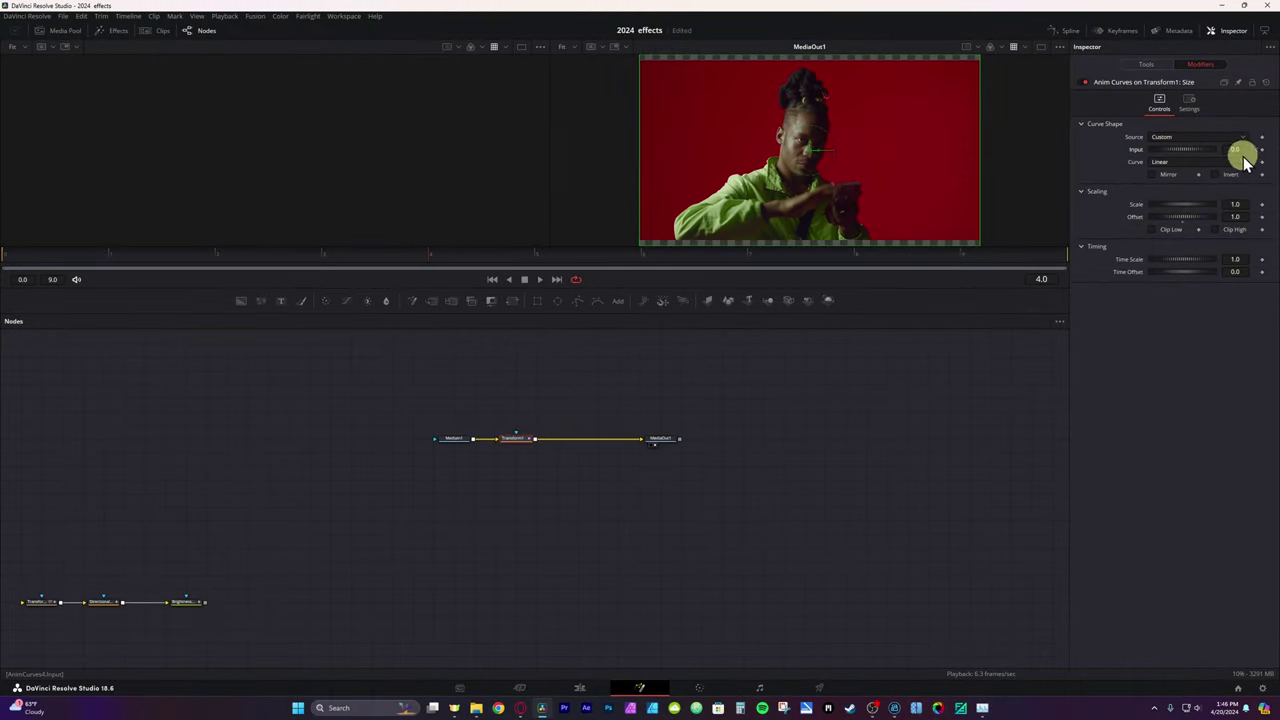
pyautogui.moveTo(1234, 149); pyautogui.dragTo(688, 161)
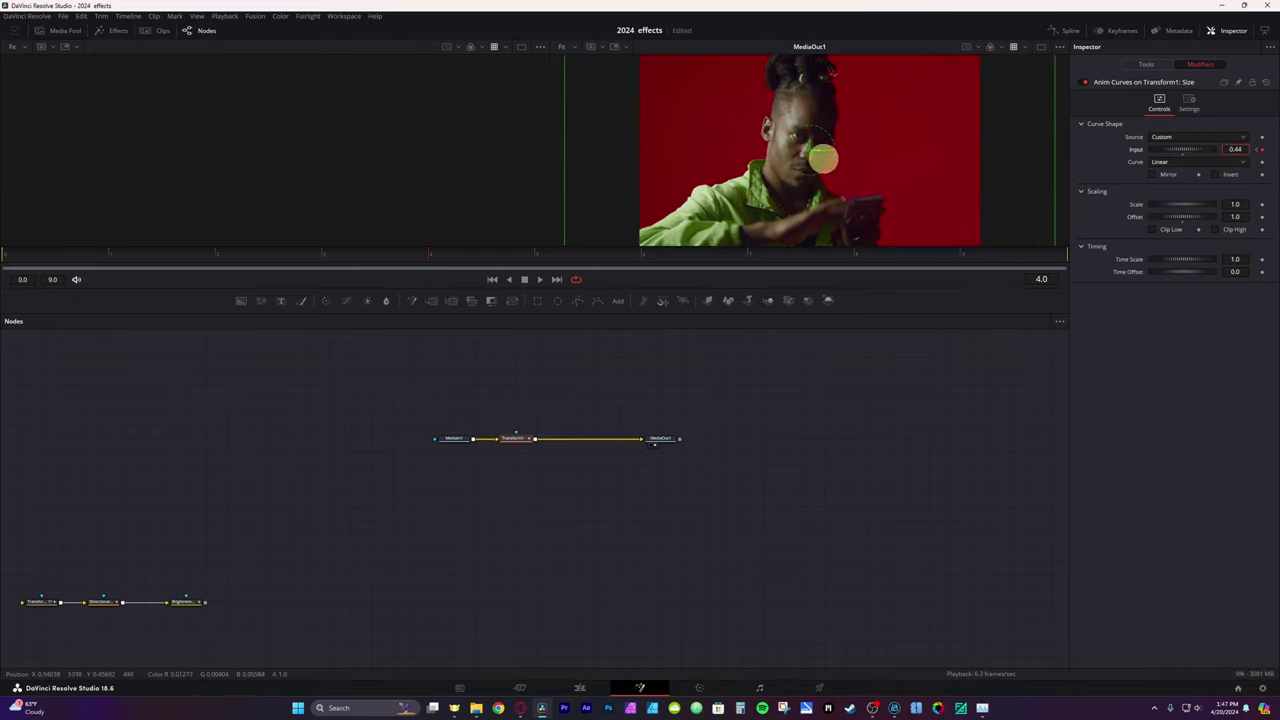
pyautogui.click(109, 255)
pyautogui.moveTo(194, 258); pyautogui.dragTo(512, 245)
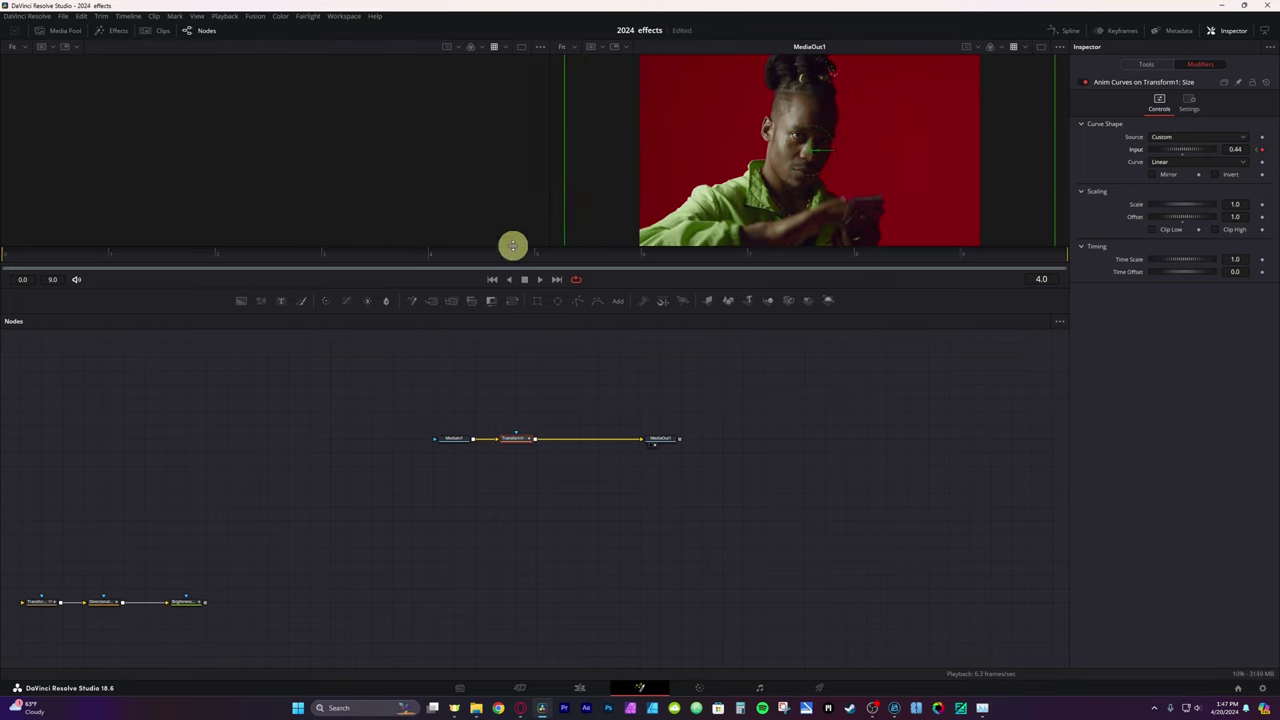
pyautogui.click(1151, 174)
pyautogui.moveTo(30, 257); pyautogui.dragTo(993, 259)
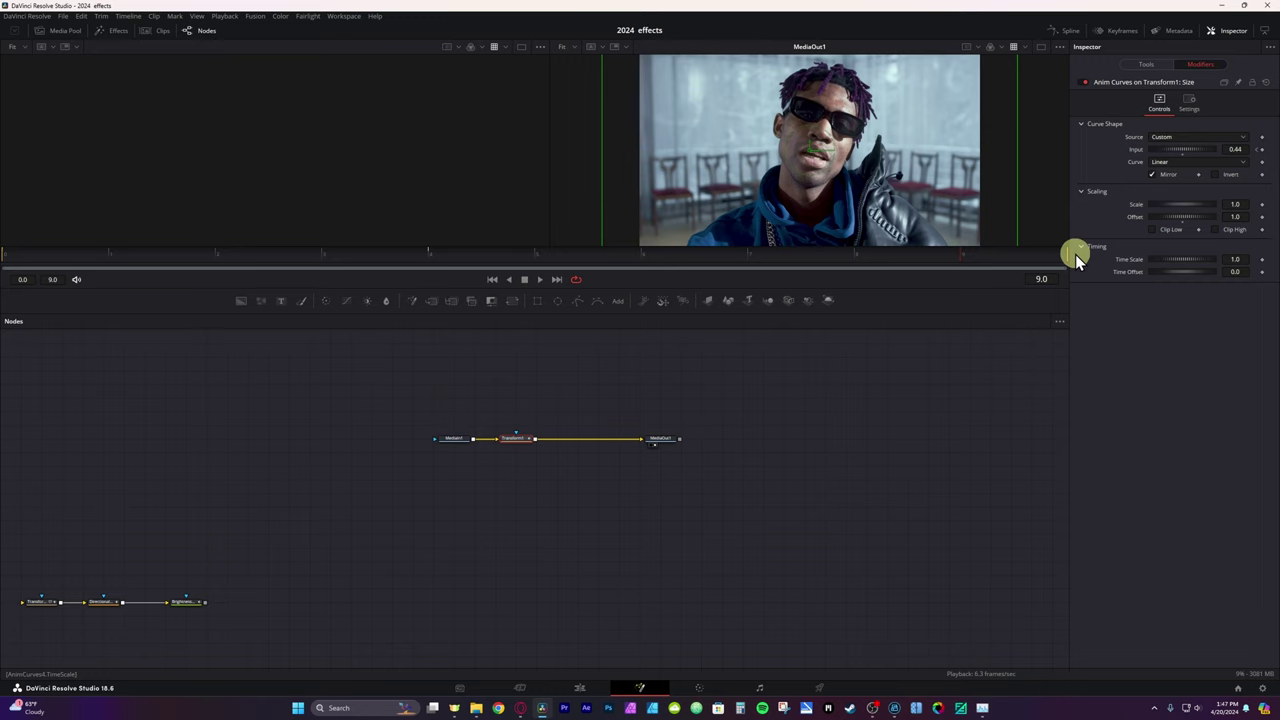
# Return to the Edit page and play Timeline 2 across the cut to review the zoom.
pyautogui.click(590, 688)
pyautogui.click(733, 421)
pyautogui.press('space')
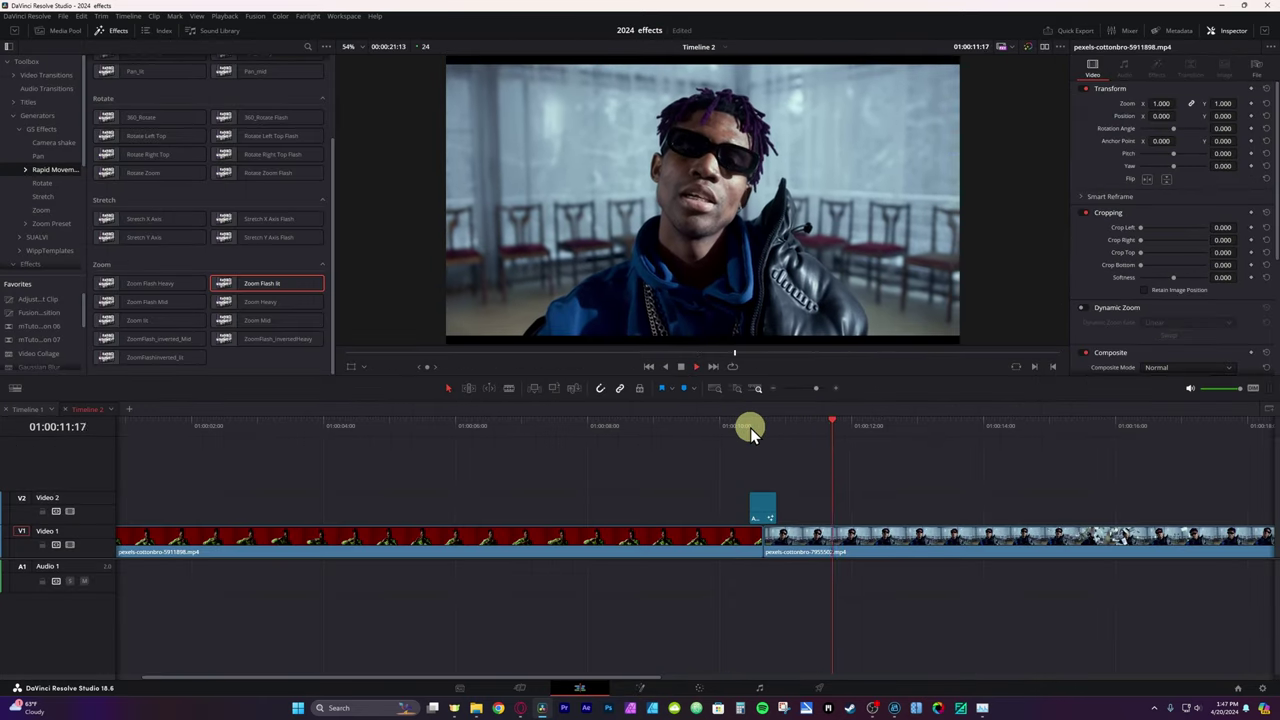
pyautogui.click(763, 423)
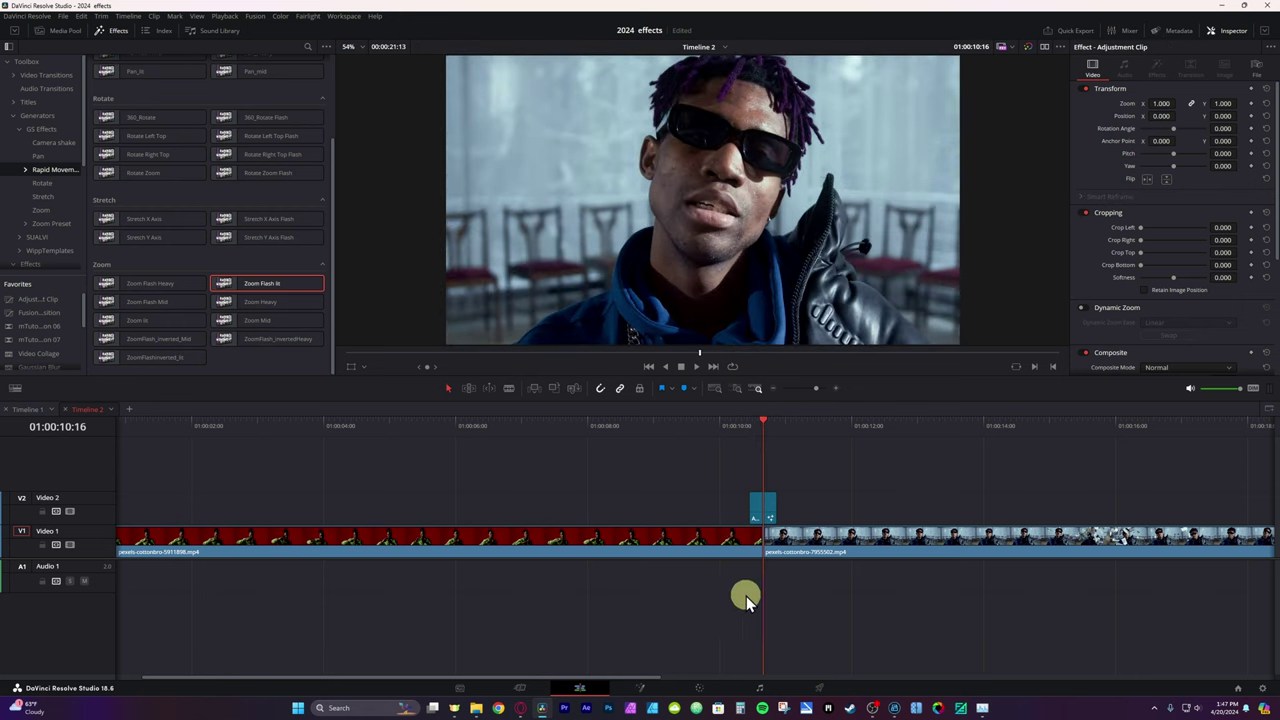
# In the Fusion Spline editor, smooth the Transform1 Input keyframes and bring up their Ease In and Ease Out settings.
pyautogui.click(640, 688)
pyautogui.click(1068, 30)
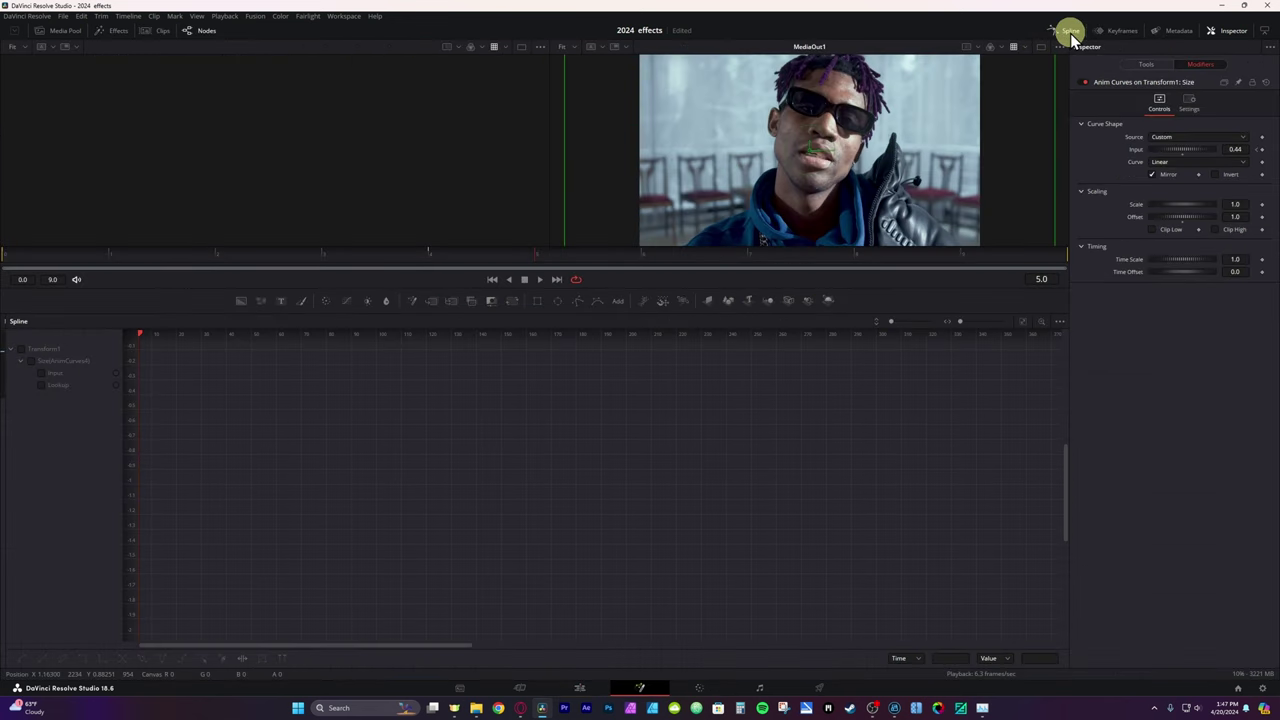
pyautogui.click(26, 350)
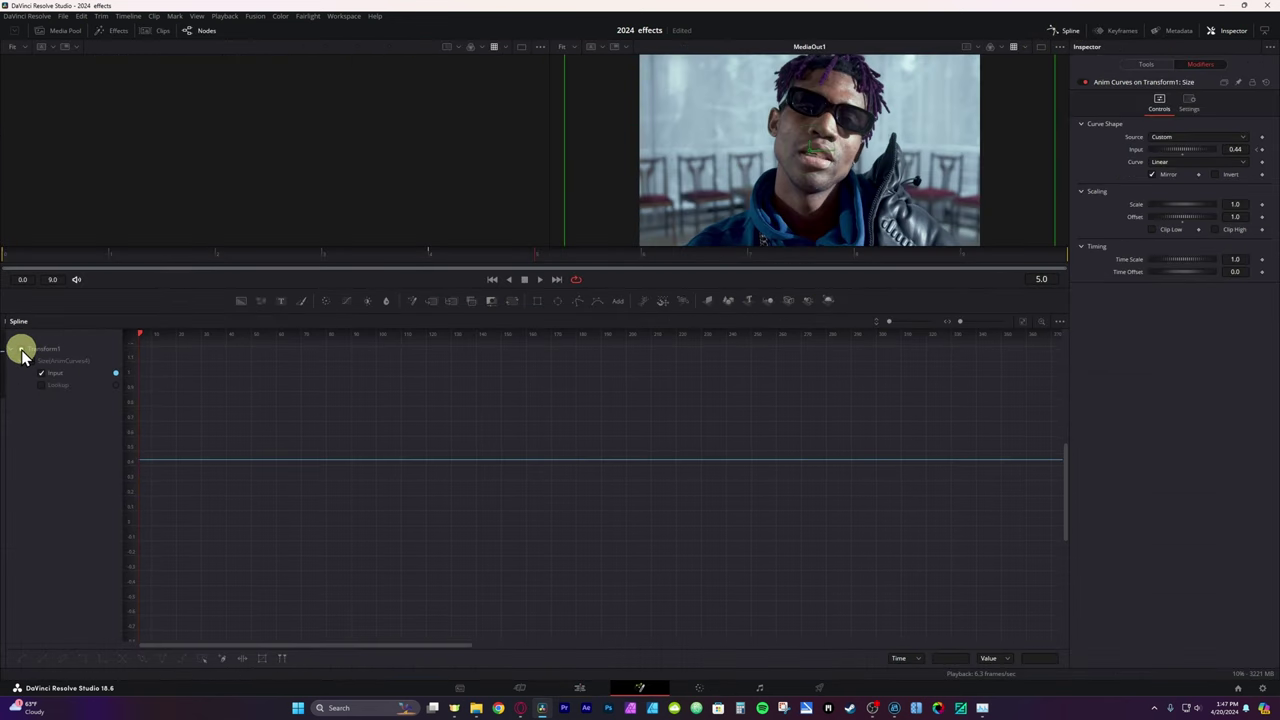
pyautogui.click(1023, 323)
pyautogui.click(203, 657)
pyautogui.press('s')
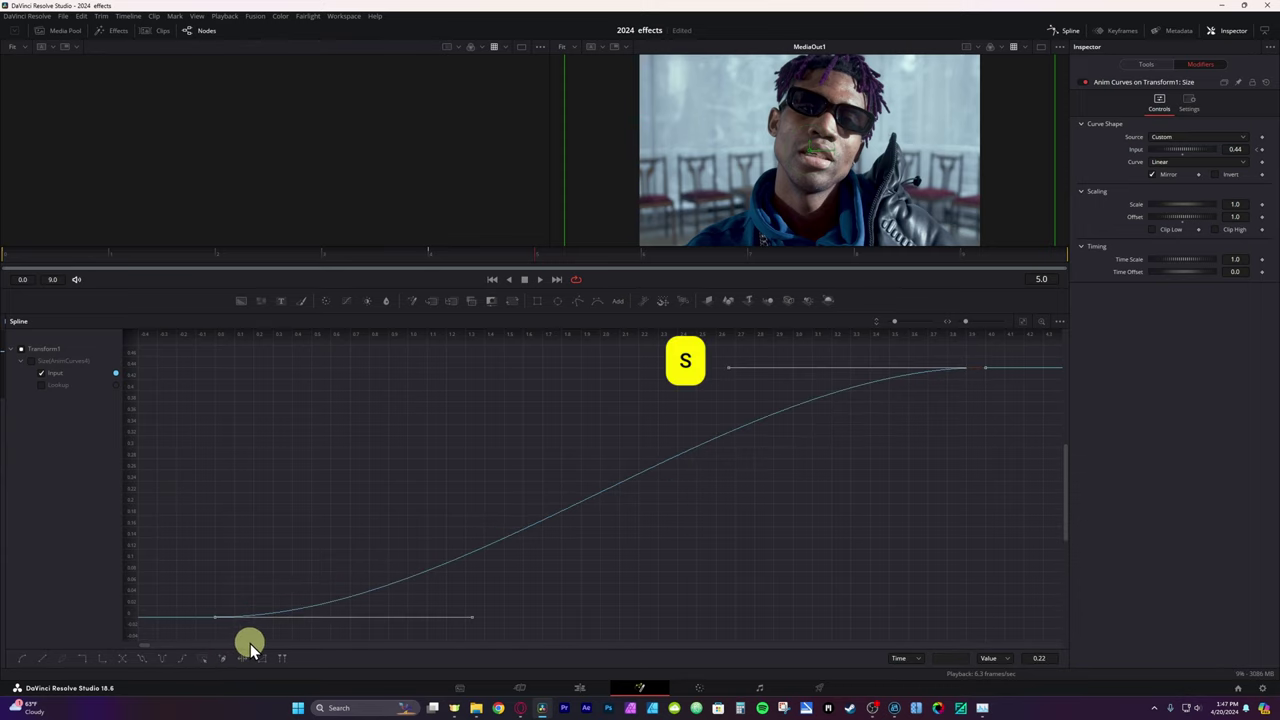
pyautogui.press('t')
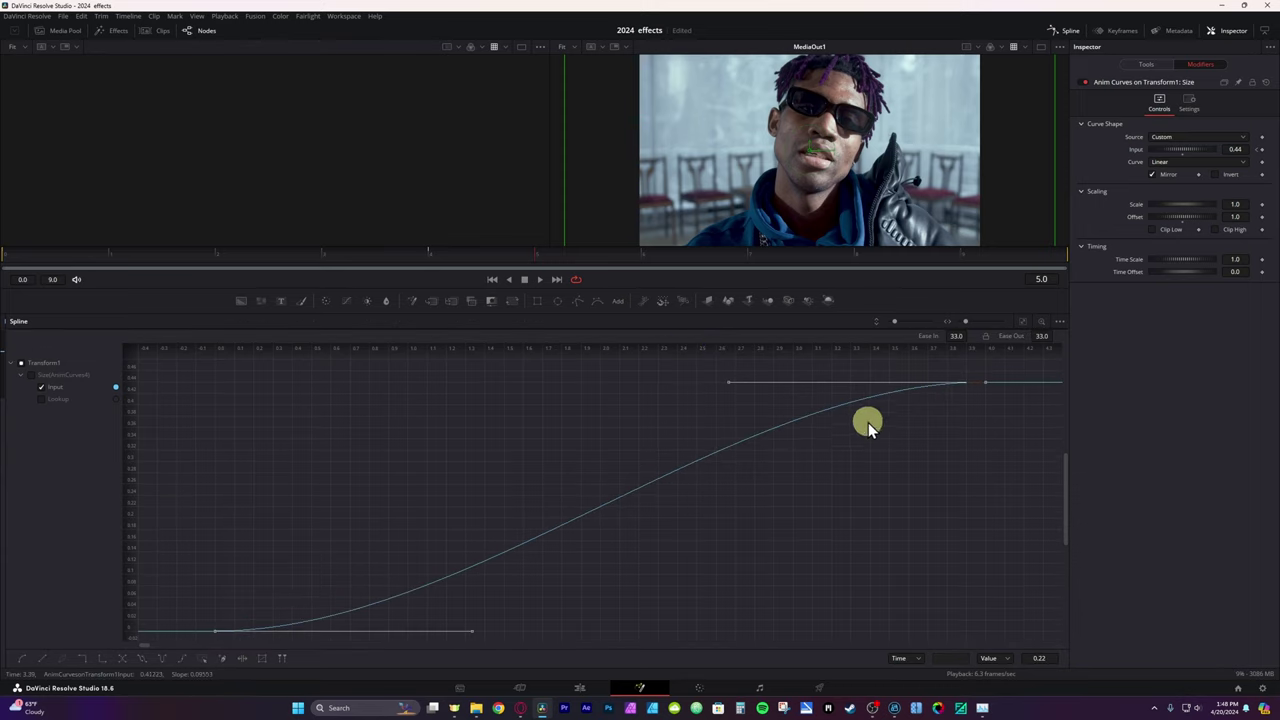
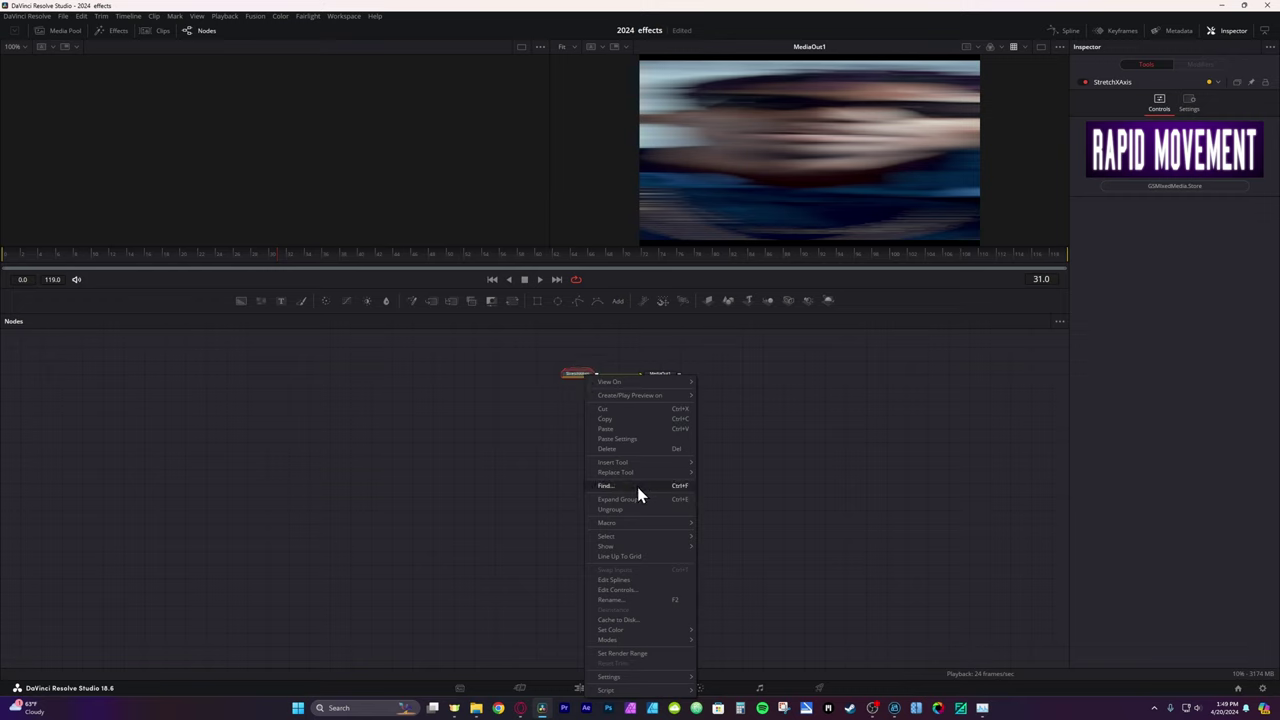
# Ungroup the StretchXAxis preset node and select its Transform node for inspection.
pyautogui.click(629, 510)
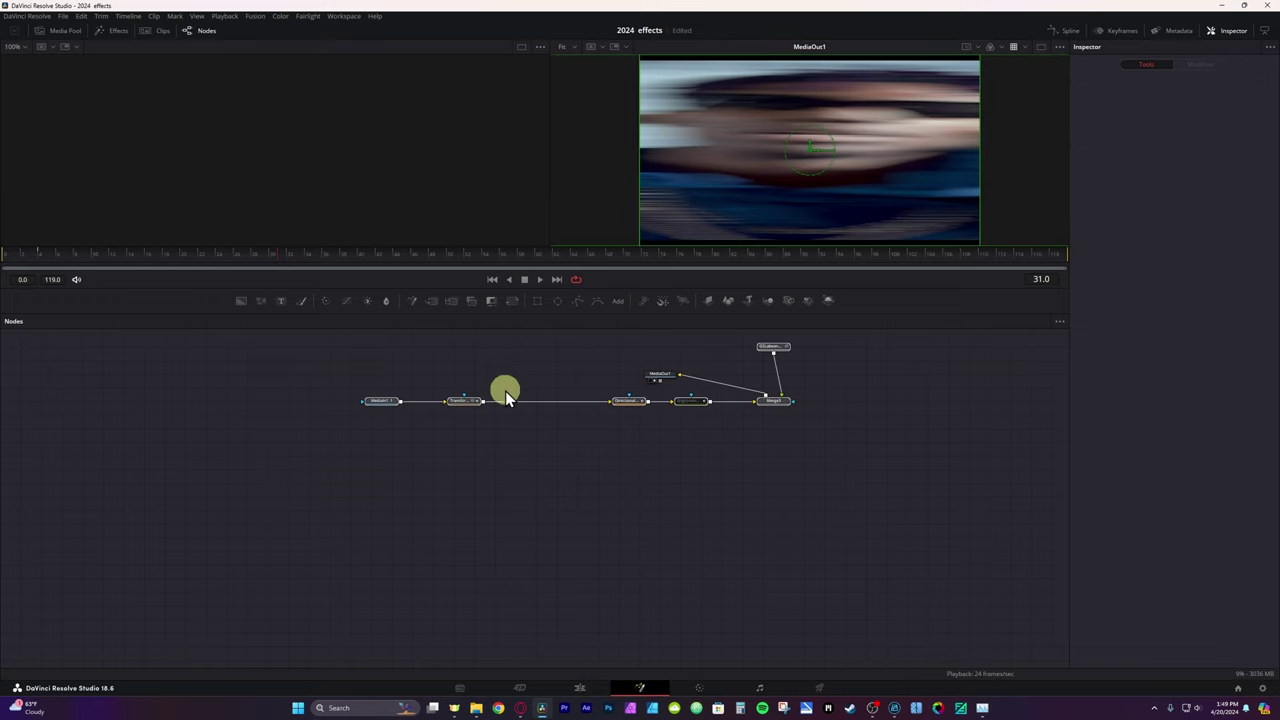
pyautogui.click(464, 401)
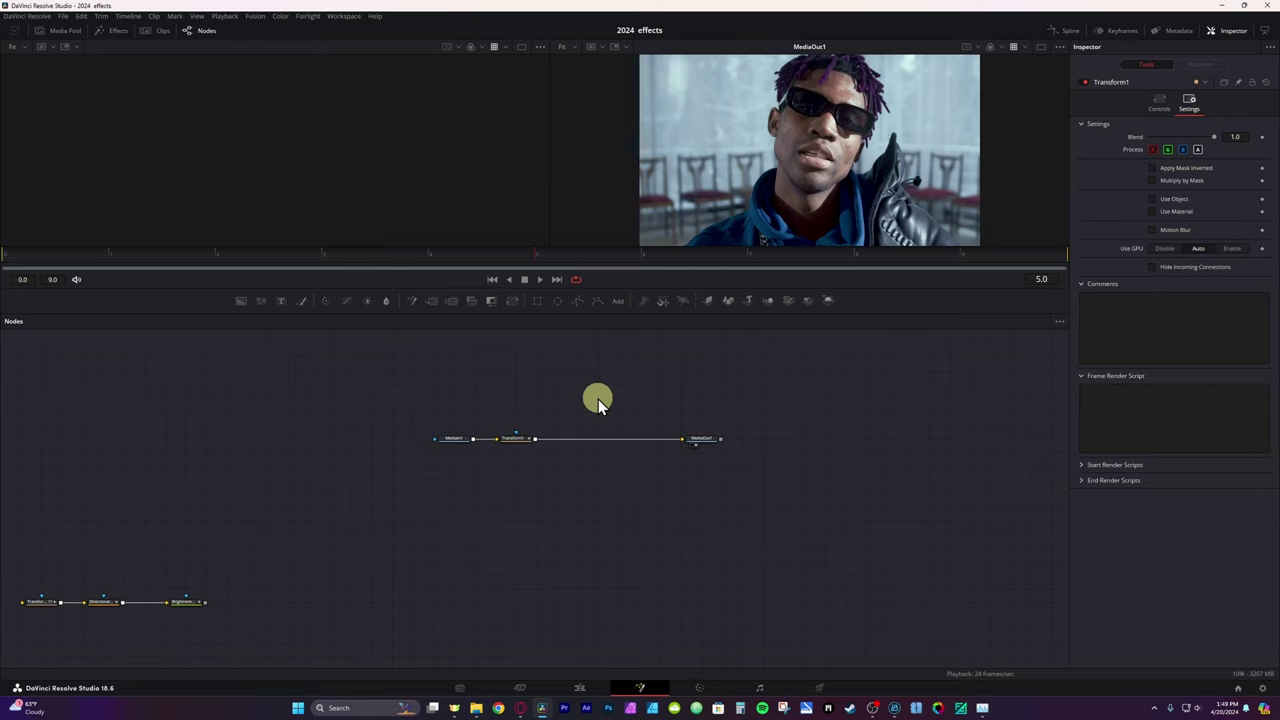
# Insert a Directional Blur node between Transform1 and MediaOut1 and modify its Length with Anim Curves.
pyautogui.hotkey('ctrl', 'space')
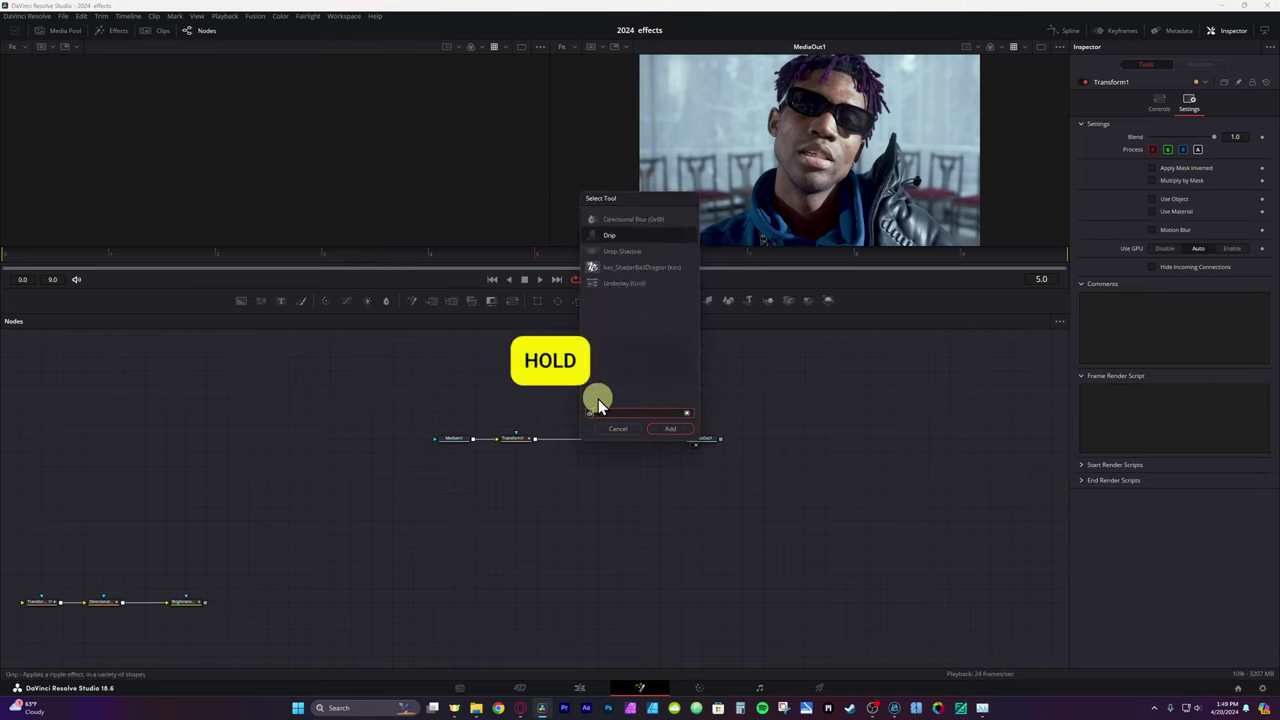
pyautogui.press('Return')
pyautogui.moveTo(600, 402); pyautogui.dragTo(588, 445)
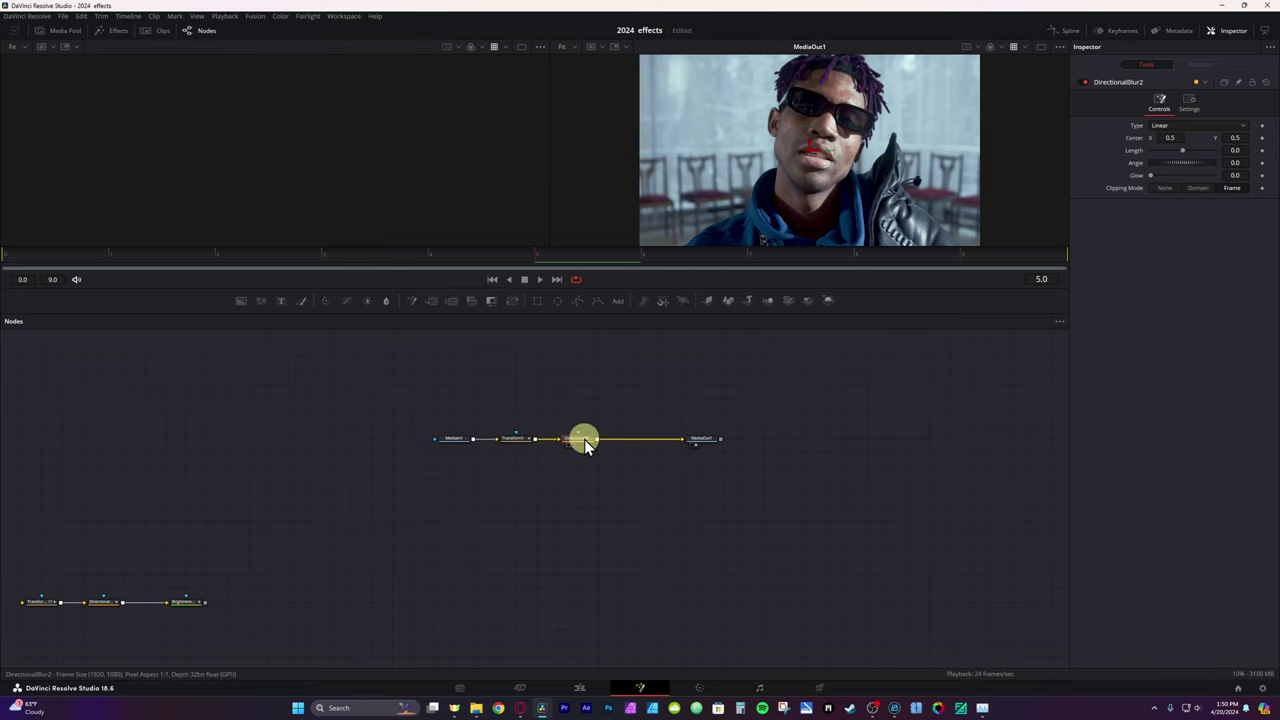
pyautogui.click(1165, 162)
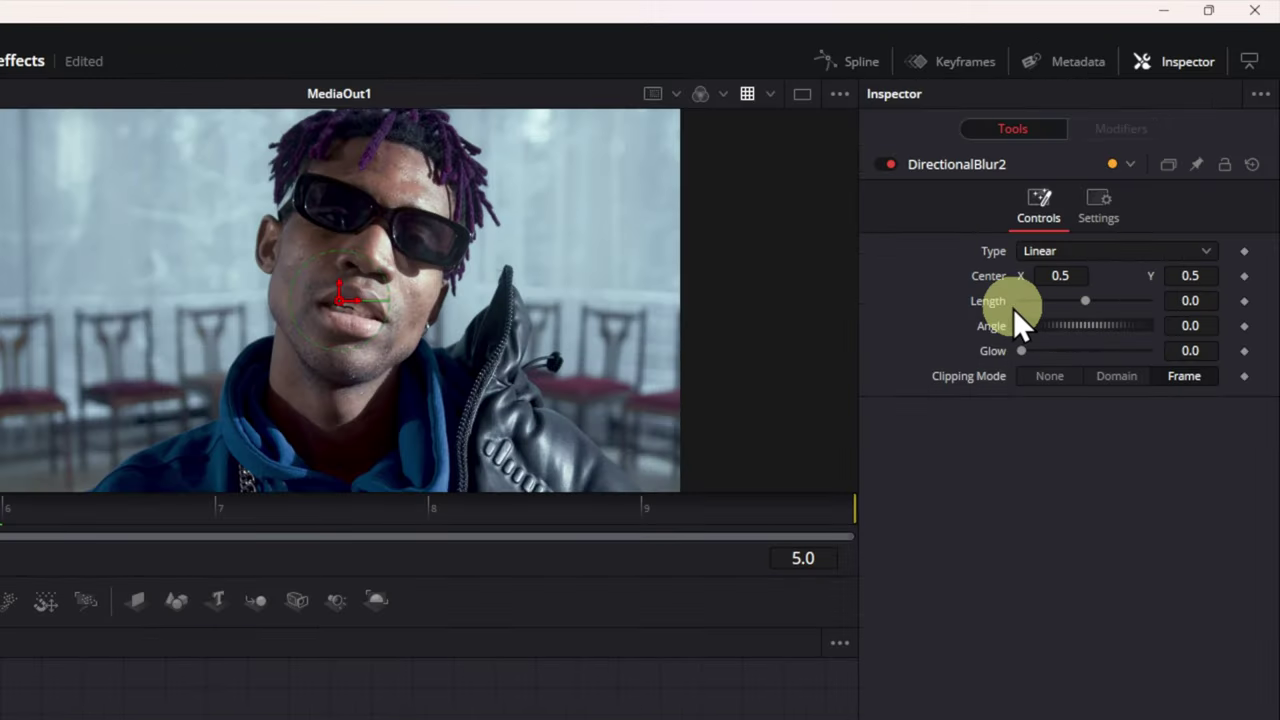
pyautogui.rightClick(995, 306)
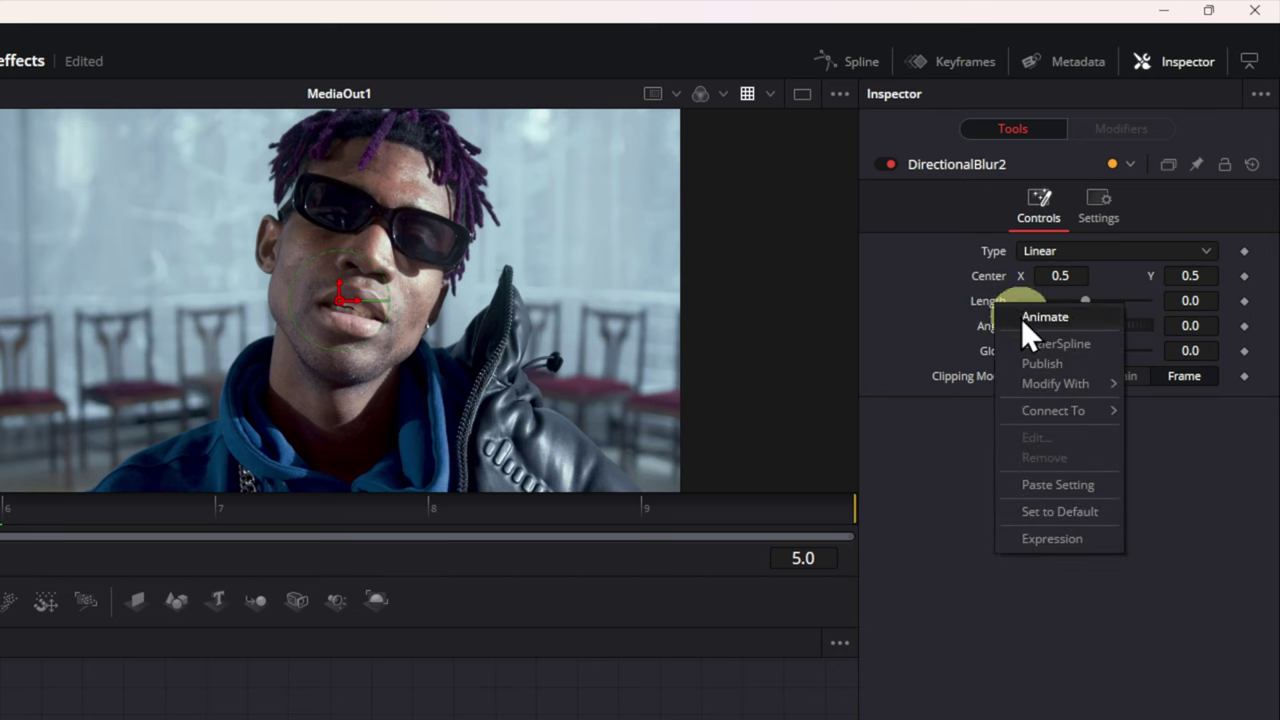
pyautogui.moveTo(1048, 381)
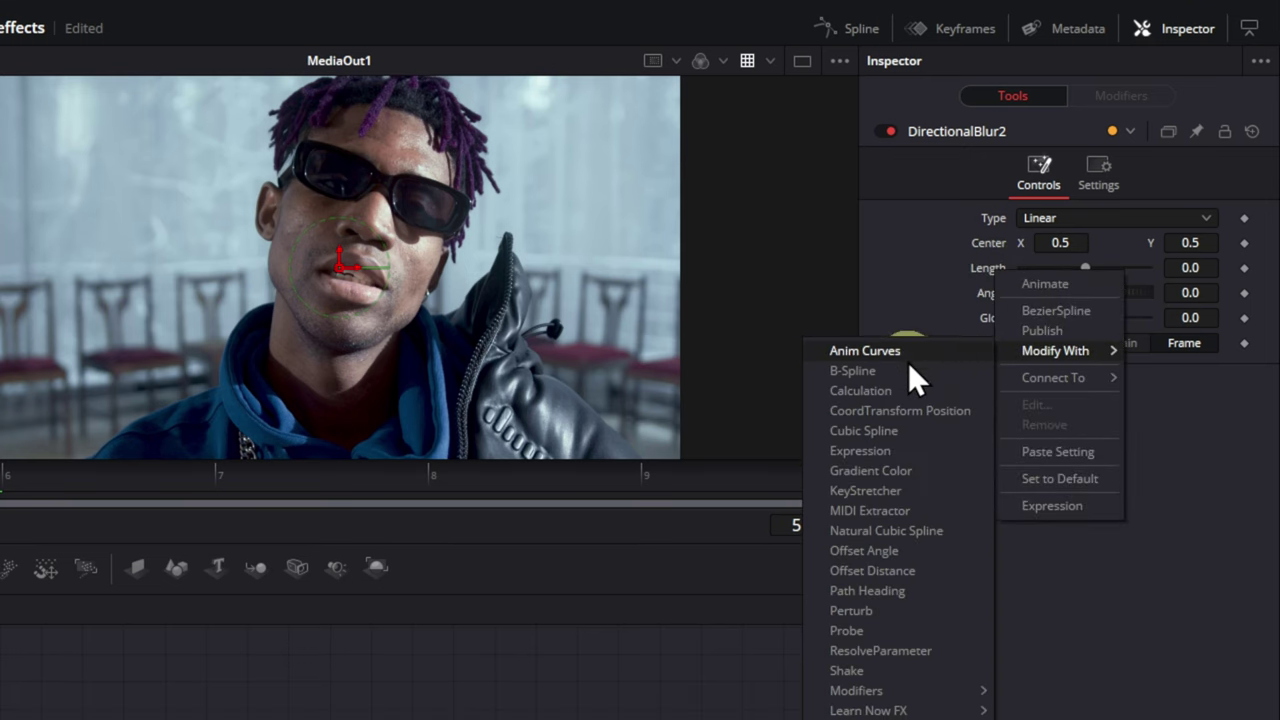
pyautogui.click(866, 350)
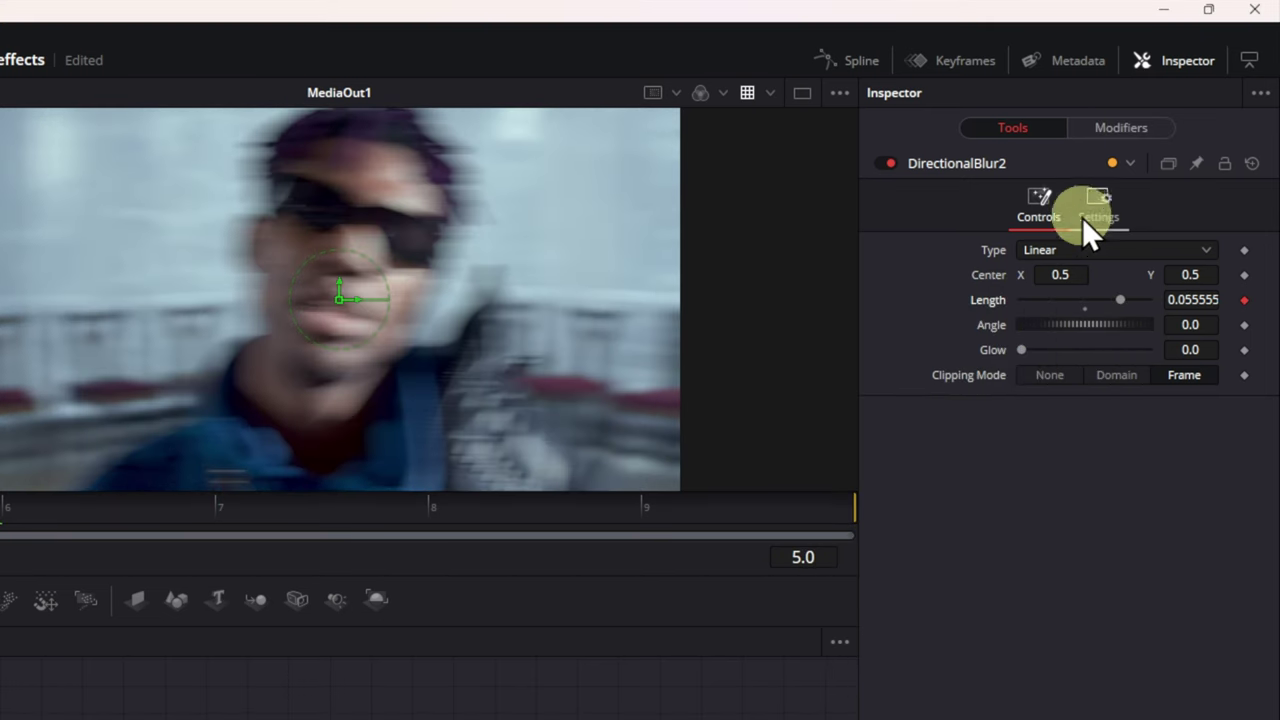
# Set the blur Length's Anim Curves source to Custom and keyframe its Input at 0.0 on frame 0.
pyautogui.click(1122, 97)
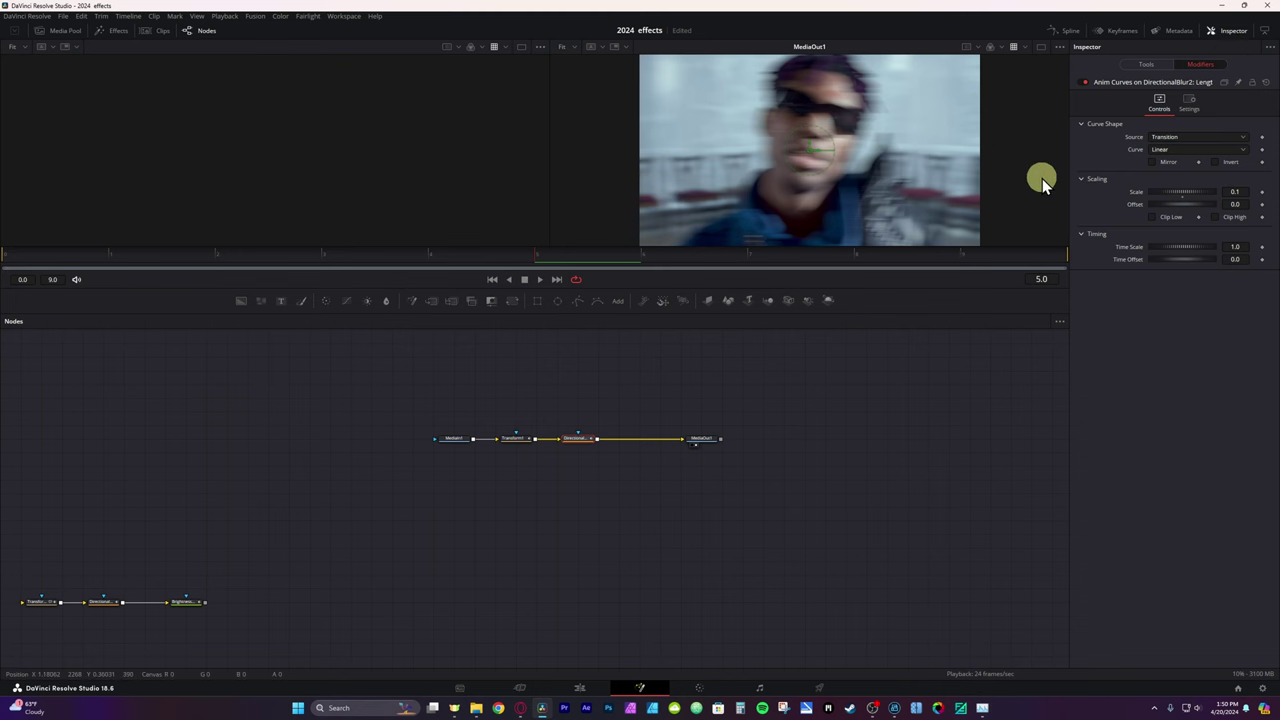
pyautogui.click(1206, 140)
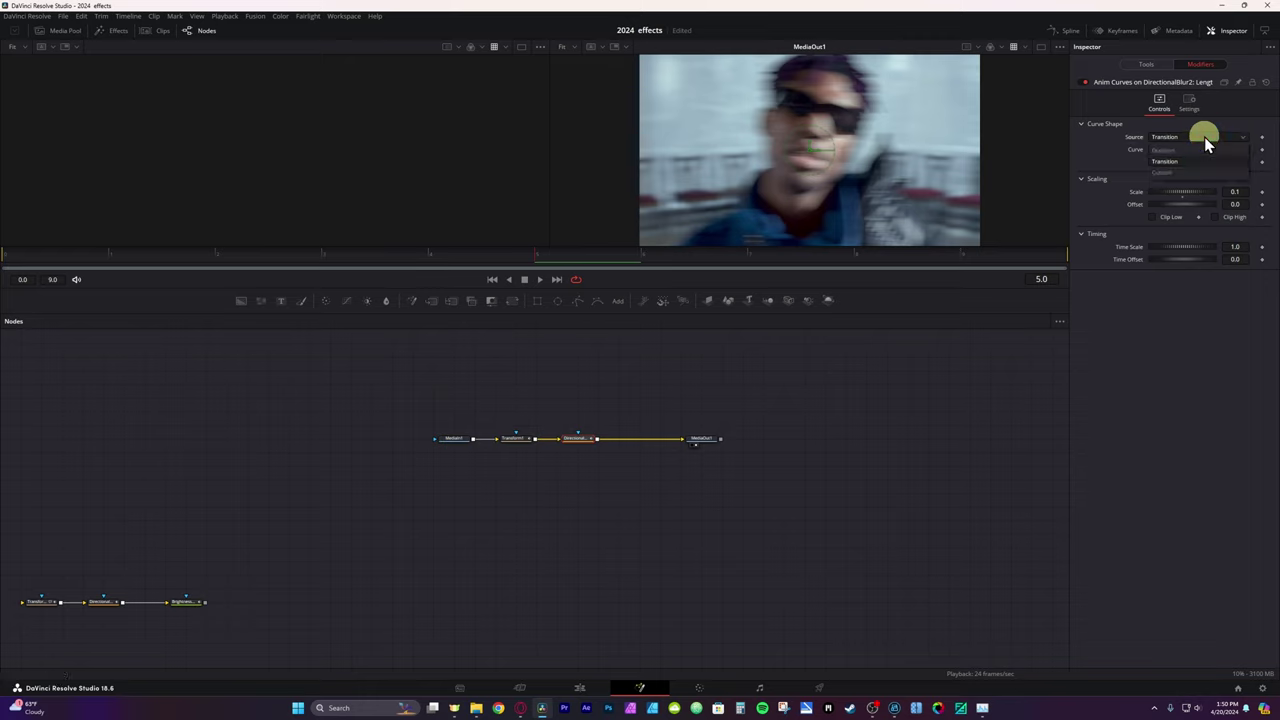
pyautogui.click(1180, 174)
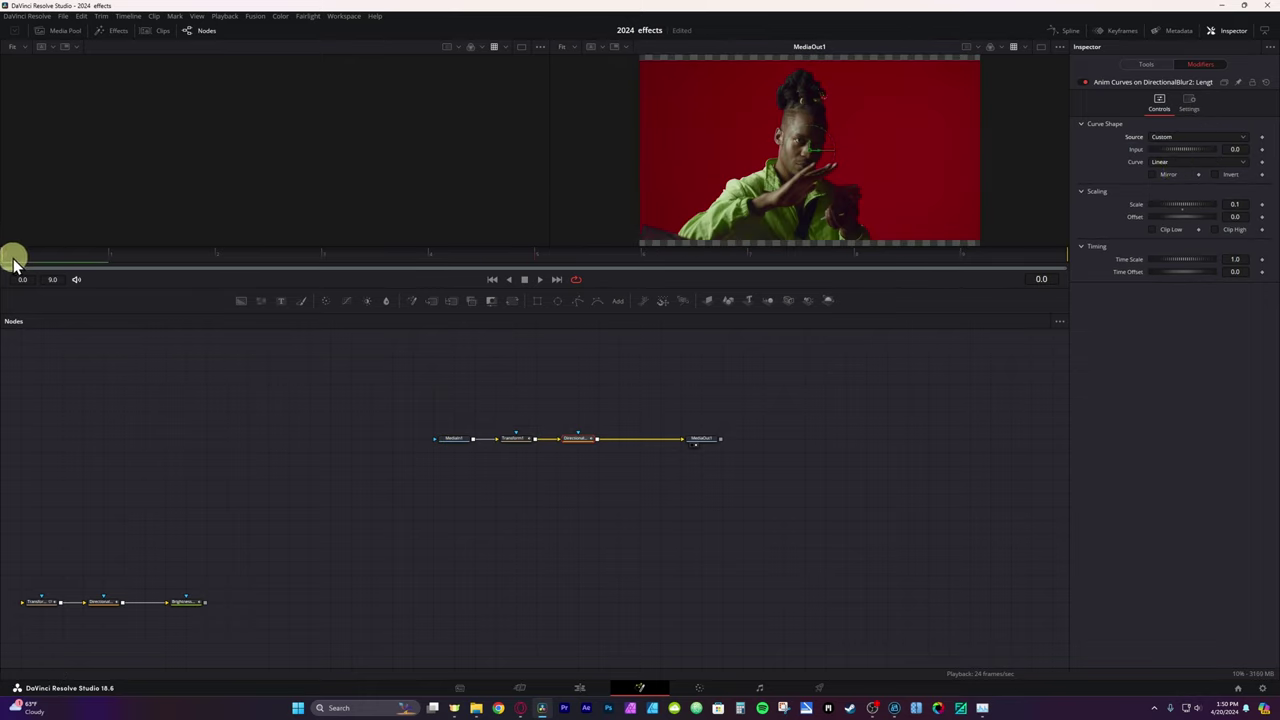
pyautogui.click(1262, 150)
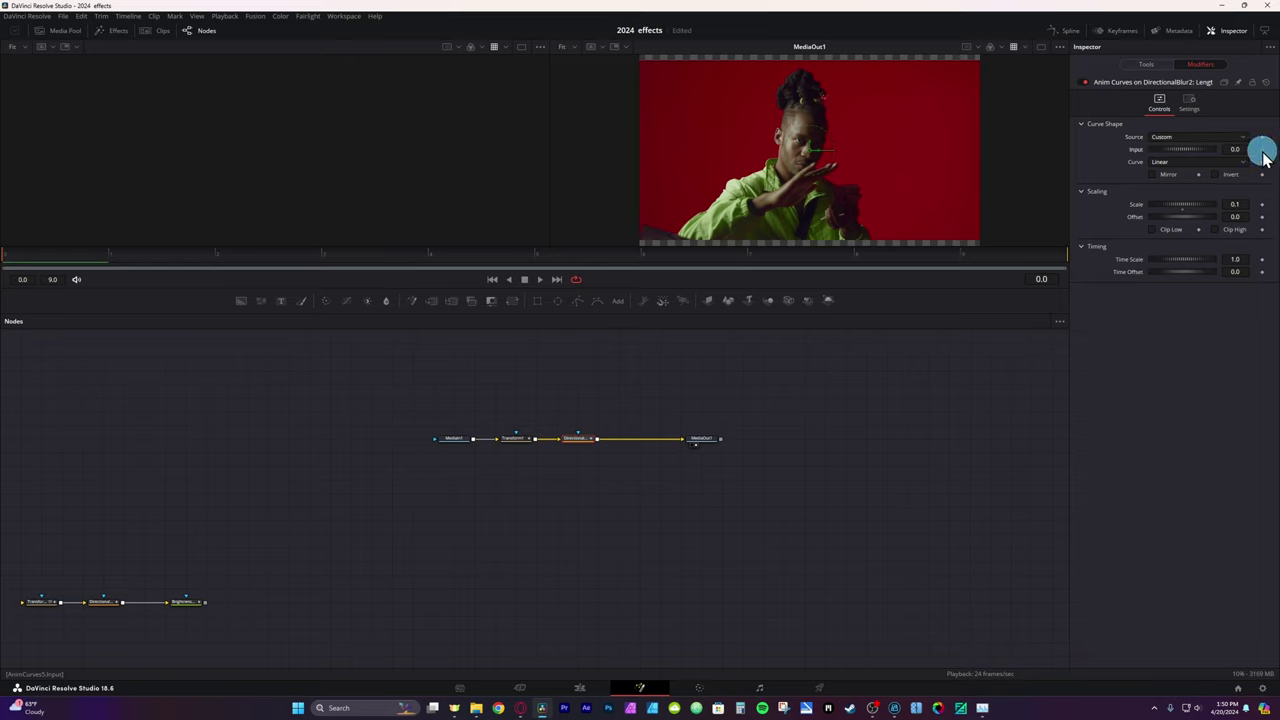
# On frame 4, set the blur Length curve's Input to 0.159 and its Scale to 1.0.
pyautogui.click(431, 256)
pyautogui.moveTo(1237, 149); pyautogui.dragTo(1260, 149)
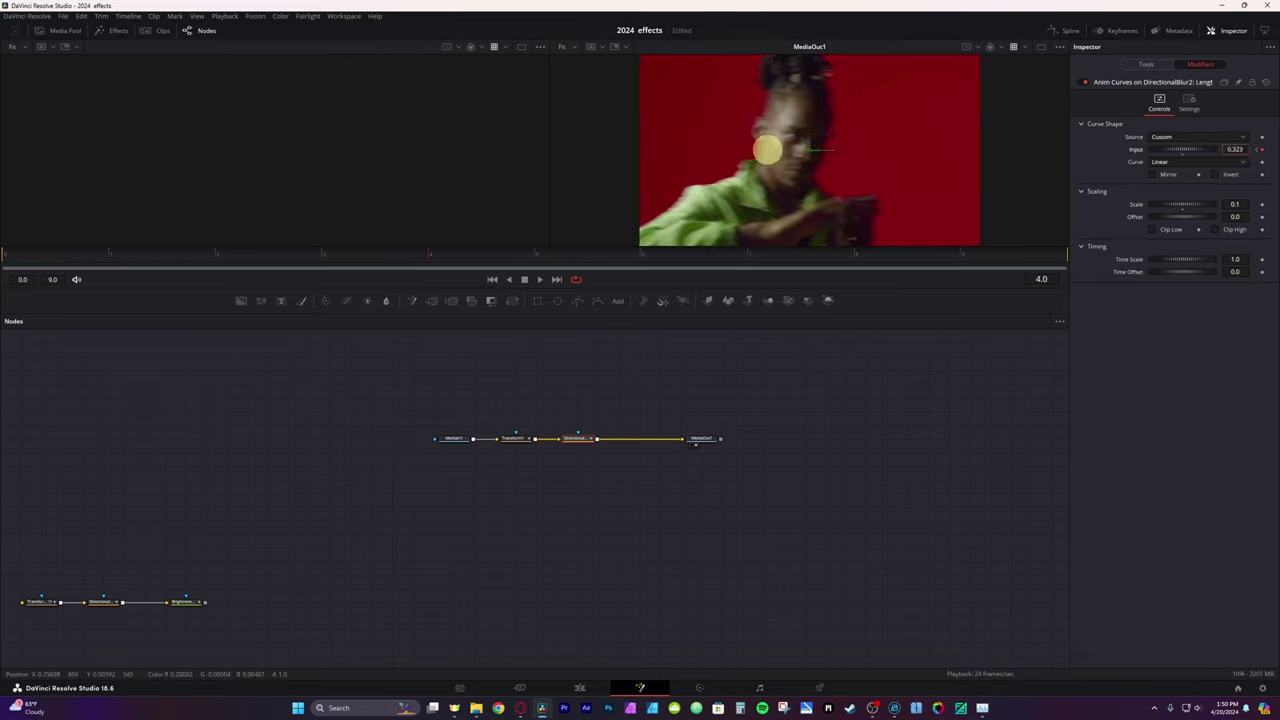
pyautogui.moveTo(767, 149); pyautogui.dragTo(909, 149)
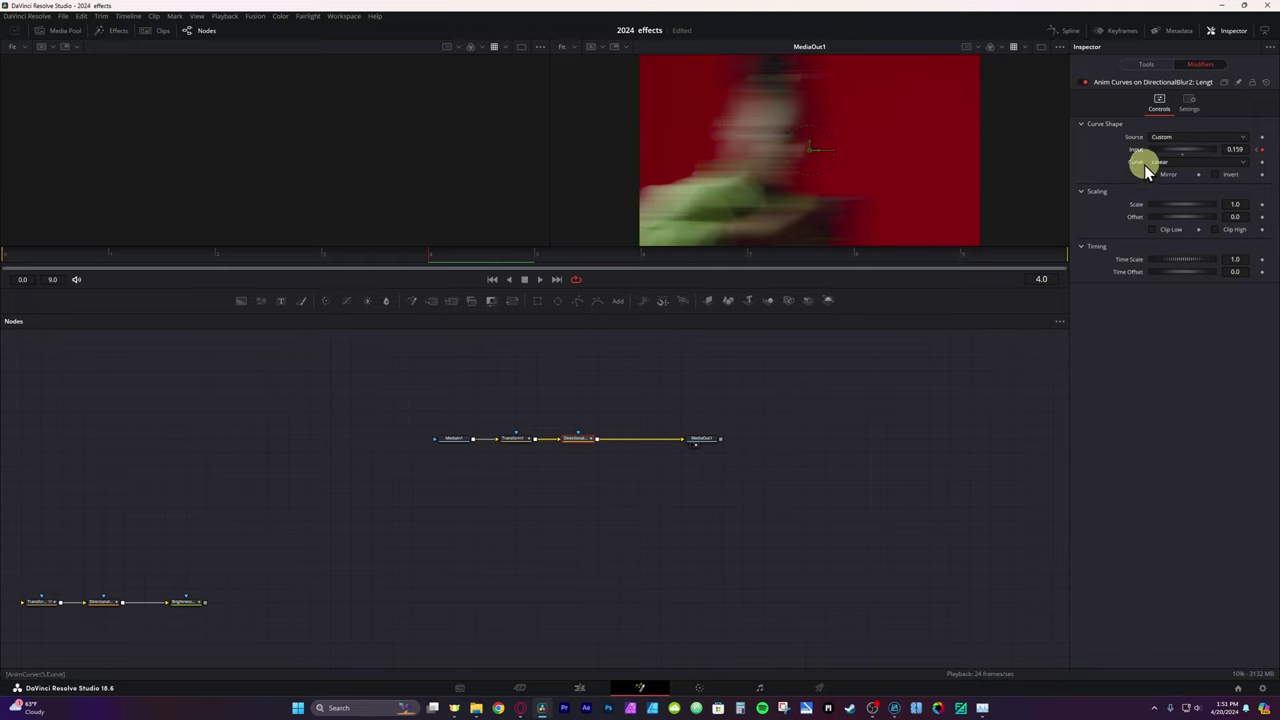
pyautogui.click(1152, 175)
pyautogui.moveTo(905, 262); pyautogui.dragTo(1020, 263)
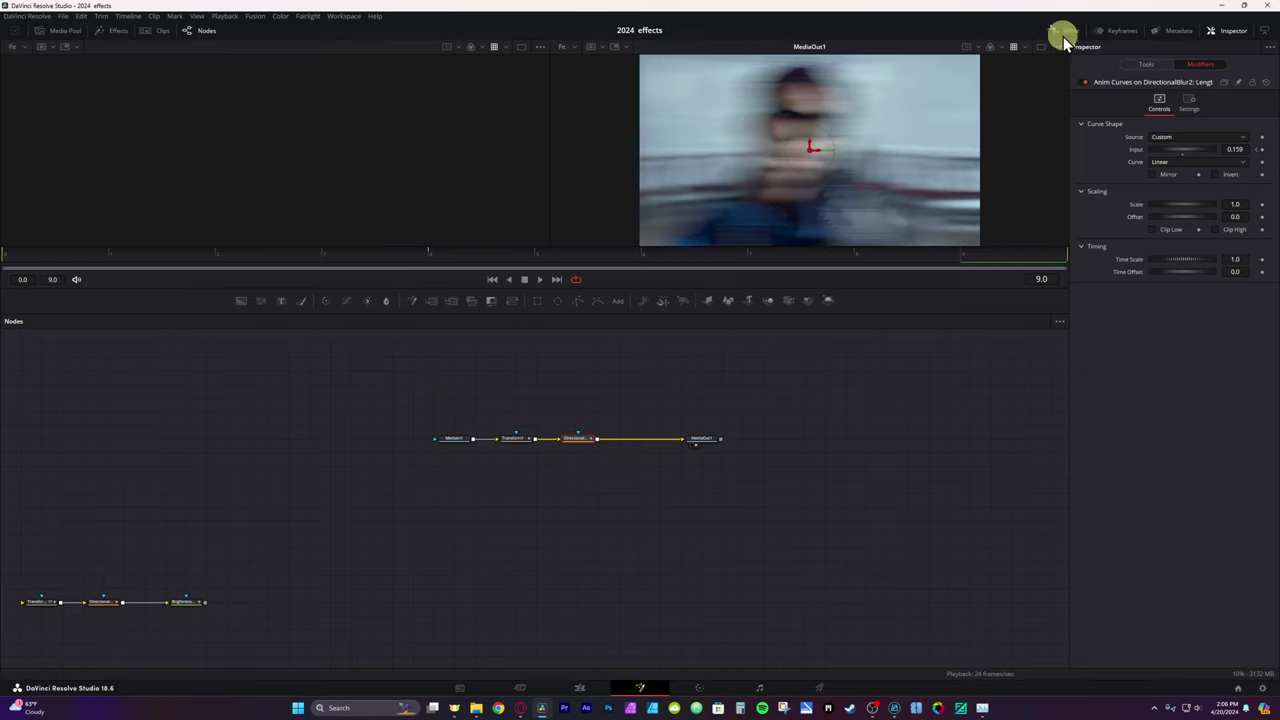
# Smooth the Directional Blur Length's Input keyframes in the Spline editor.
pyautogui.click(1065, 31)
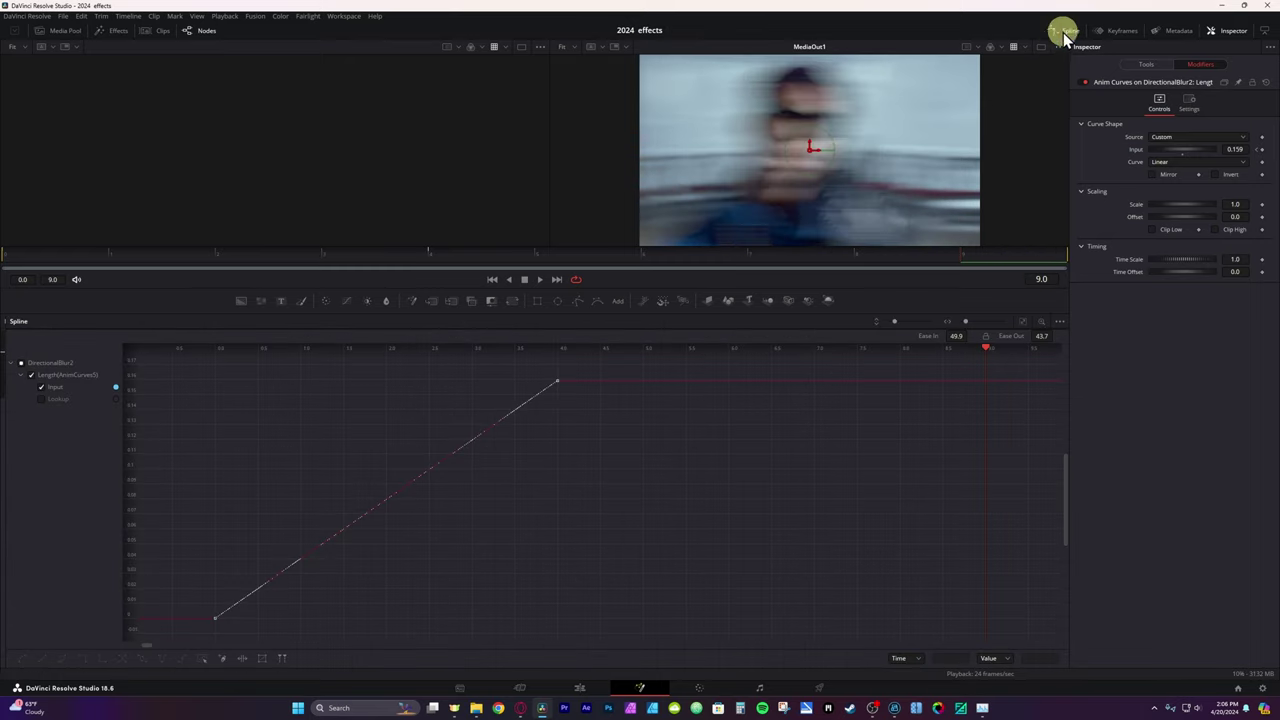
pyautogui.click(205, 658)
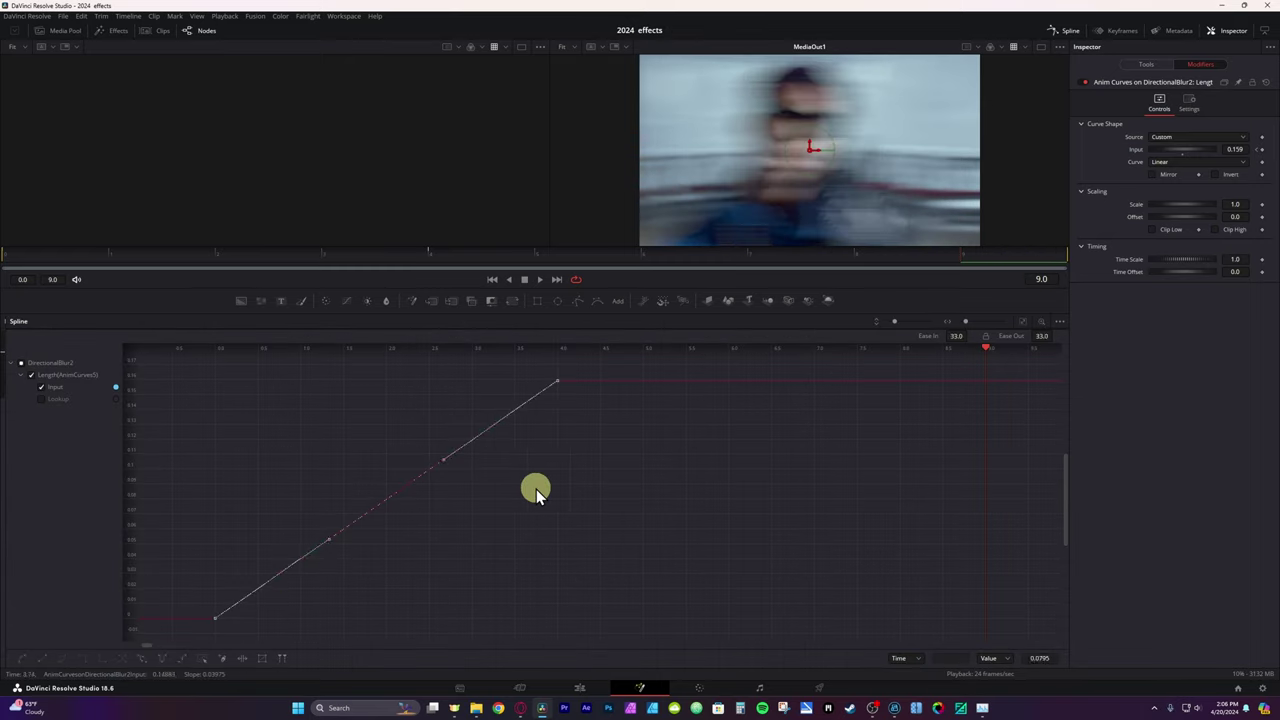
pyautogui.press('s')
pyautogui.click(551, 390)
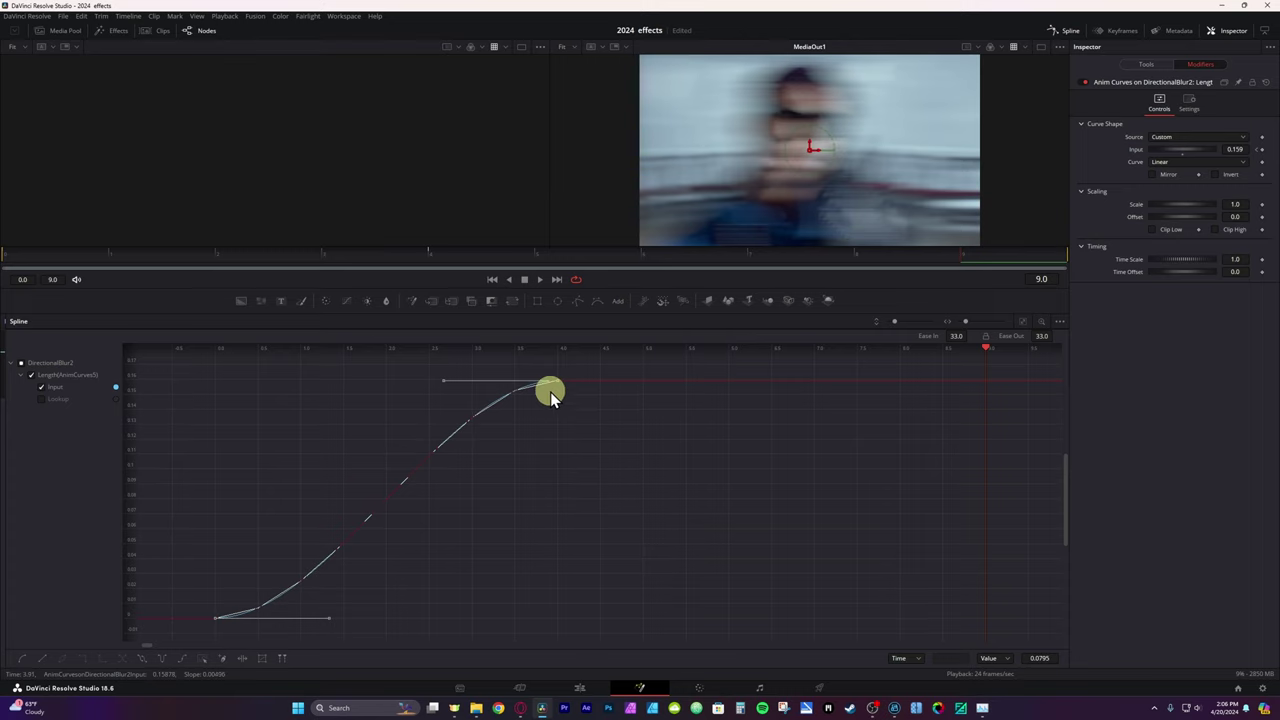
pyautogui.click(1067, 31)
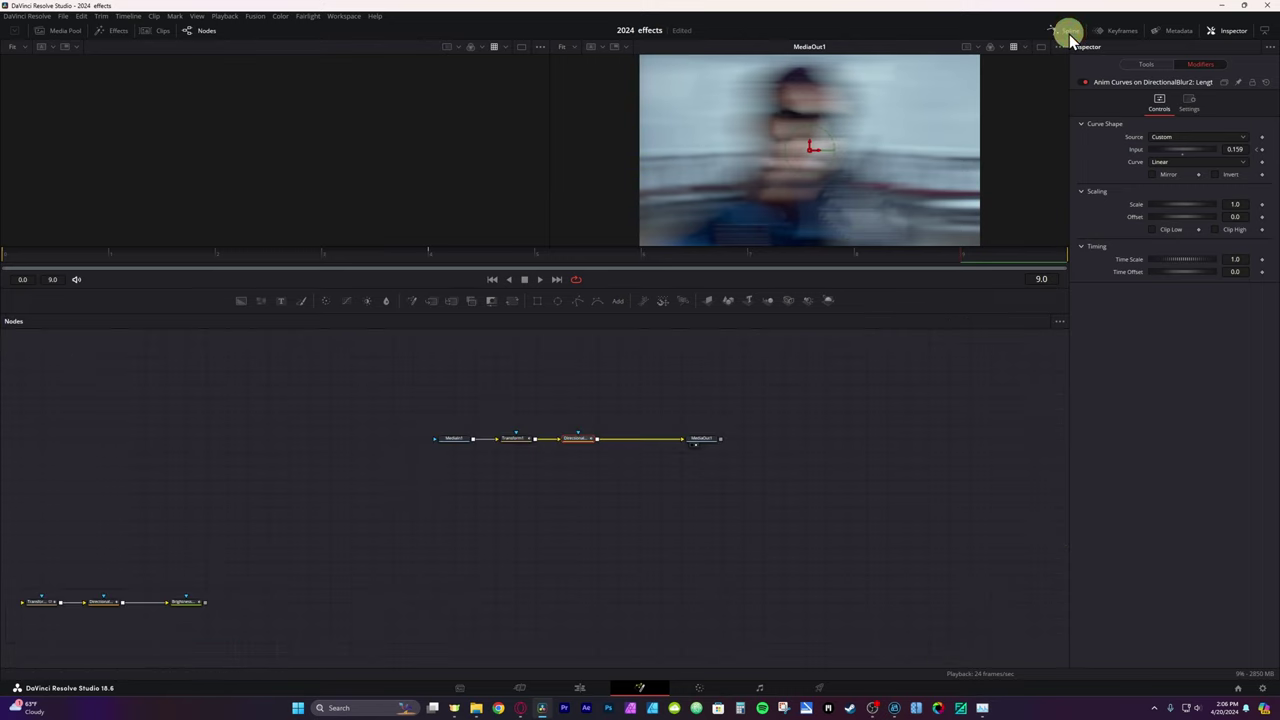
# Enable Mirror on the blur Length's Anim Curves and scrub from frame 4 to frame 9 to preview it.
pyautogui.click(1152, 174)
pyautogui.click(437, 256)
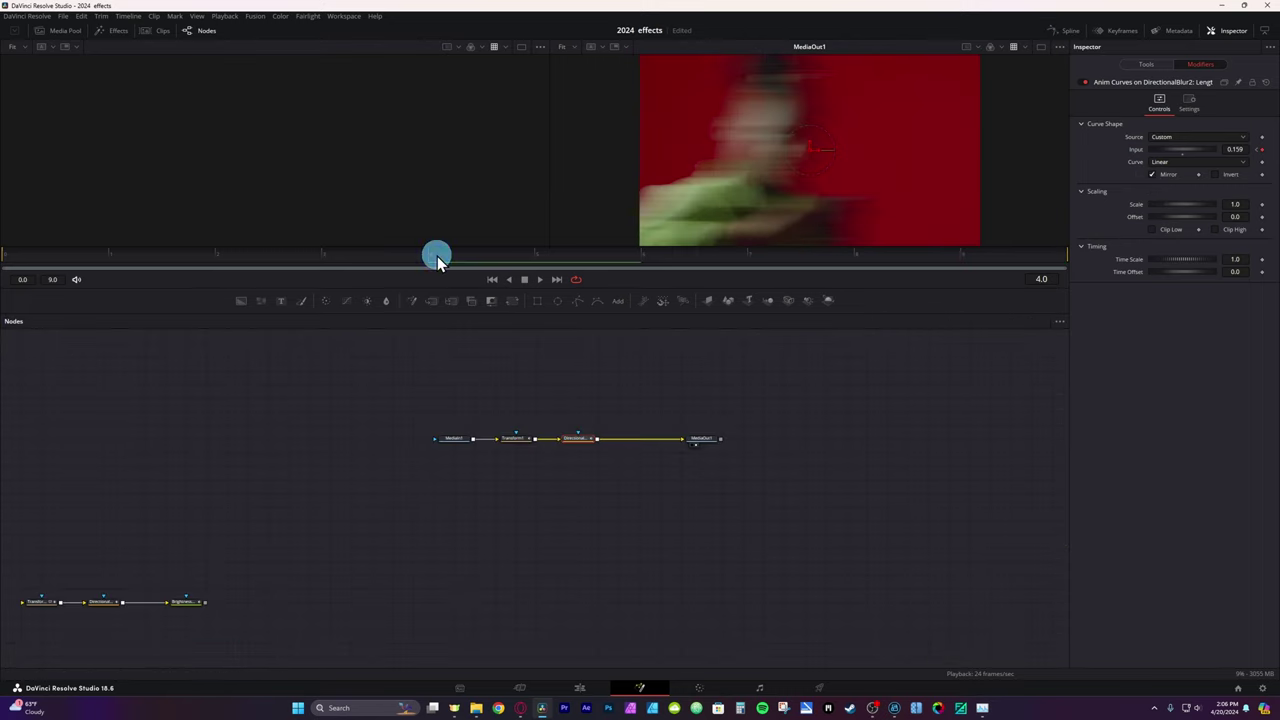
pyautogui.moveTo(437, 256); pyautogui.dragTo(1065, 255)
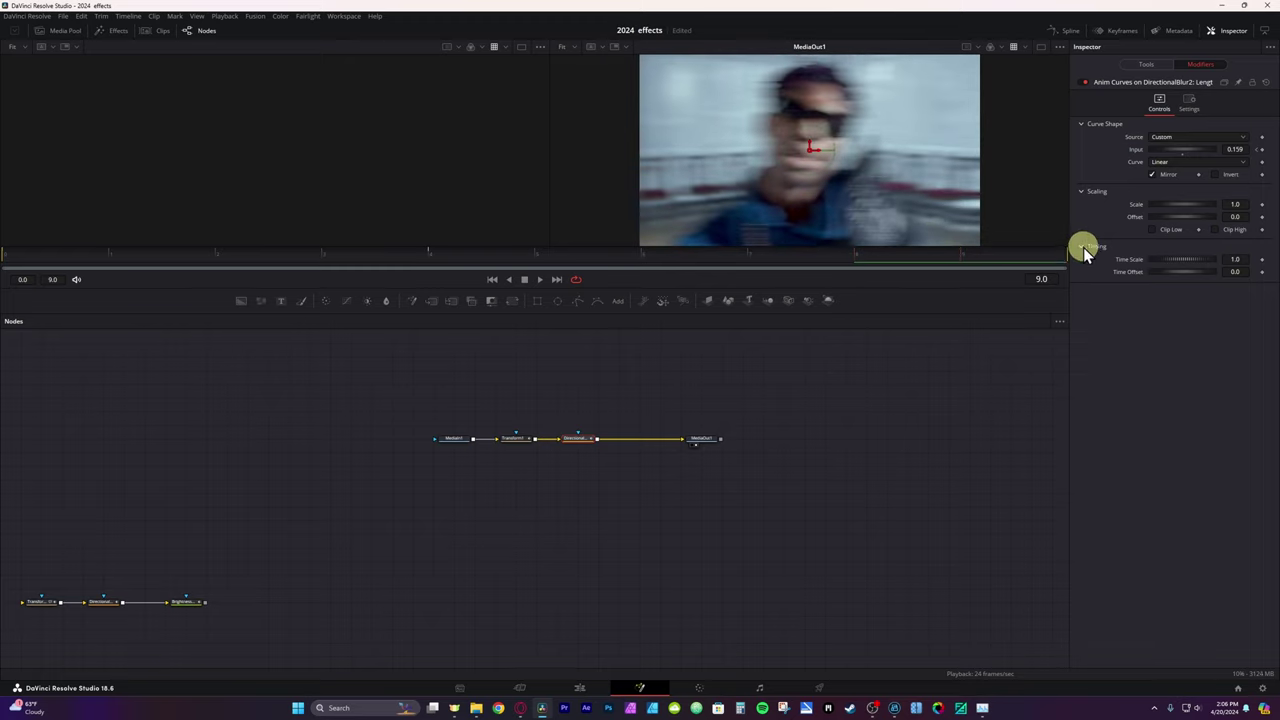
# Insert a Brightness/Contrast node between the Directional Blur node and MediaOut1.
pyautogui.click(582, 439)
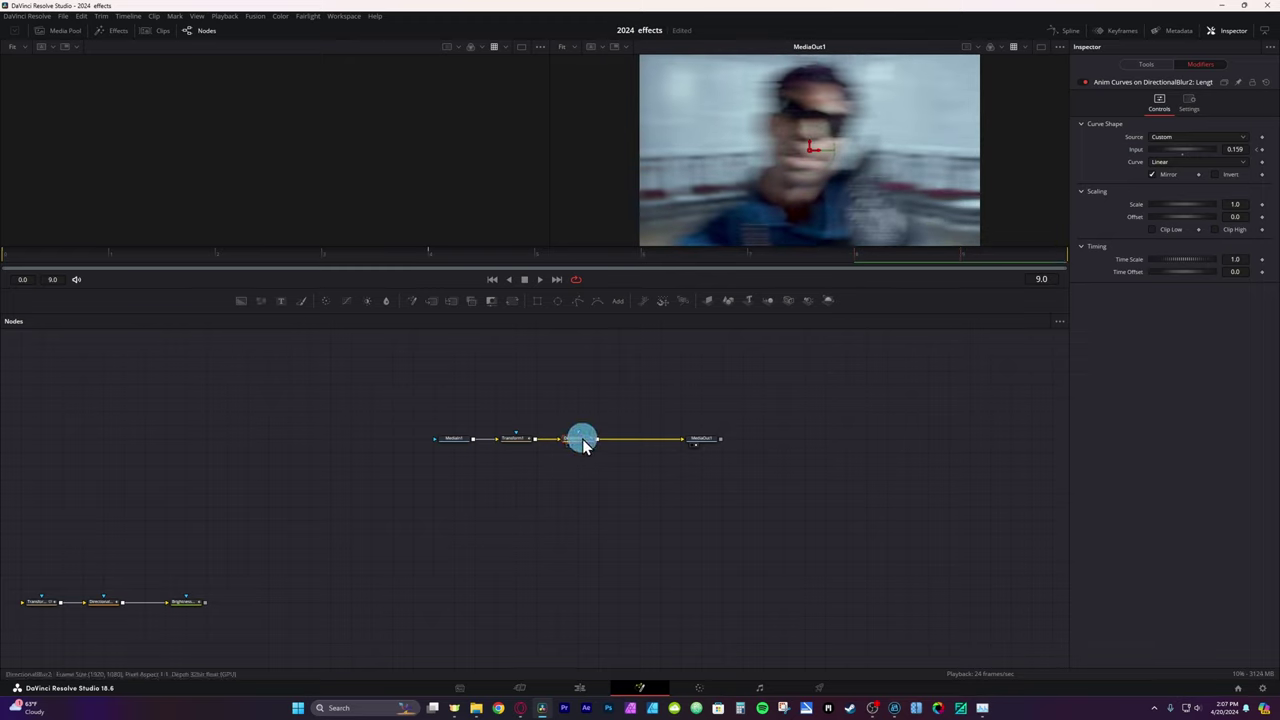
pyautogui.click(337, 304)
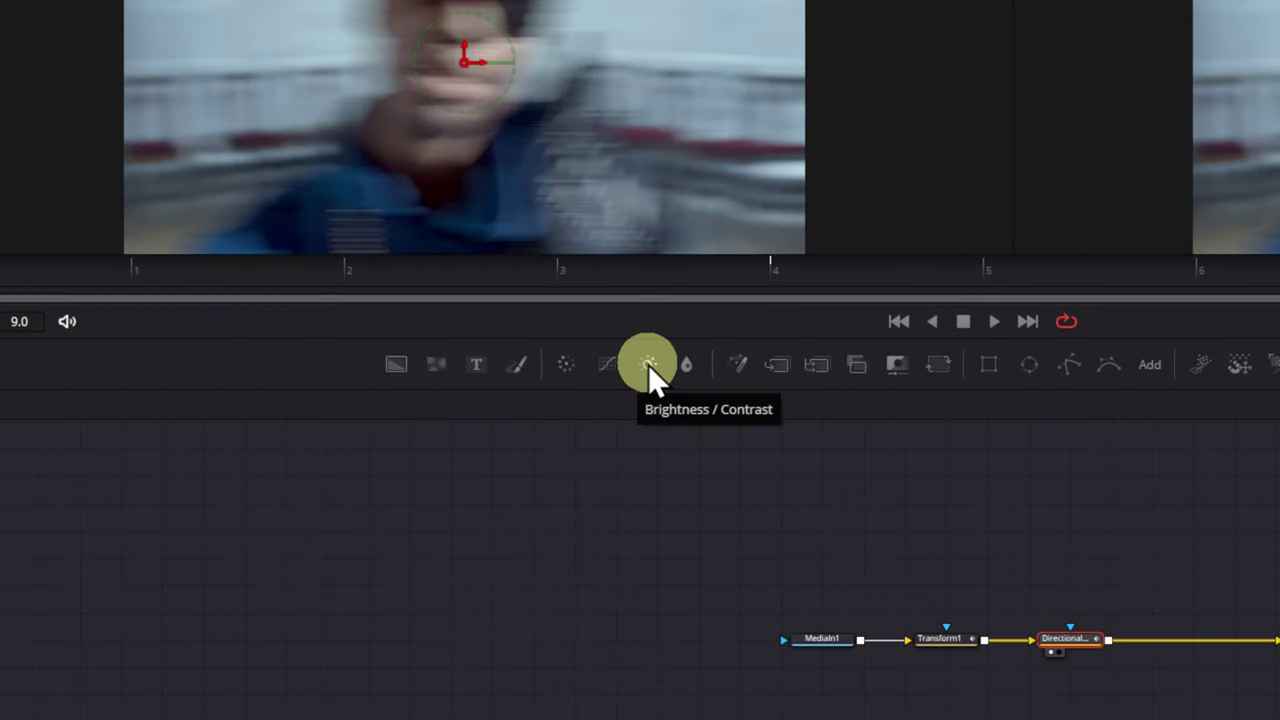
pyautogui.click(648, 364)
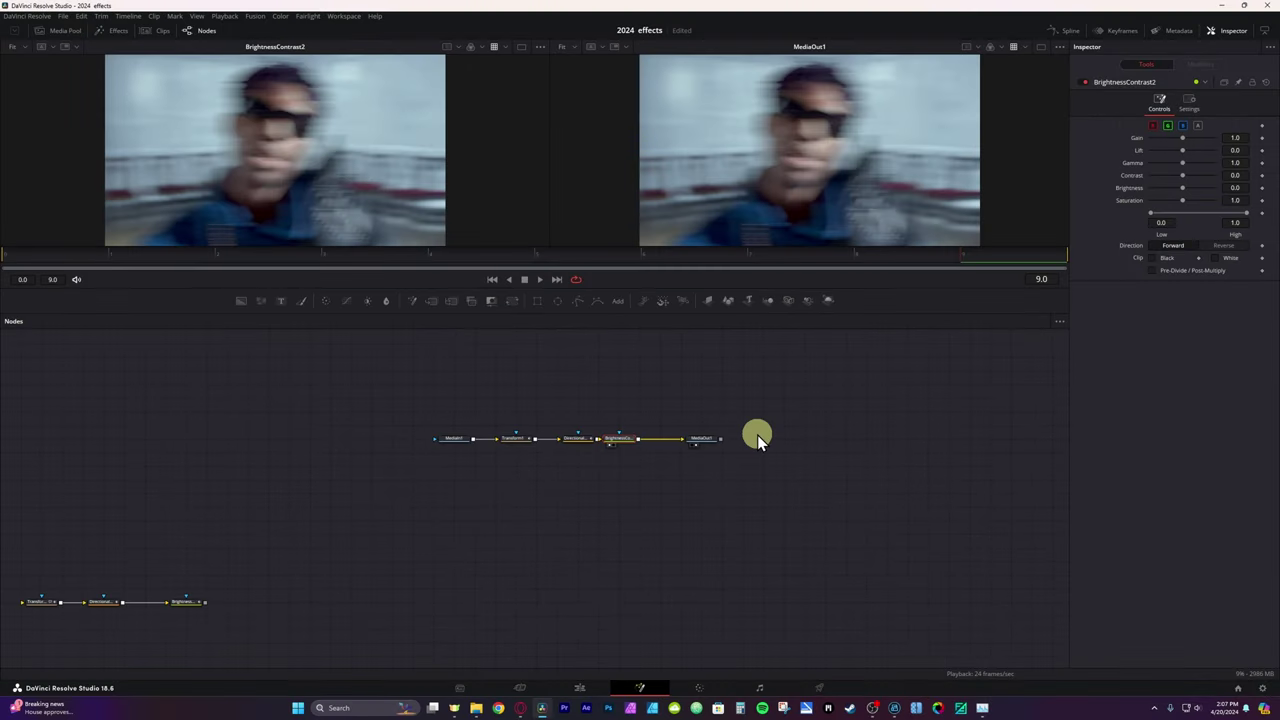
# Modify the Brightness/Contrast Gain with Anim Curves and set the curve's Source to Custom.
pyautogui.rightClick(1137, 140)
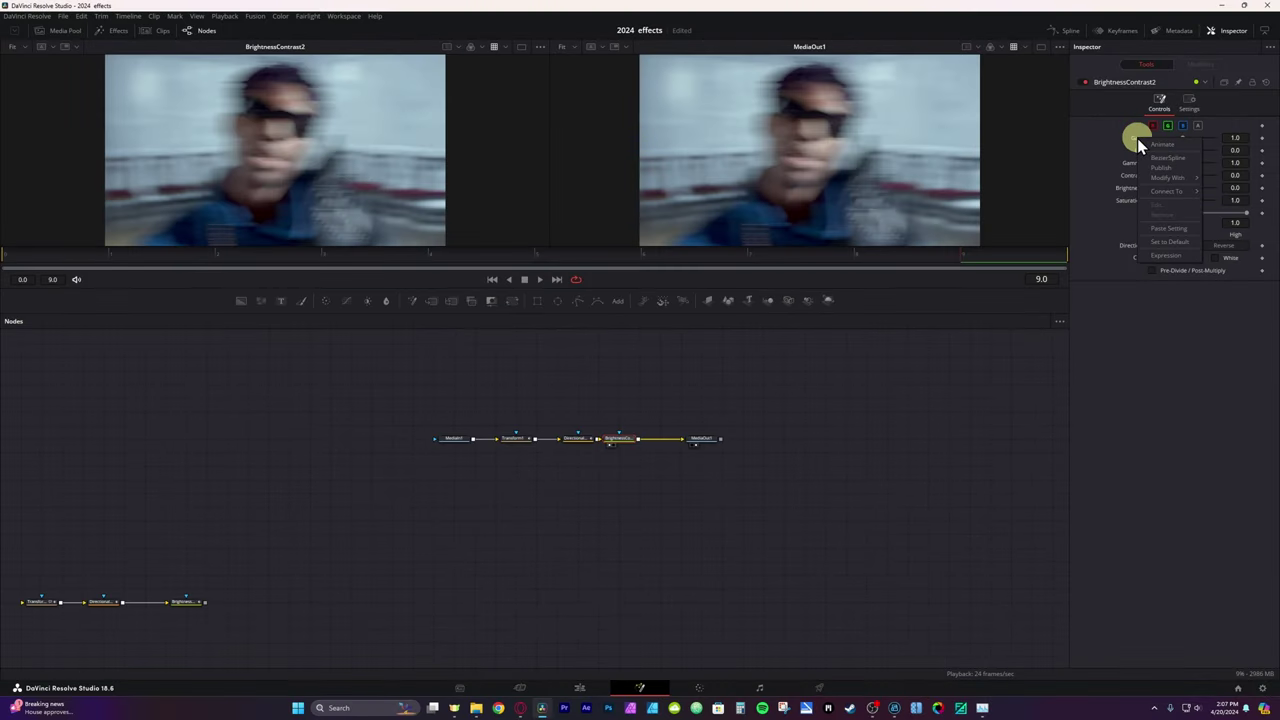
pyautogui.moveTo(1177, 178)
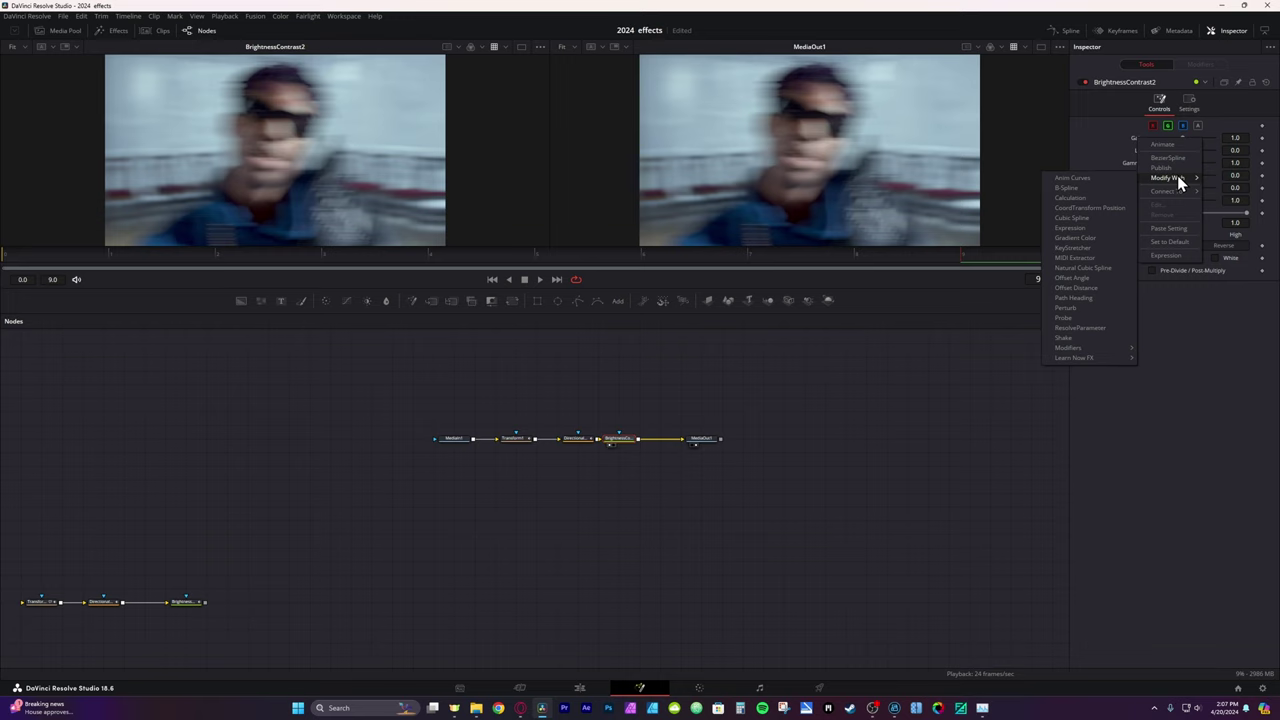
pyautogui.click(1121, 183)
pyautogui.click(1203, 66)
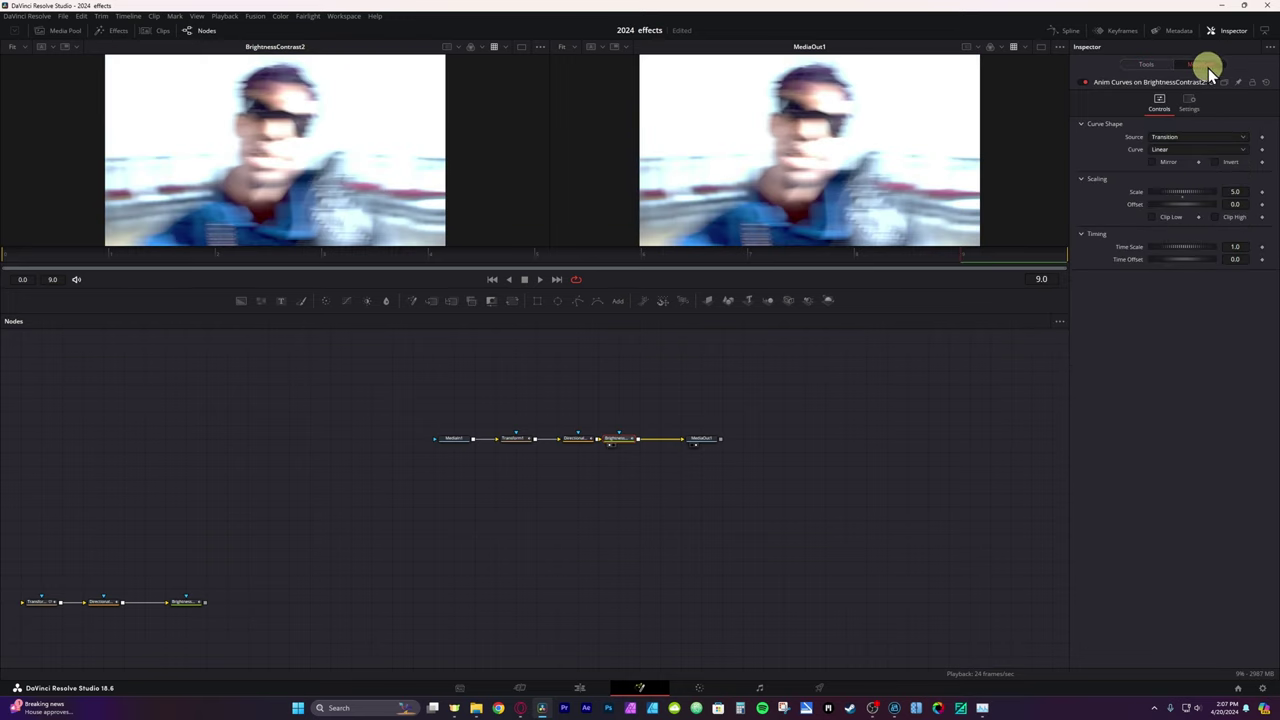
pyautogui.click(1197, 137)
pyautogui.click(1179, 171)
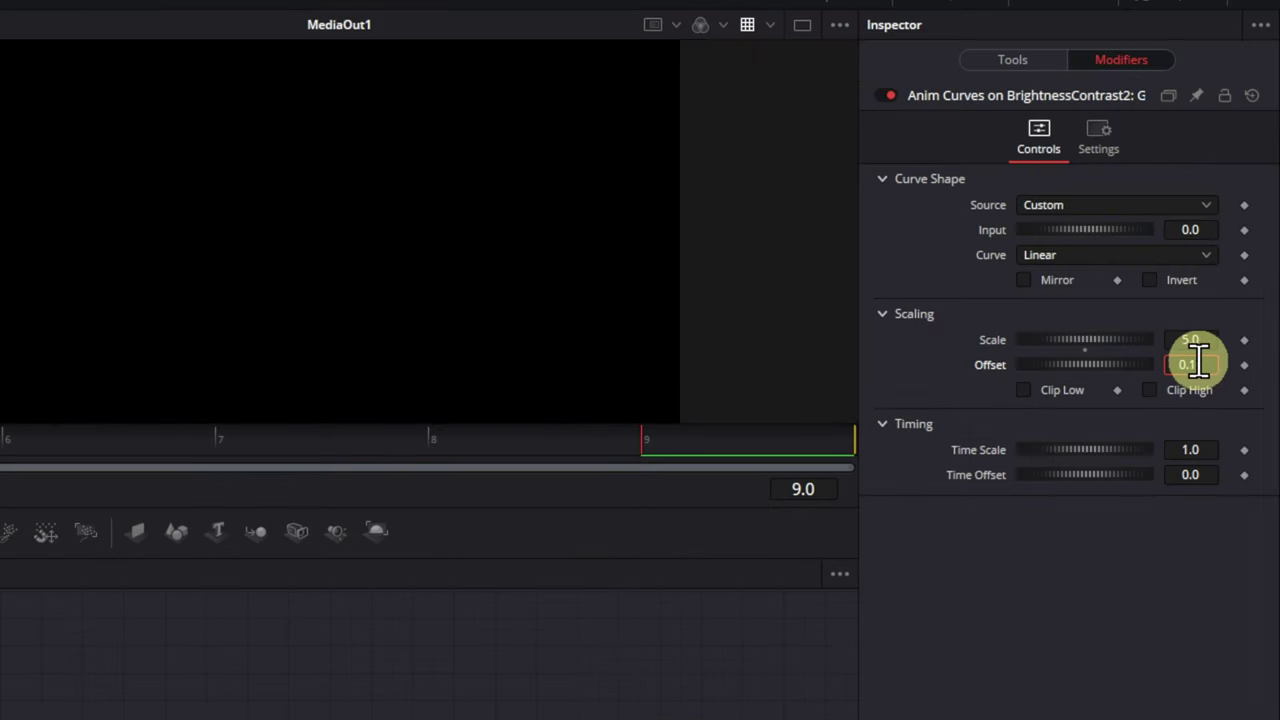
# Set the Gain curve's Offset to 1.0.
pyautogui.click(1243, 216)
pyautogui.write('1')
pyautogui.press('Return')
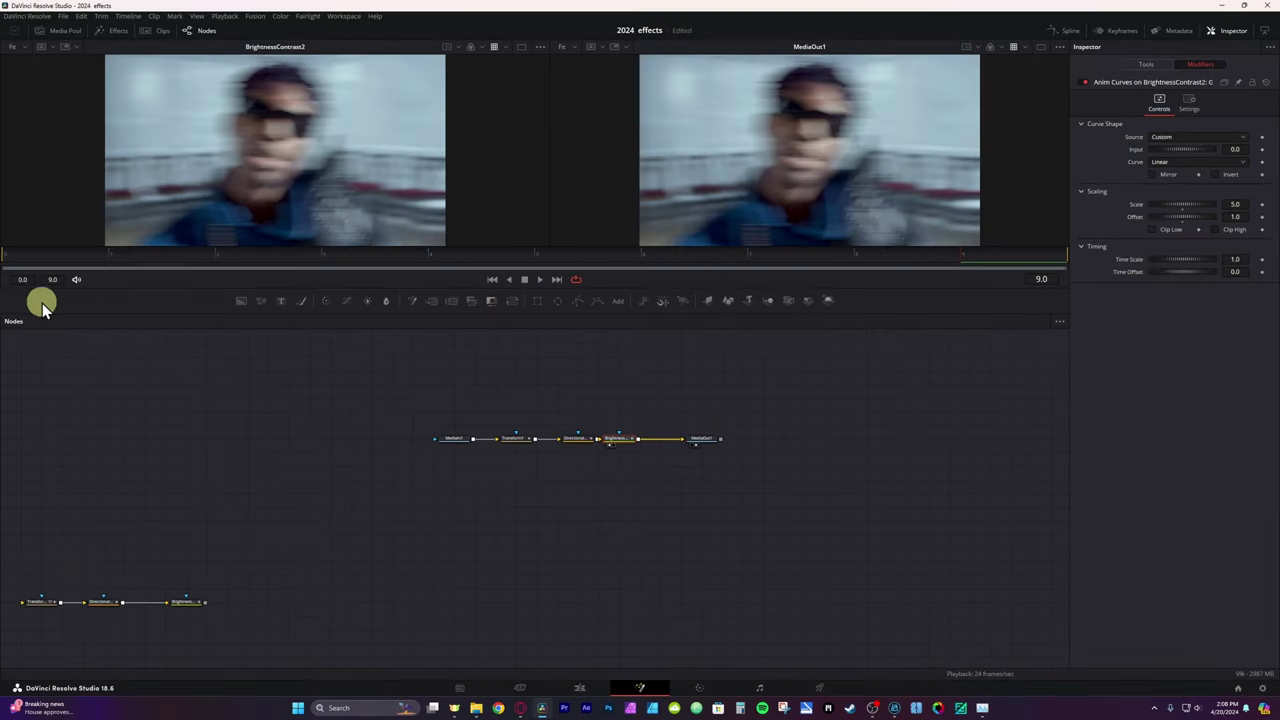
# Keyframe the Gain curve's Input at 0.0 on frame 0 and 1.182 on frame 4, with Mirror enabled.
pyautogui.click(36, 262)
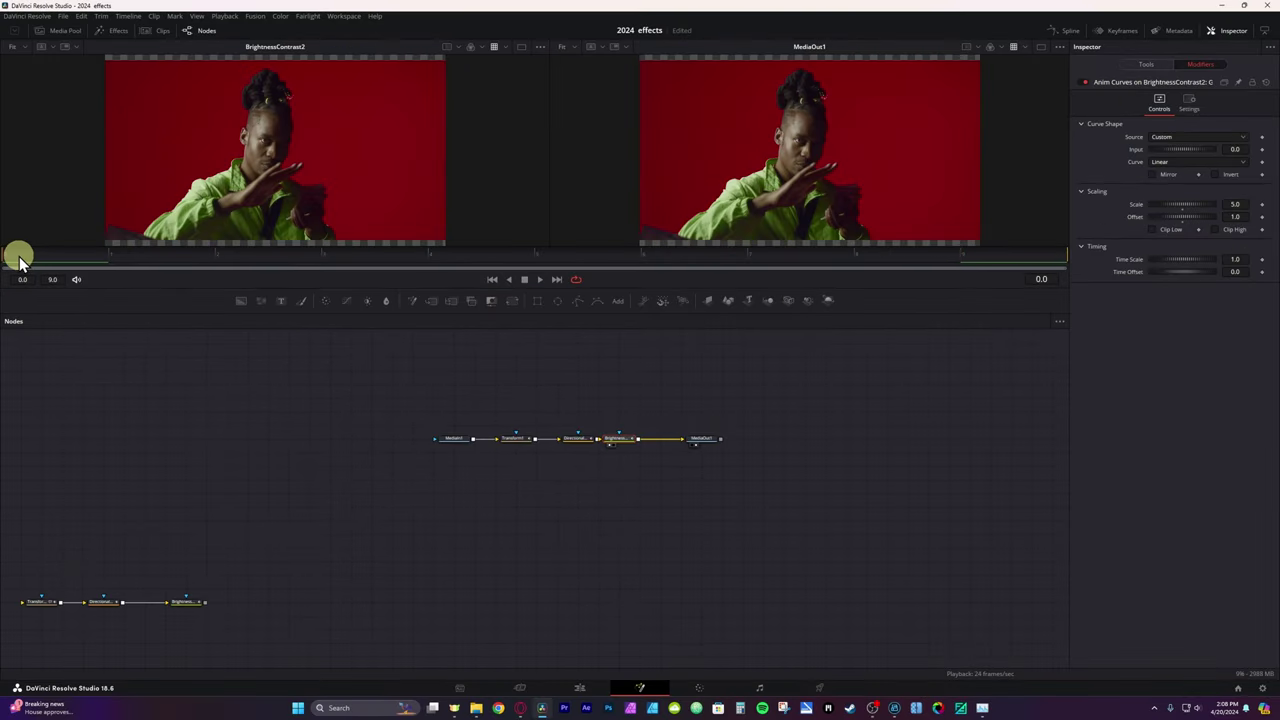
pyautogui.click(1262, 150)
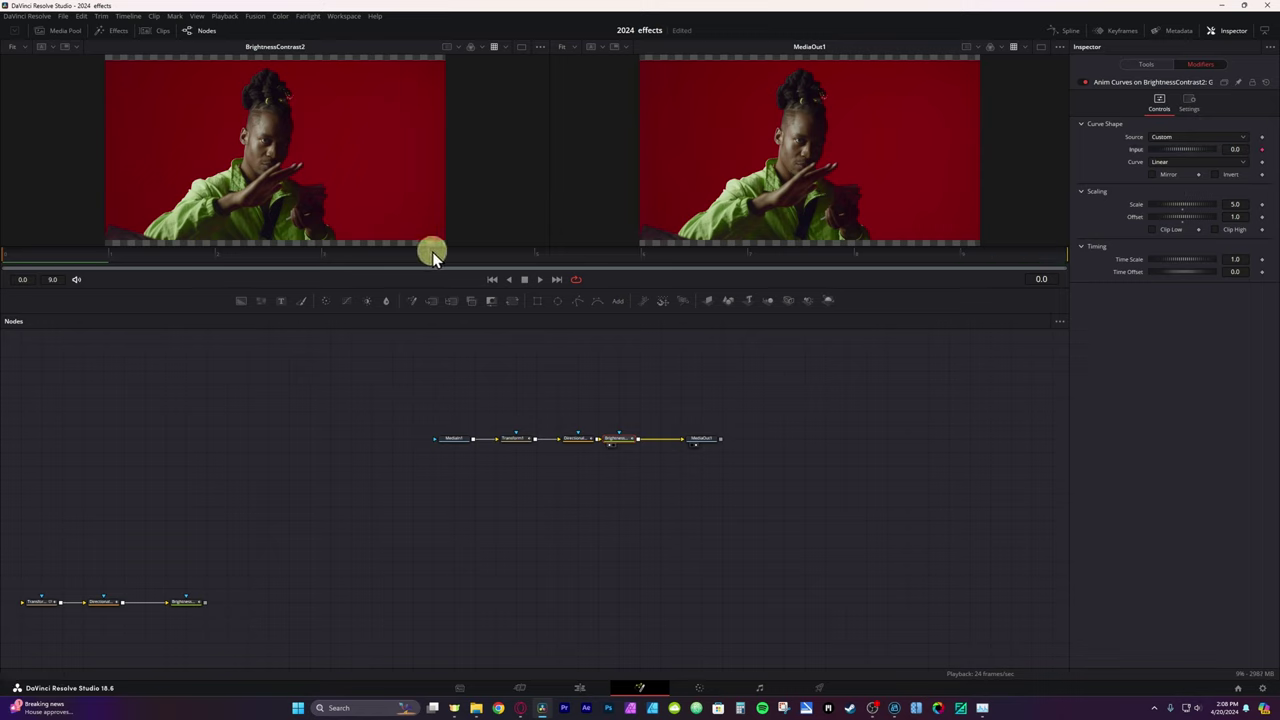
pyautogui.click(438, 250)
pyautogui.click(1240, 149)
pyautogui.write('0.827')
pyautogui.press('Return')
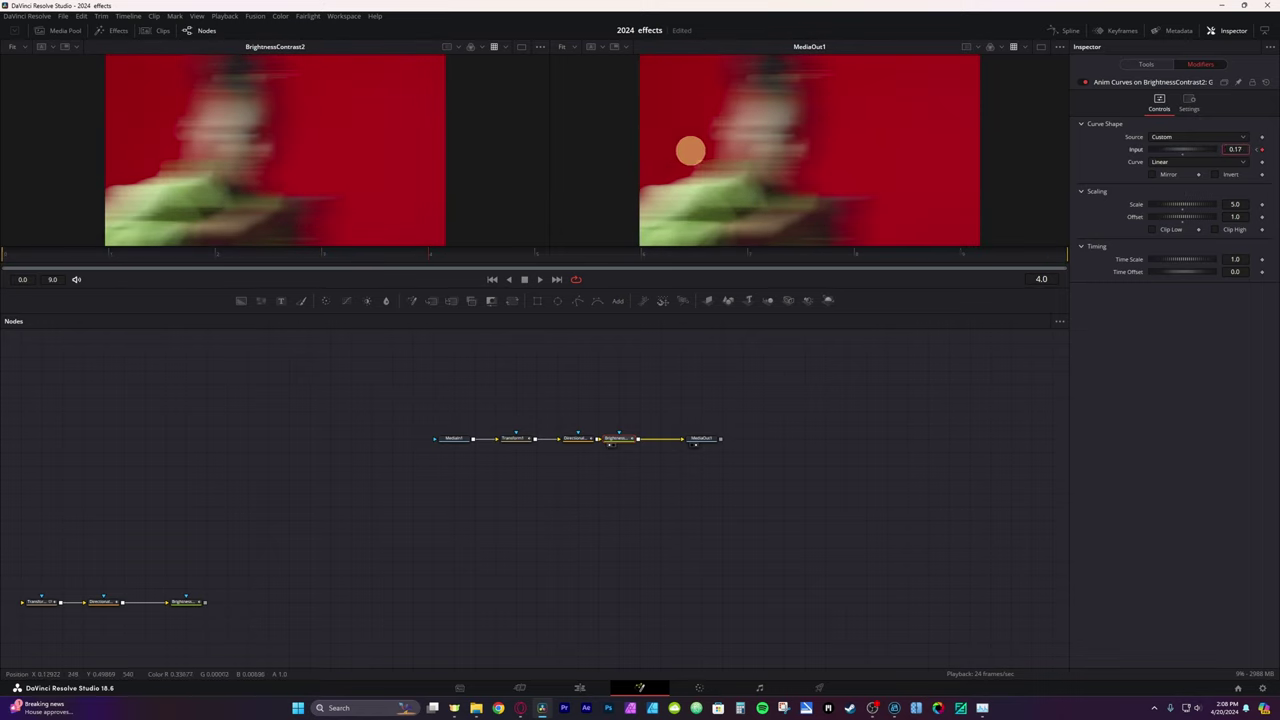
pyautogui.moveTo(1019, 150); pyautogui.dragTo(1240, 149)
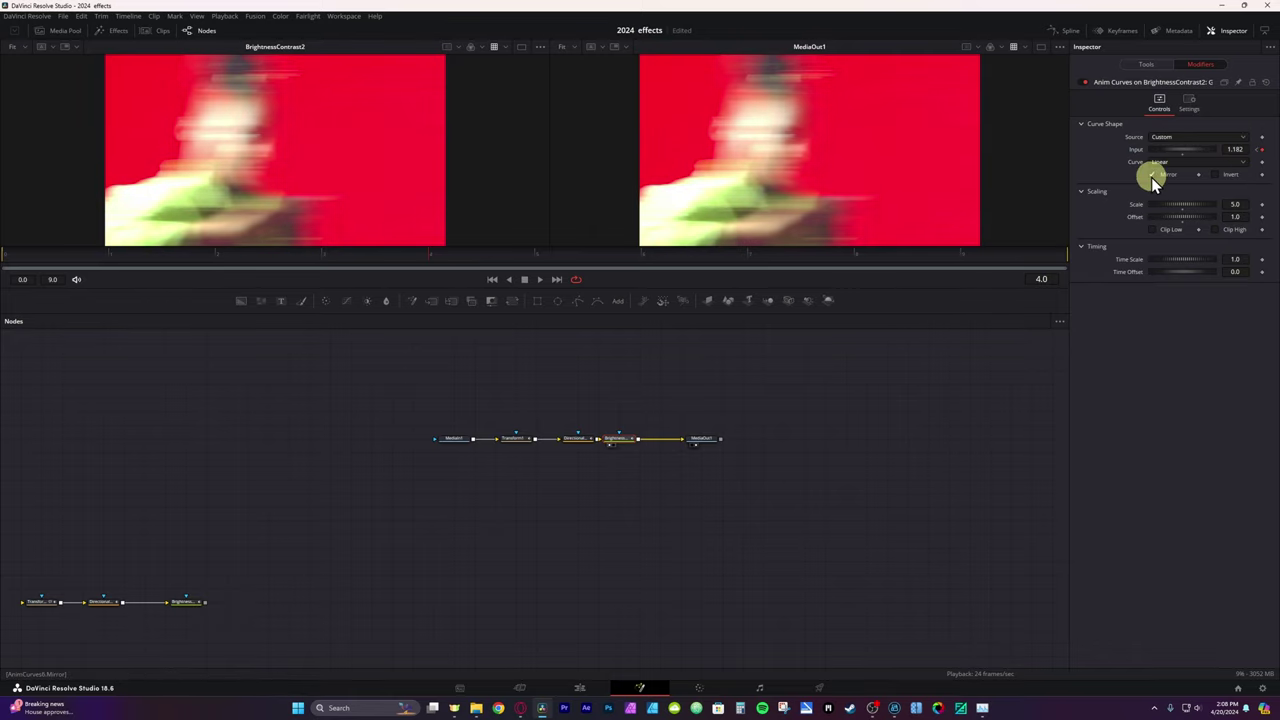
pyautogui.moveTo(109, 266); pyautogui.dragTo(942, 256)
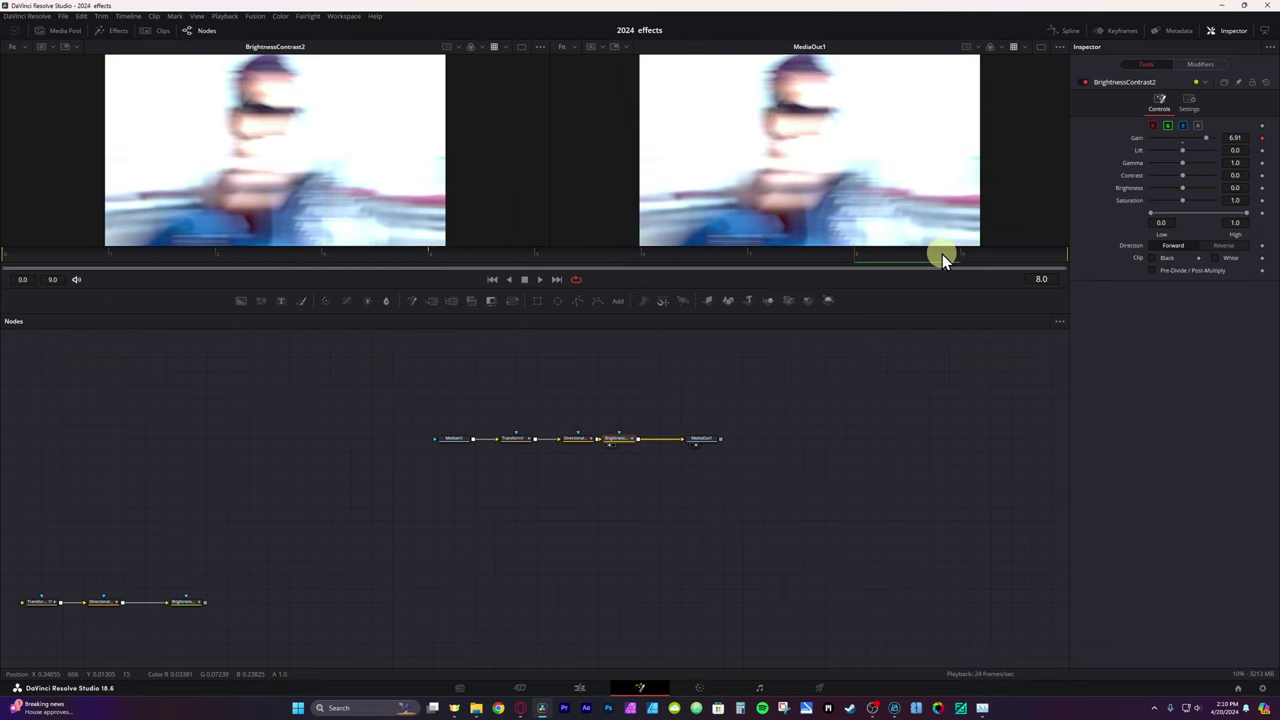
# Set the Scale of Transform1's Size Anim Curves to 1.812 and check the next frame.
pyautogui.click(512, 440)
pyautogui.click(1205, 65)
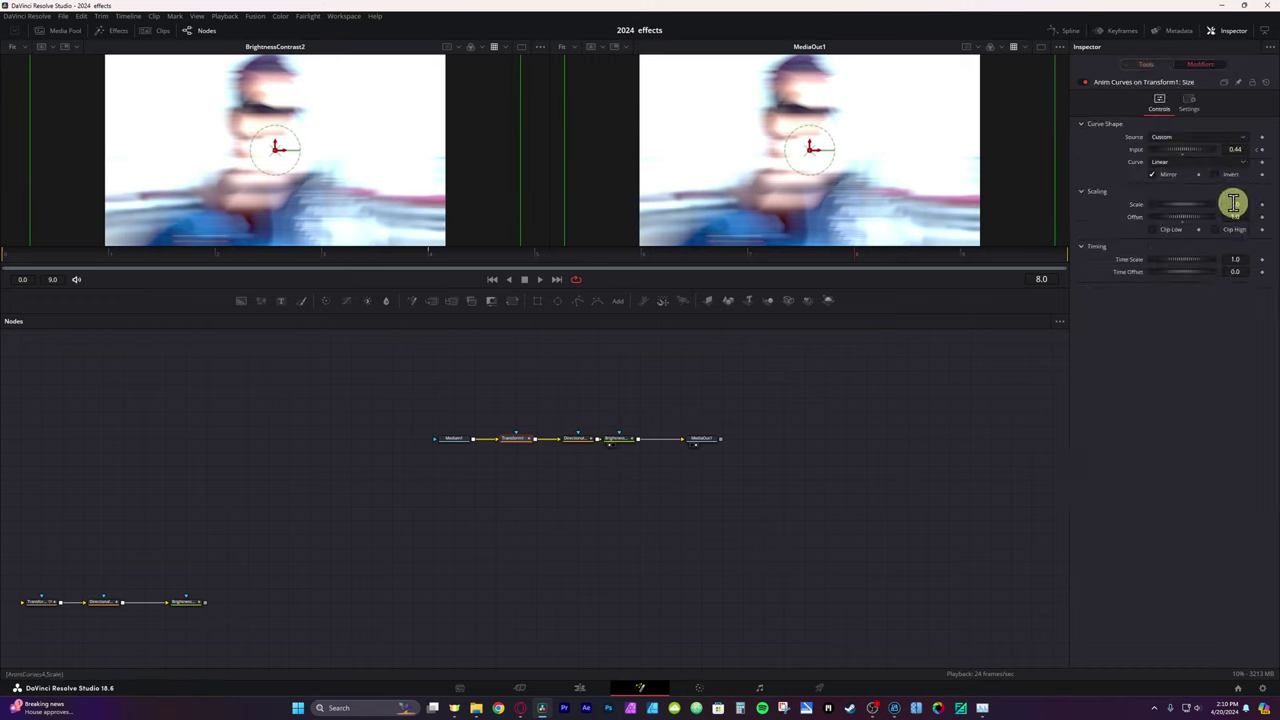
pyautogui.moveTo(1234, 204)
pyautogui.mouseDown()
pyautogui.moveTo(1257, 200)
pyautogui.moveTo(957, 208)
pyautogui.moveTo(1231, 206)
pyautogui.mouseUp()
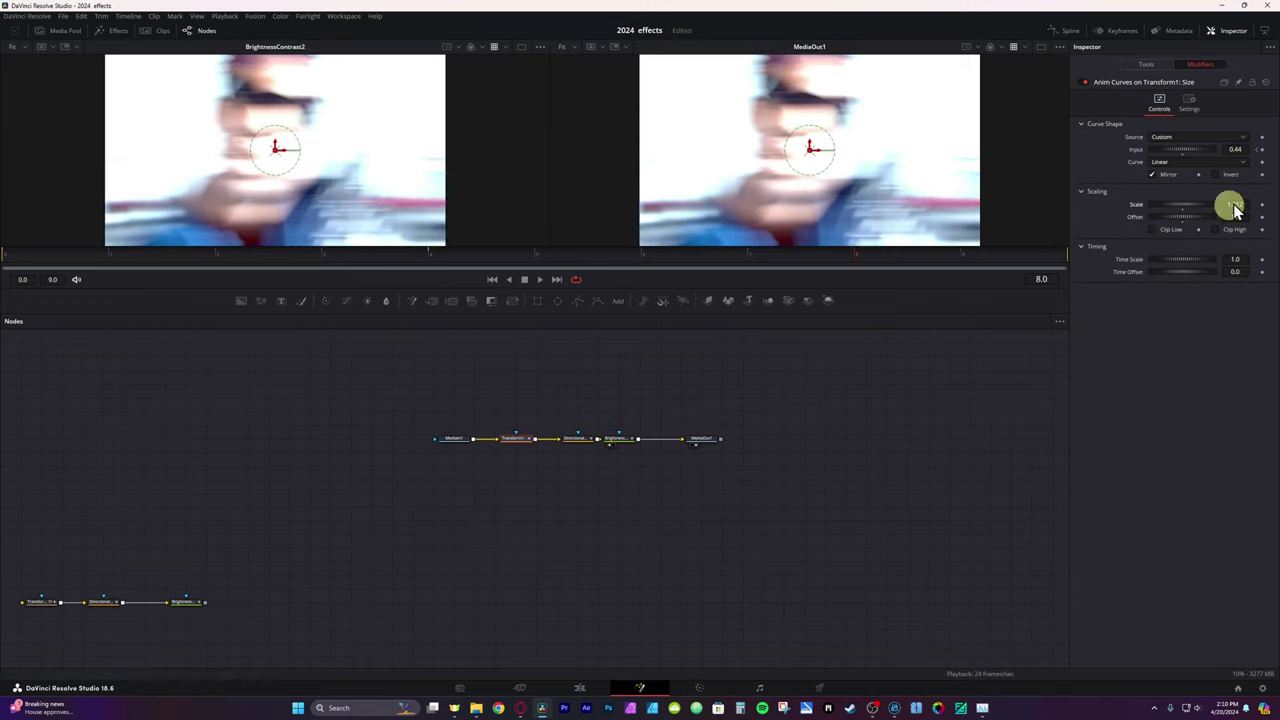
pyautogui.press('Right')
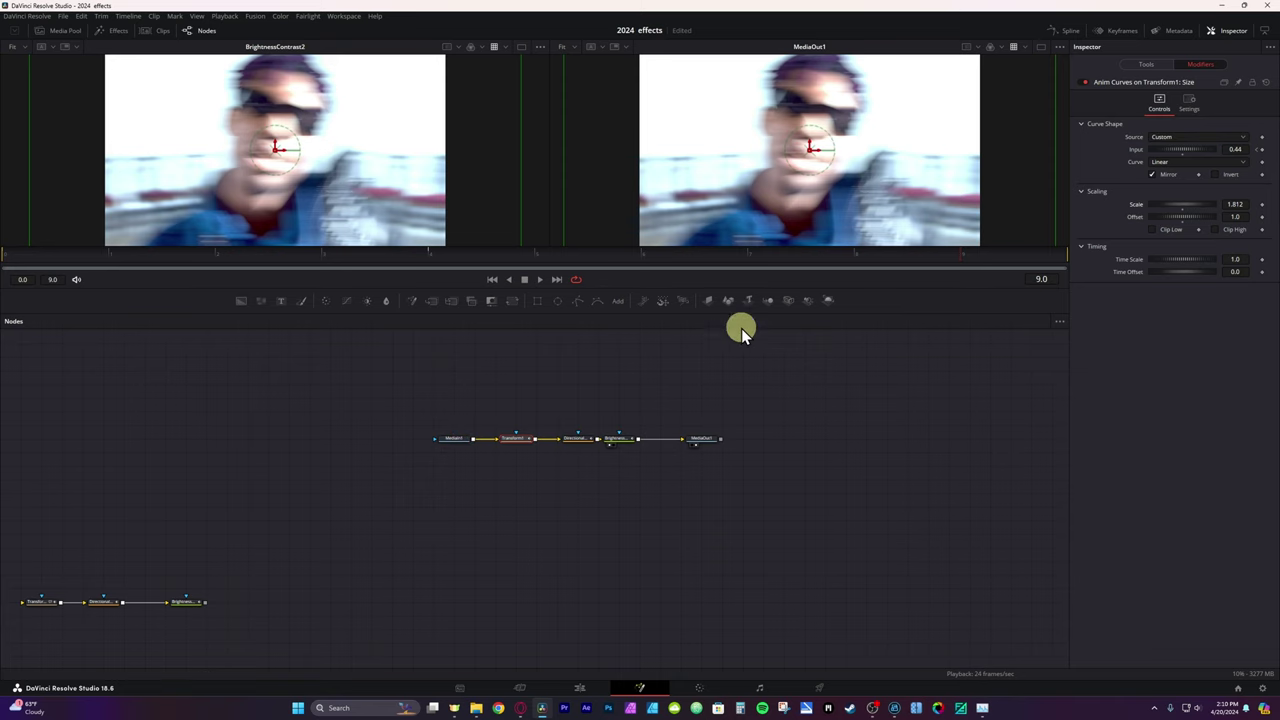
# On the Edit page, shorten the adjustment clip to 6 frames and centre it over the cut.
pyautogui.click(580, 688)
pyautogui.click(585, 512)
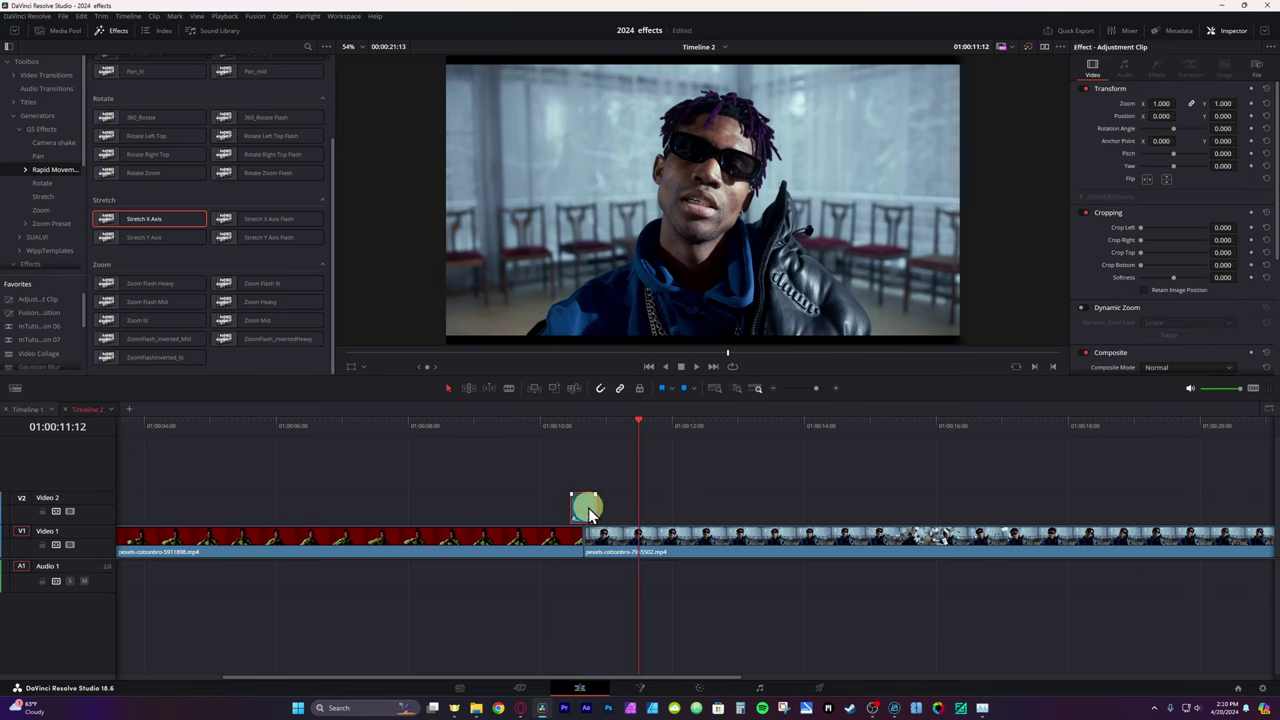
pyautogui.hotkey('ctrl', 'd')
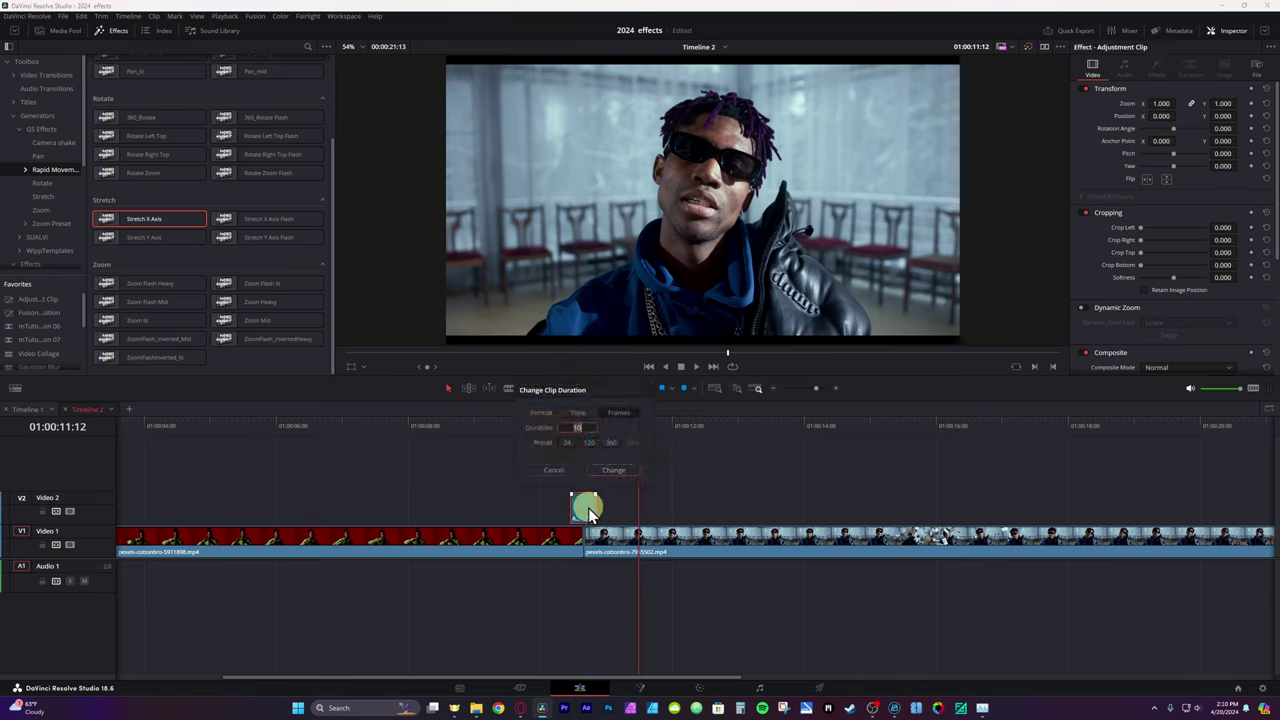
pyautogui.write('6')
pyautogui.click(613, 469)
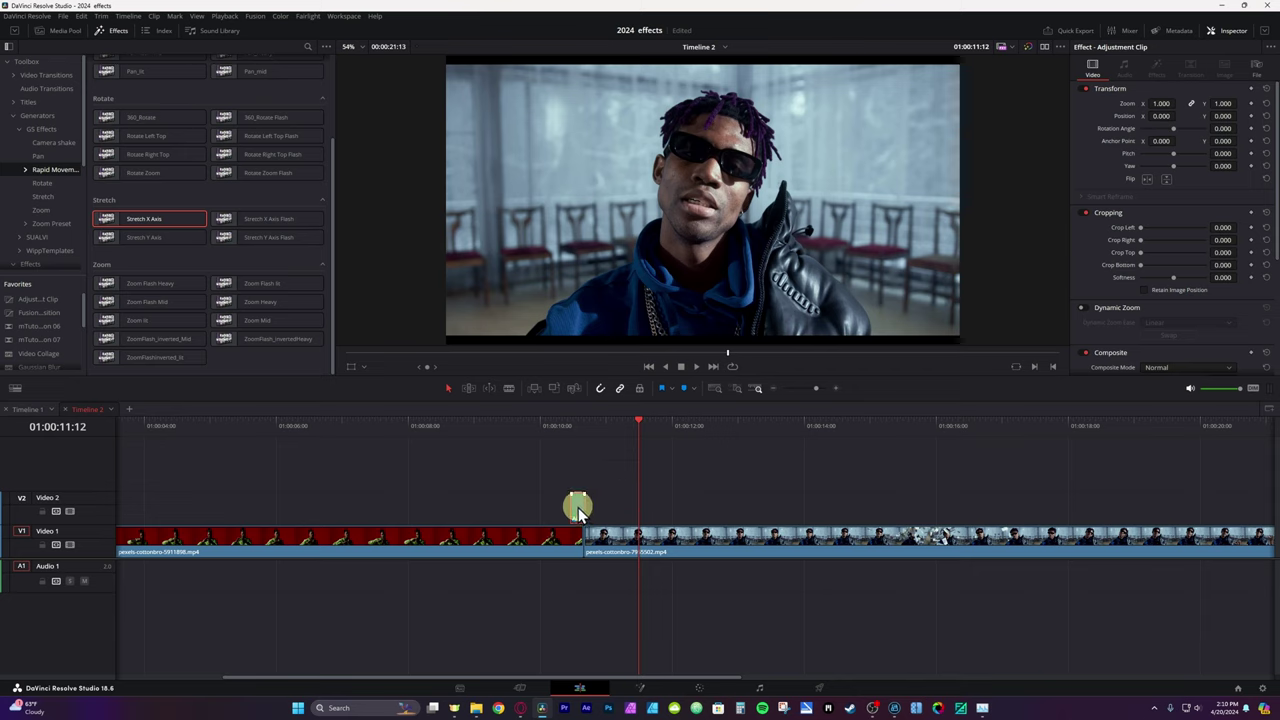
pyautogui.moveTo(577, 508)
pyautogui.mouseDown()
pyautogui.moveTo(604, 506)
pyautogui.moveTo(584, 506)
pyautogui.mouseUp()
pyautogui.moveTo(575, 513); pyautogui.dragTo(584, 507)
# Play the timeline from 01:00:10:01 across the cut to review the transition.
pyautogui.moveTo(574, 423); pyautogui.dragTo(559, 427)
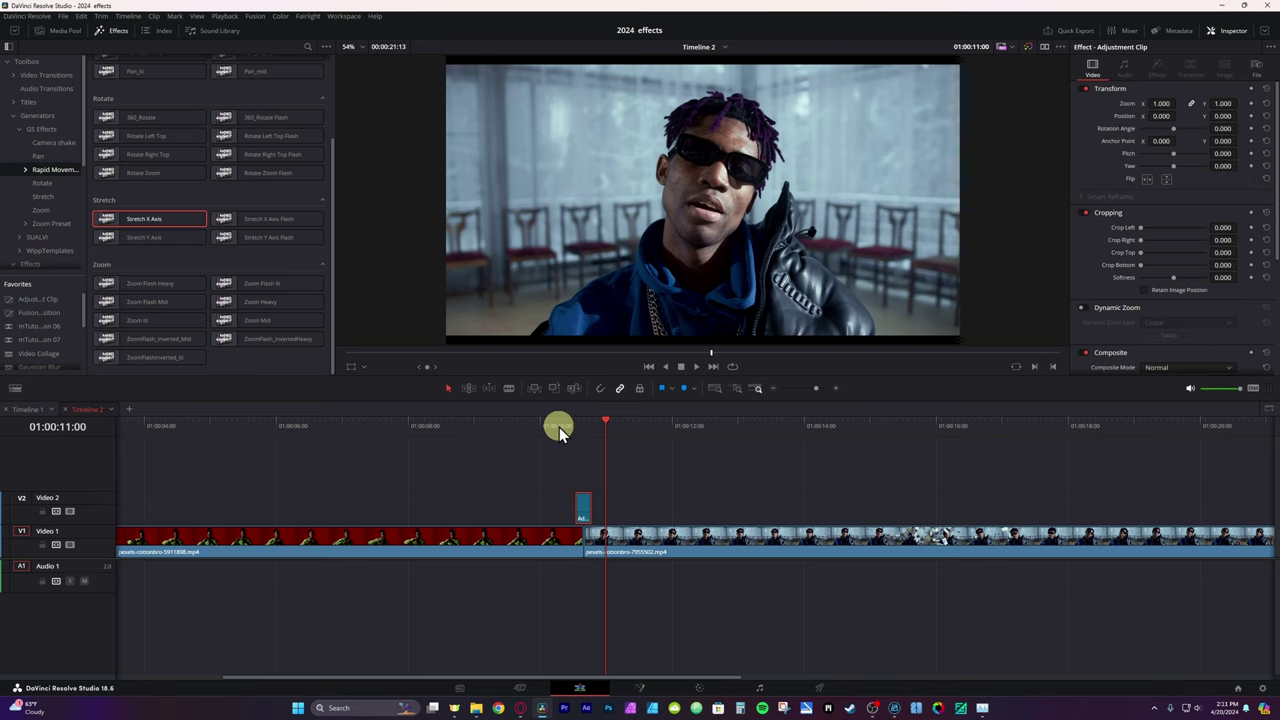
pyautogui.moveTo(559, 426); pyautogui.dragTo(544, 431)
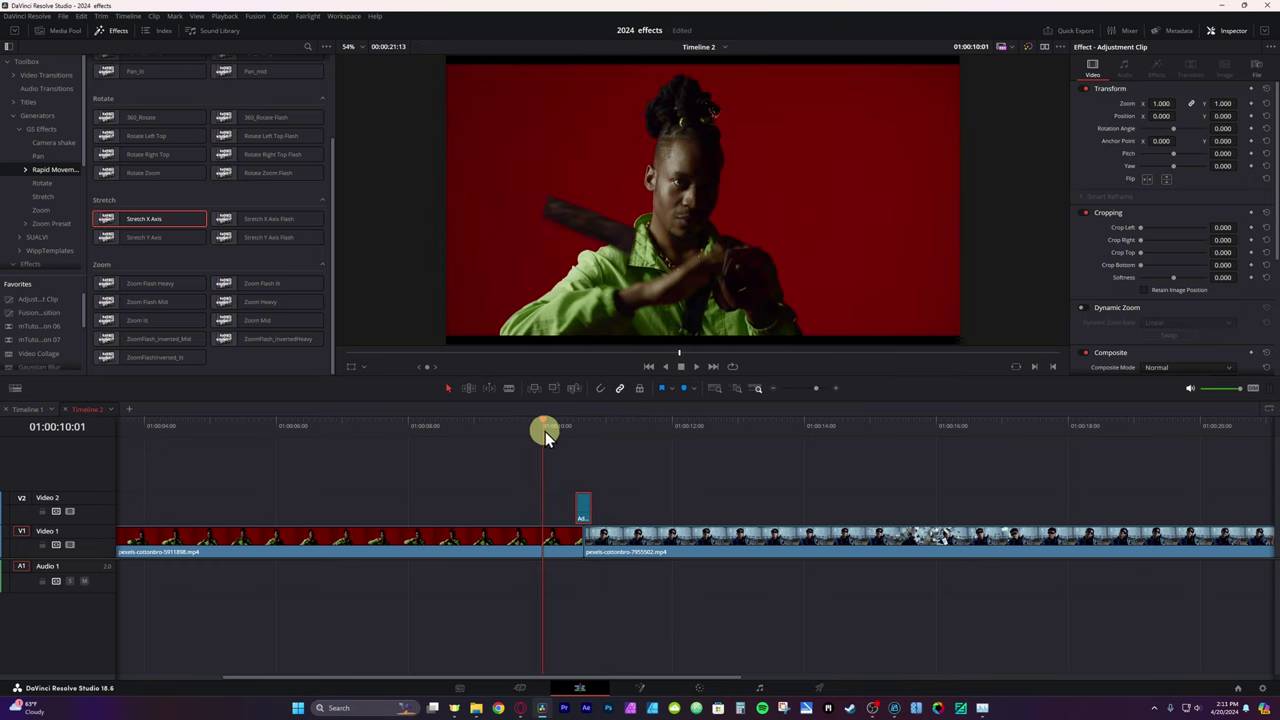
pyautogui.press('space')
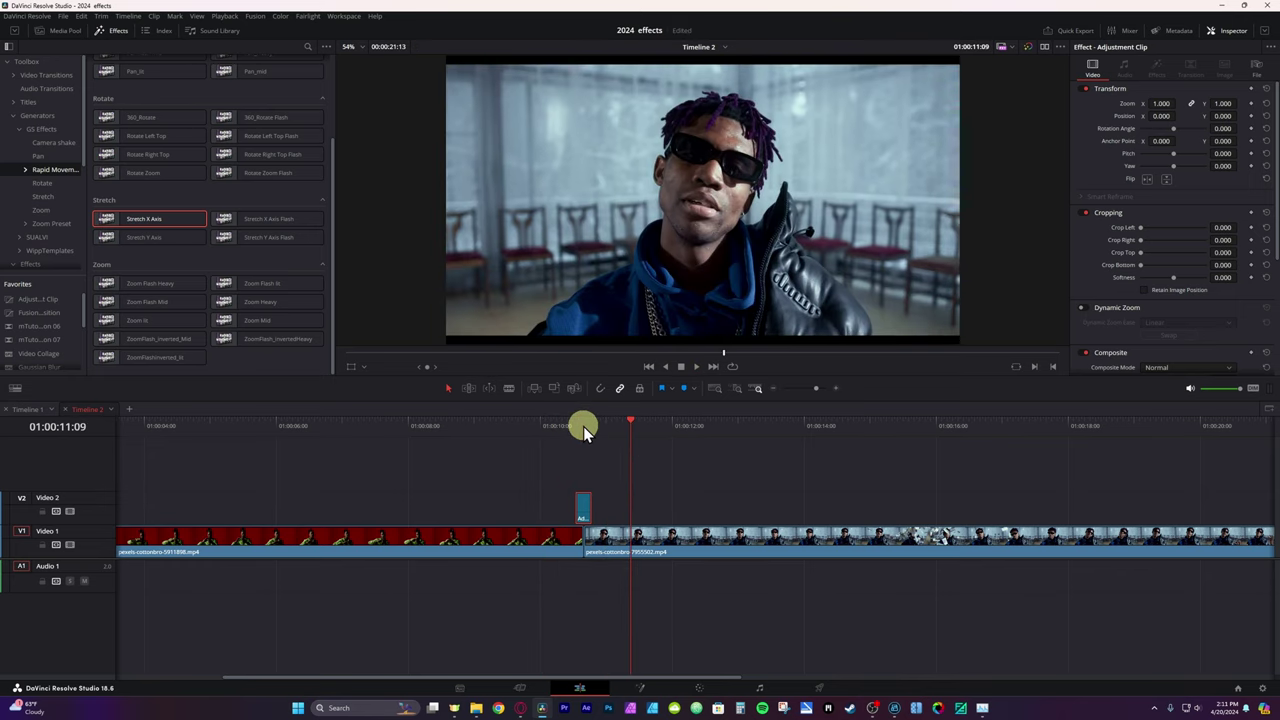
# Show the Media Pool and park the playhead on the adjustment clip at 01:00:10:15.
pyautogui.scroll(-5, 46, 206)
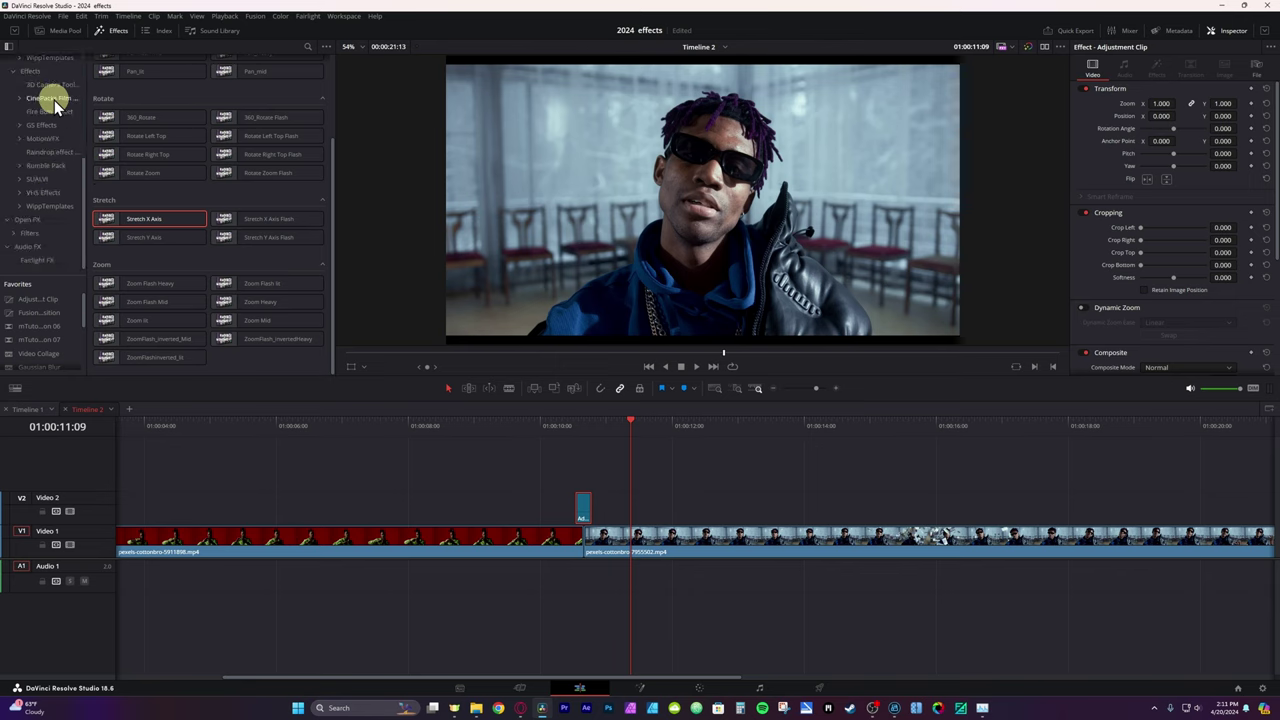
pyautogui.click(57, 34)
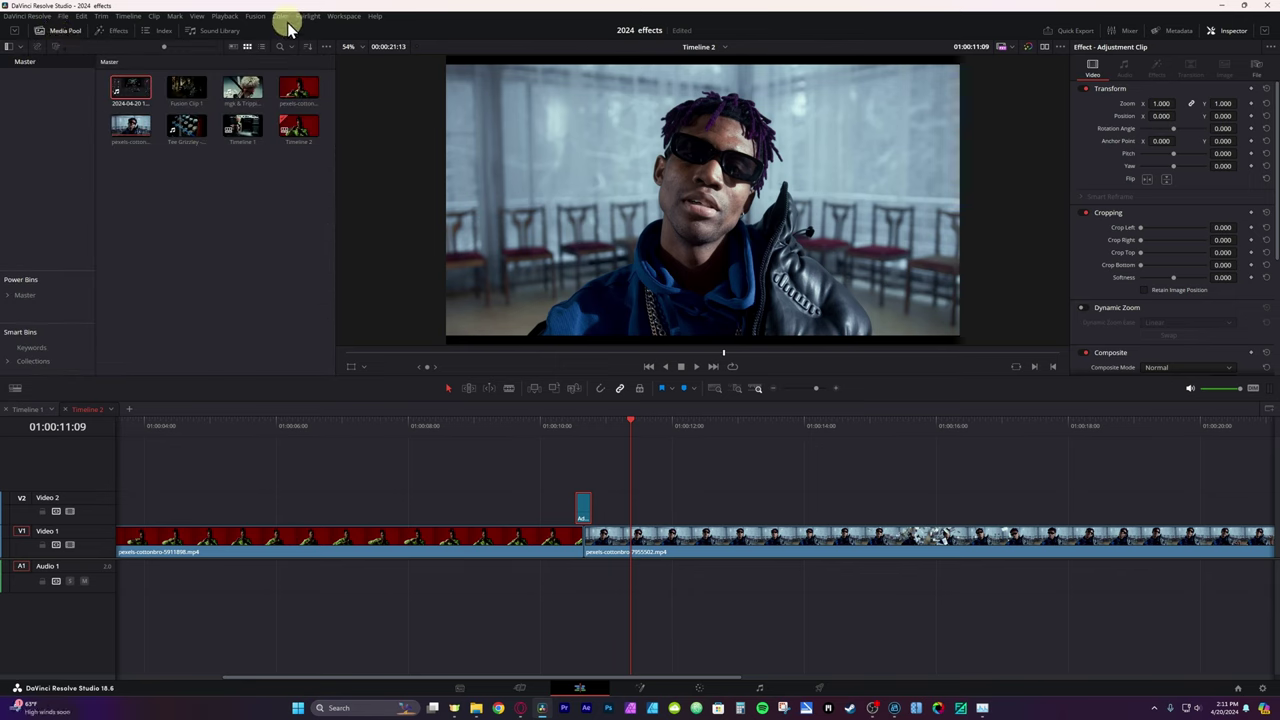
pyautogui.click(327, 48)
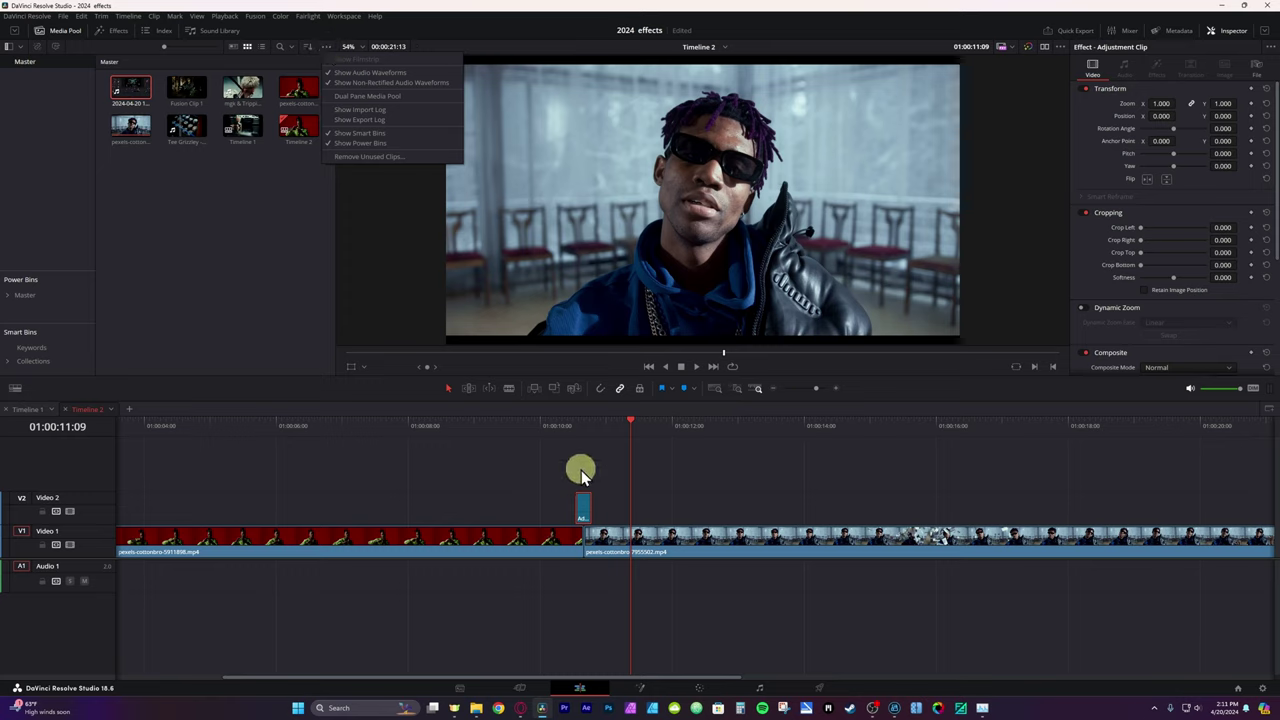
pyautogui.click(582, 434)
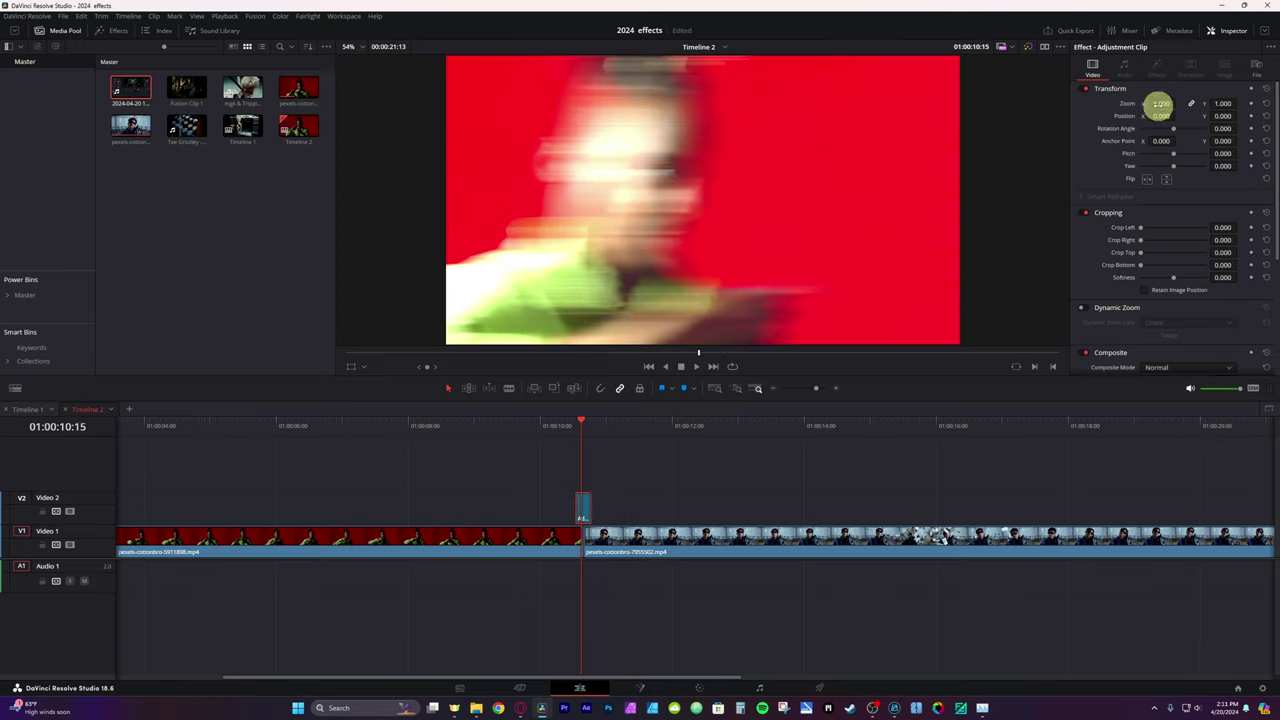
# Rename the adjustment clip over the cut as "zoom flash".
pyautogui.click(1256, 68)
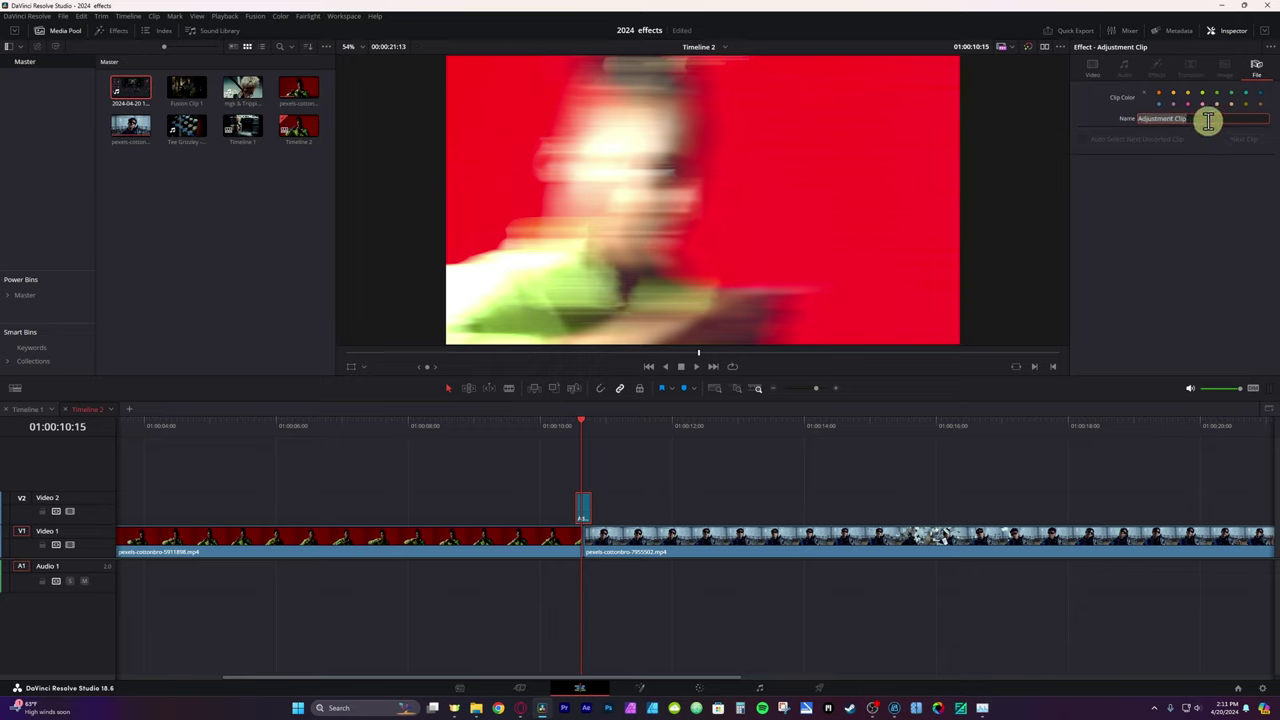
pyautogui.write('zoom flash')
pyautogui.press('Return')
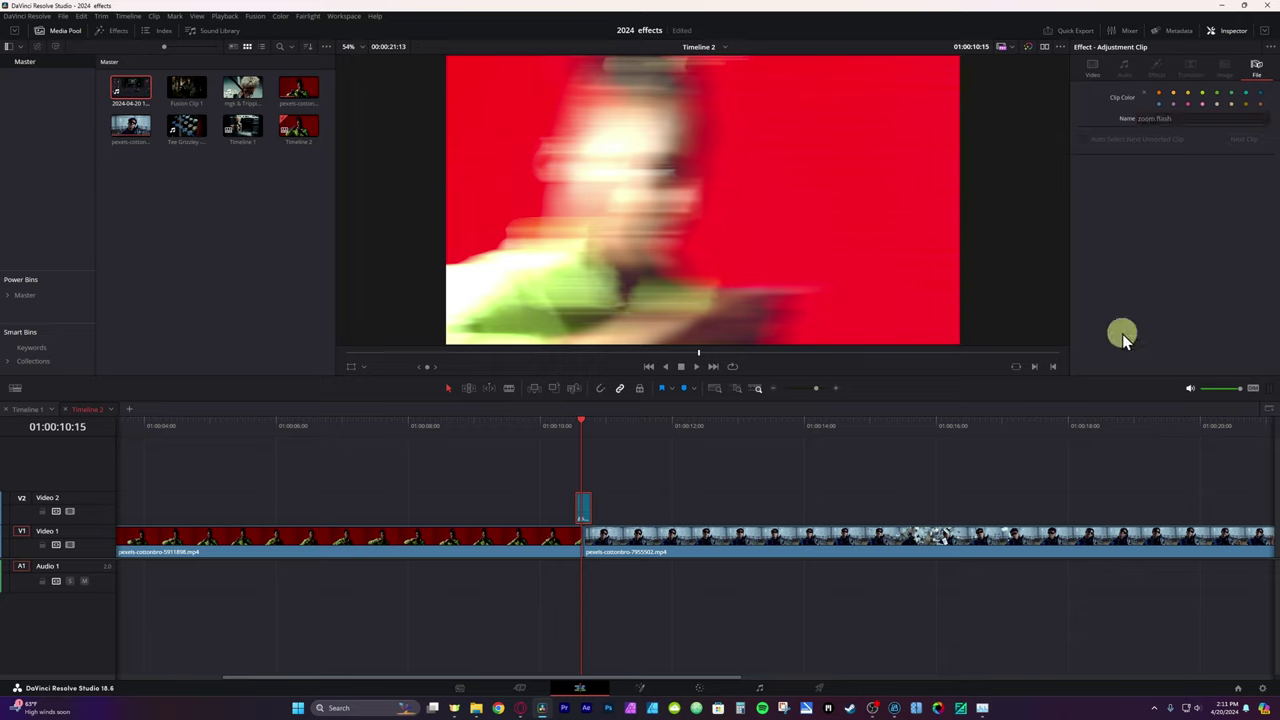
# Store the zoom flash clip in the Master power bin so it can be reused.
pyautogui.hotkey('ctrl', '=')
pyautogui.hotkey('ctrl', '=')
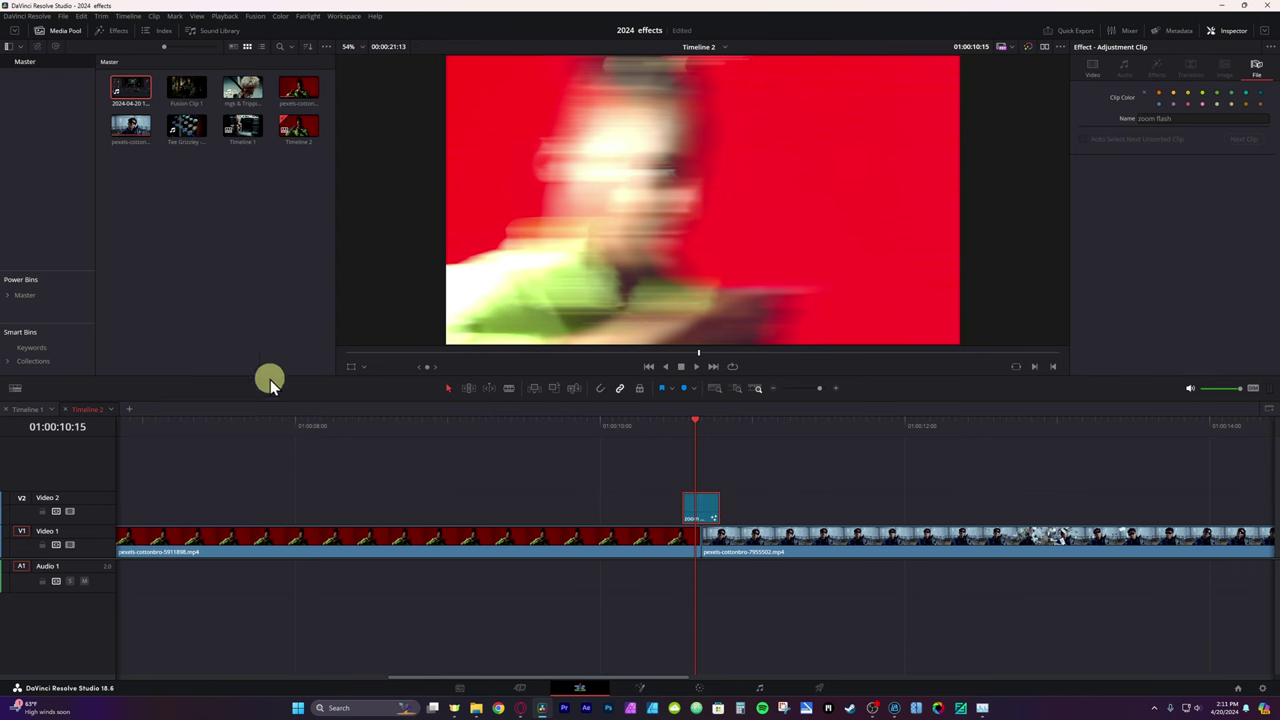
pyautogui.click(24, 295)
pyautogui.click(701, 505)
pyautogui.moveTo(702, 511); pyautogui.dragTo(200, 195)
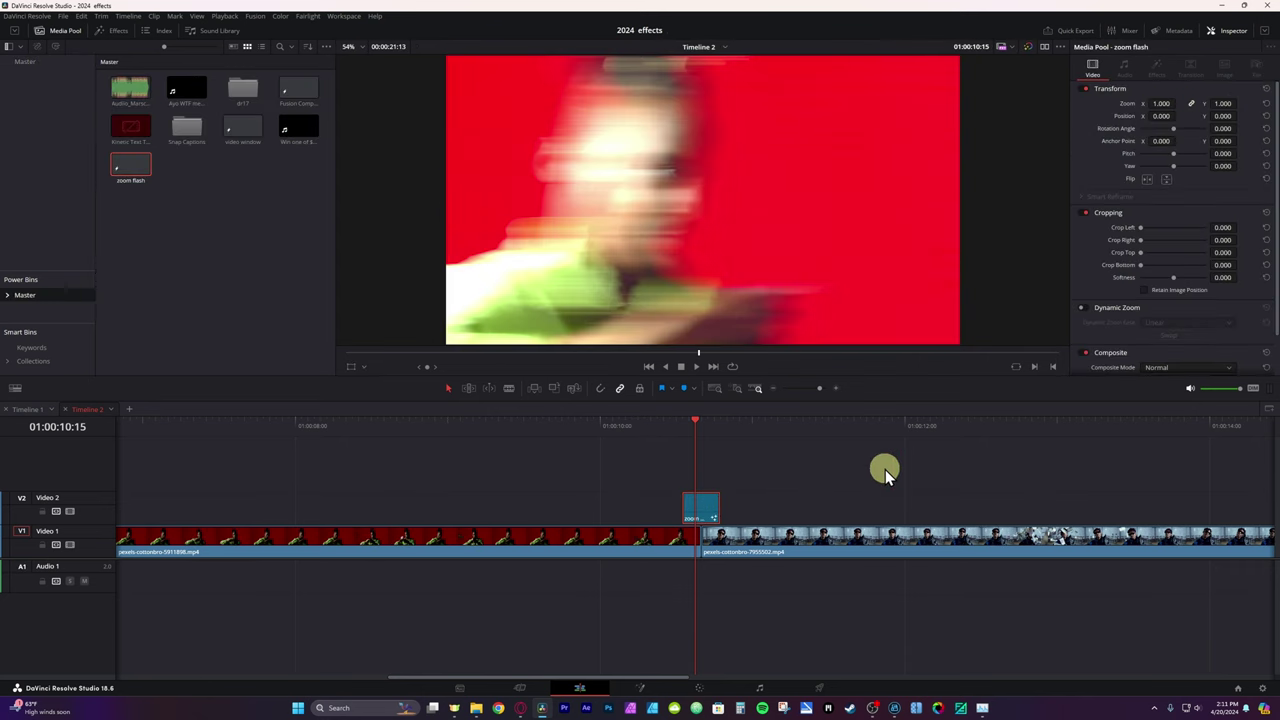
# Place a copy of zoom flash from the power bin on Video 2, above the falling-money part of the second clip.
pyautogui.scroll(-2, 860, 482)
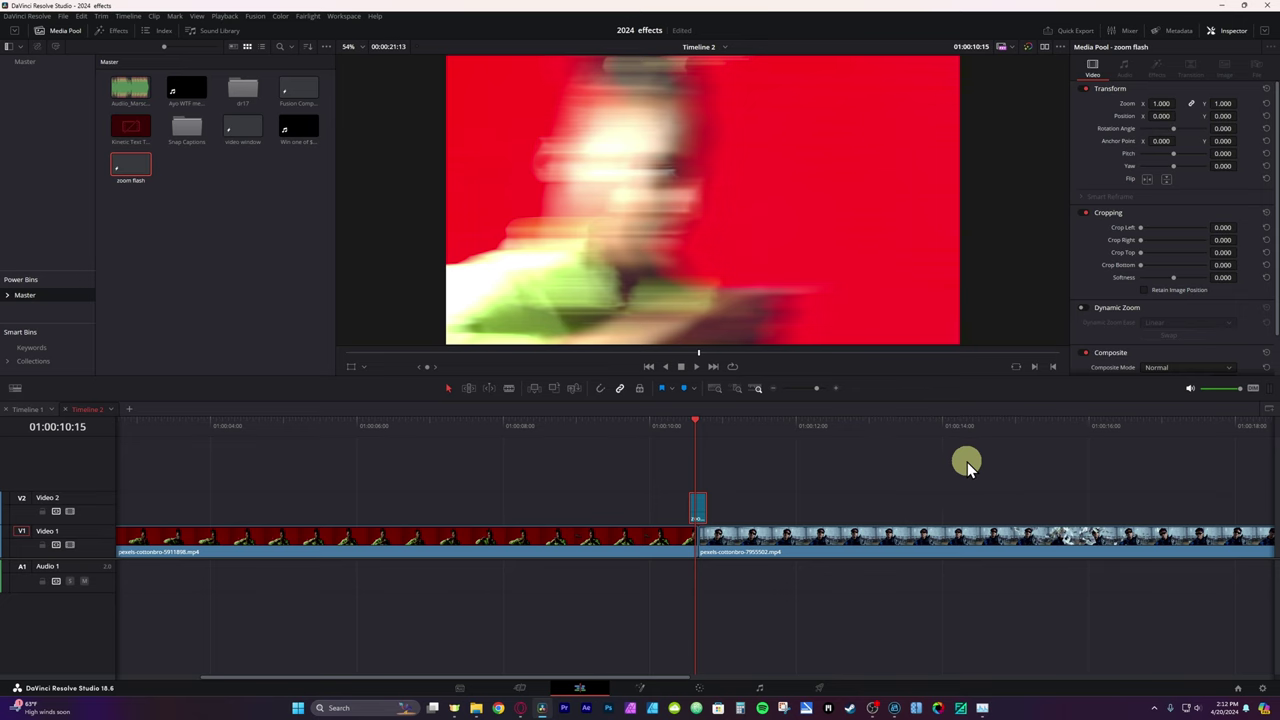
pyautogui.hscroll(5, 780, 485)
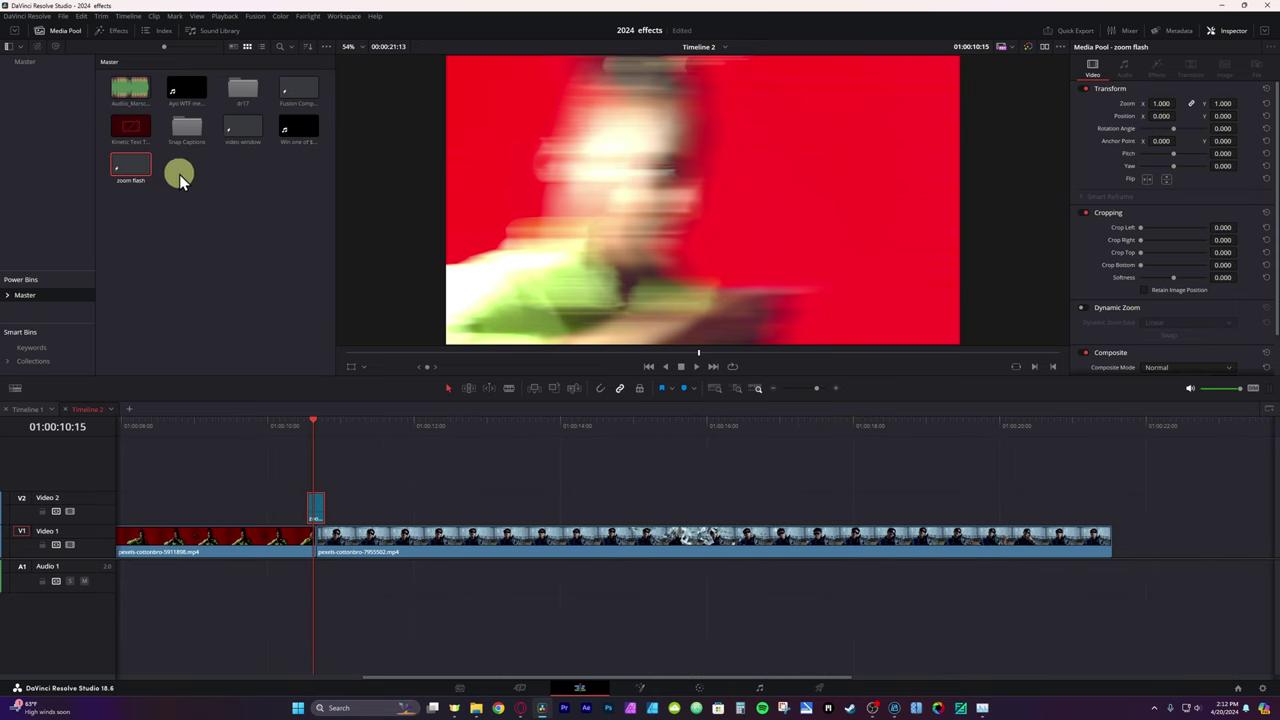
pyautogui.moveTo(126, 171); pyautogui.dragTo(674, 443)
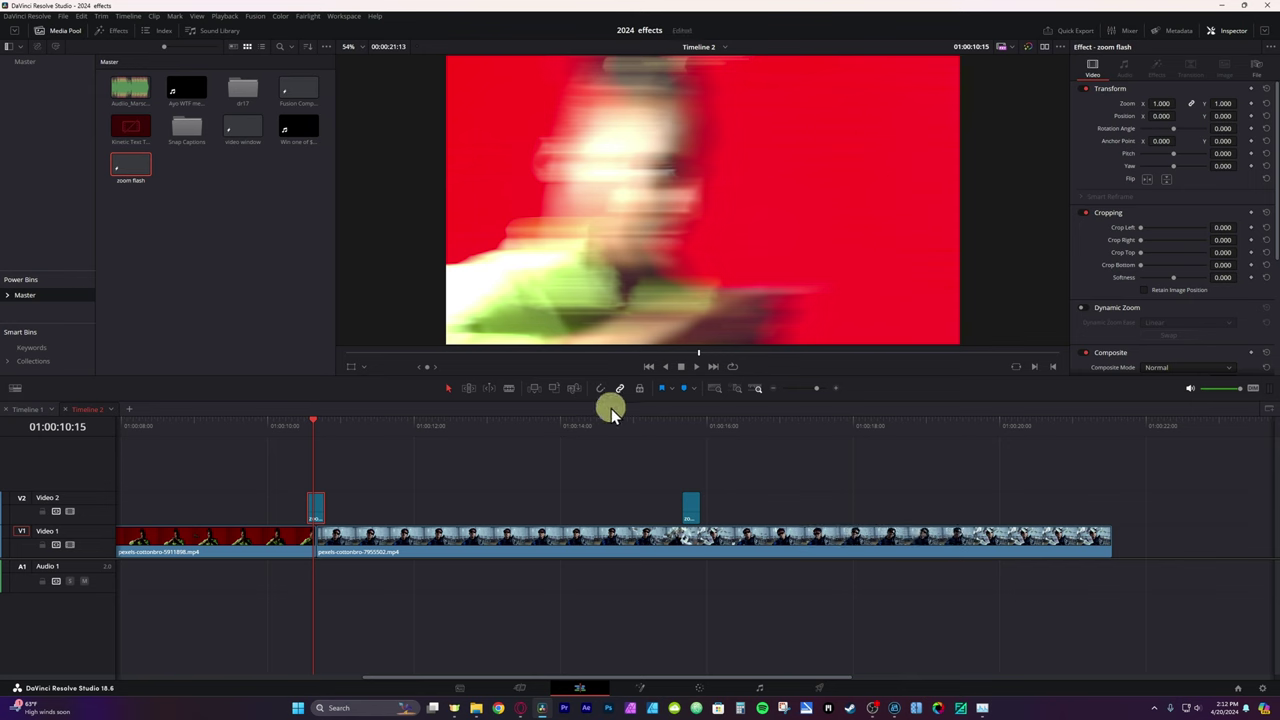
# Split the second video clip at 01:00:14:11 and 01:00:15:15 and move the last part back over the middle segment.
pyautogui.moveTo(677, 429); pyautogui.dragTo(593, 420)
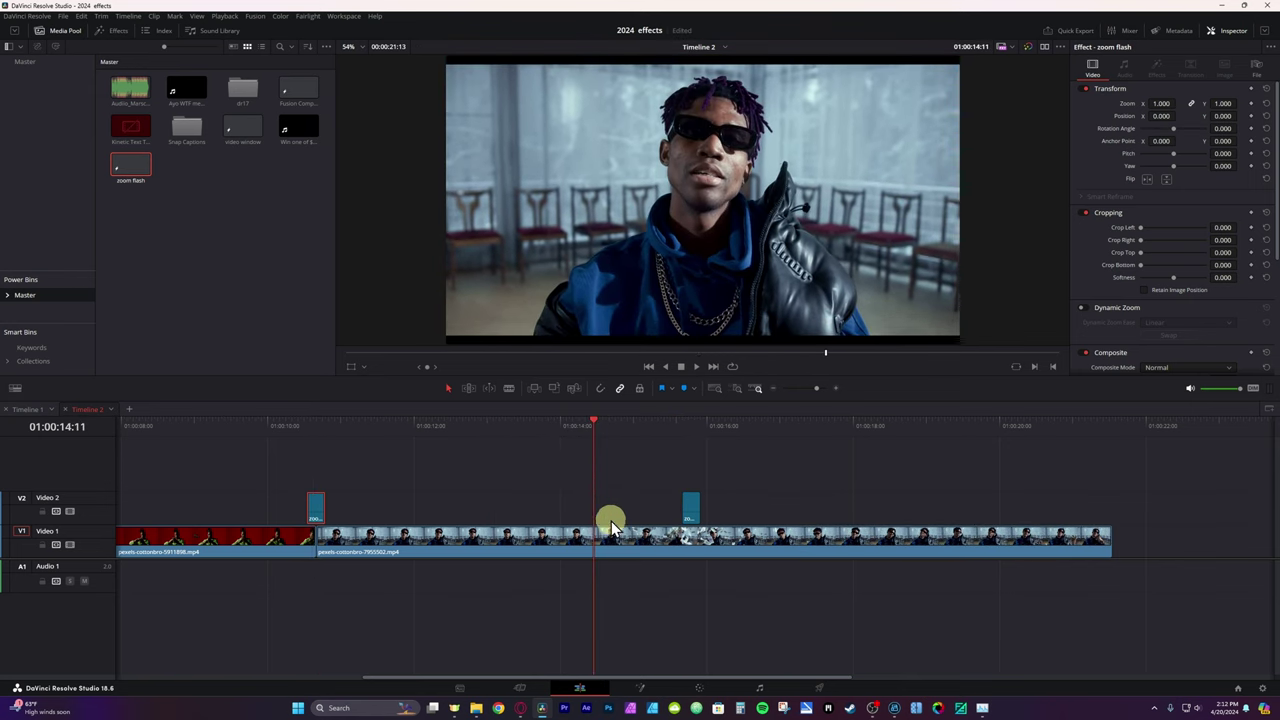
pyautogui.hotkey('ctrl', 'b')
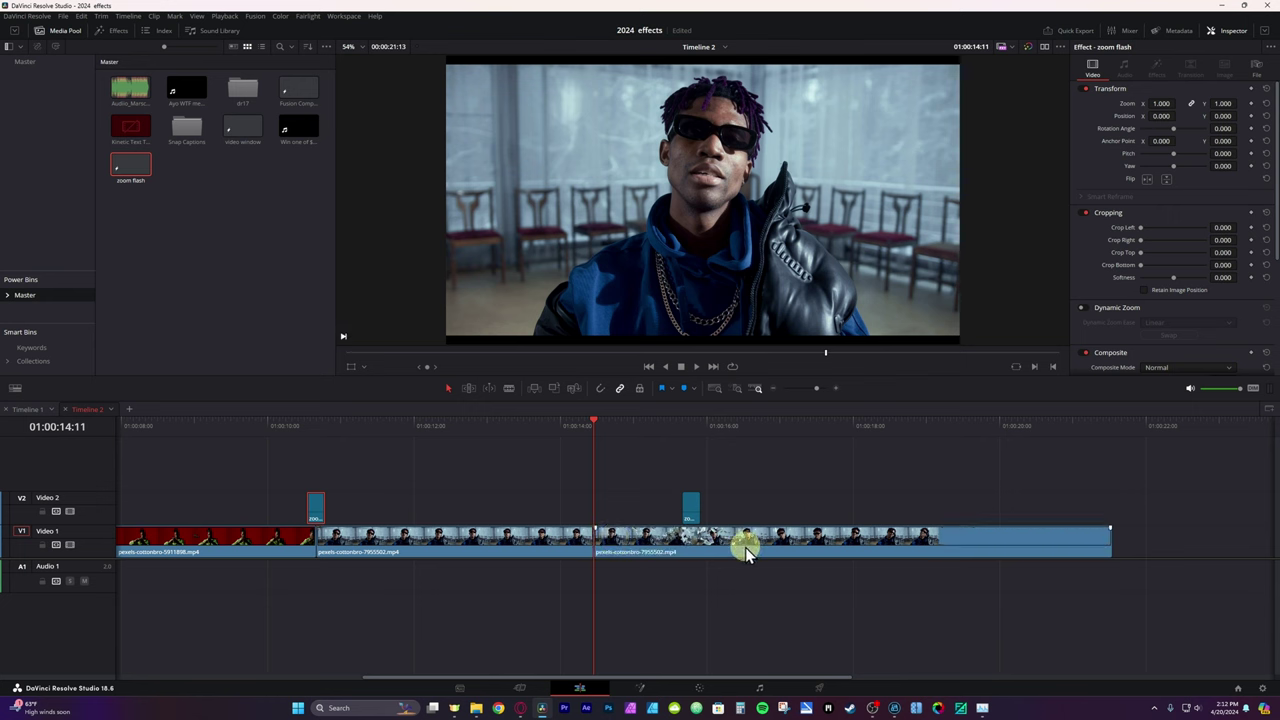
pyautogui.click(680, 441)
pyautogui.click(705, 547)
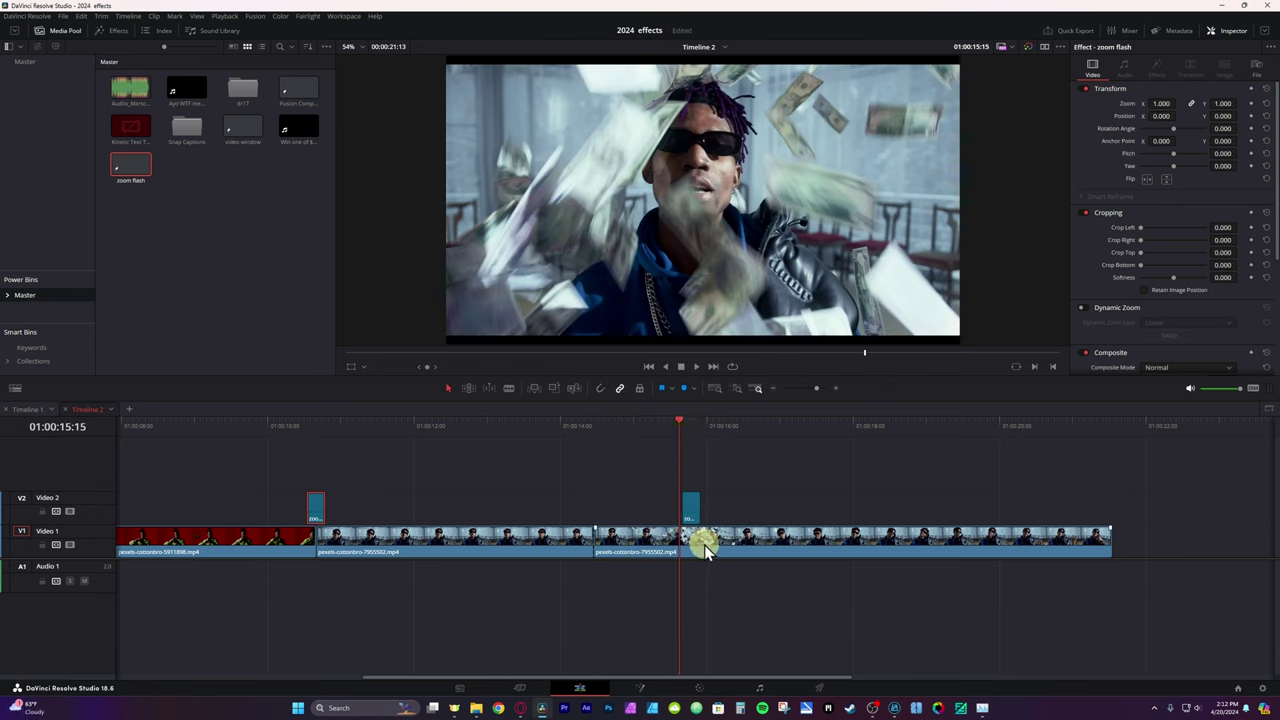
pyautogui.click(710, 552)
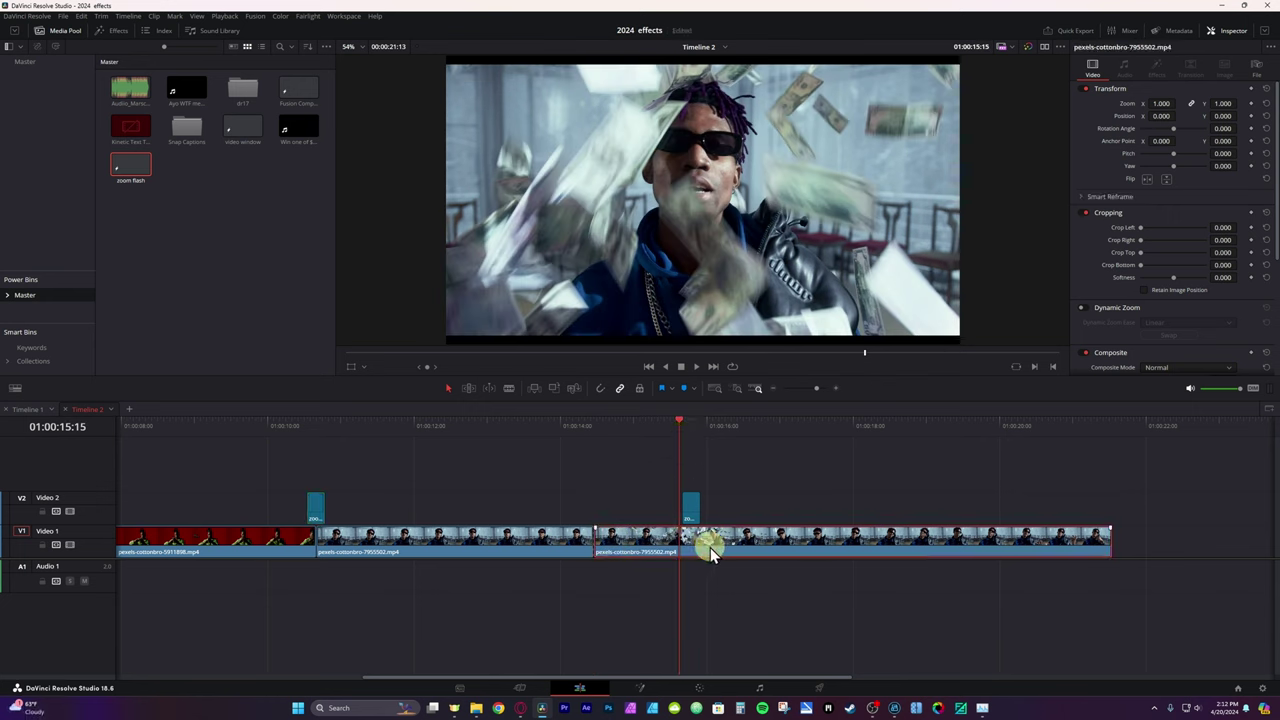
pyautogui.hotkey('ctrl', 'b')
pyautogui.moveTo(711, 554); pyautogui.dragTo(619, 553)
# Move the second zoom flash clip over the new cut, play across it, and park the playhead at 01:00:14:08.
pyautogui.moveTo(691, 507); pyautogui.dragTo(588, 514)
pyautogui.click(566, 431)
pyautogui.press('space')
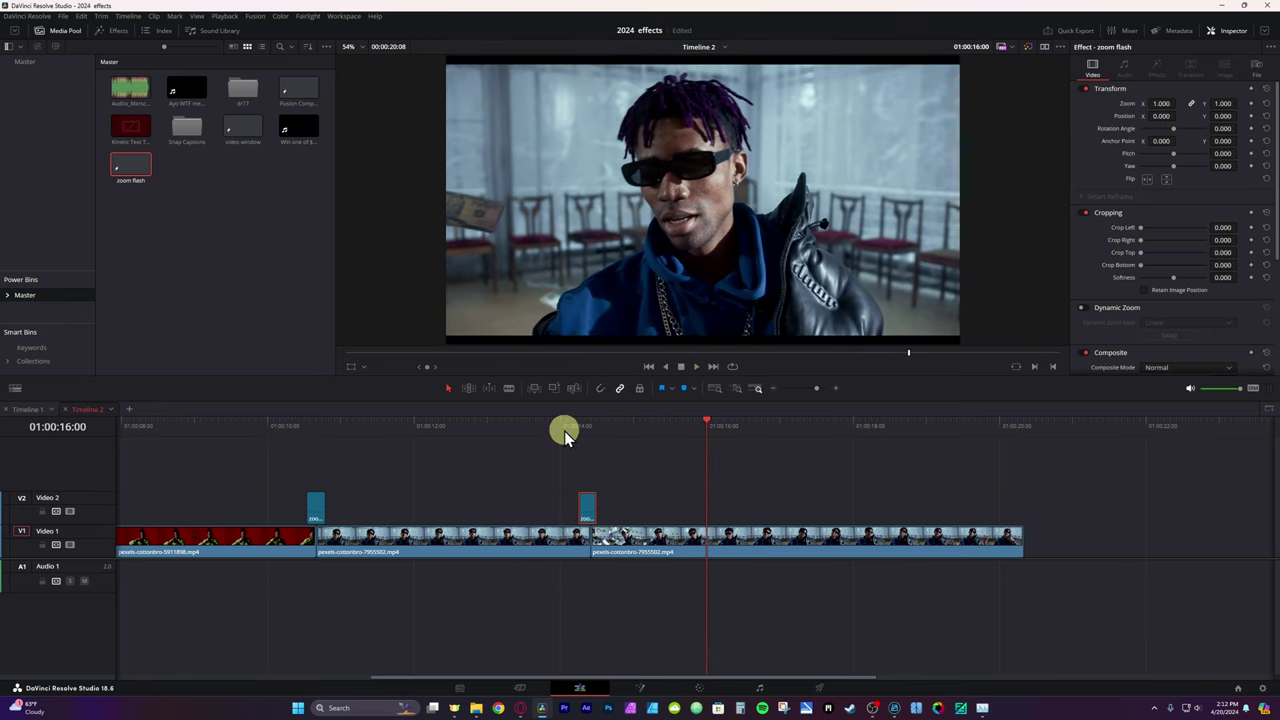
pyautogui.click(584, 430)
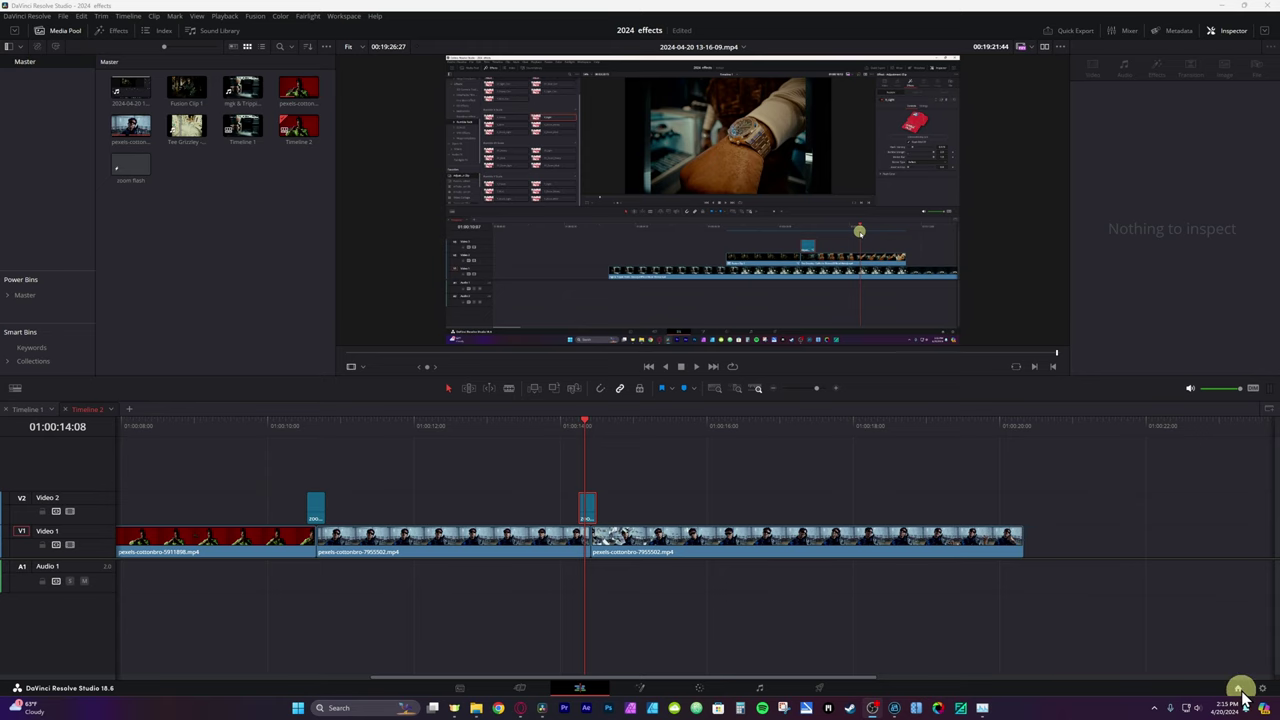
# Restore the project archive "STOCK FRAME TRANSITIONS .dra" into the youtube videos project folder.
pyautogui.click(1238, 689)
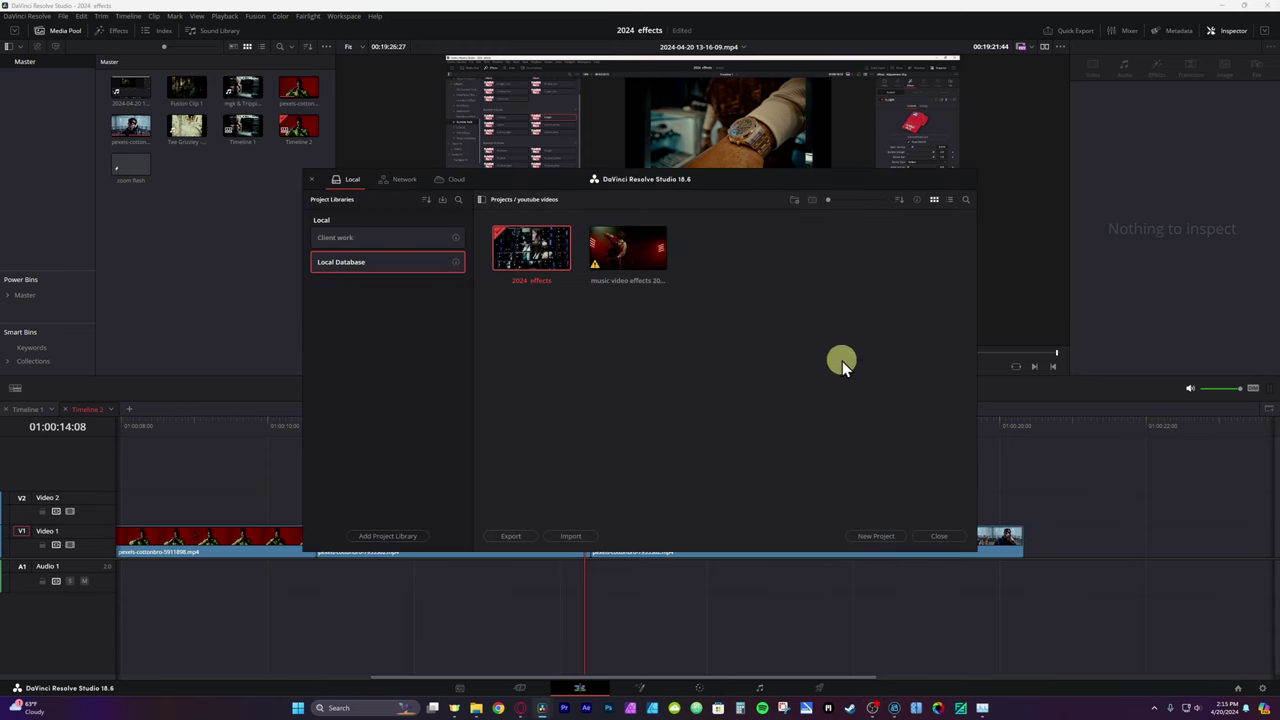
pyautogui.rightClick(568, 384)
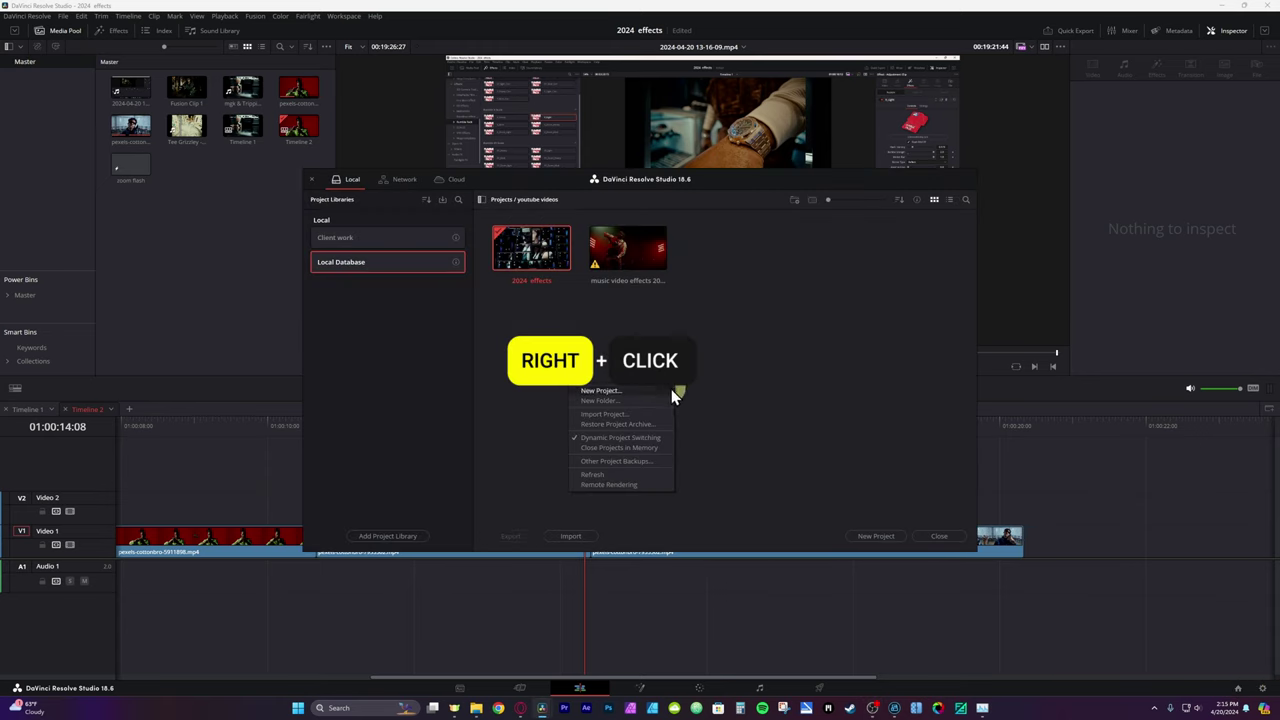
pyautogui.click(619, 424)
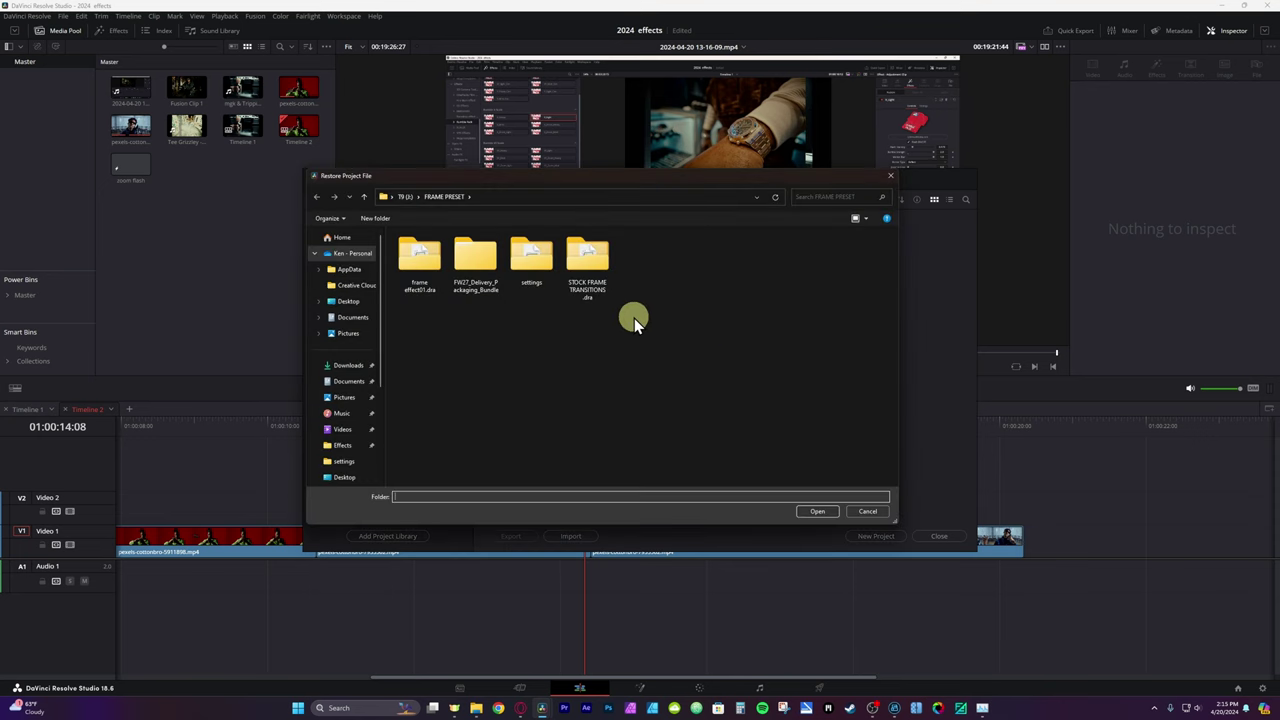
pyautogui.click(577, 291)
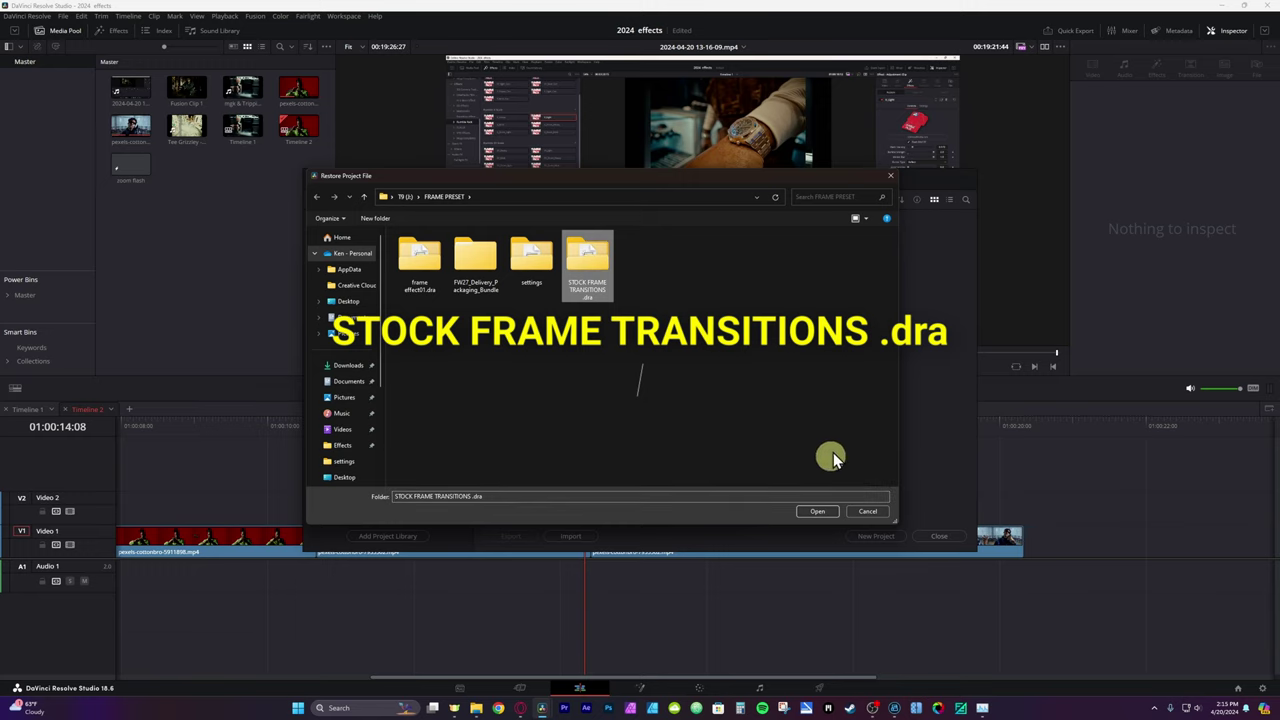
pyautogui.click(817, 512)
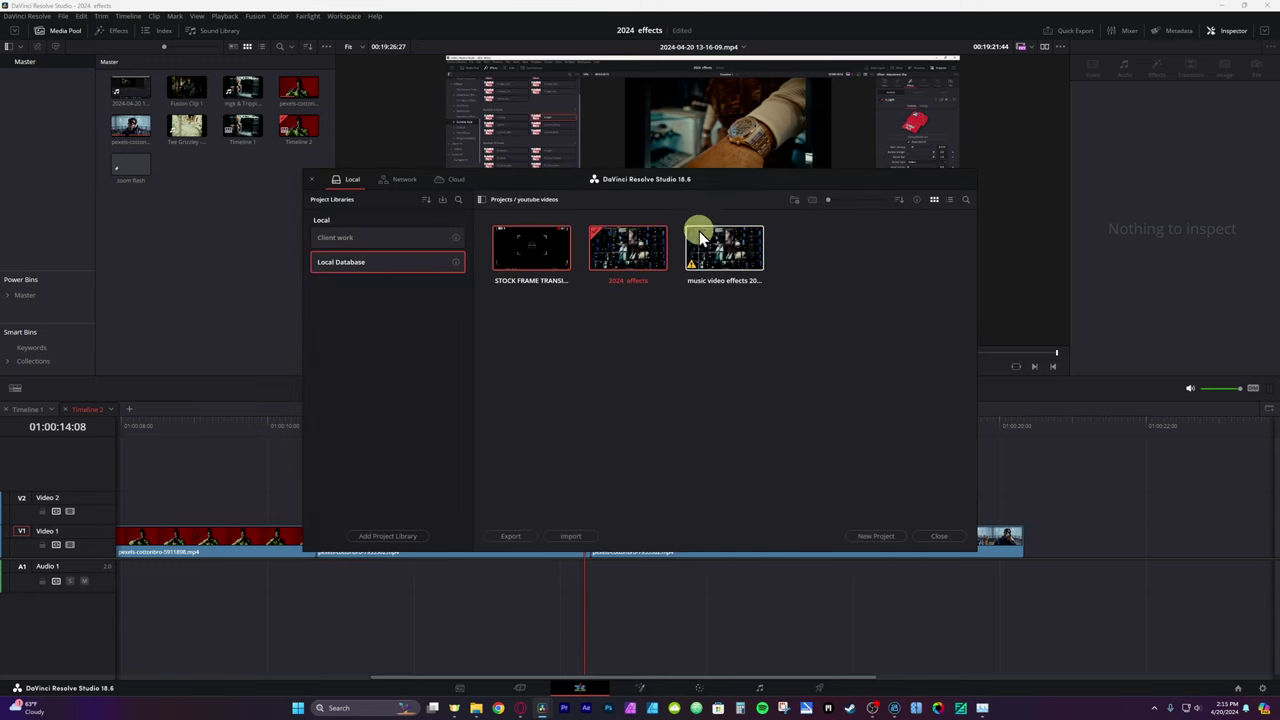
# Open the STOCK FRAME TRANSITIONS project and copy its bin of the same name into the Master bin of 2024 effects.
pyautogui.doubleClick(524, 238)
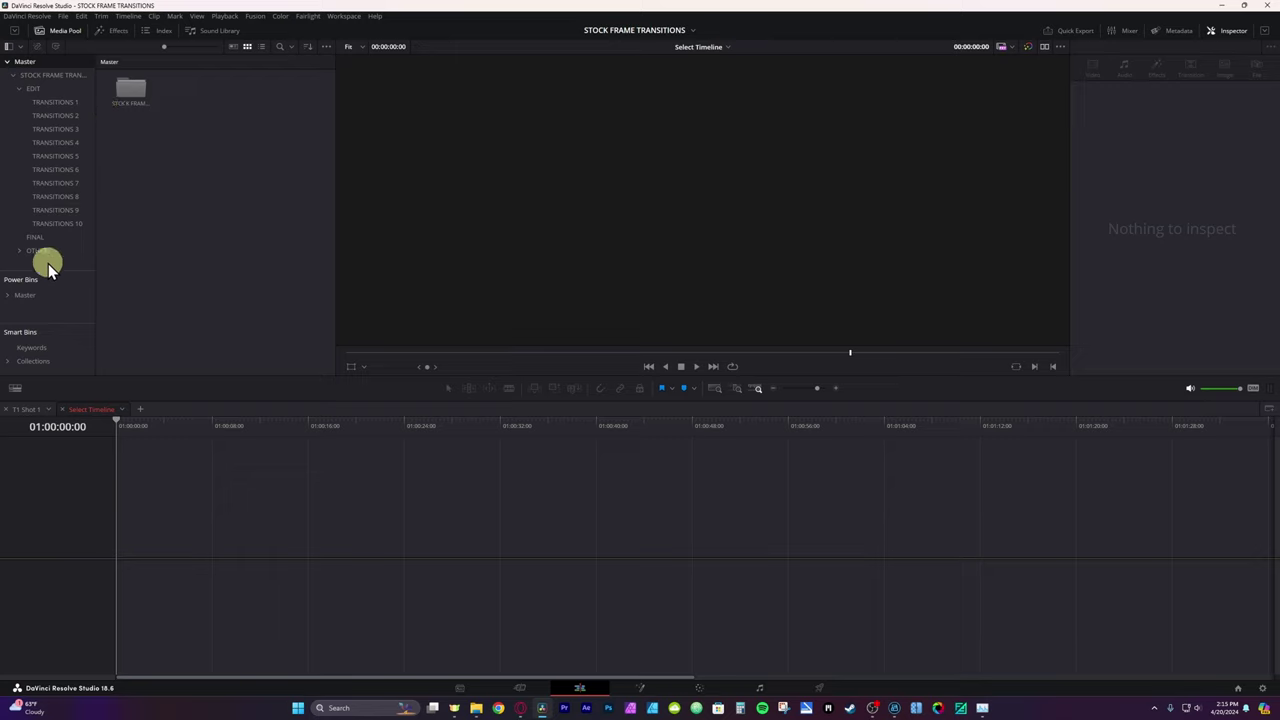
pyautogui.click(65, 79)
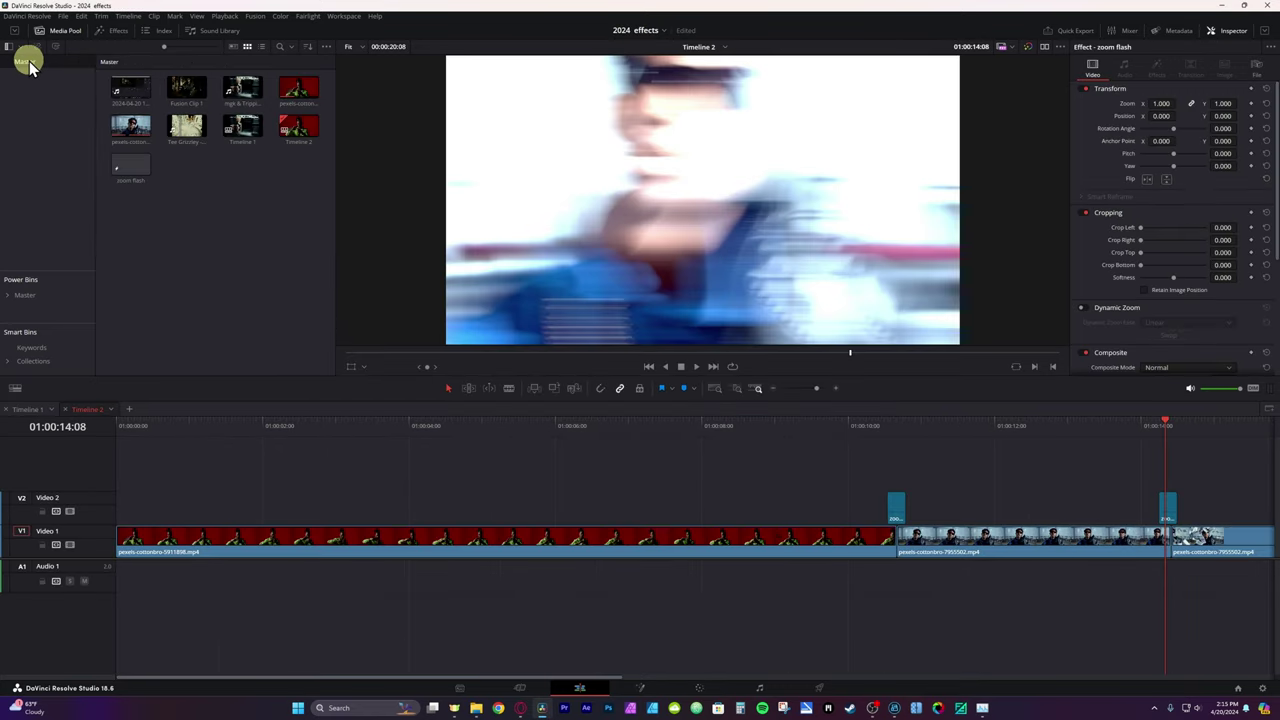
pyautogui.hotkey('ctrl', 'v')
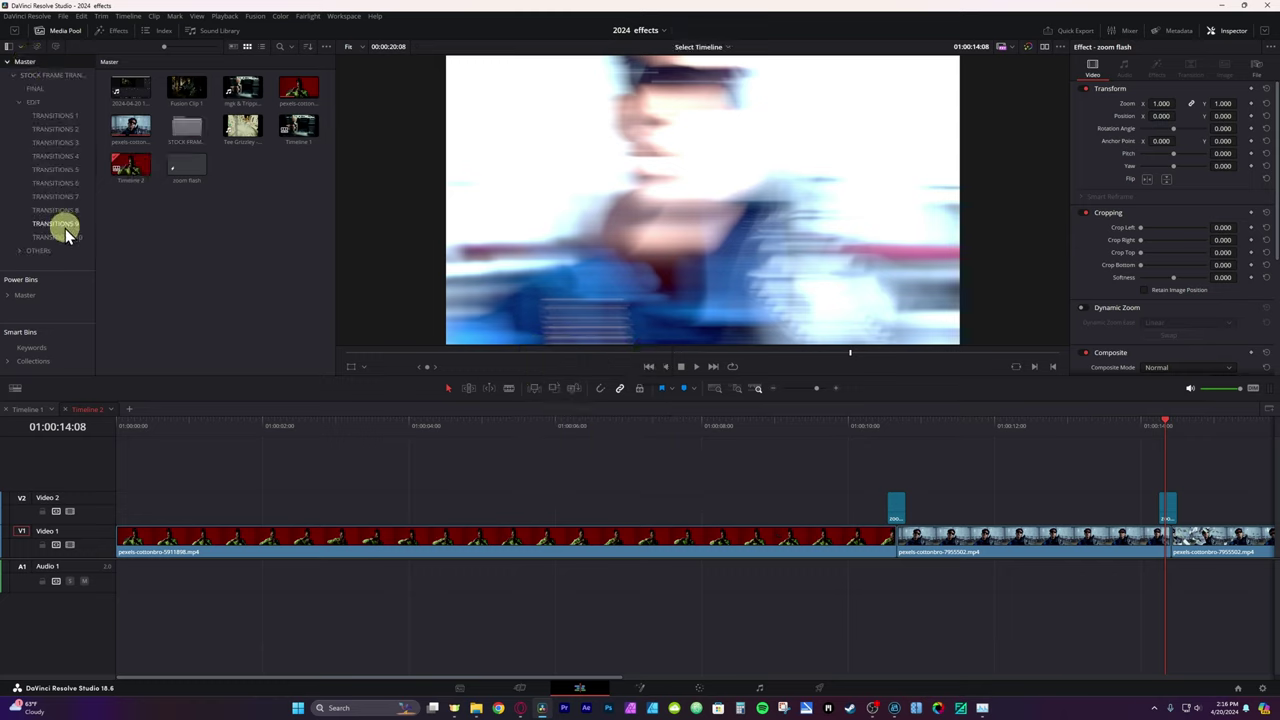
# Look through the pasted STOCK FRAME TRANSITIONS bins: EDIT, FINAL and OTHERs, including the Fusion clips, place holder image and stock frames.
pyautogui.click(30, 74)
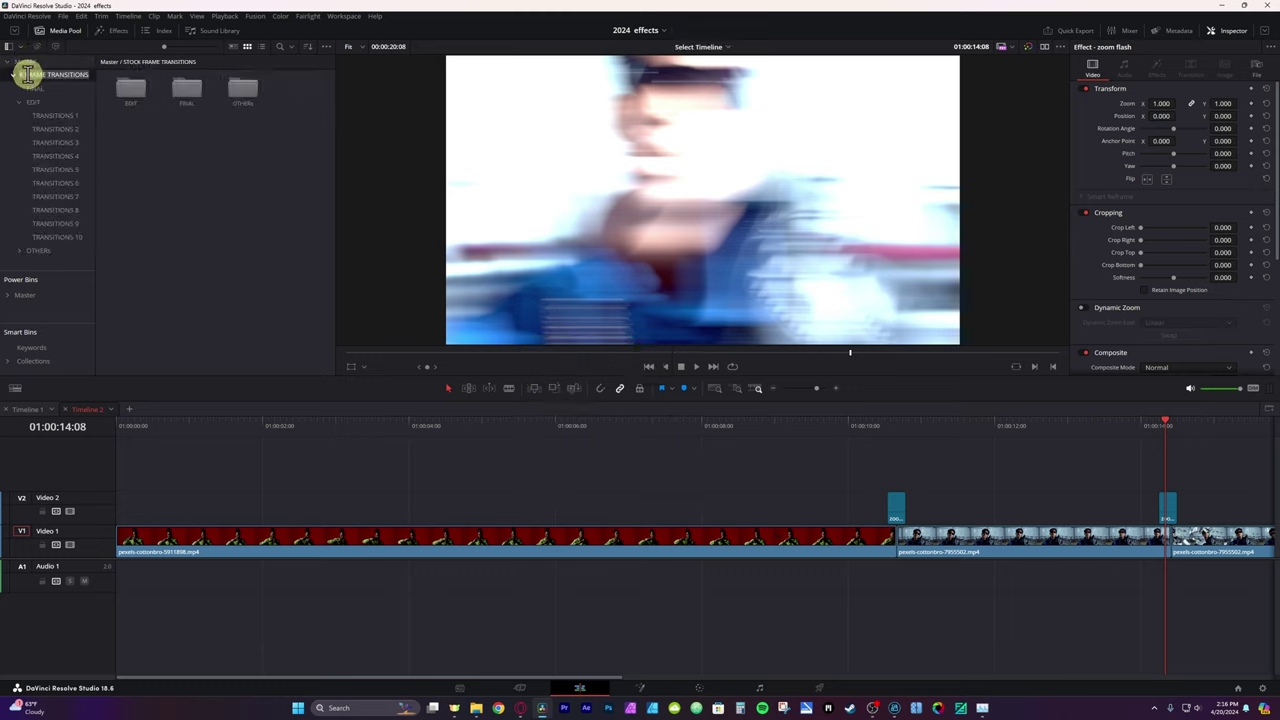
pyautogui.click(145, 104)
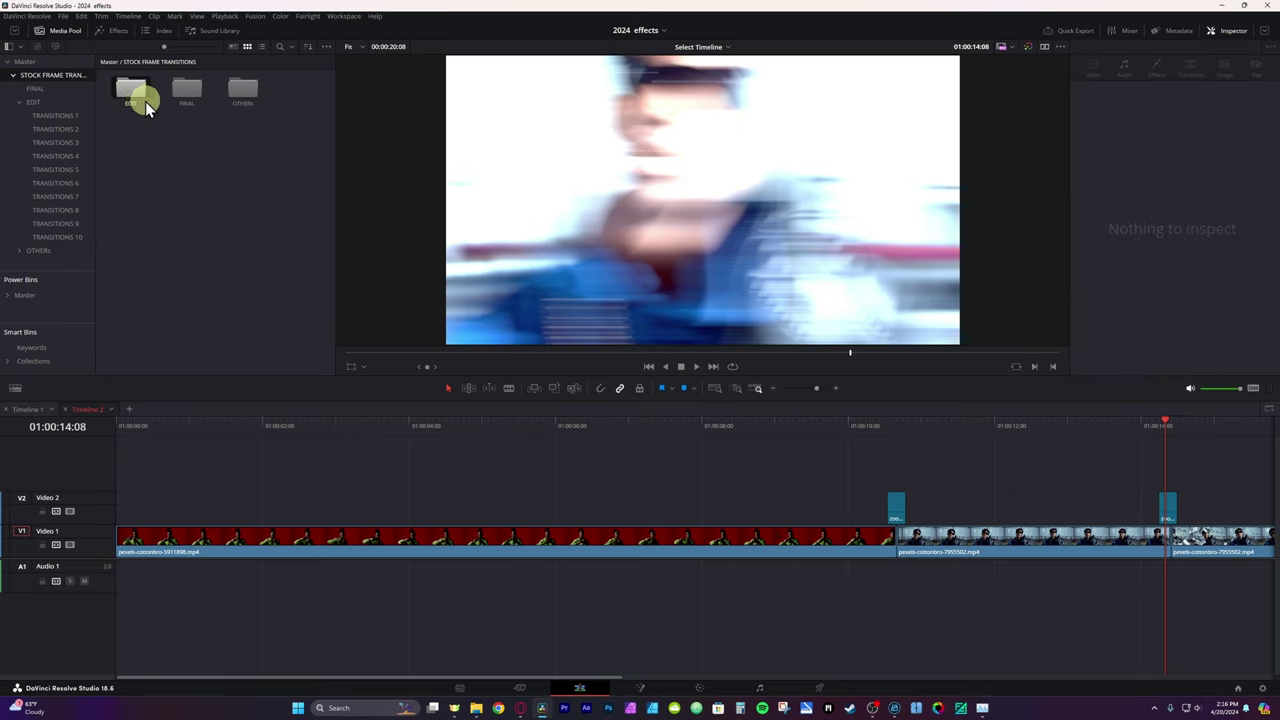
pyautogui.doubleClick(131, 91)
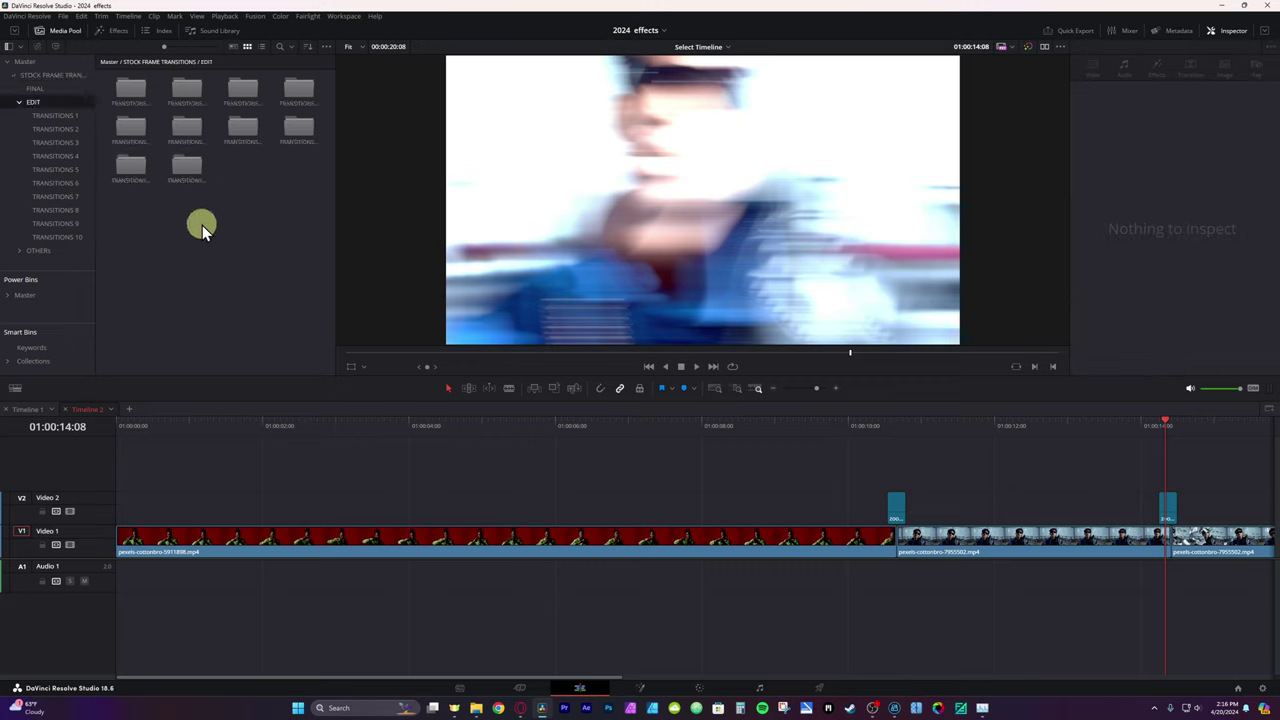
pyautogui.click(35, 88)
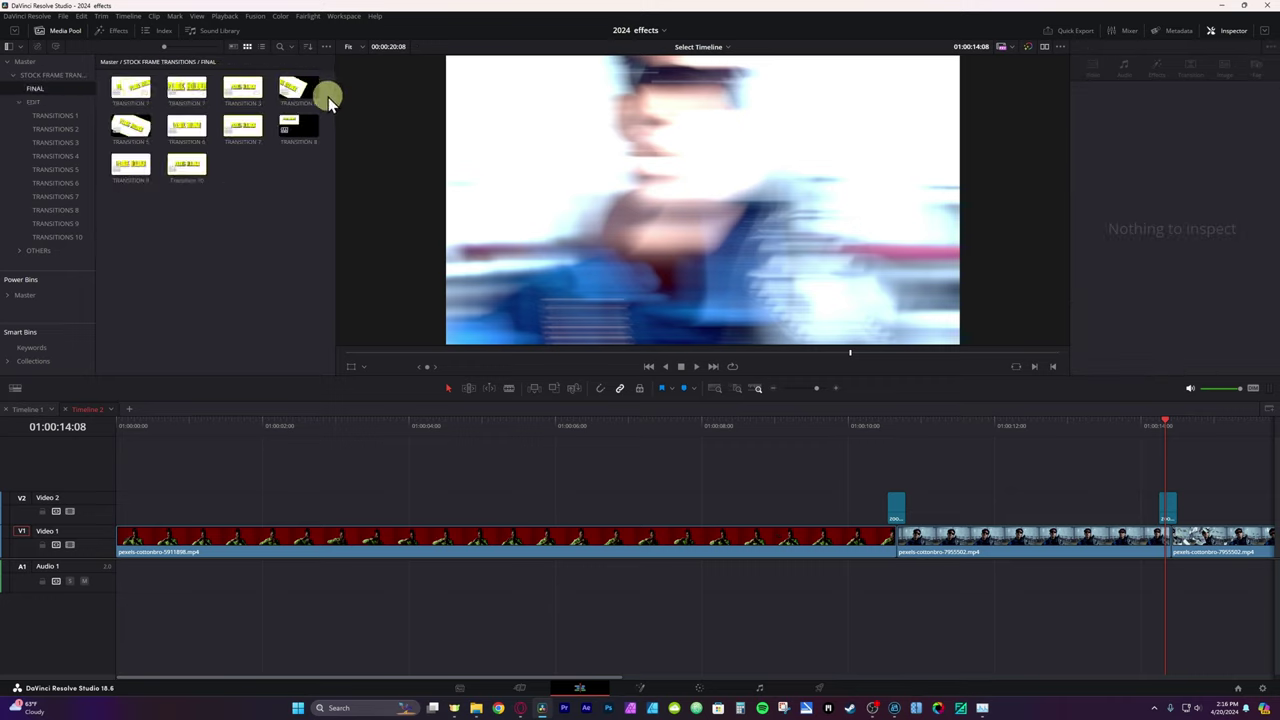
pyautogui.click(51, 77)
pyautogui.doubleClick(244, 92)
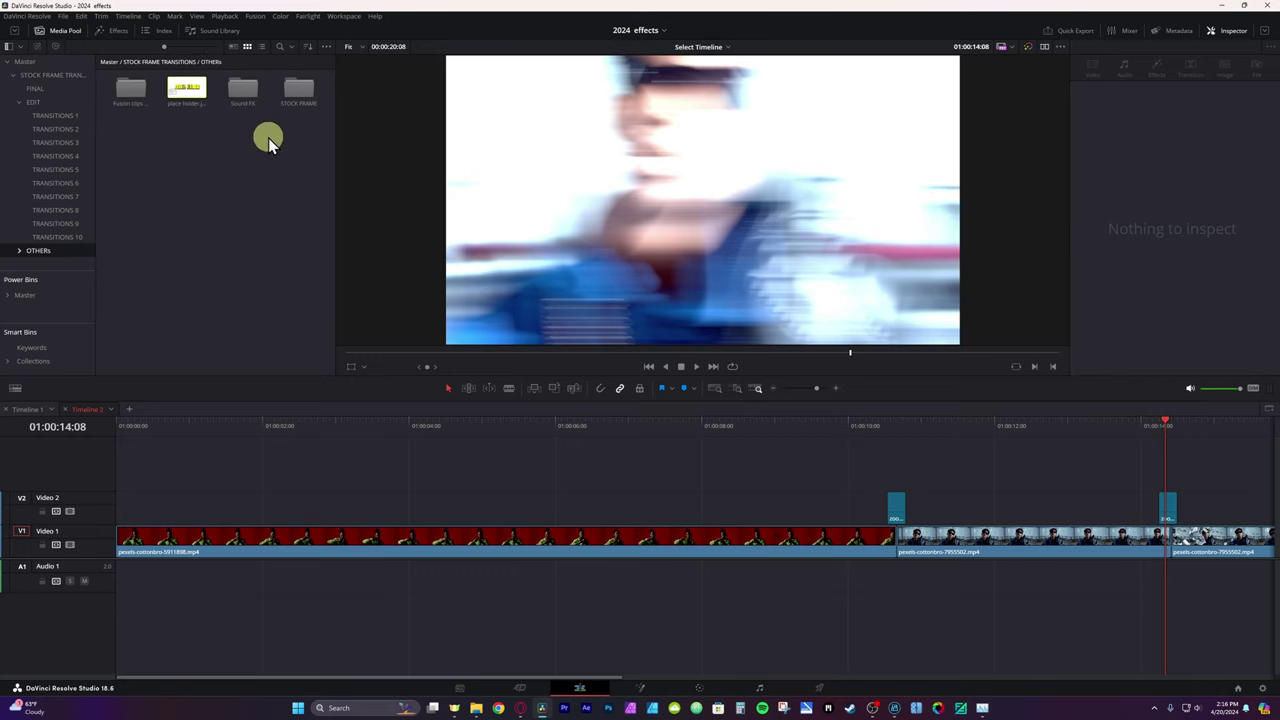
pyautogui.doubleClick(126, 89)
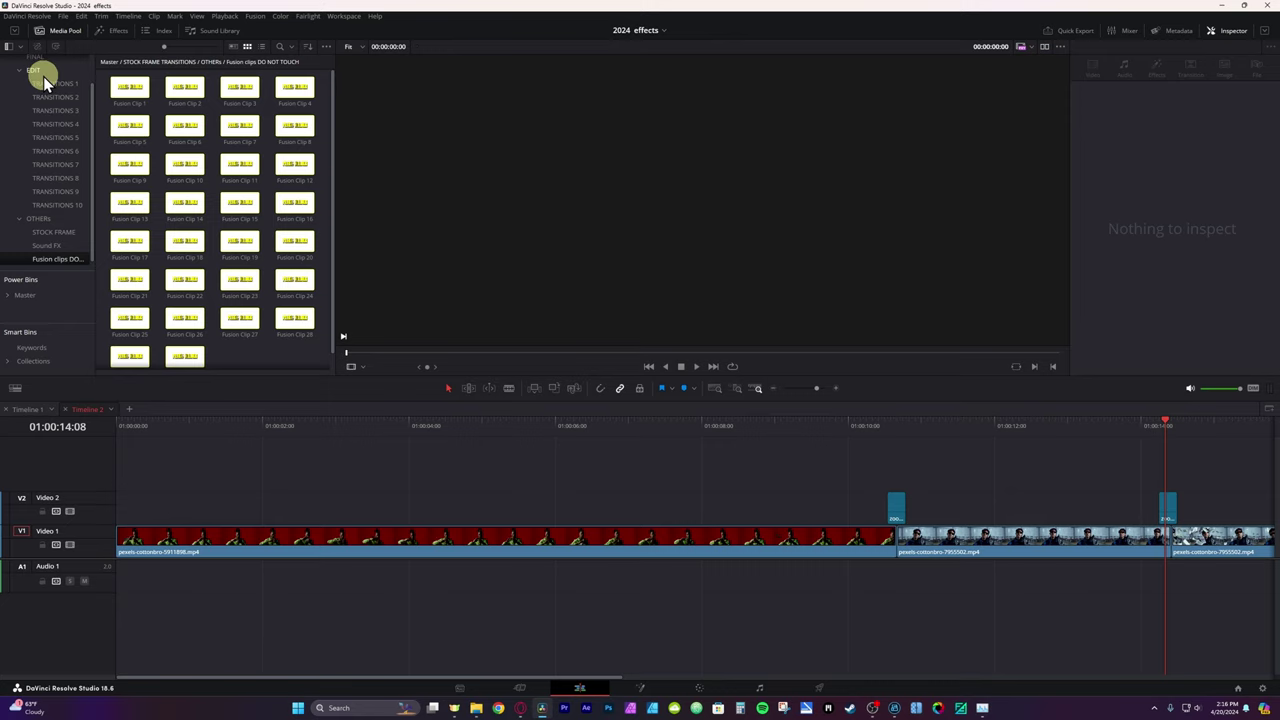
pyautogui.scroll(2, 43, 76)
pyautogui.click(47, 76)
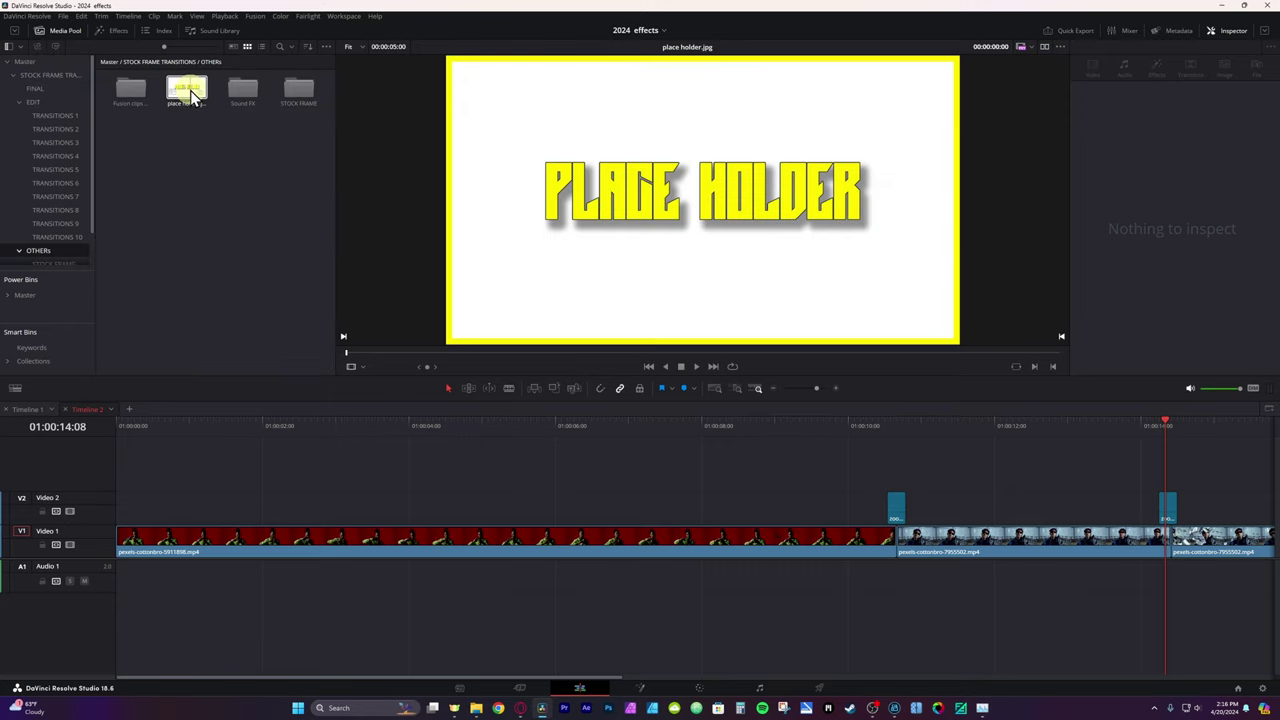
pyautogui.doubleClick(298, 89)
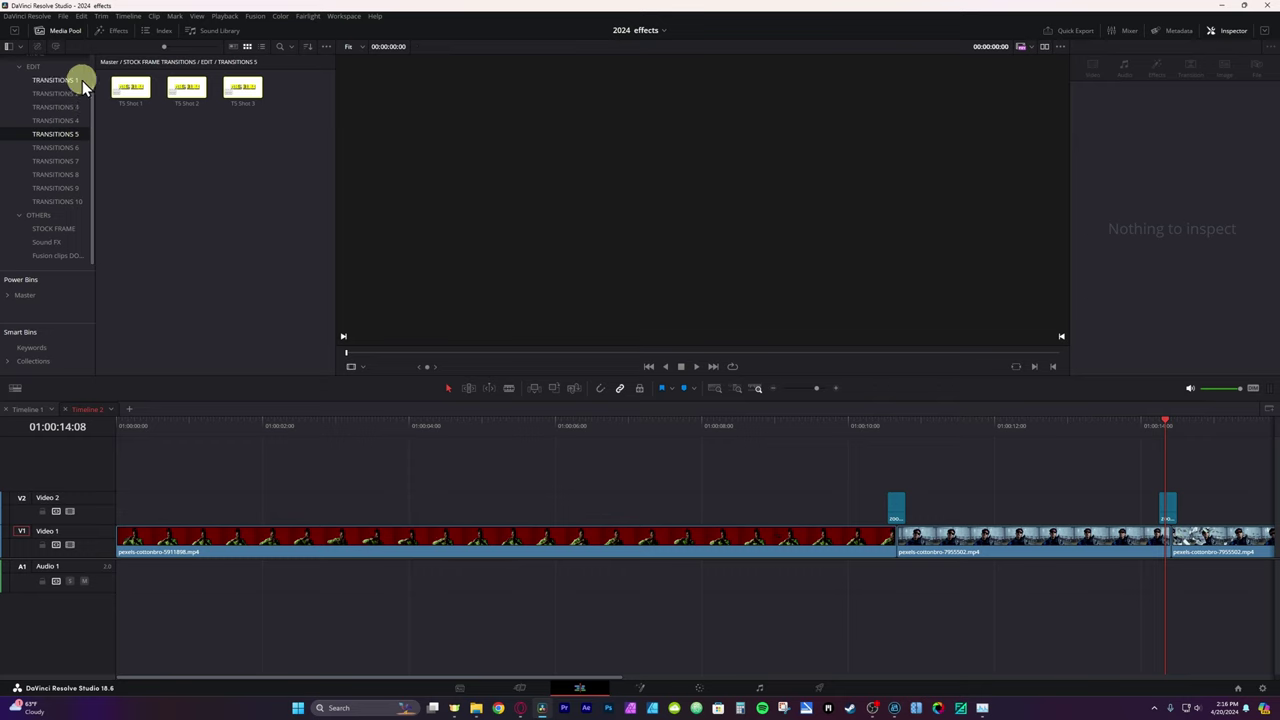
pyautogui.scroll(2, 70, 100)
# Open the Transition 10 timeline from the FINAL bin and play it from the start.
pyautogui.click(40, 89)
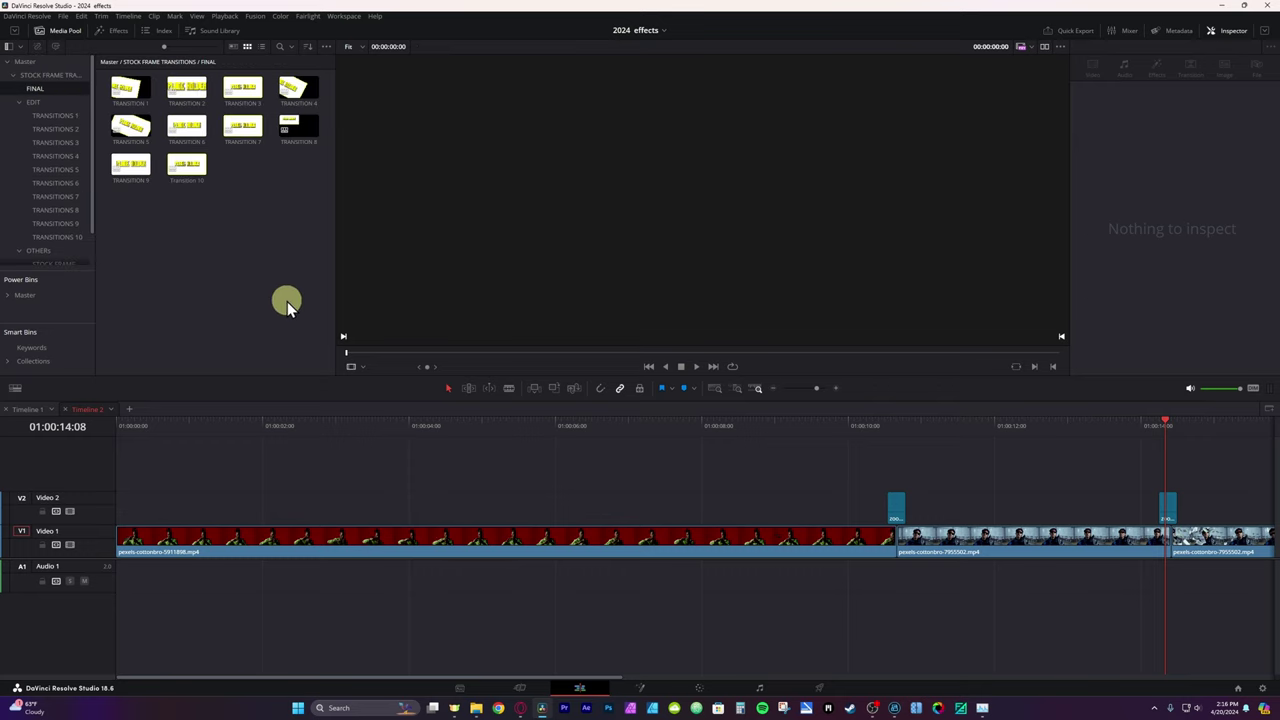
pyautogui.doubleClick(188, 170)
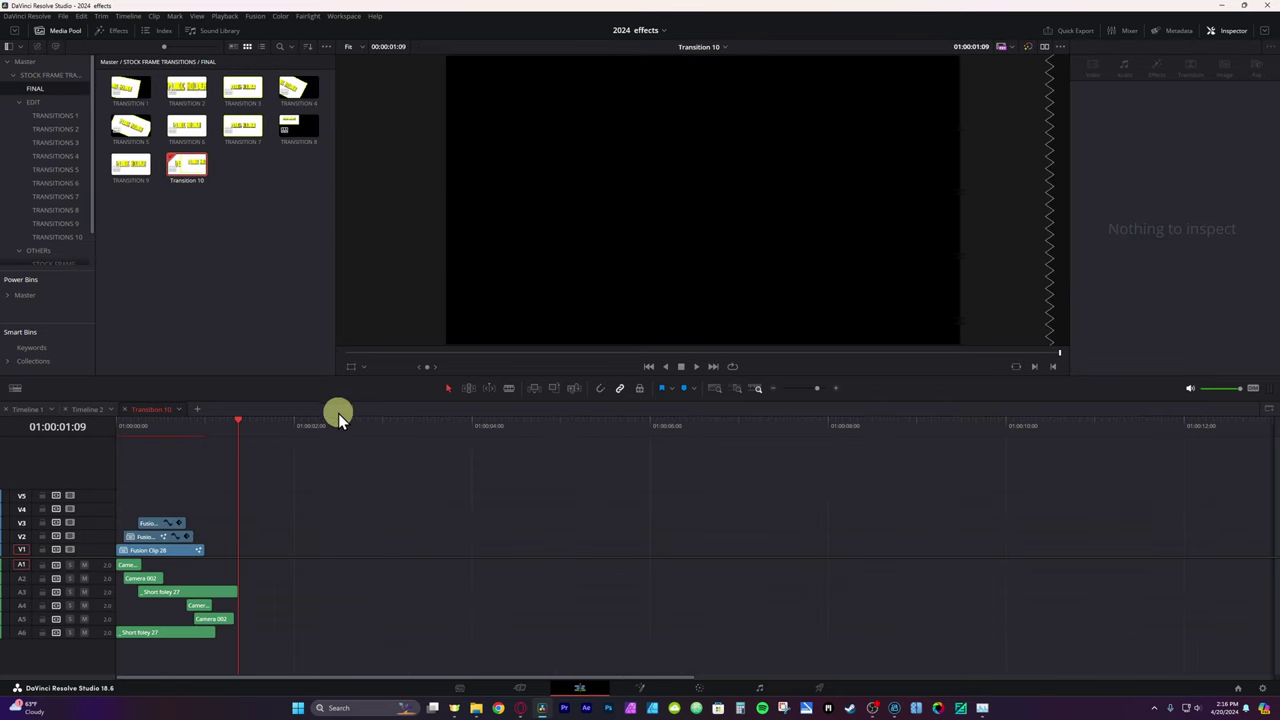
pyautogui.moveTo(237, 423); pyautogui.dragTo(99, 431)
pyautogui.press('space')
# Set the render cache to User and replay the Transition 10 timeline from the start.
pyautogui.click(227, 17)
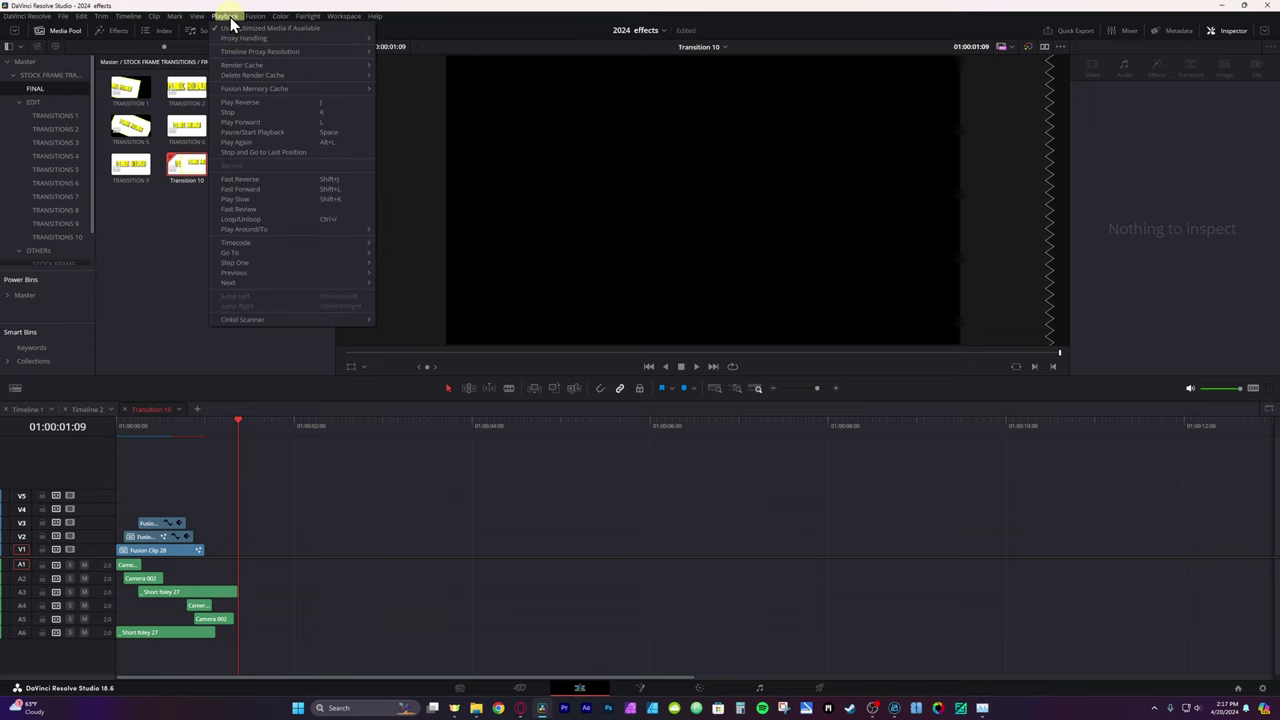
pyautogui.moveTo(261, 67)
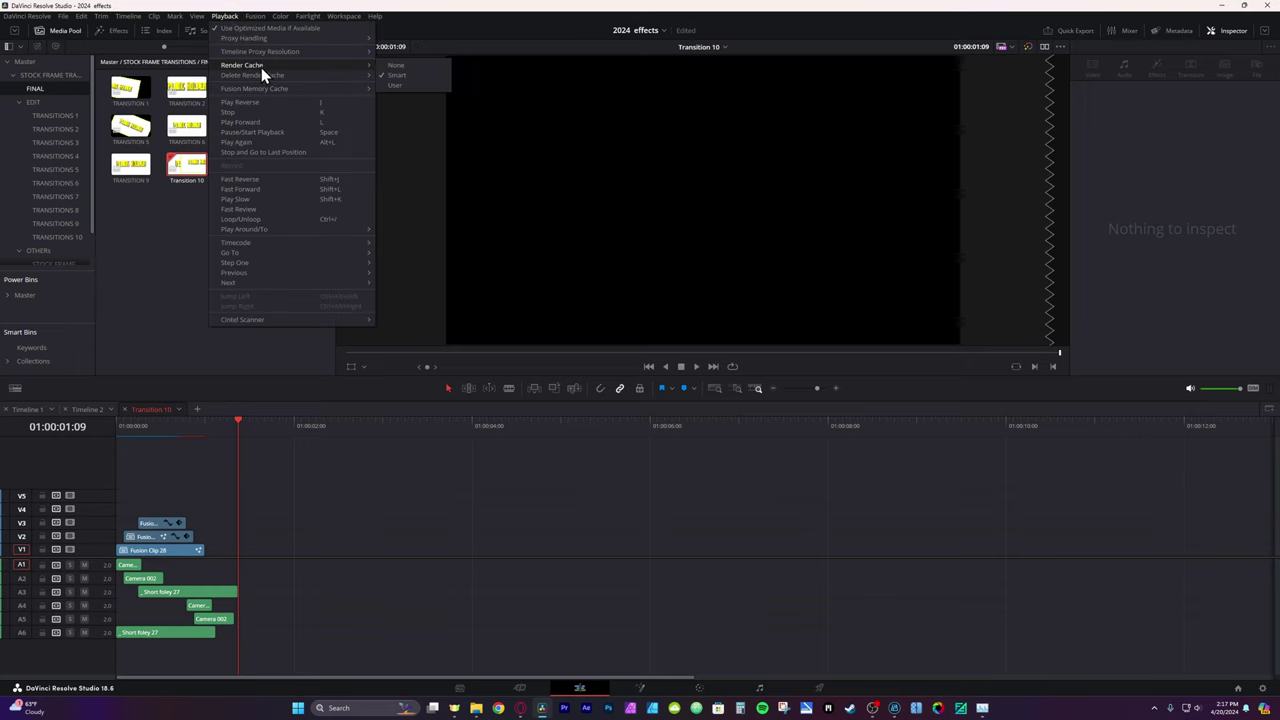
pyautogui.click(390, 86)
pyautogui.press('Home')
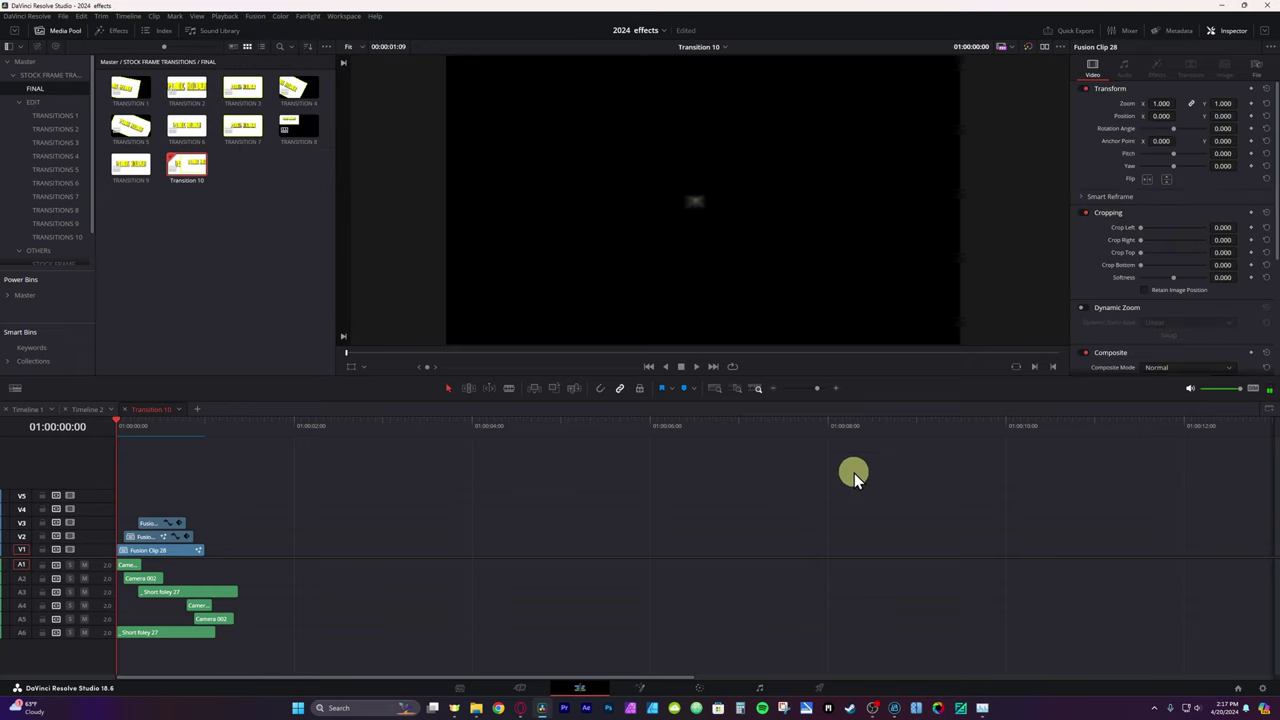
pyautogui.press('space')
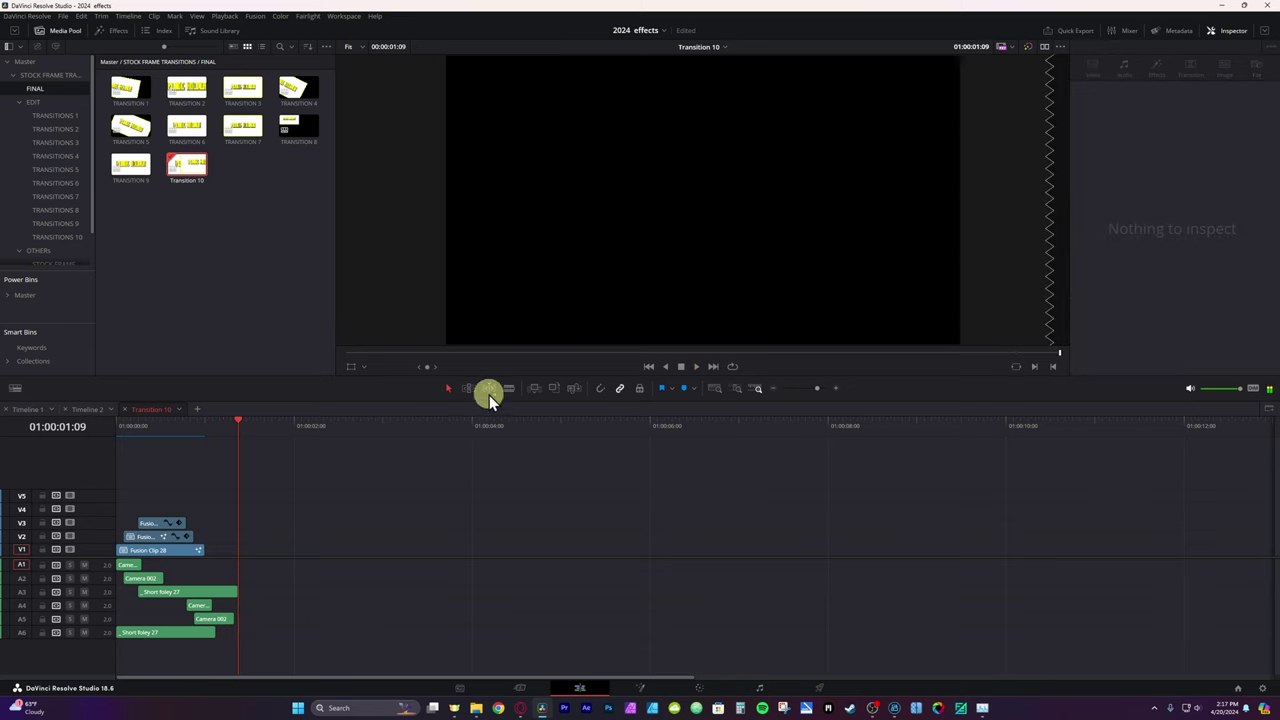
# Open the TRANSITION 8 timeline from the FINAL bin and play it from the start.
pyautogui.doubleClick(298, 125)
pyautogui.click(125, 428)
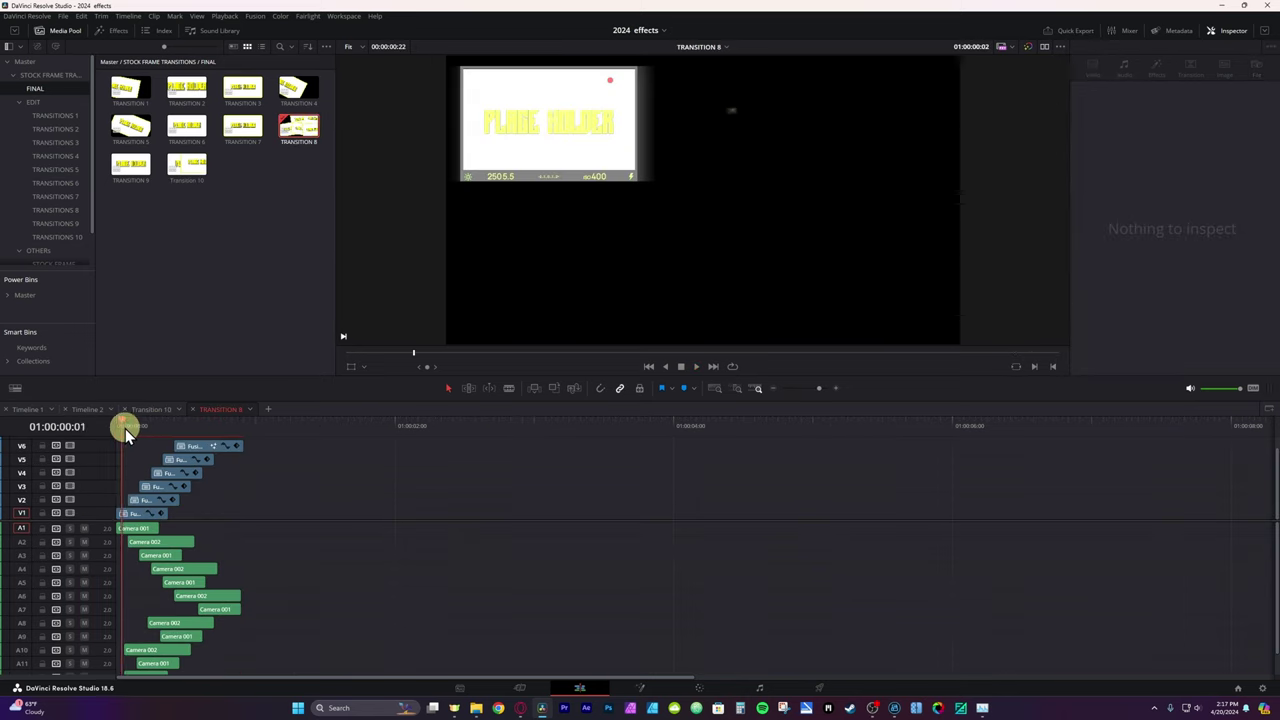
pyautogui.press('space')
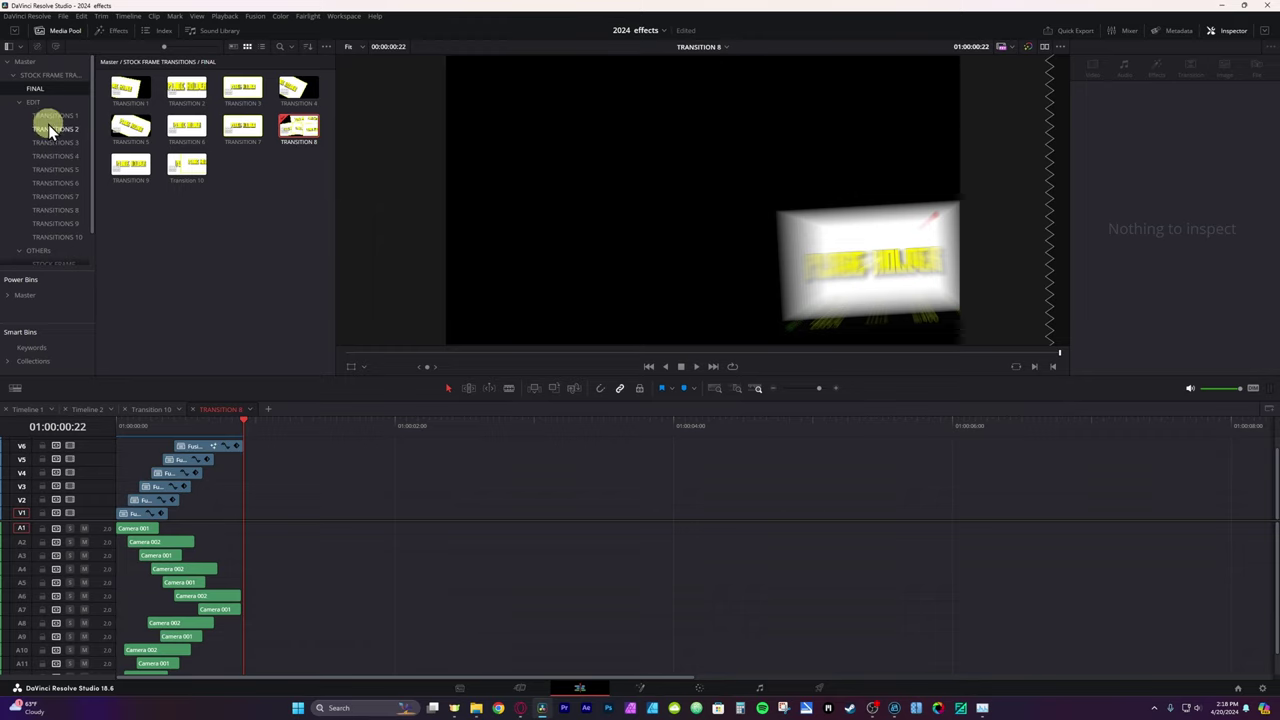
# Import seven stock clips, six pexels-cottonbro videos and Woman-on-a-chair-in-rain-1120424.mp4, from the stock video folder into the TRANSITIONS 8 bin.
pyautogui.click(48, 210)
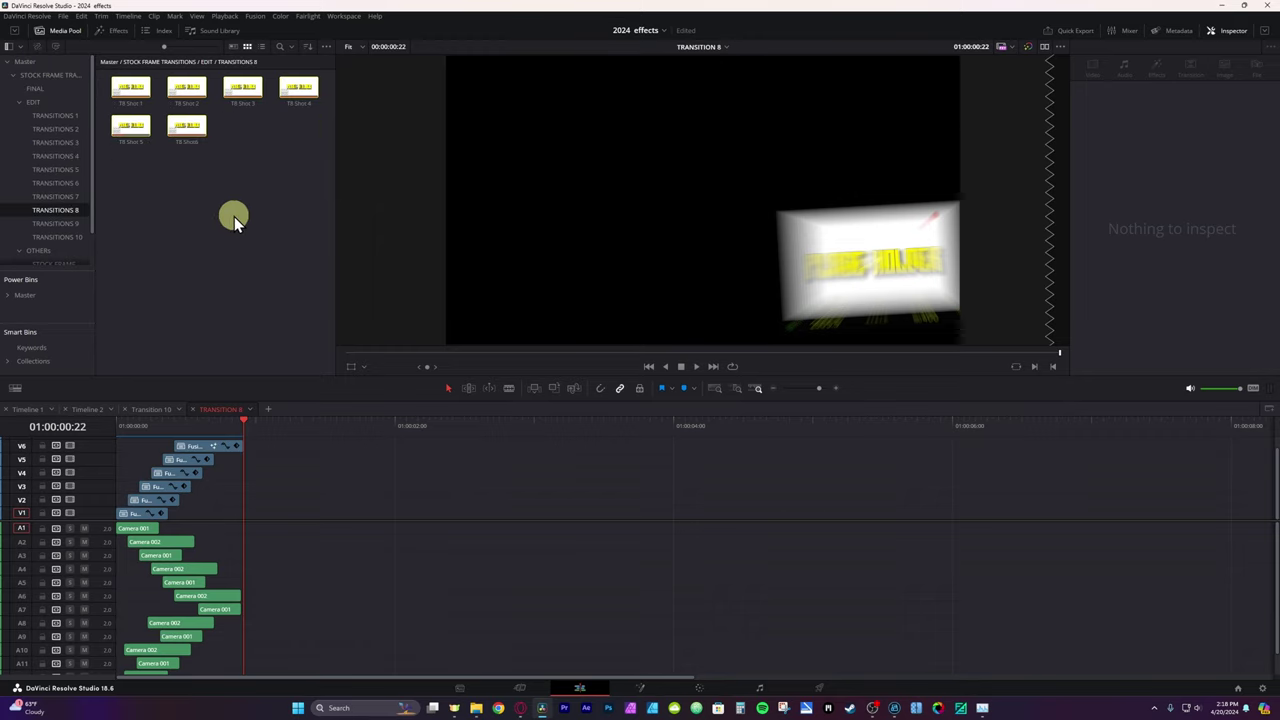
pyautogui.doubleClick(206, 249)
pyautogui.click(256, 164)
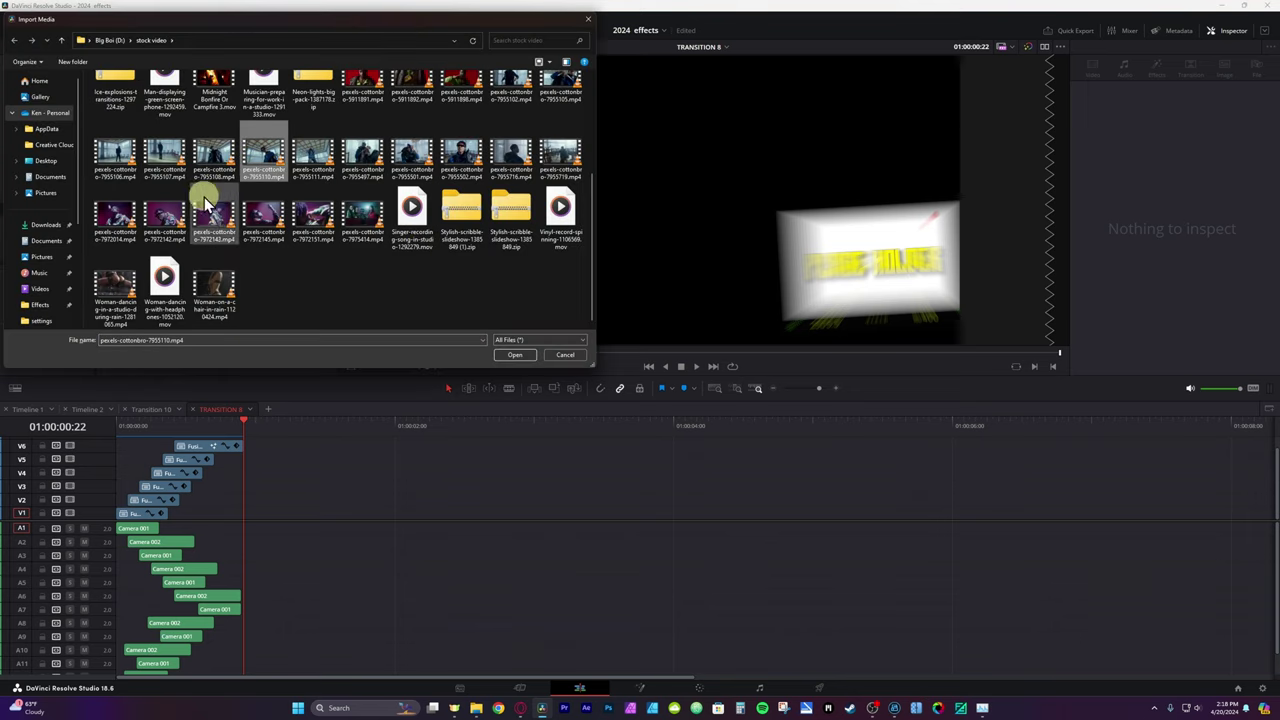
pyautogui.keyDown('ctrl'); pyautogui.click(206, 208); pyautogui.keyUp('ctrl')
pyautogui.keyDown('ctrl'); pyautogui.click(158, 226); pyautogui.keyUp('ctrl')
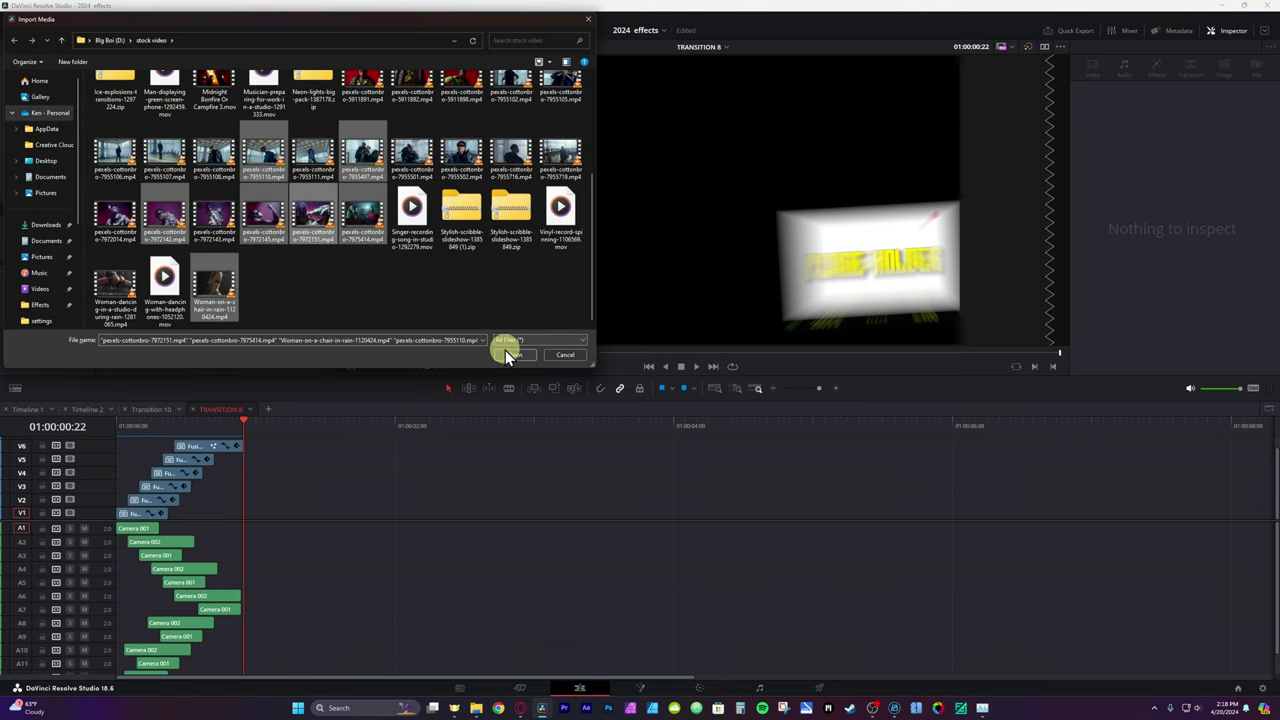
pyautogui.click(507, 355)
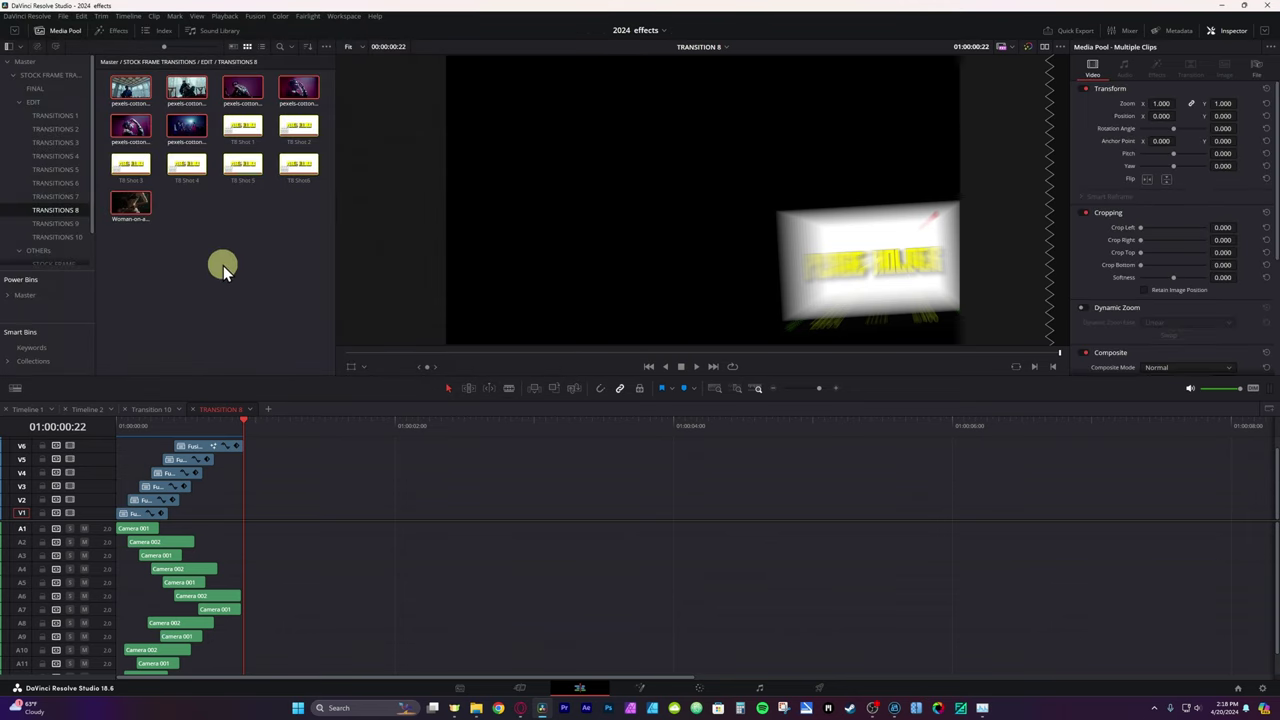
pyautogui.click(232, 294)
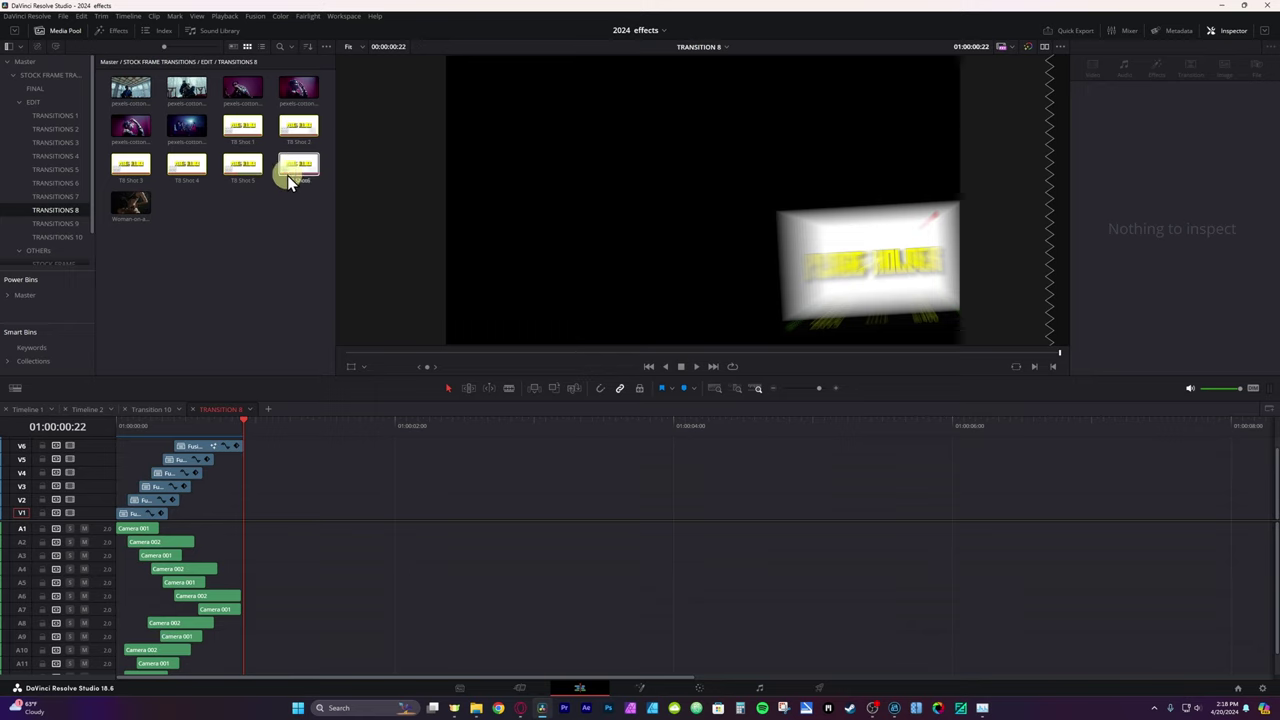
# Replace the place holder in T8 Shot 1 with a freeze frame of pexels-cottonbro-7972142.mp4 on V2, disabling place holder.jpg.
pyautogui.click(244, 138)
pyautogui.doubleClick(244, 138)
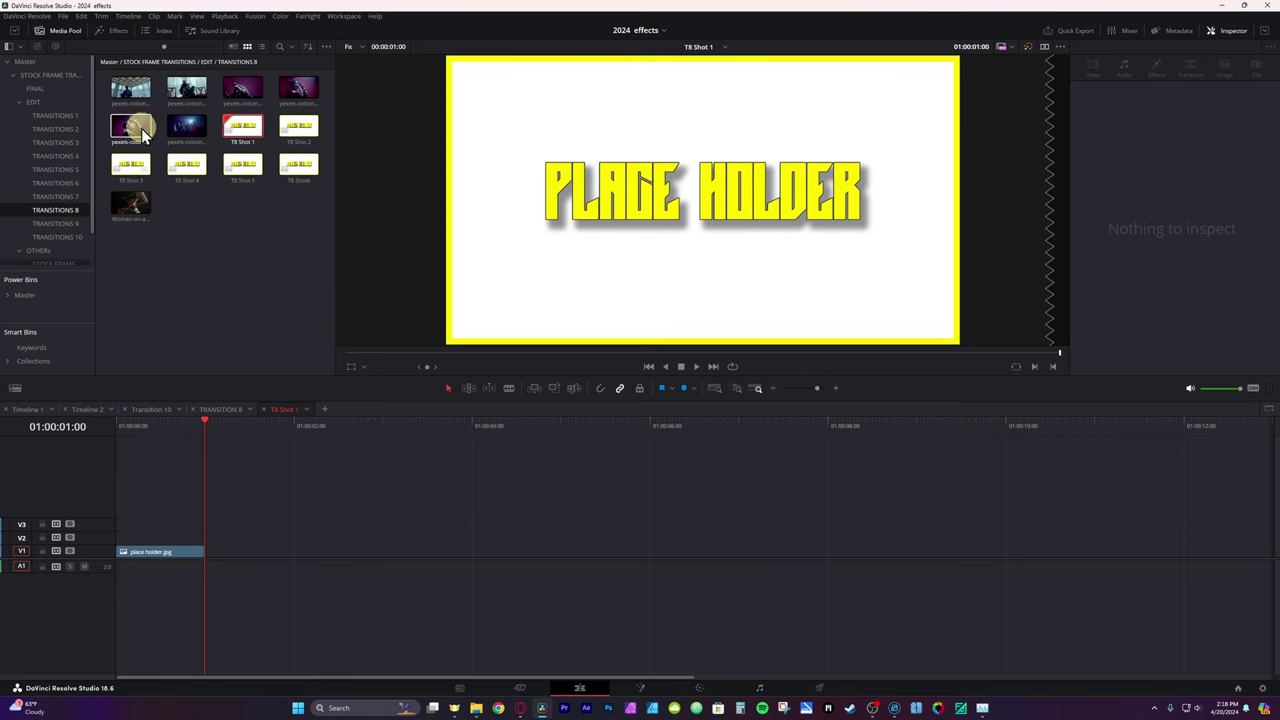
pyautogui.moveTo(242, 88); pyautogui.dragTo(245, 540)
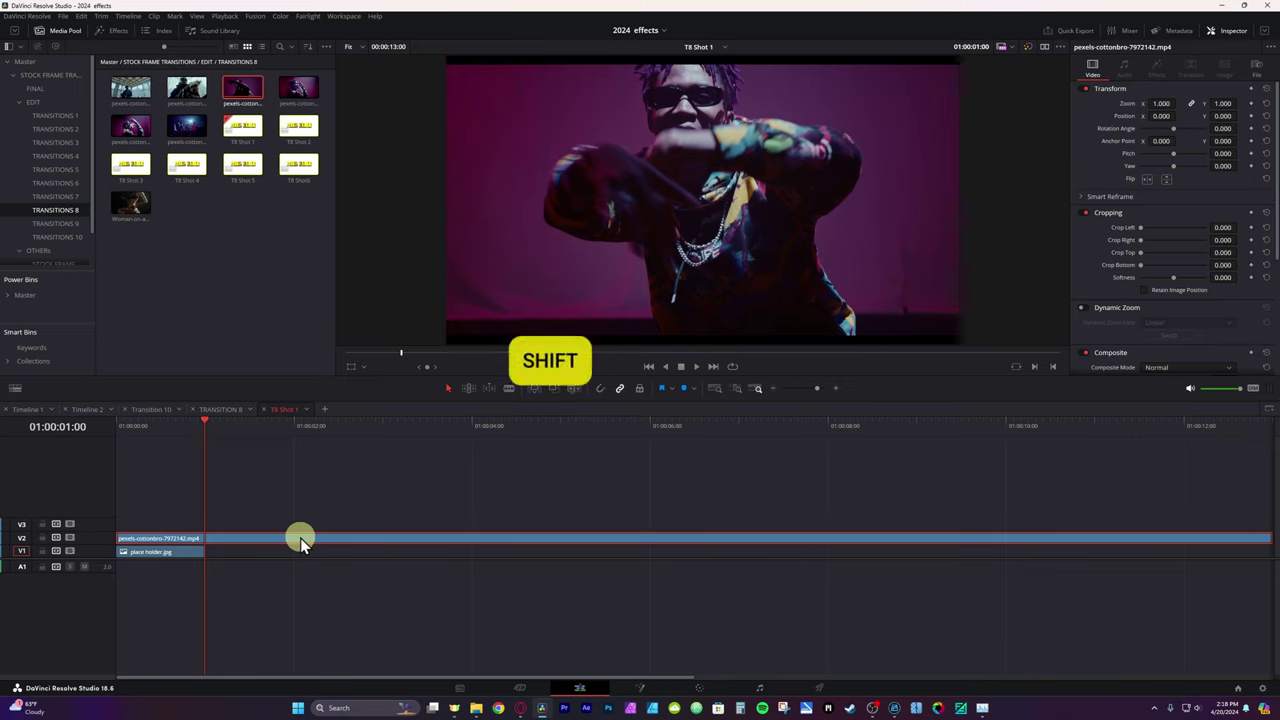
pyautogui.hotkey('shift', 'r')
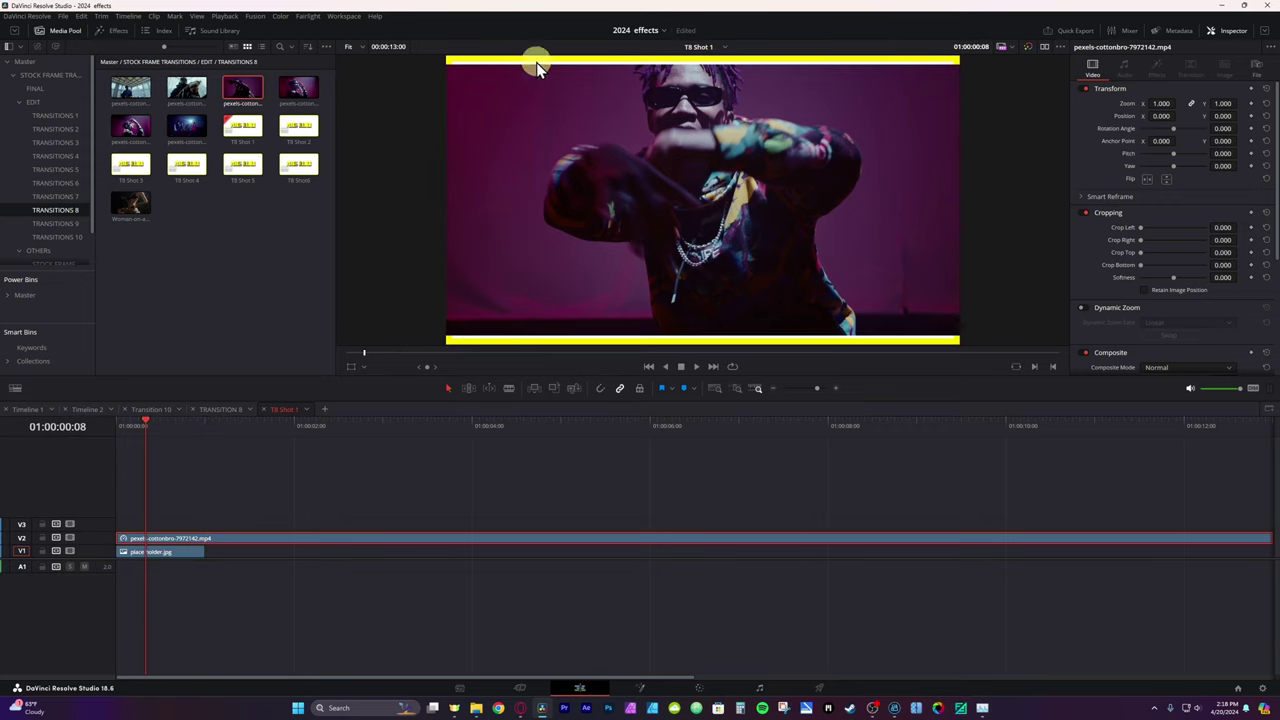
pyautogui.click(163, 555)
pyautogui.press('d')
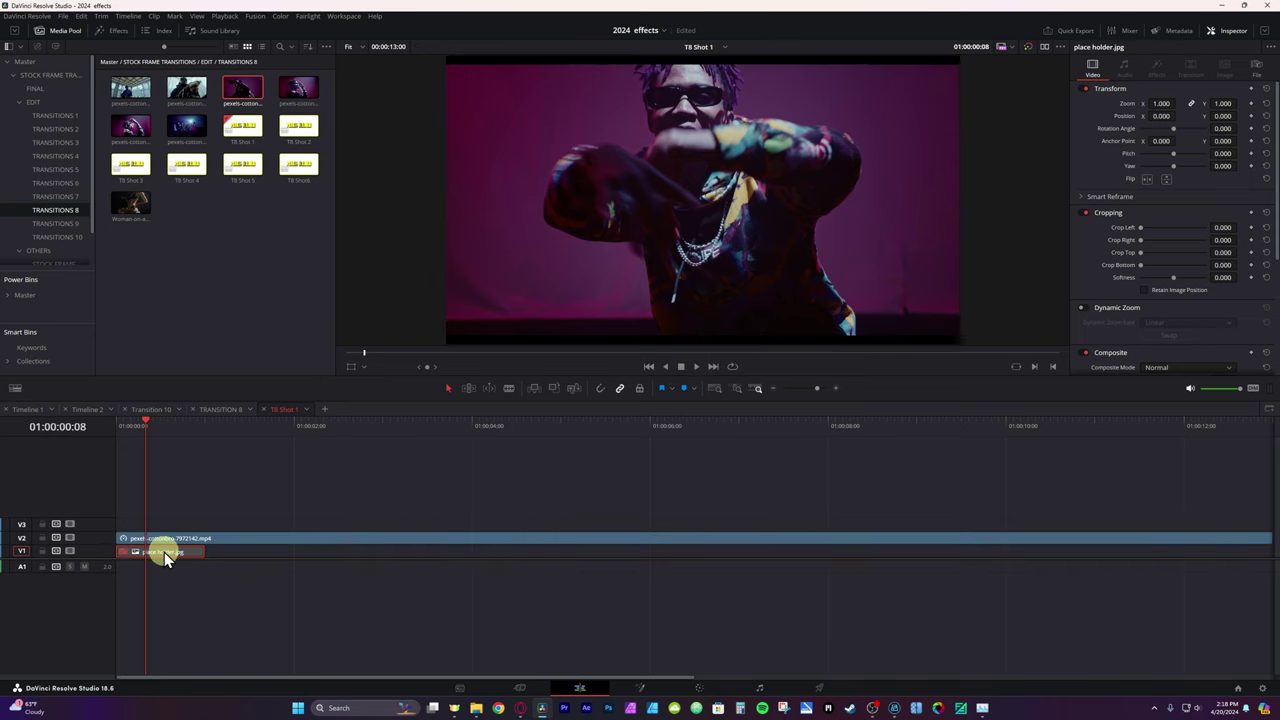
# In T8 Shot 2, add pexels-cottonbro-7955497.mp4 on V2, freeze it at 01:00:06:06 and disable place holder.jpg.
pyautogui.doubleClick(298, 130)
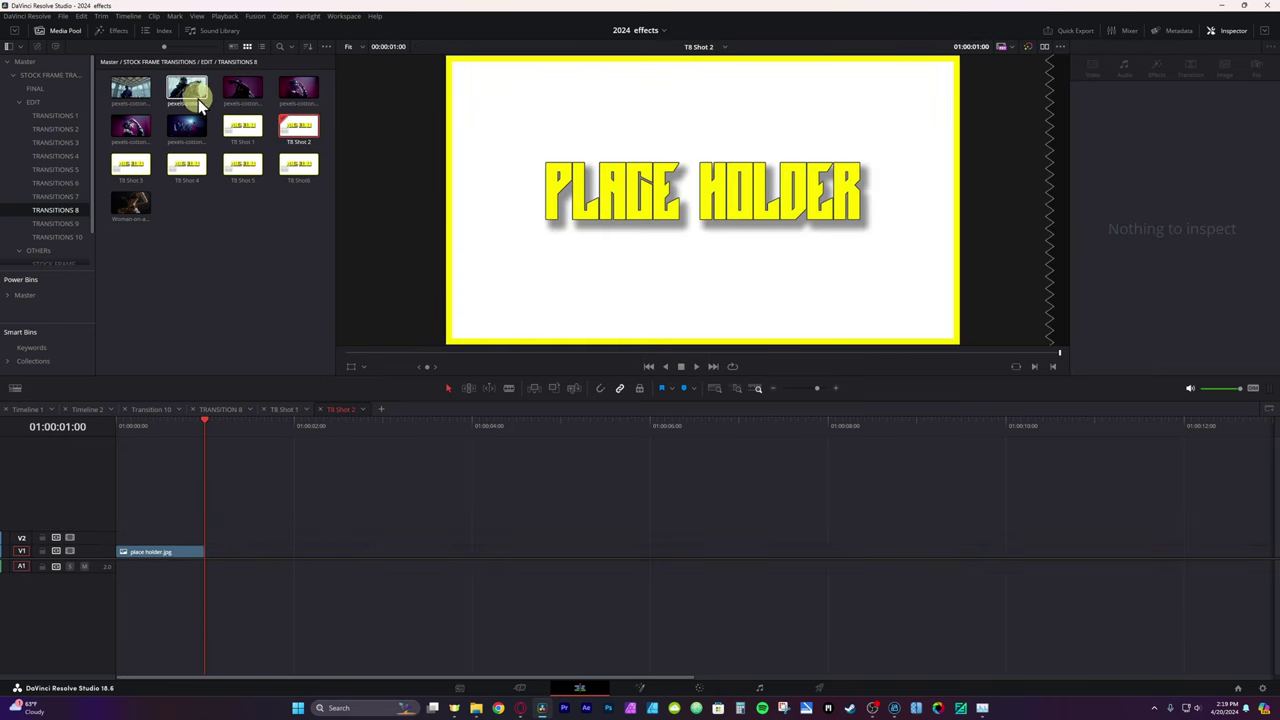
pyautogui.moveTo(198, 99); pyautogui.dragTo(294, 543)
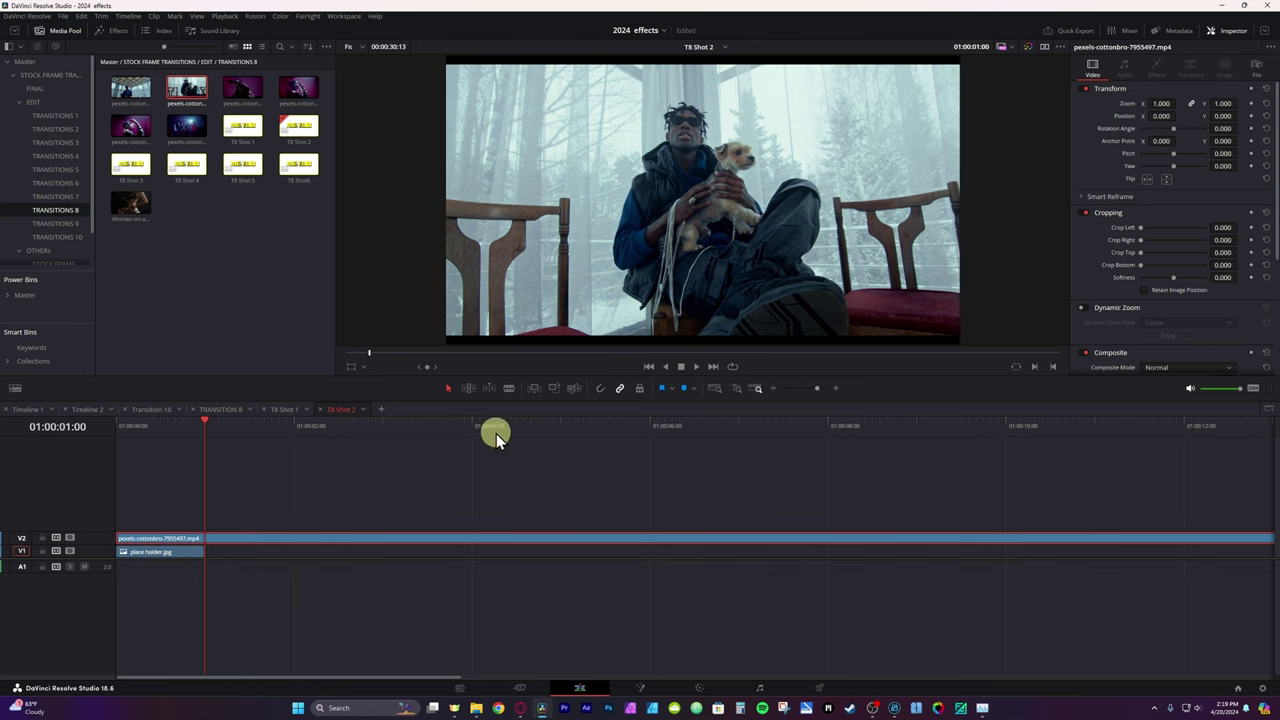
pyautogui.moveTo(496, 433); pyautogui.dragTo(672, 428)
pyautogui.hotkey('shift', 'r')
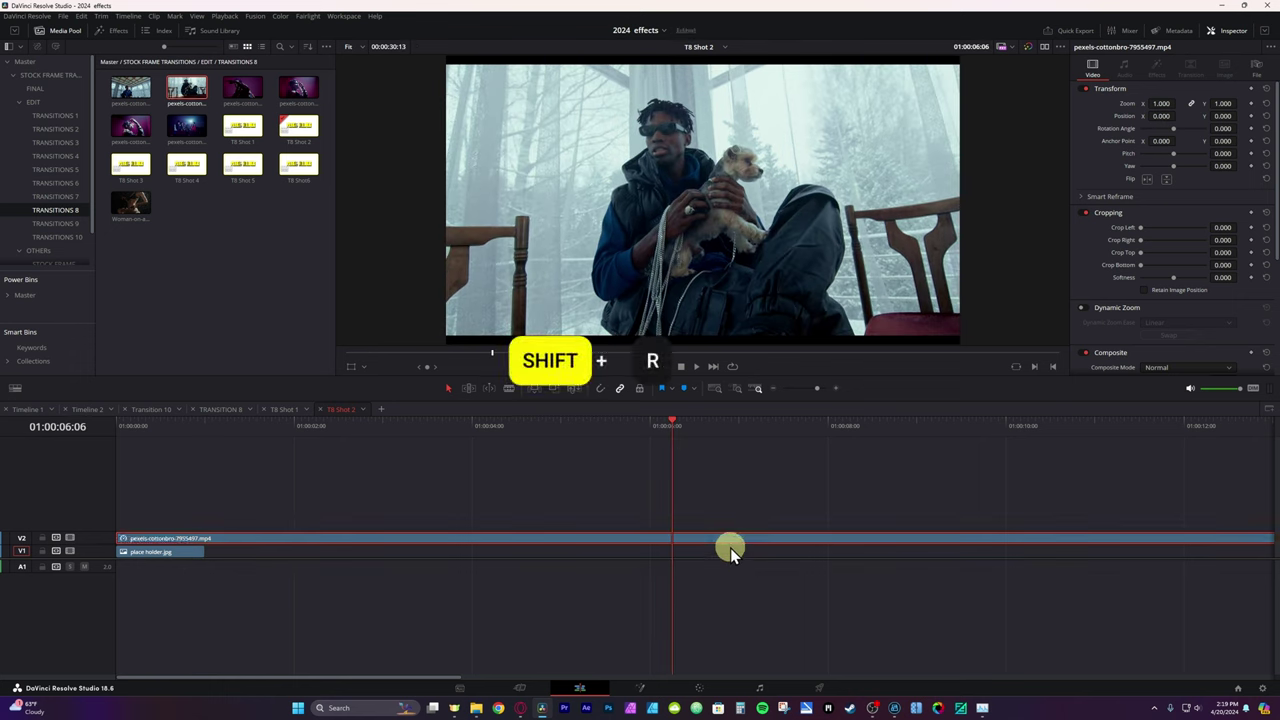
pyautogui.click(155, 425)
pyautogui.click(186, 554)
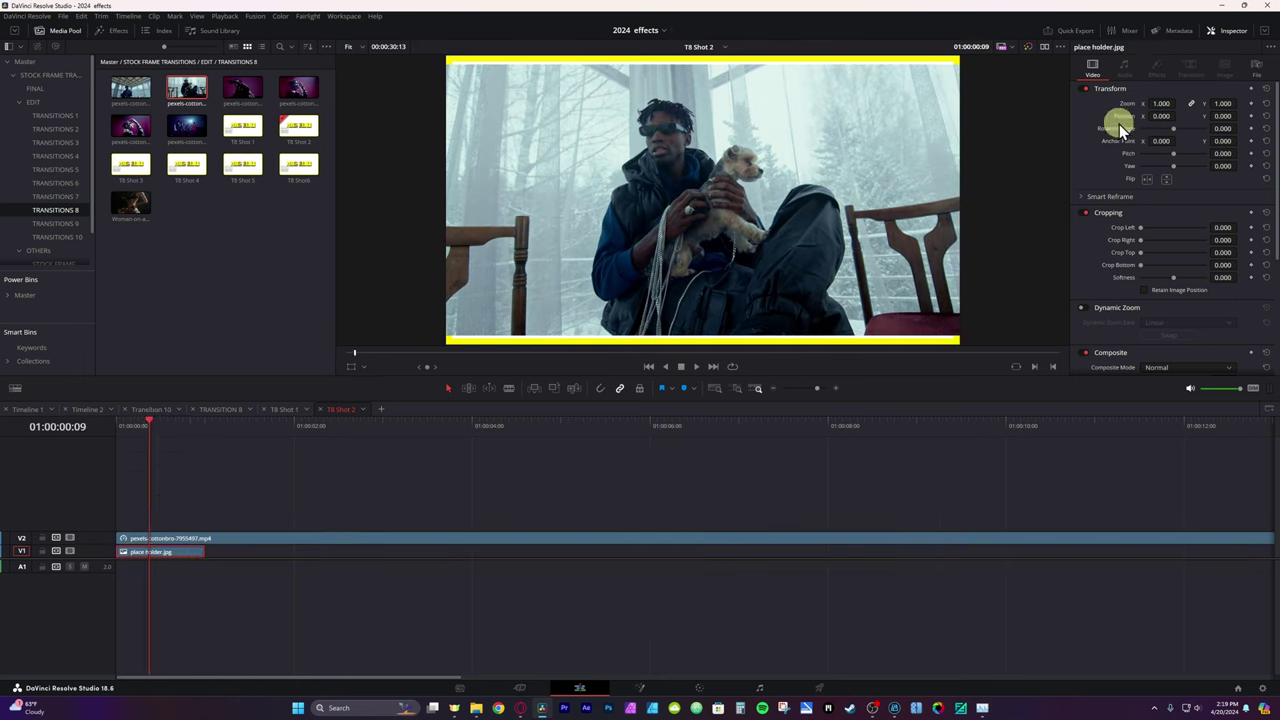
pyautogui.press('d')
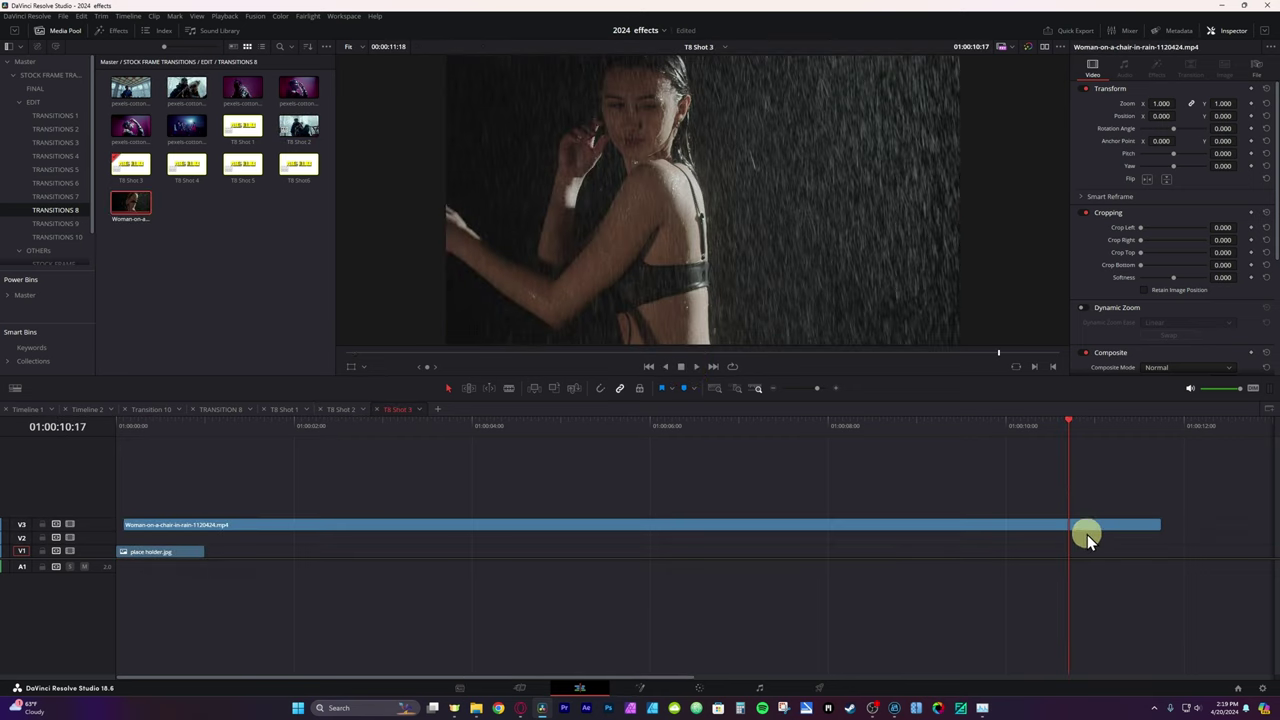
# In T8 Shot 3, freeze Woman-on-a-chair-in-rain-1120424.mp4 at 01:00:10:17 and place it at the timeline start on V4.
pyautogui.click(1093, 528)
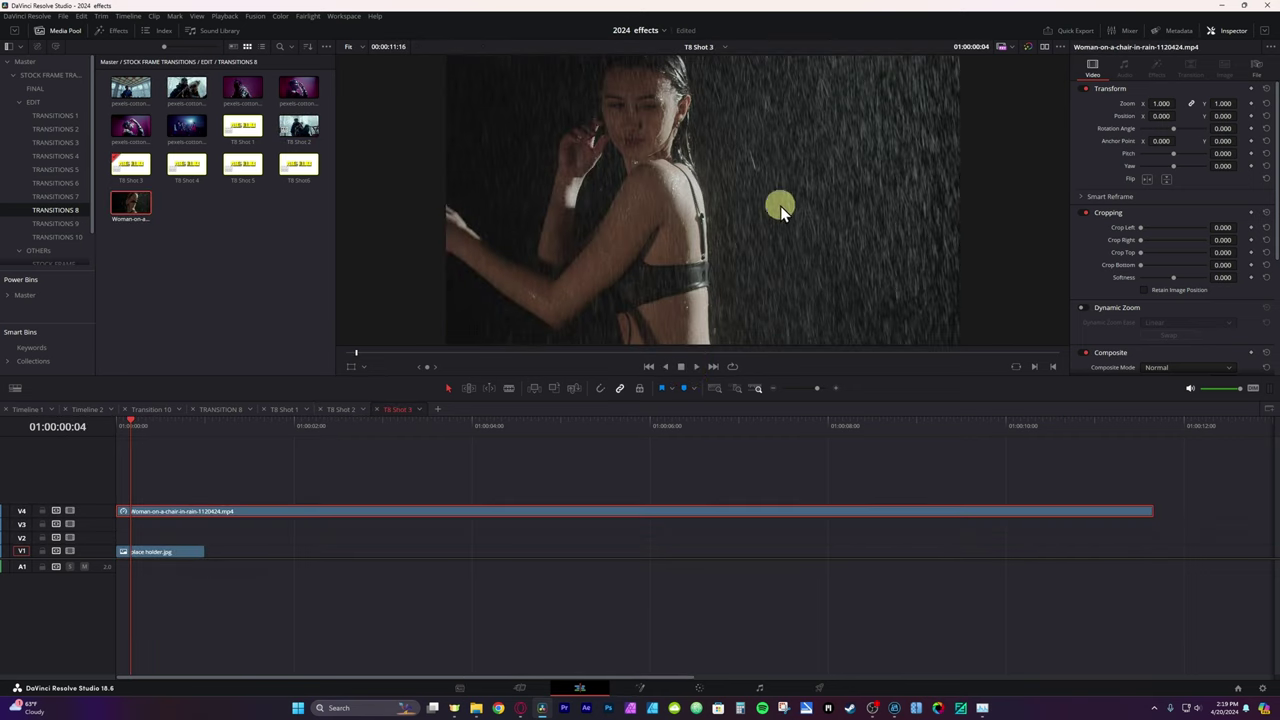
pyautogui.moveTo(798, 153); pyautogui.dragTo(796, 115)
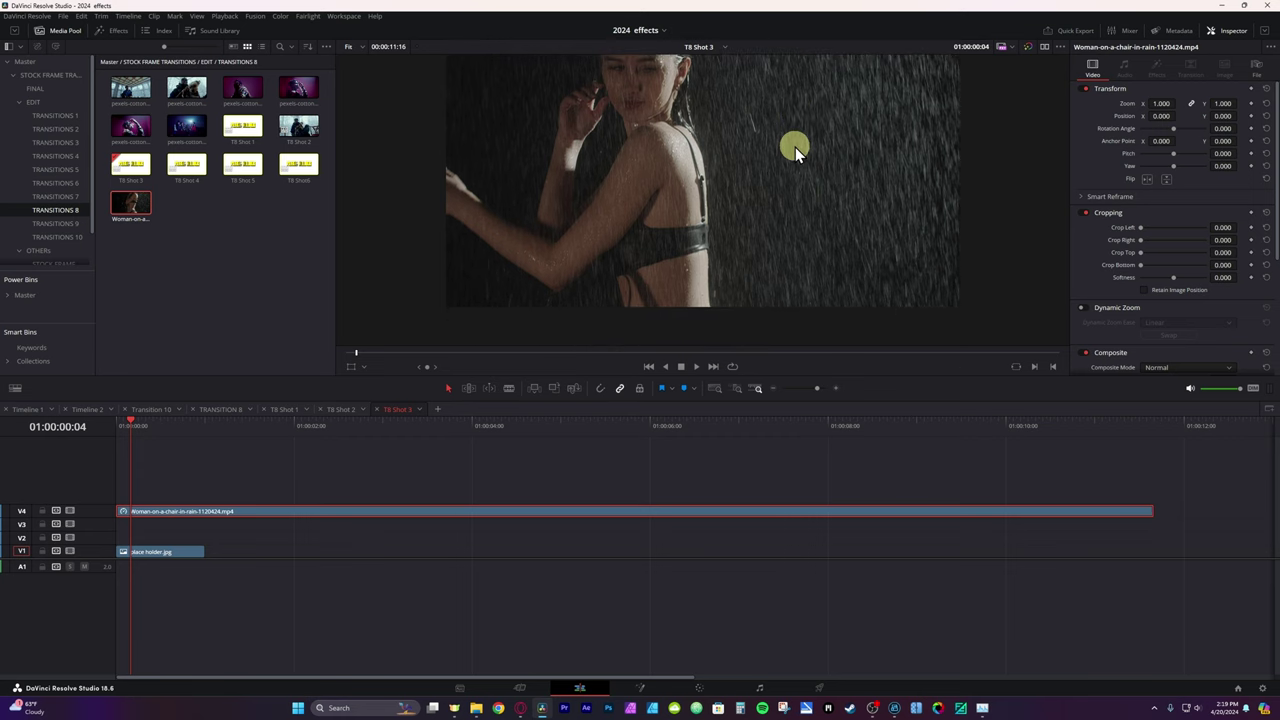
pyautogui.scroll(-1, 704, 163)
pyautogui.scroll(2, 706, 164)
pyautogui.scroll(-2, 712, 166)
pyautogui.scroll(-1, 712, 166)
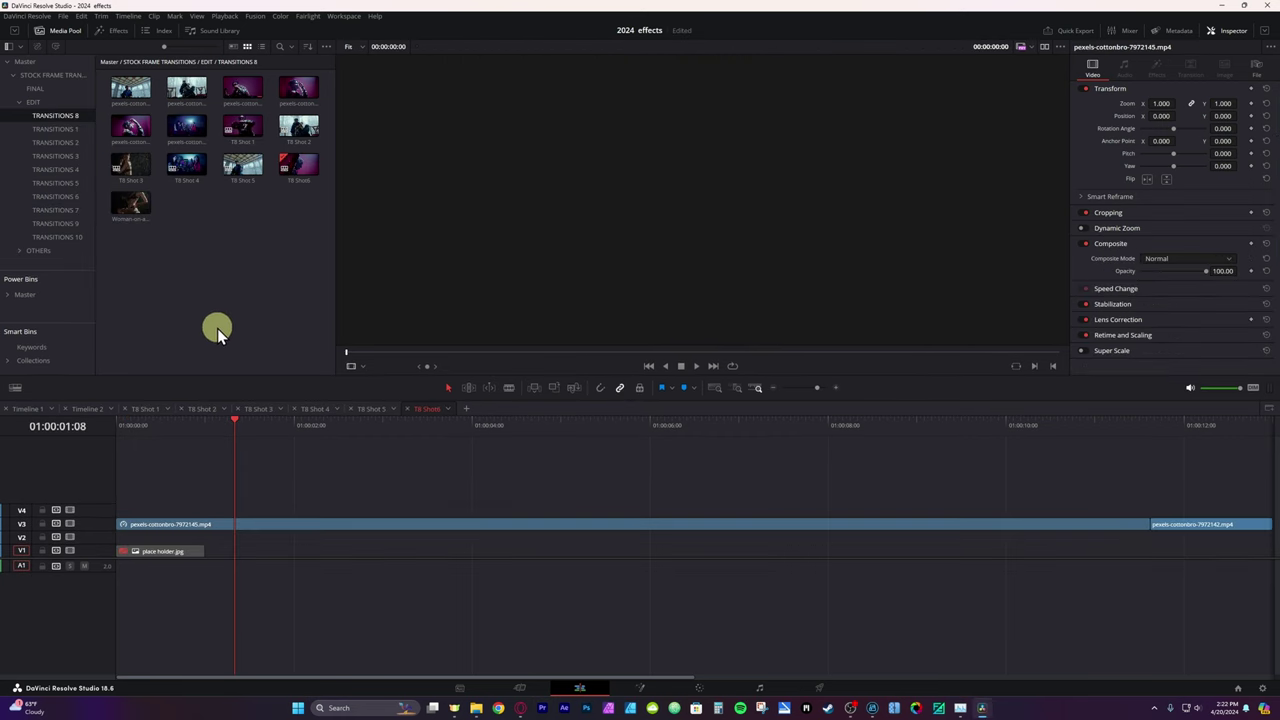
# Open the TRANSITION 8 timeline from the FINAL bin, replay it from the start and park the playhead at 01:00:00:15.
pyautogui.click(52, 88)
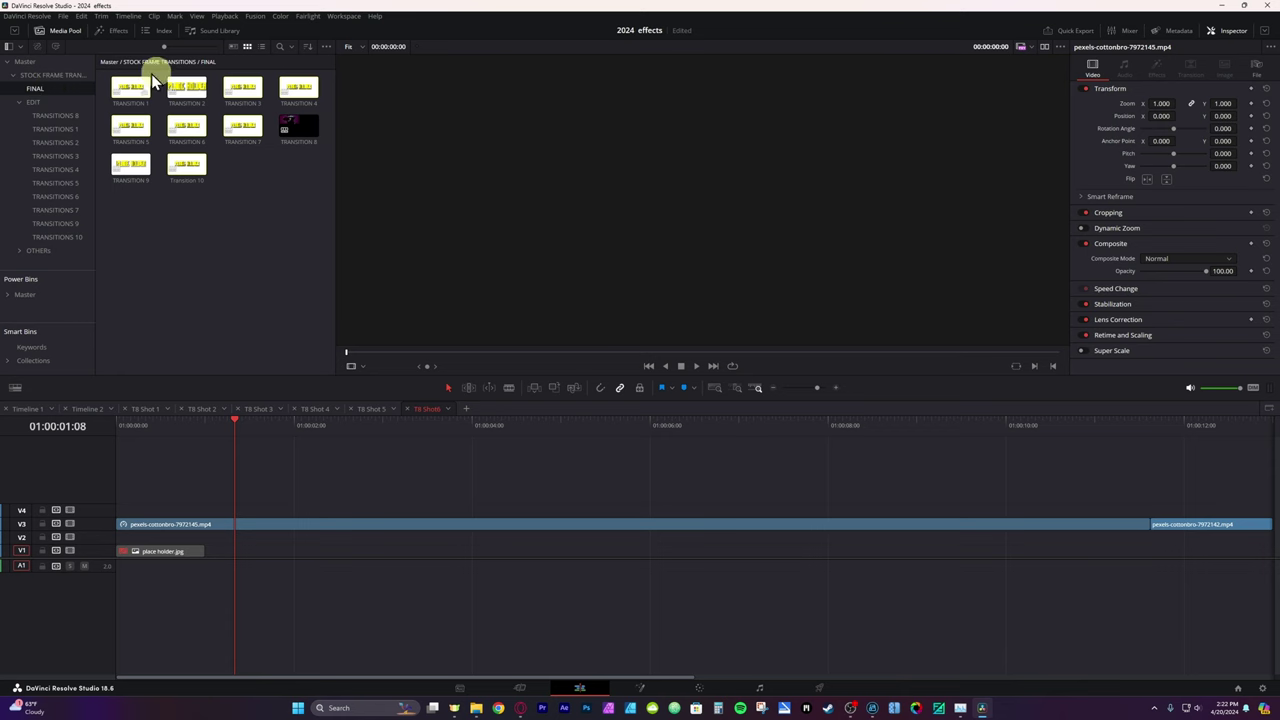
pyautogui.doubleClick(295, 138)
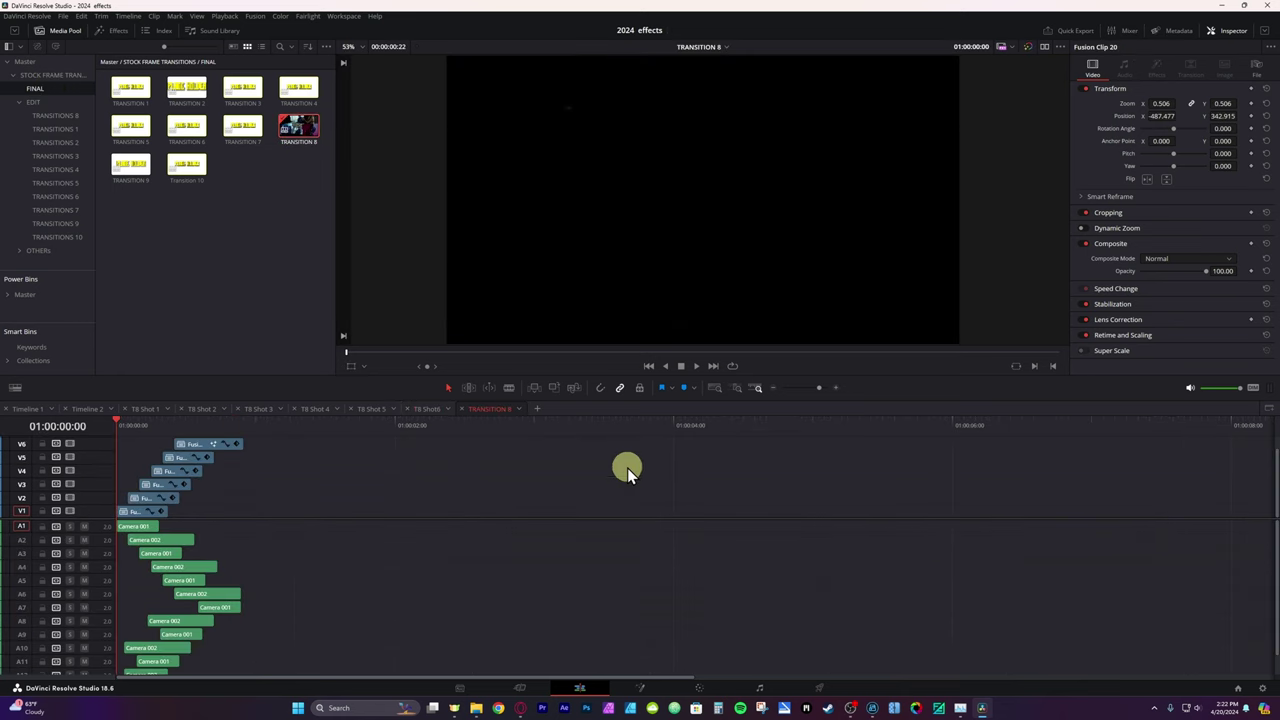
pyautogui.click(433, 485)
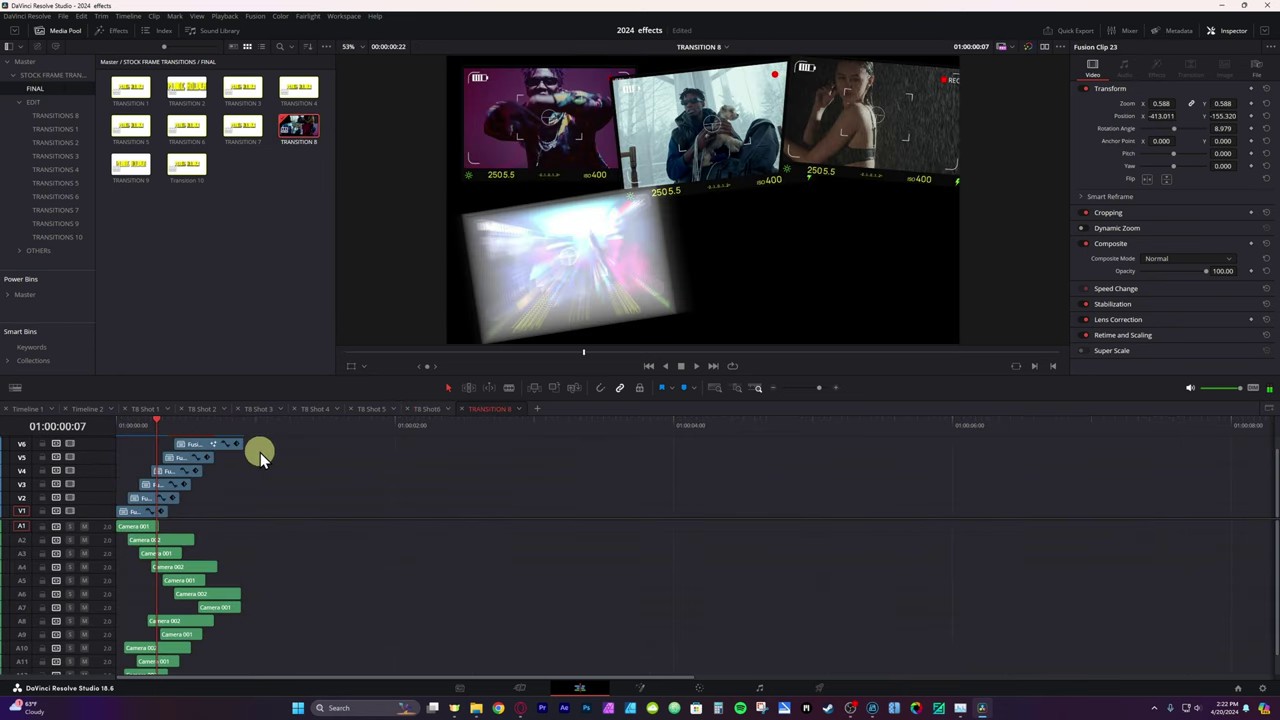
pyautogui.click(122, 426)
pyautogui.press('space')
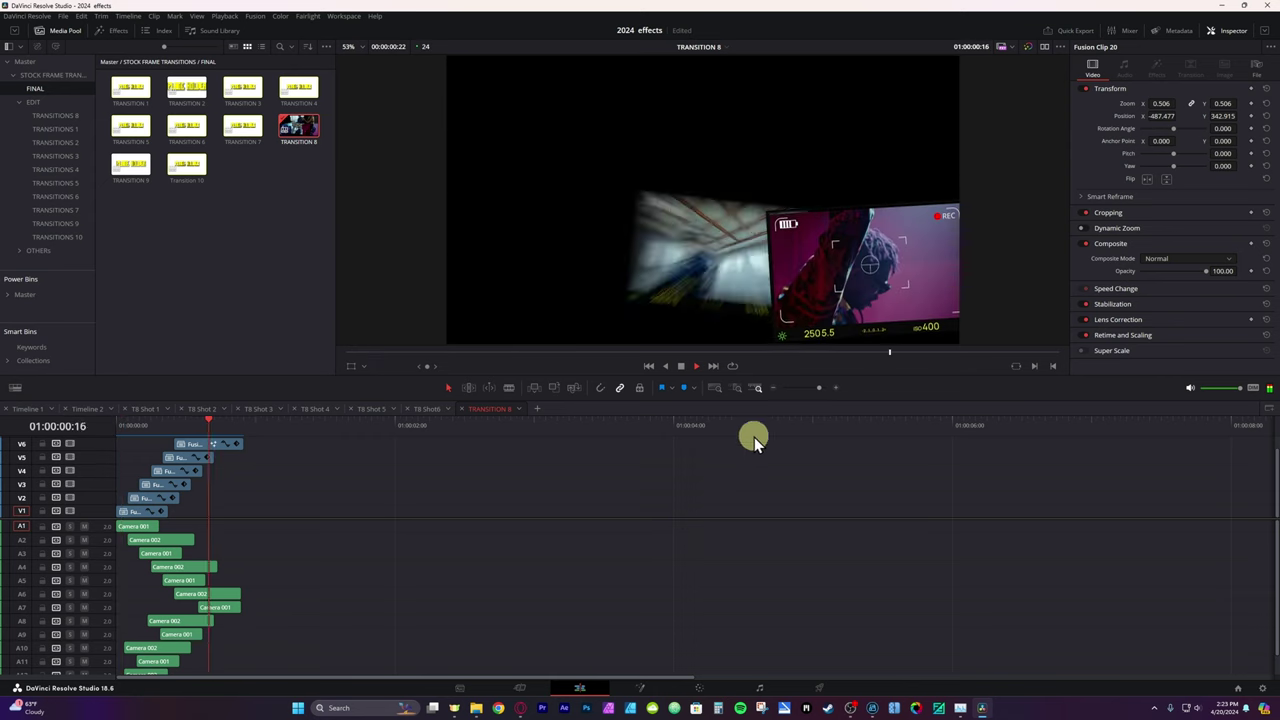
pyautogui.click(206, 429)
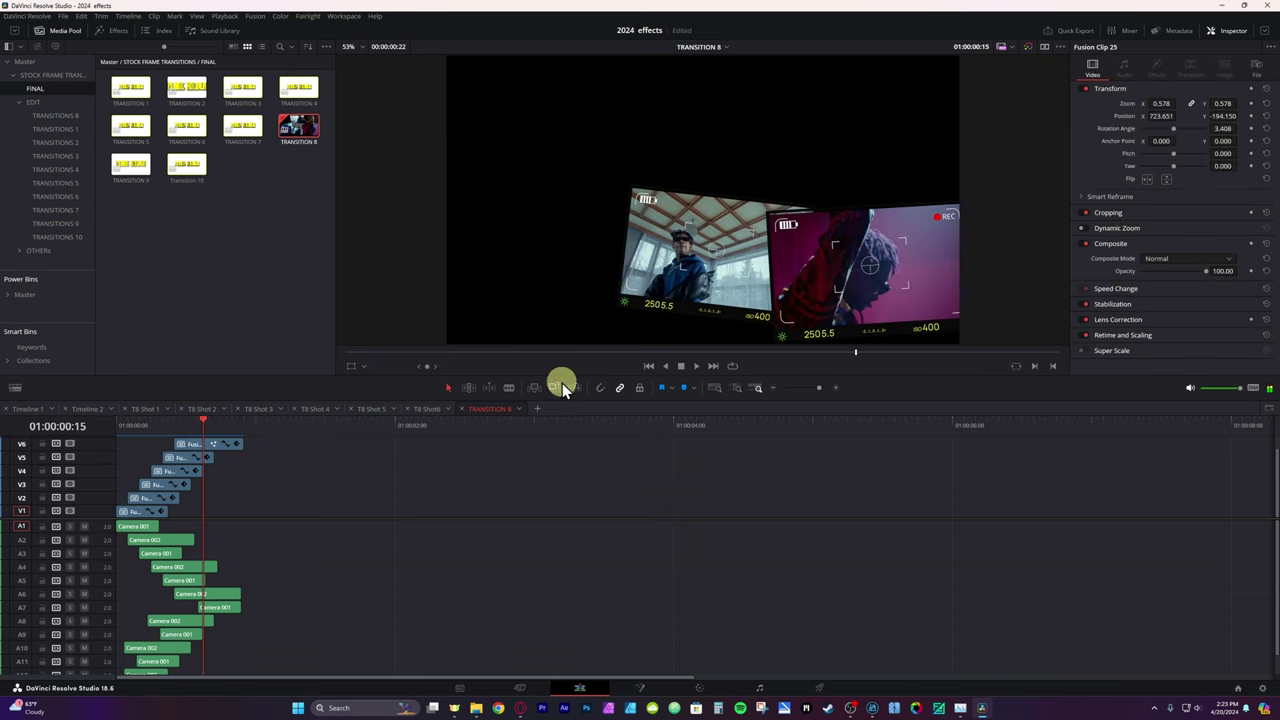
# Place TRANSITION 8 on Video 2 of Timeline 1 at about 01:00:44 and ripple-delete music video footage up to 01:01:11:02 for a cut beneath it.
pyautogui.click(22, 409)
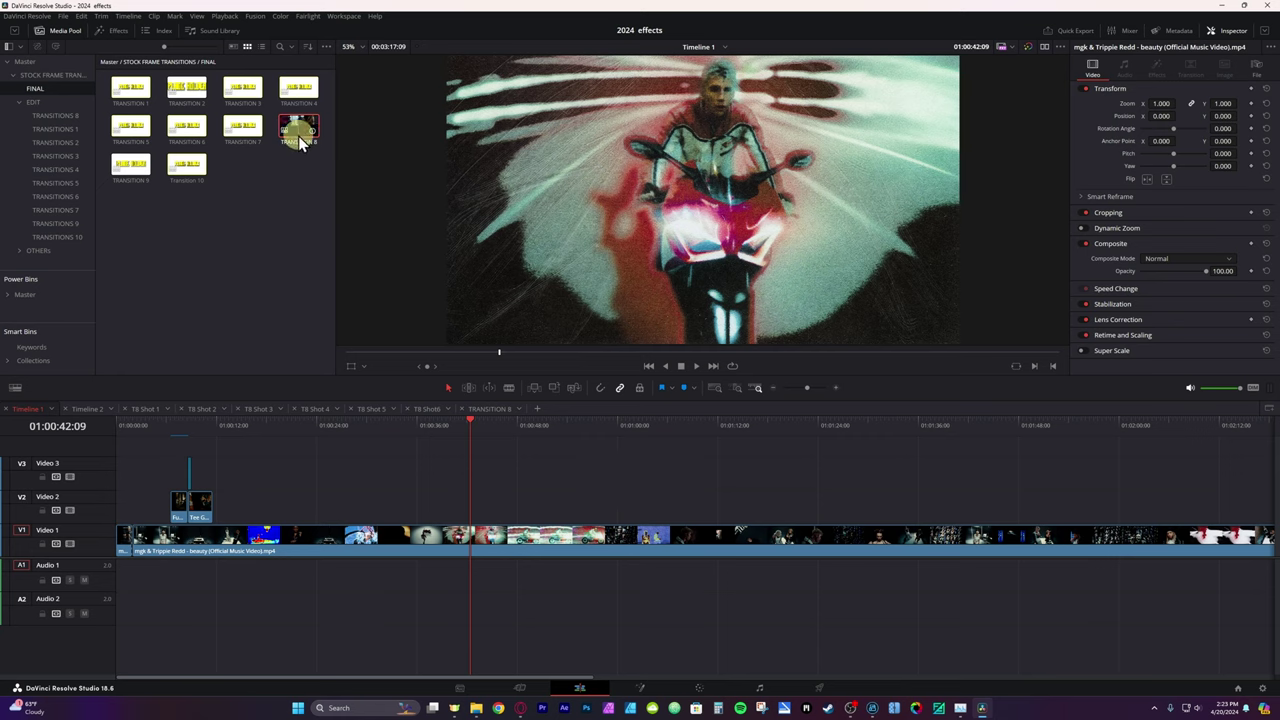
pyautogui.moveTo(300, 135); pyautogui.dragTo(484, 505)
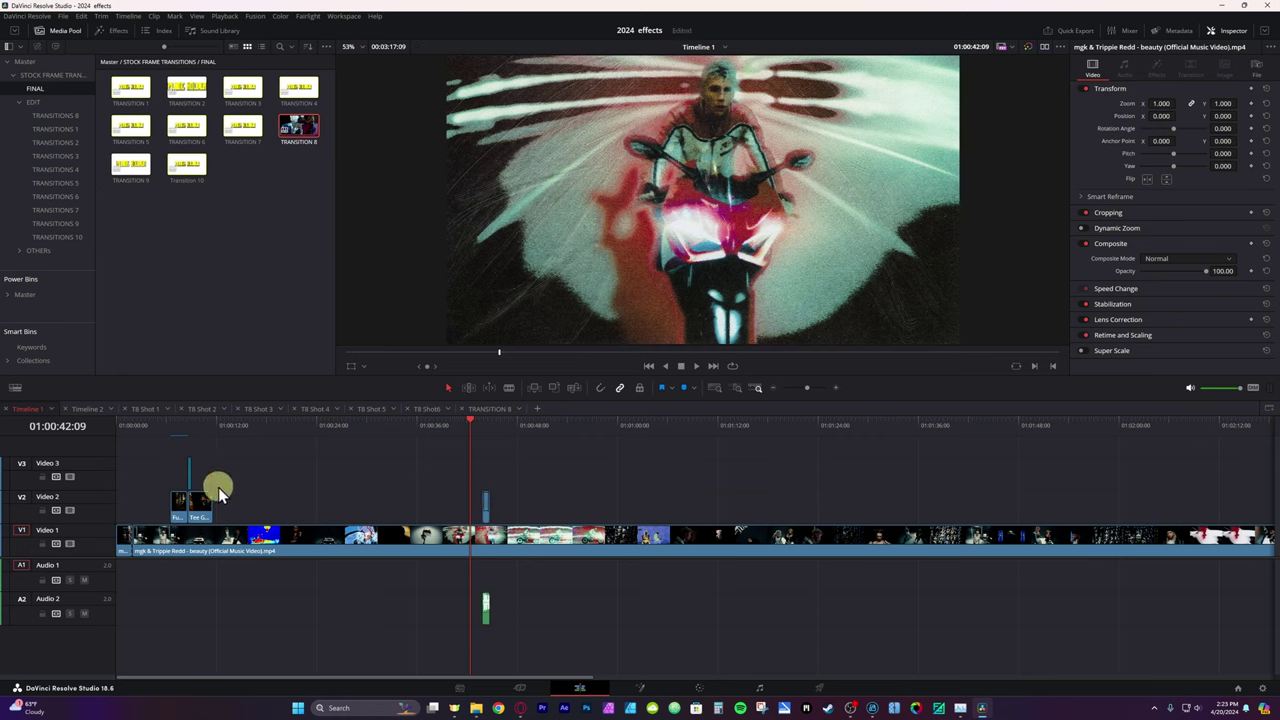
pyautogui.click(710, 428)
pyautogui.click(735, 541)
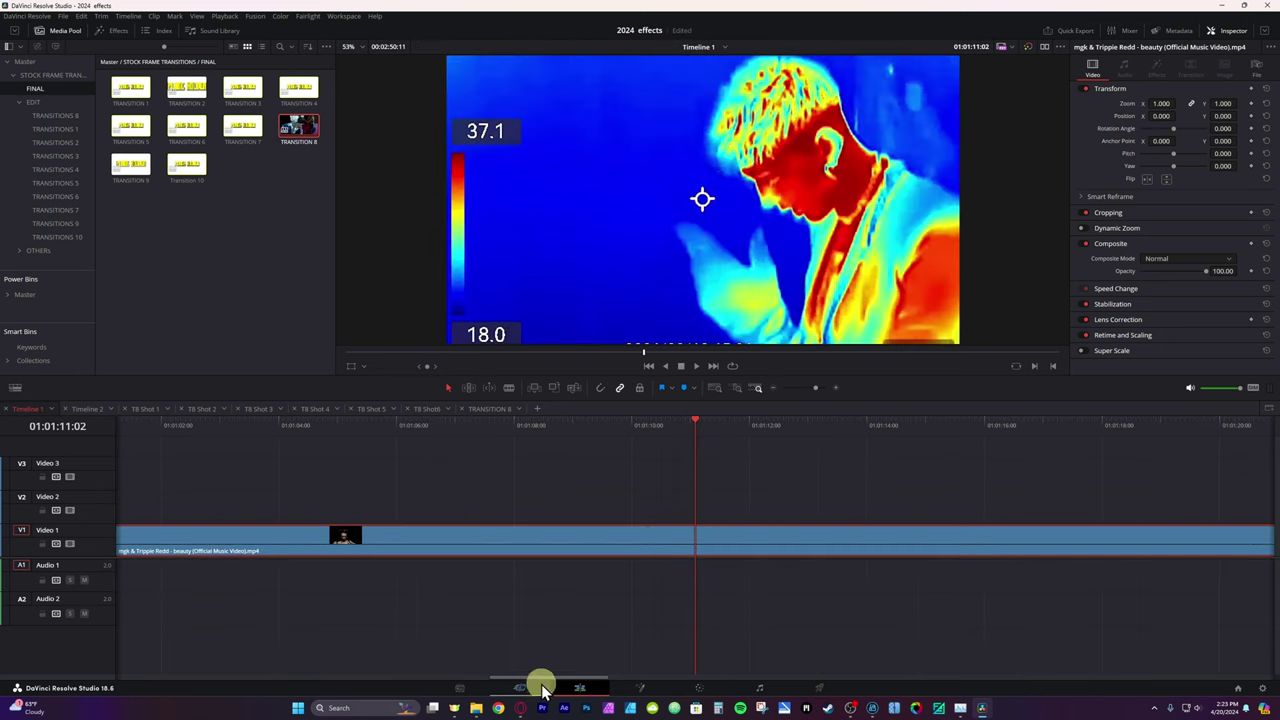
# Play Timeline 1 across the TRANSITION 8 clip and park the playhead at 01:00:44:03.
pyautogui.moveTo(543, 690); pyautogui.dragTo(474, 680)
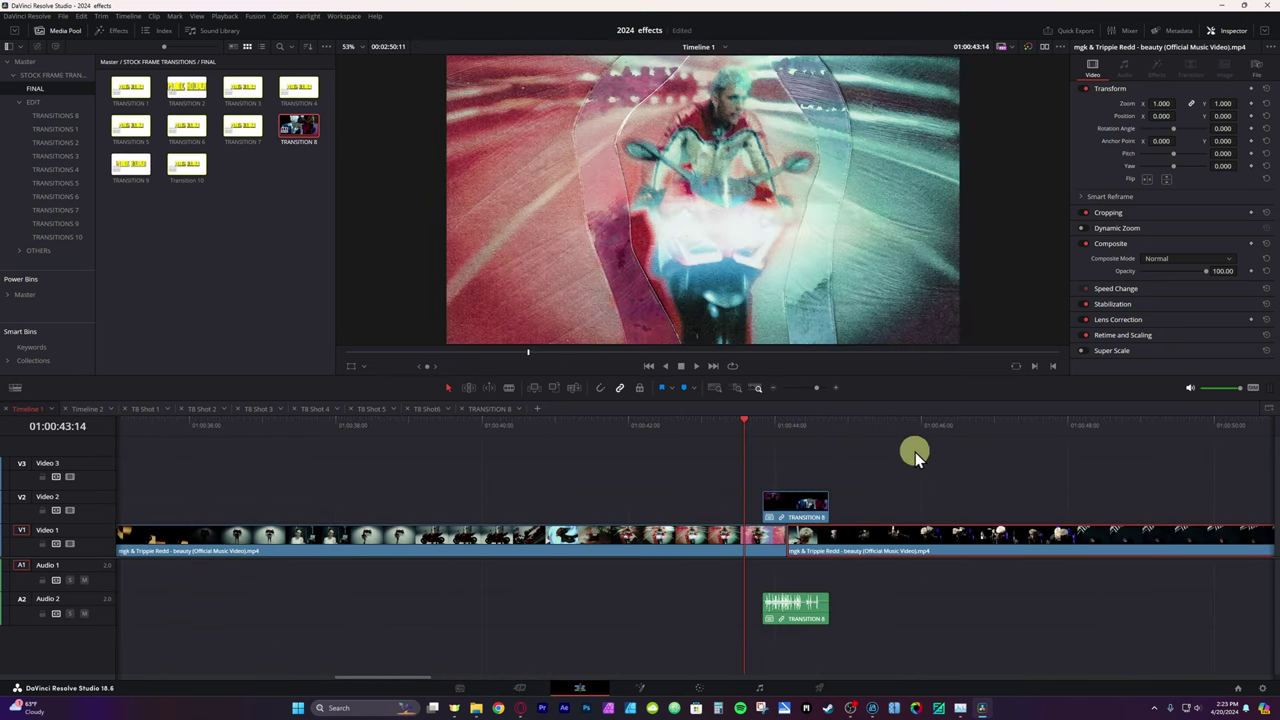
pyautogui.press('space')
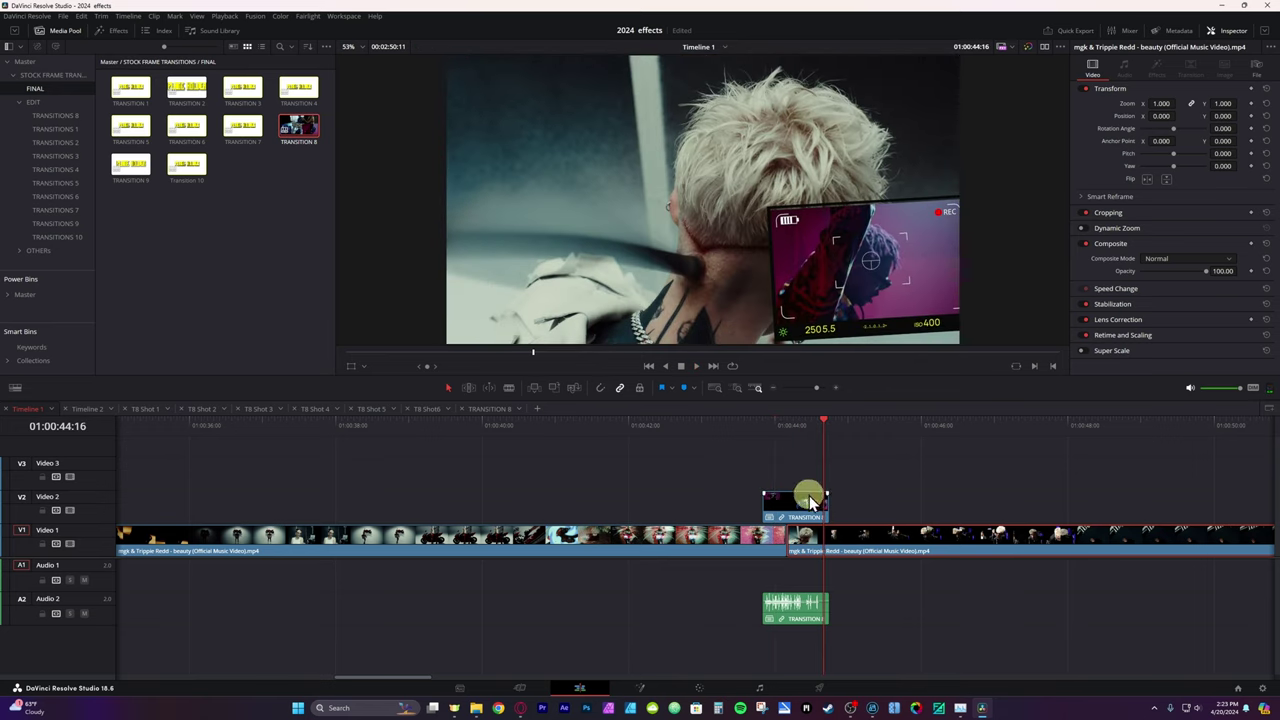
pyautogui.click(788, 428)
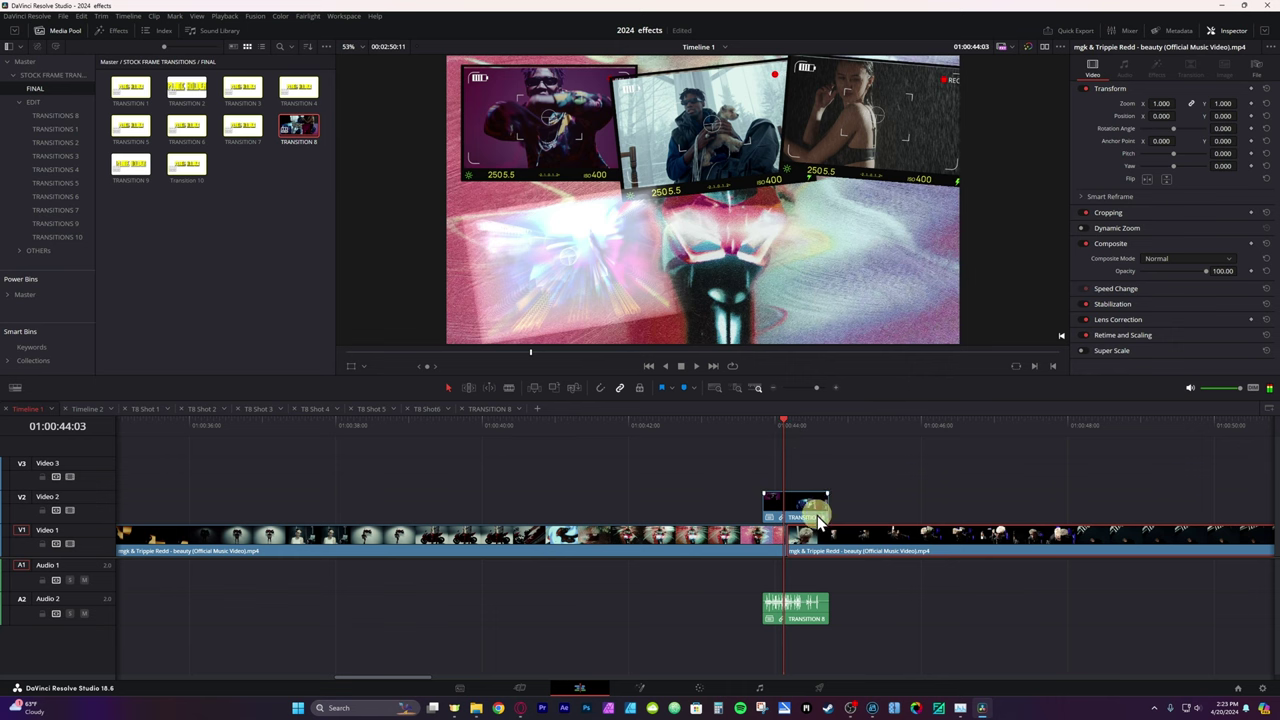
# Open the TRANSITION 8 clip in its own timeline and turn on the on-screen transform controls.
pyautogui.rightClick(812, 517)
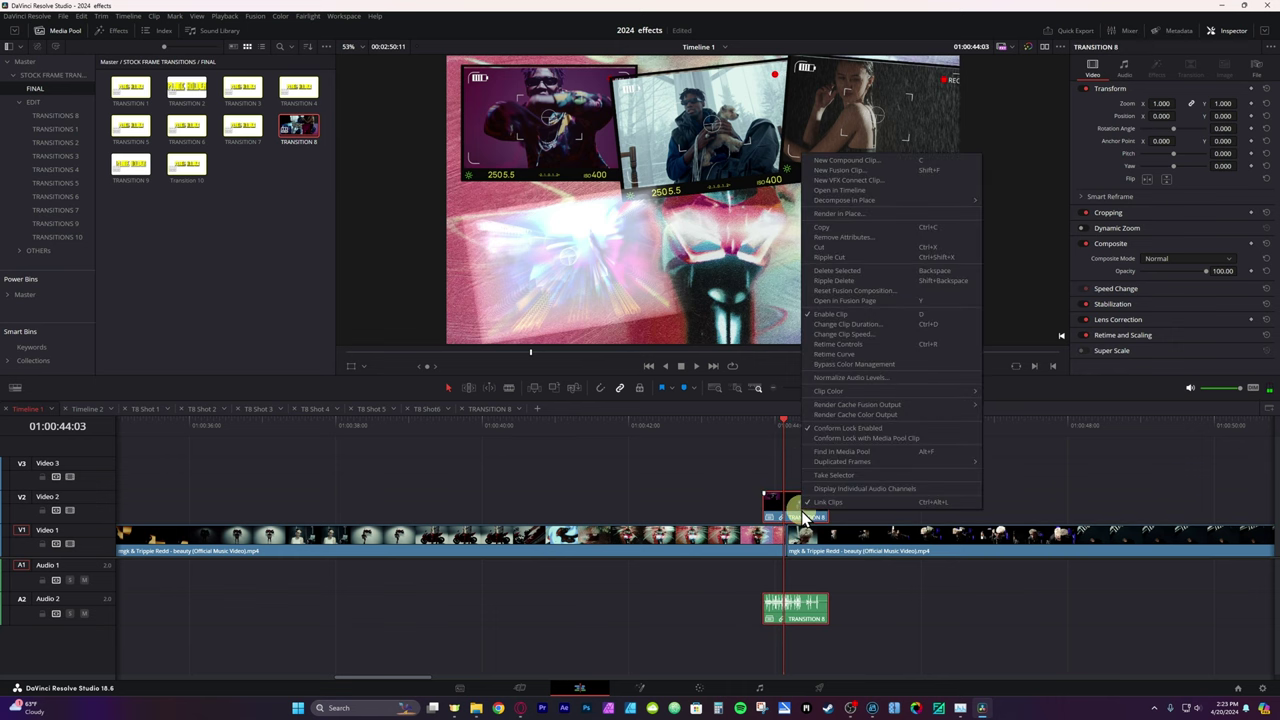
pyautogui.click(855, 190)
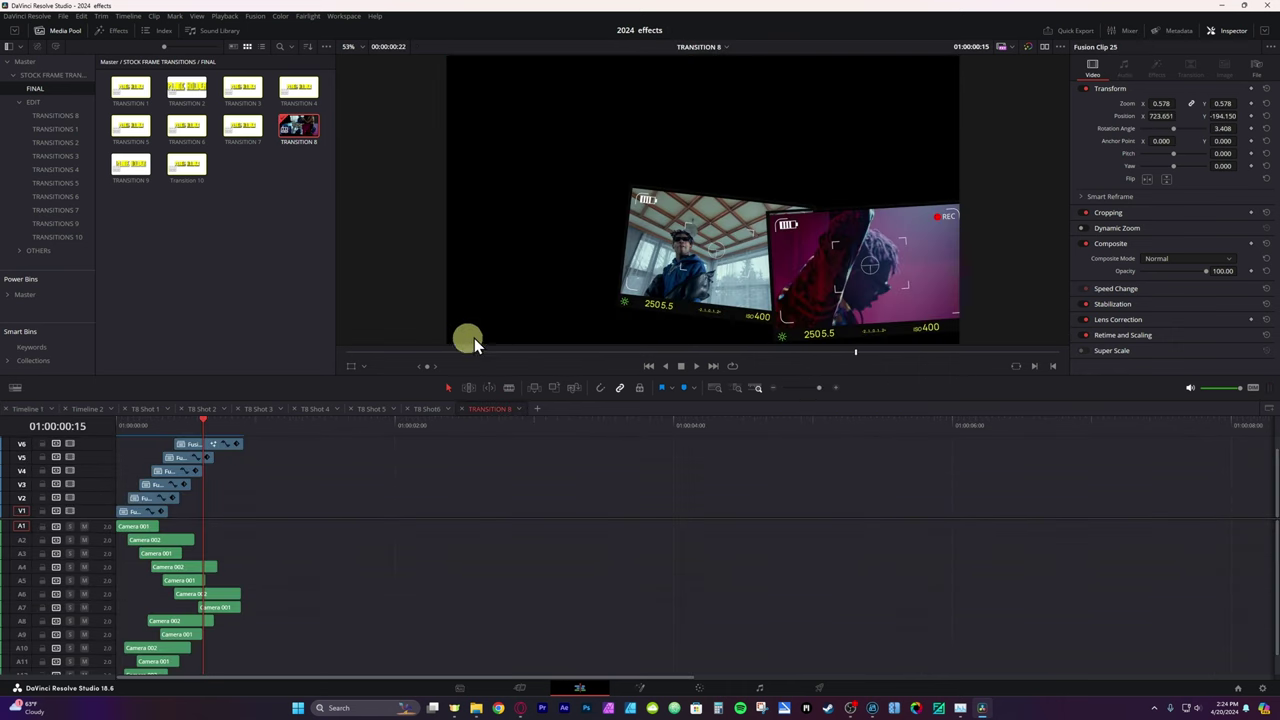
pyautogui.click(352, 367)
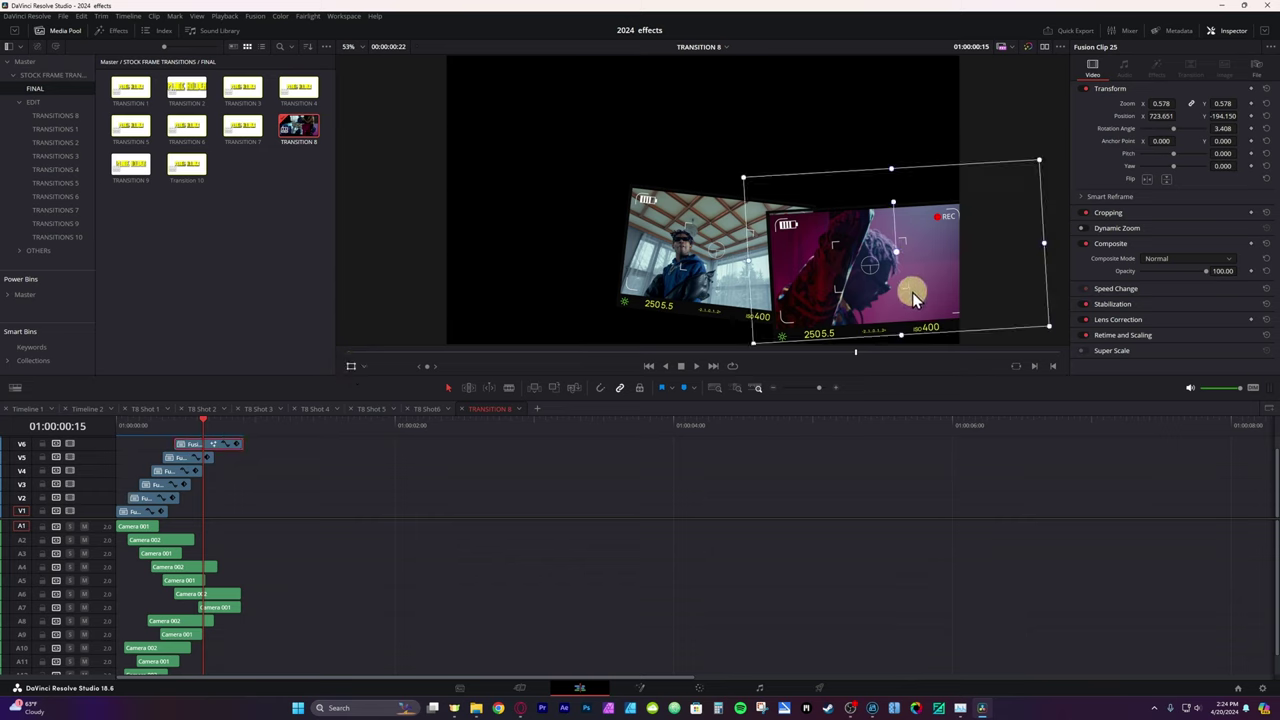
# Move the V6 shot up to about X 532.7, Y 227.0 and shift the V5 shot to the left in the frame.
pyautogui.moveTo(912, 292); pyautogui.dragTo(860, 181)
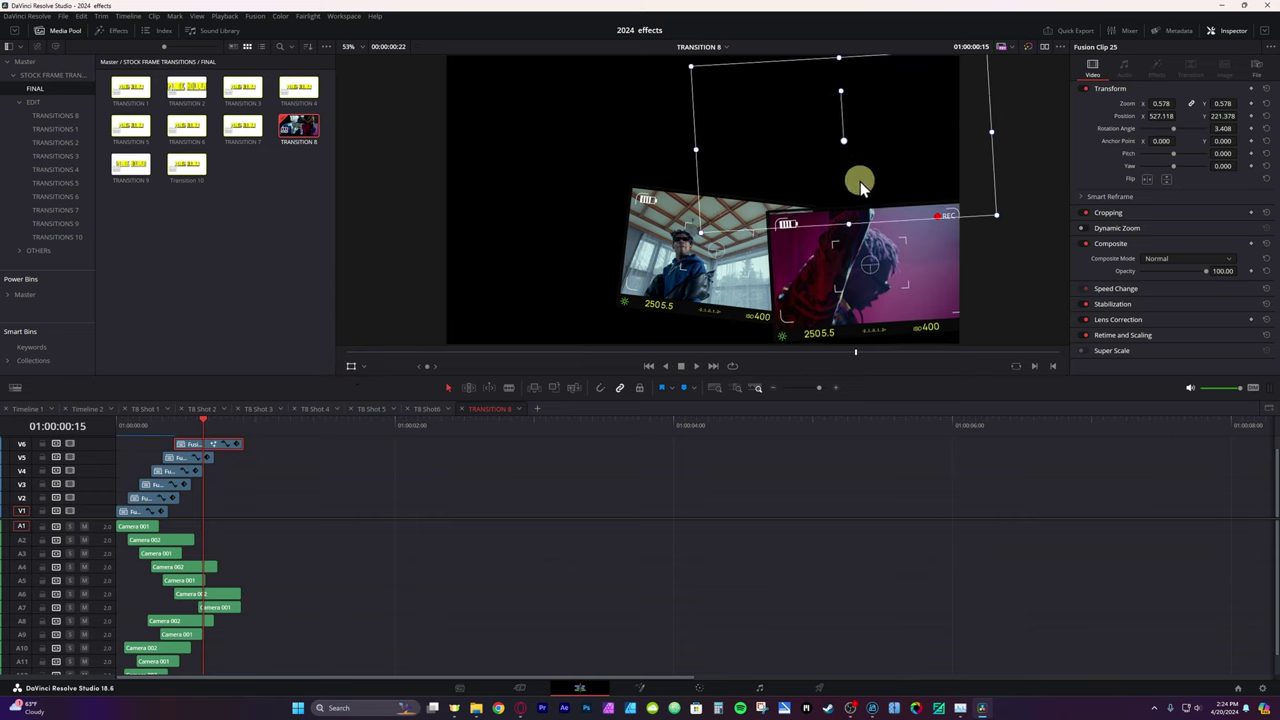
pyautogui.click(182, 458)
pyautogui.moveTo(712, 274); pyautogui.dragTo(634, 279)
pyautogui.click(198, 444)
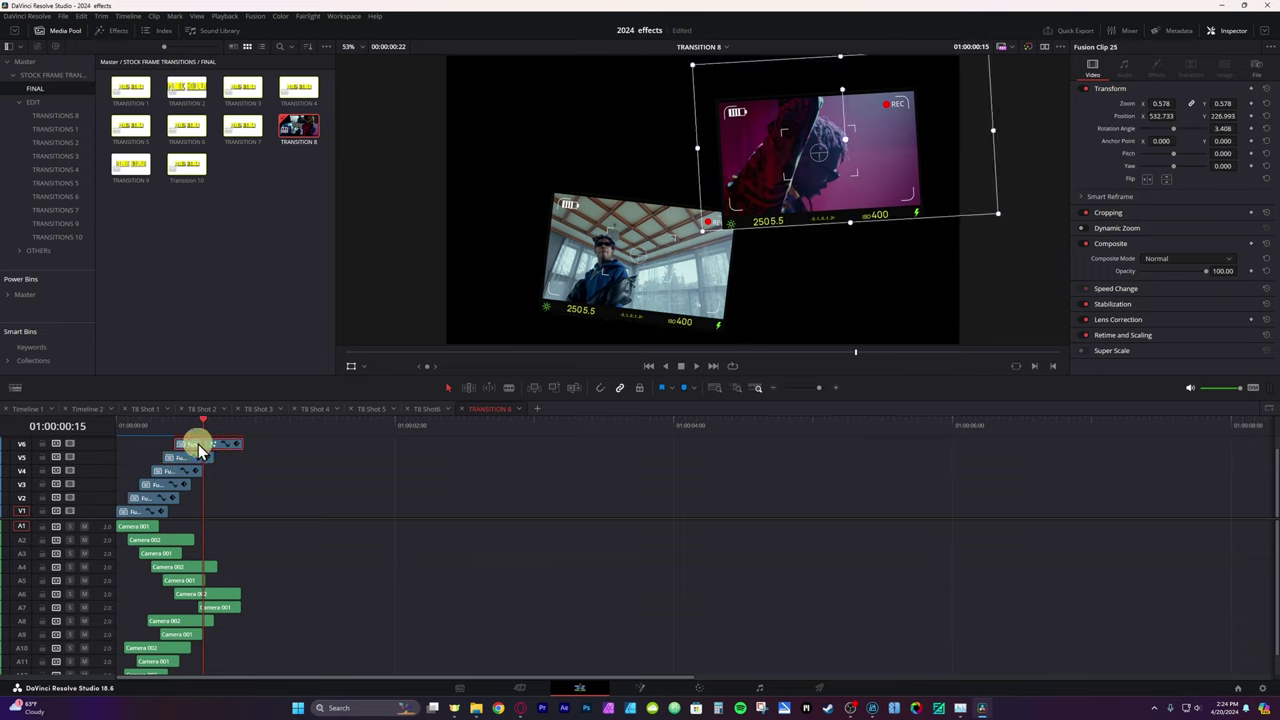
# Disable the shots on V6, V5 and V4 of the TRANSITION 8 timeline.
pyautogui.press('d')
pyautogui.click(186, 456)
pyautogui.press('d')
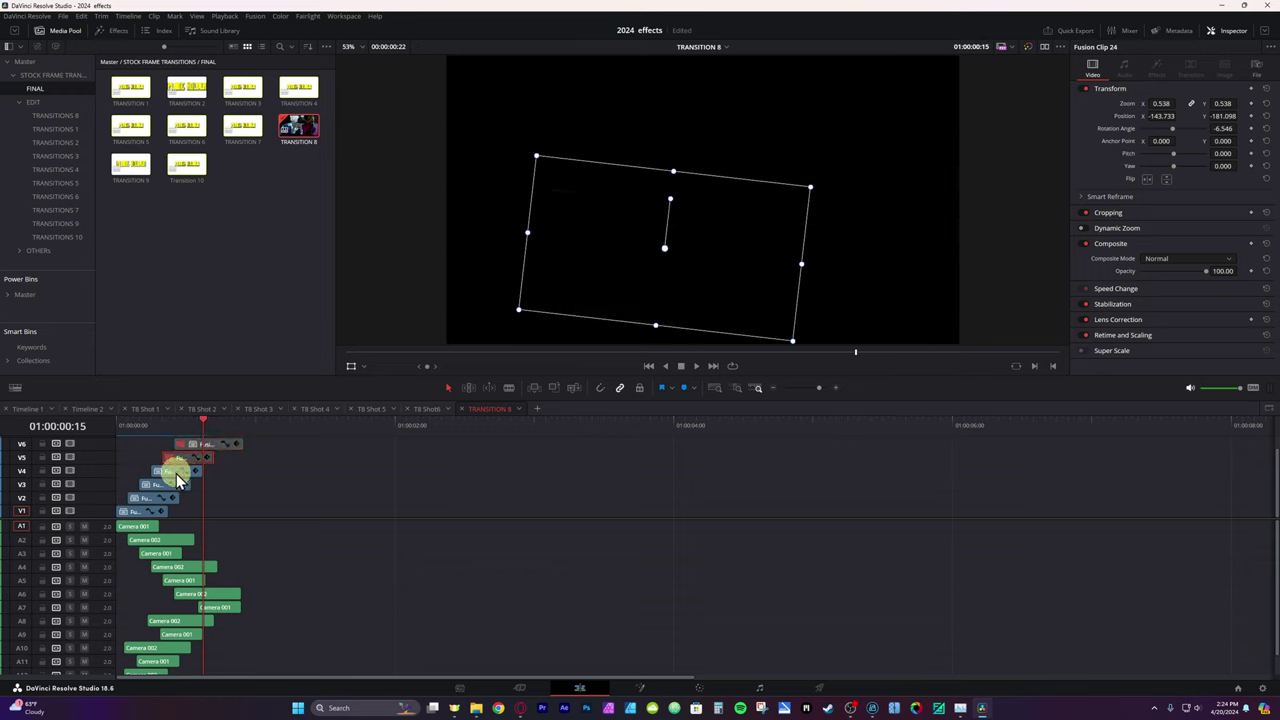
pyautogui.click(178, 471)
# Play the remaining shots from the start of the TRANSITION 8 timeline and park the playhead at 01:00:00:11.
pyautogui.moveTo(194, 430); pyautogui.dragTo(122, 430)
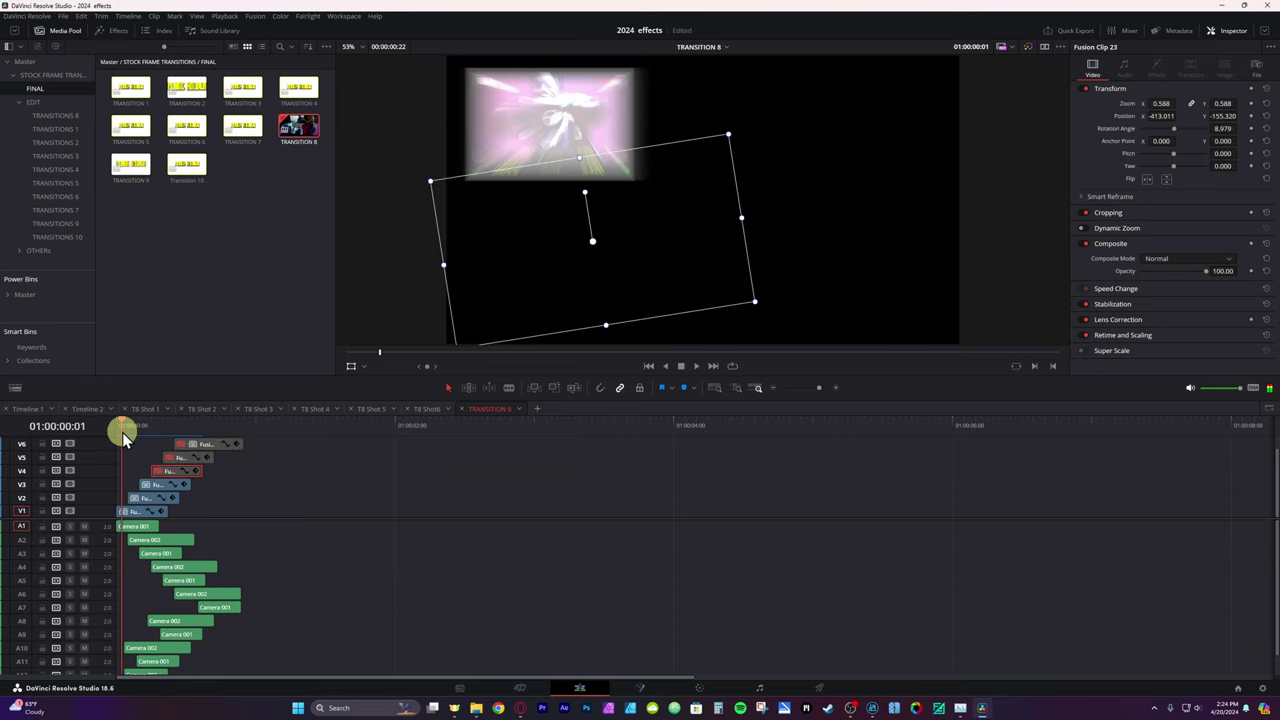
pyautogui.press('space')
pyautogui.press('space')
pyautogui.scroll(-2, 226, 614)
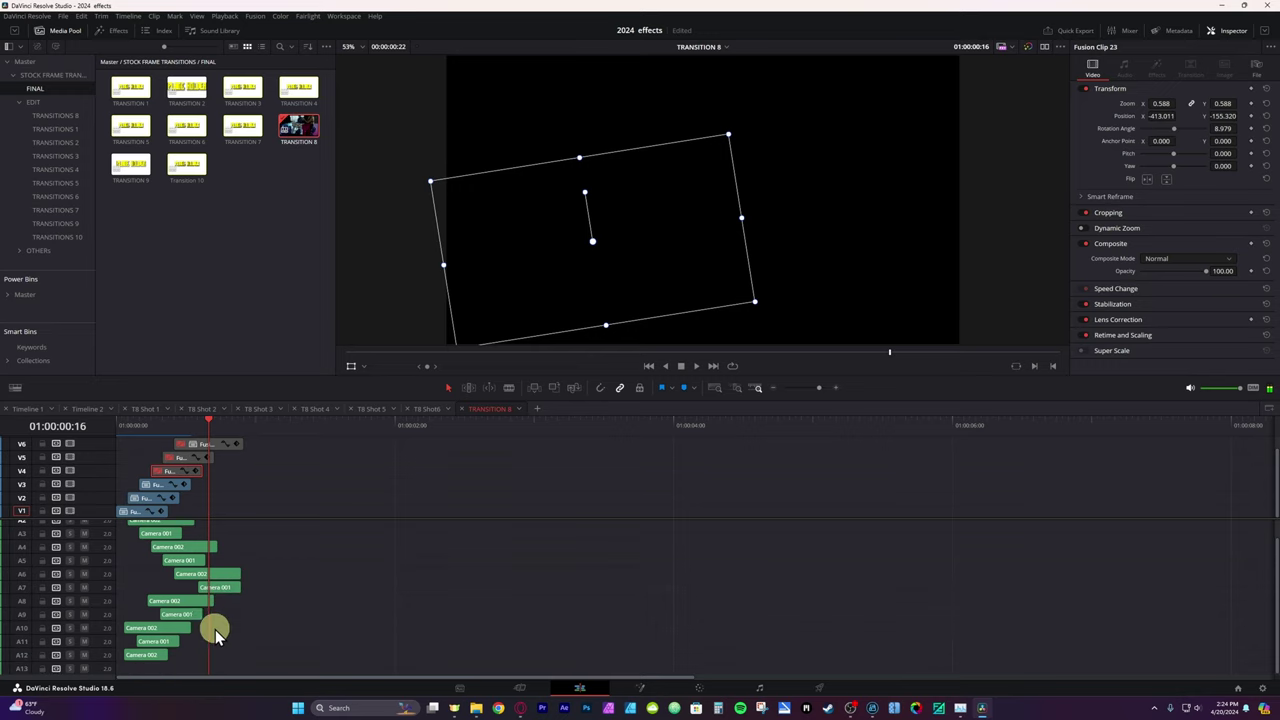
pyautogui.click(179, 429)
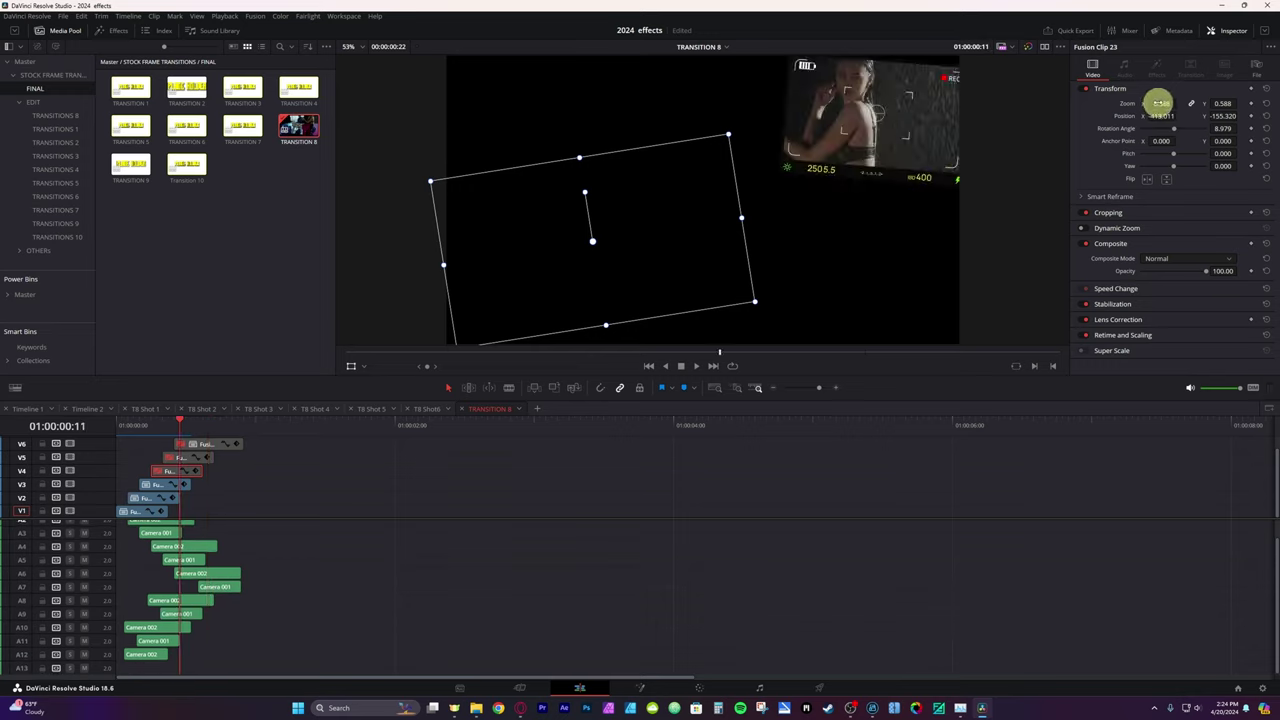
# Try stretching the V3 shot horizontally with a Zoom X of about 0.722.
pyautogui.click(161, 484)
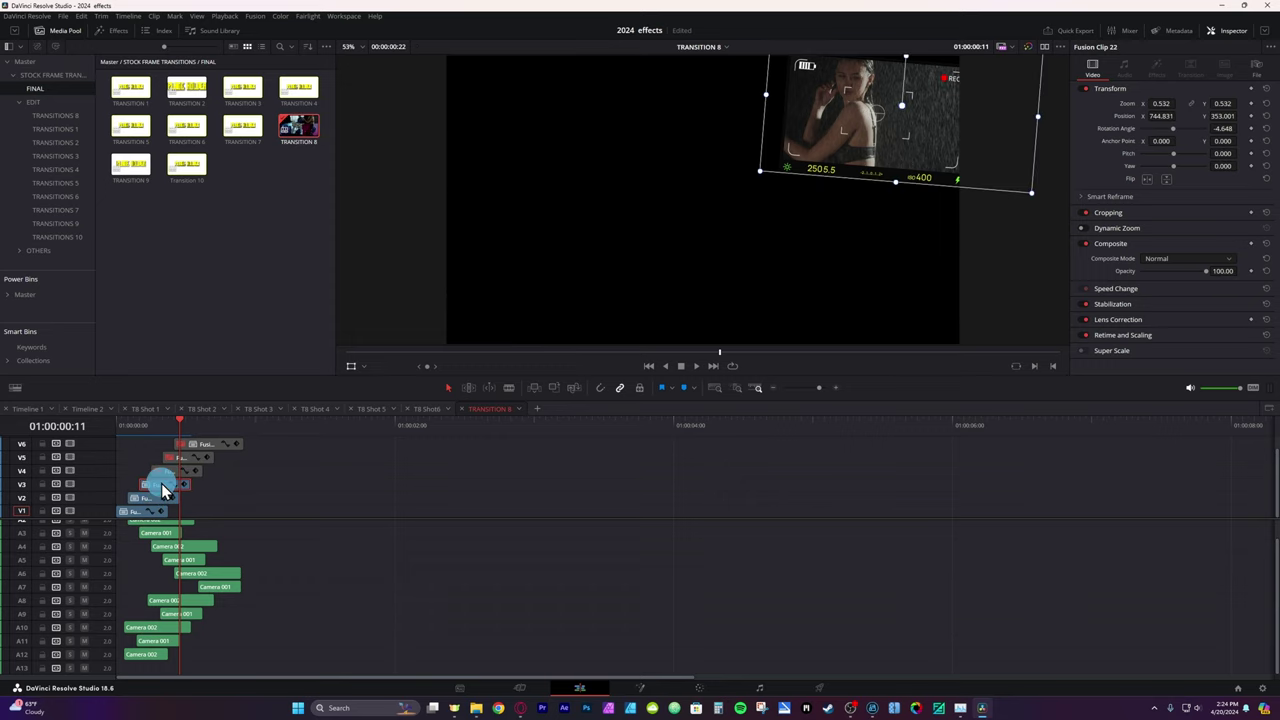
pyautogui.moveTo(1162, 104)
pyautogui.mouseDown()
pyautogui.moveTo(1223, 103)
pyautogui.moveTo(1167, 105)
pyautogui.mouseUp()
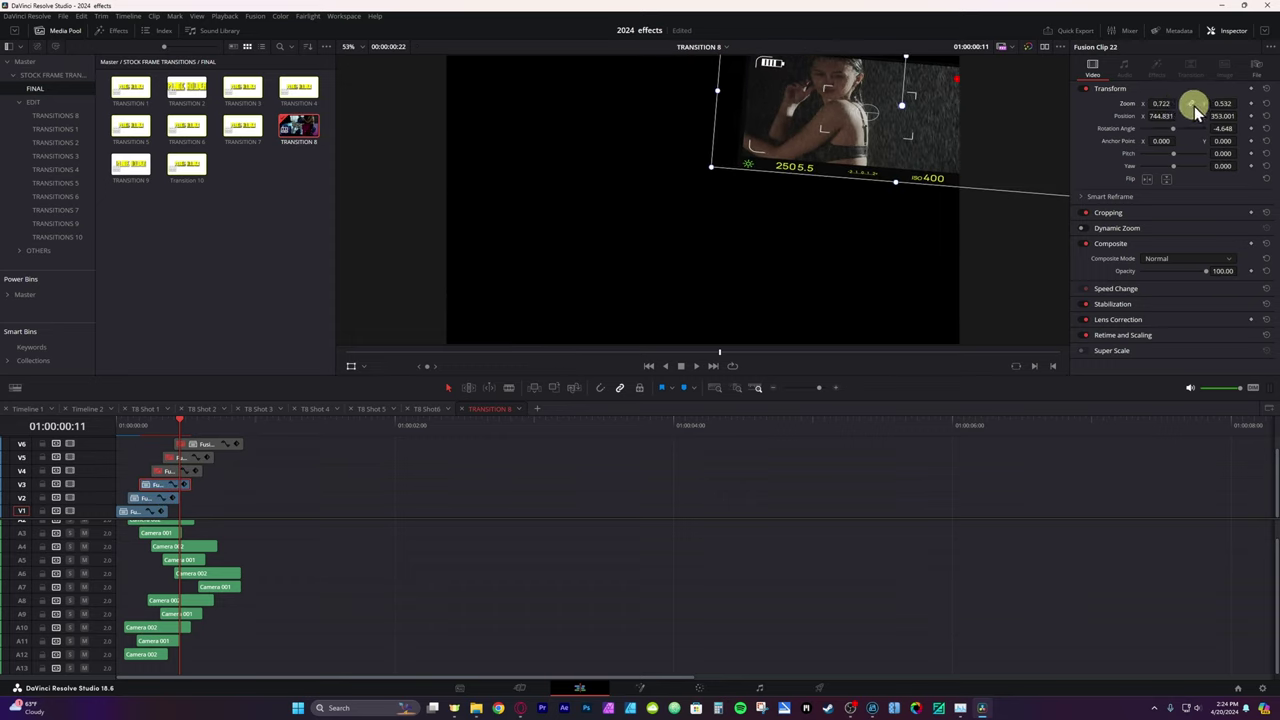
pyautogui.moveTo(1160, 103)
pyautogui.mouseDown()
pyautogui.moveTo(1191, 100)
pyautogui.moveTo(1160, 101)
pyautogui.mouseUp()
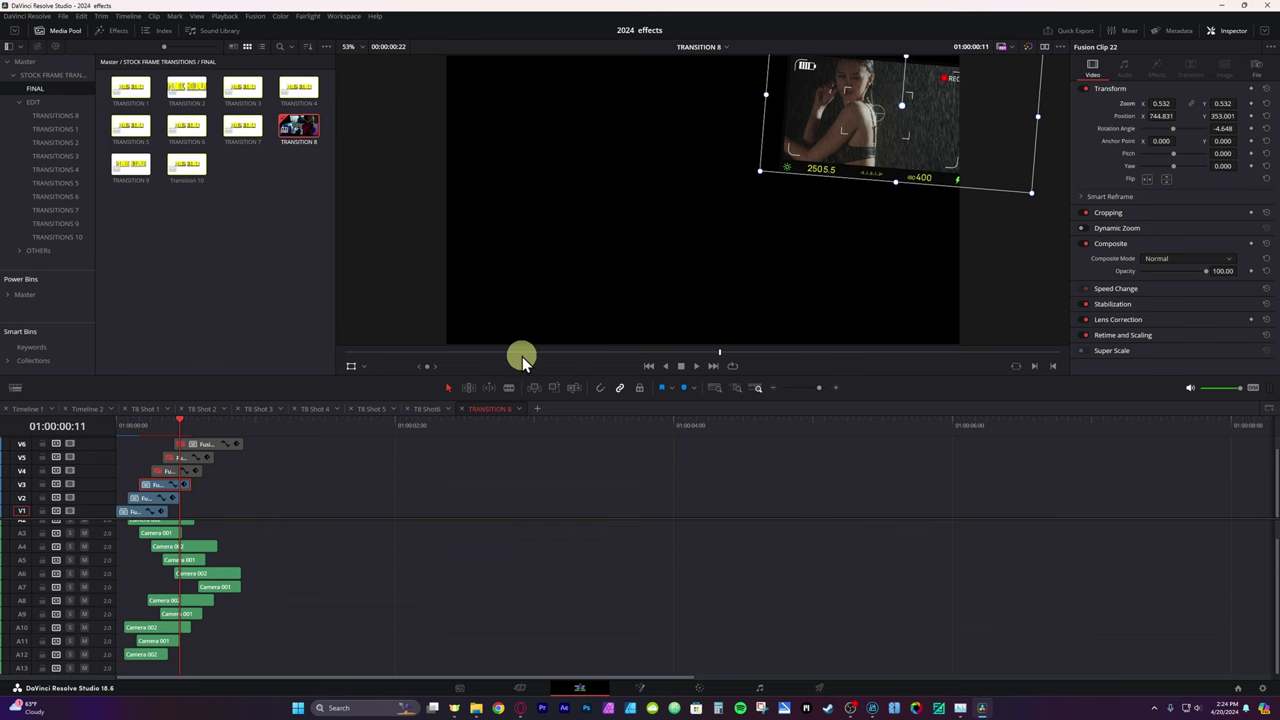
# Open the V3 clip in the Fusion page, hide the keyframe and spline views, and enlarge the node graph to show its notes.
pyautogui.rightClick(149, 493)
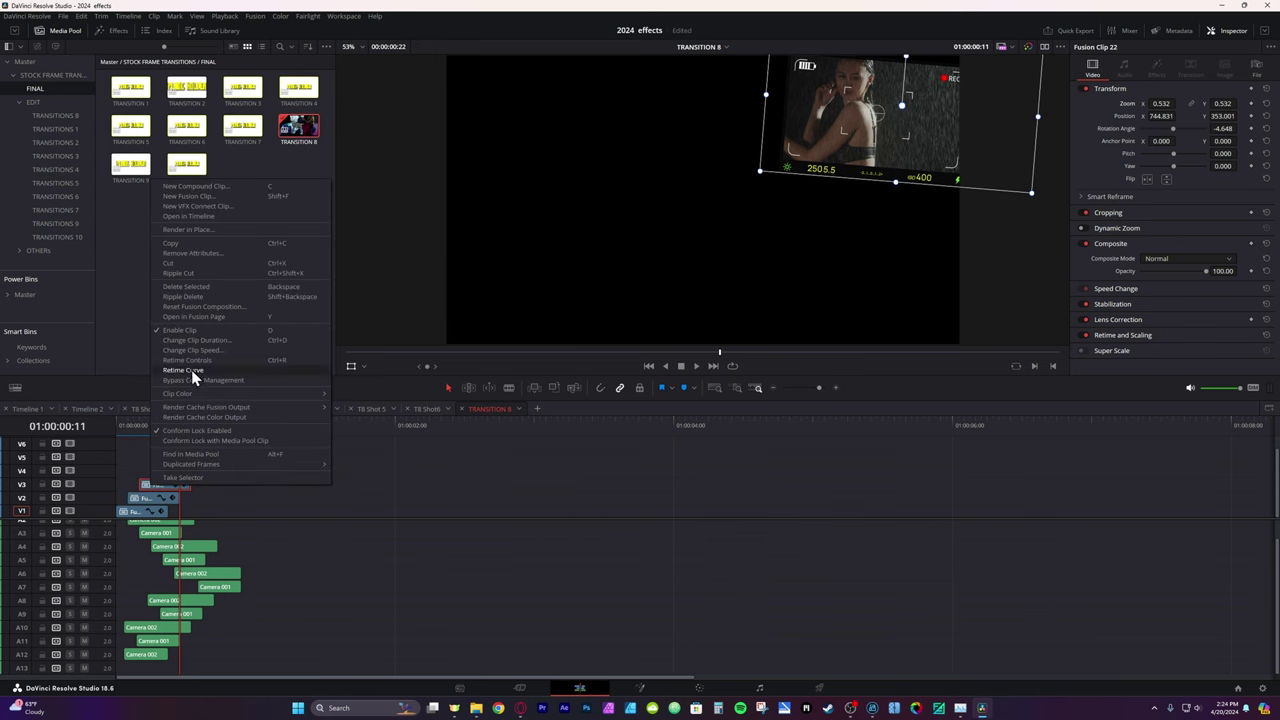
pyautogui.click(200, 318)
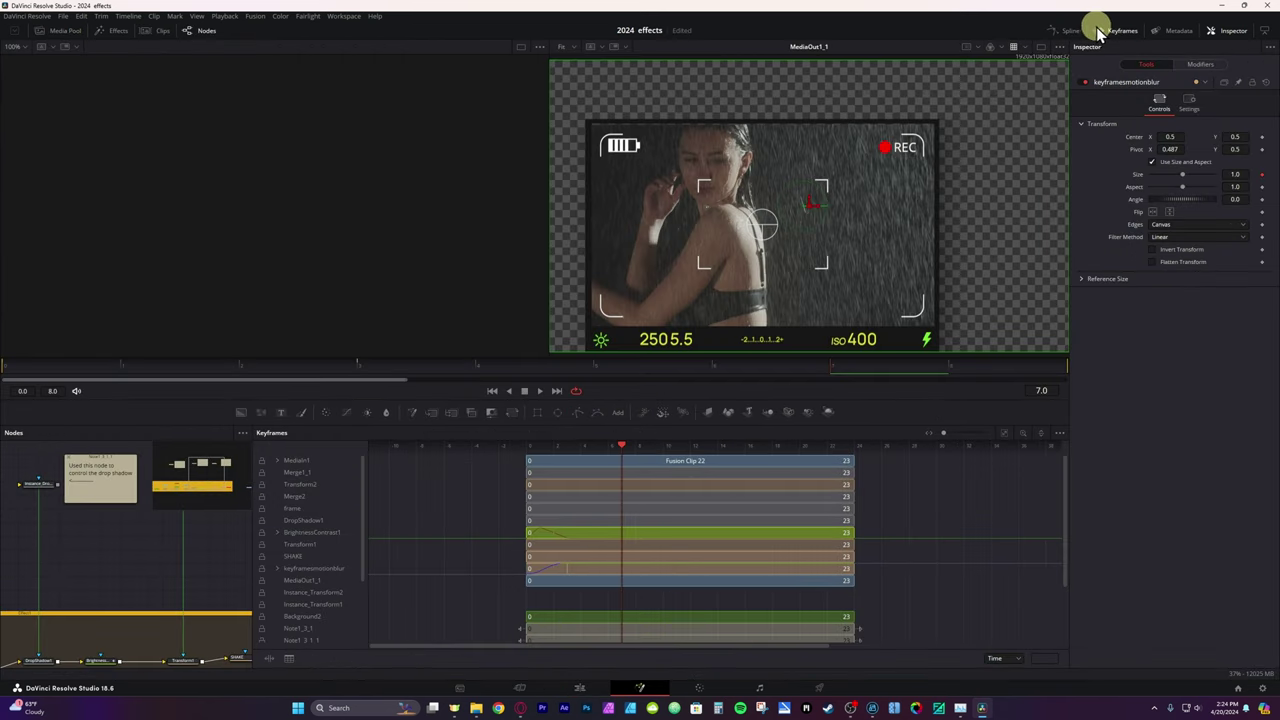
pyautogui.click(1108, 31)
pyautogui.click(1072, 31)
pyautogui.click(1071, 31)
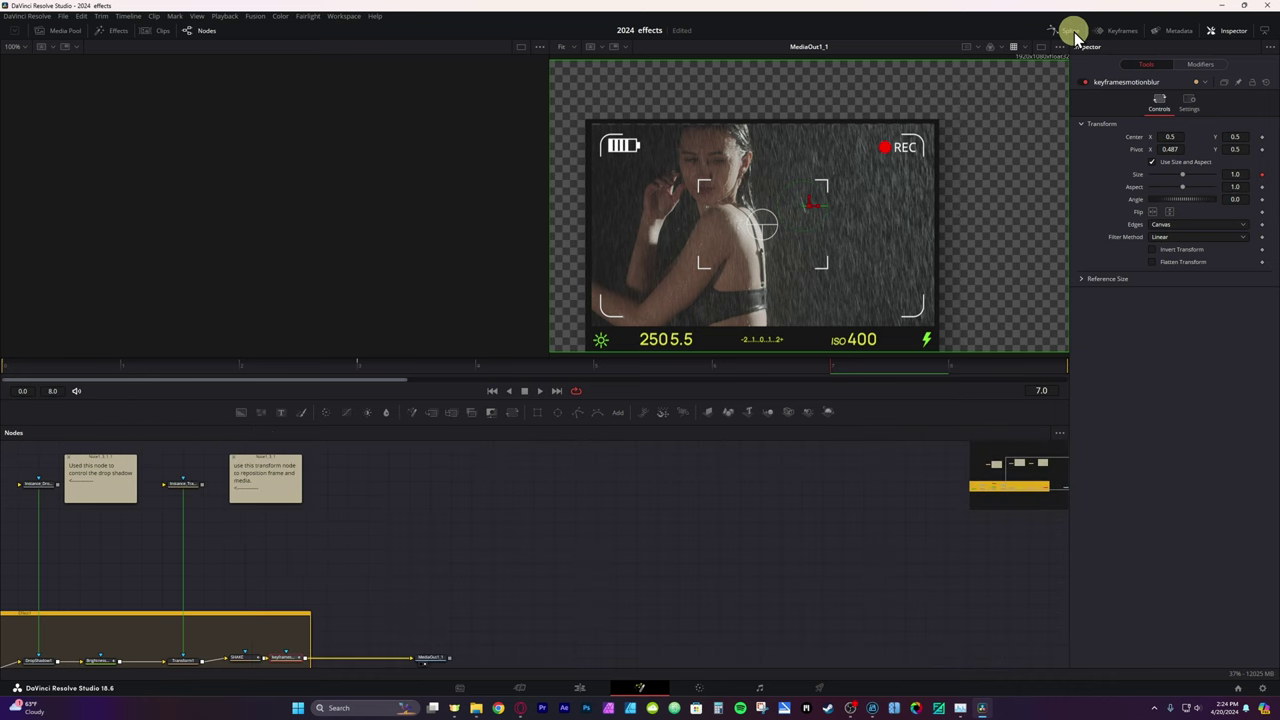
pyautogui.moveTo(858, 400); pyautogui.dragTo(851, 320)
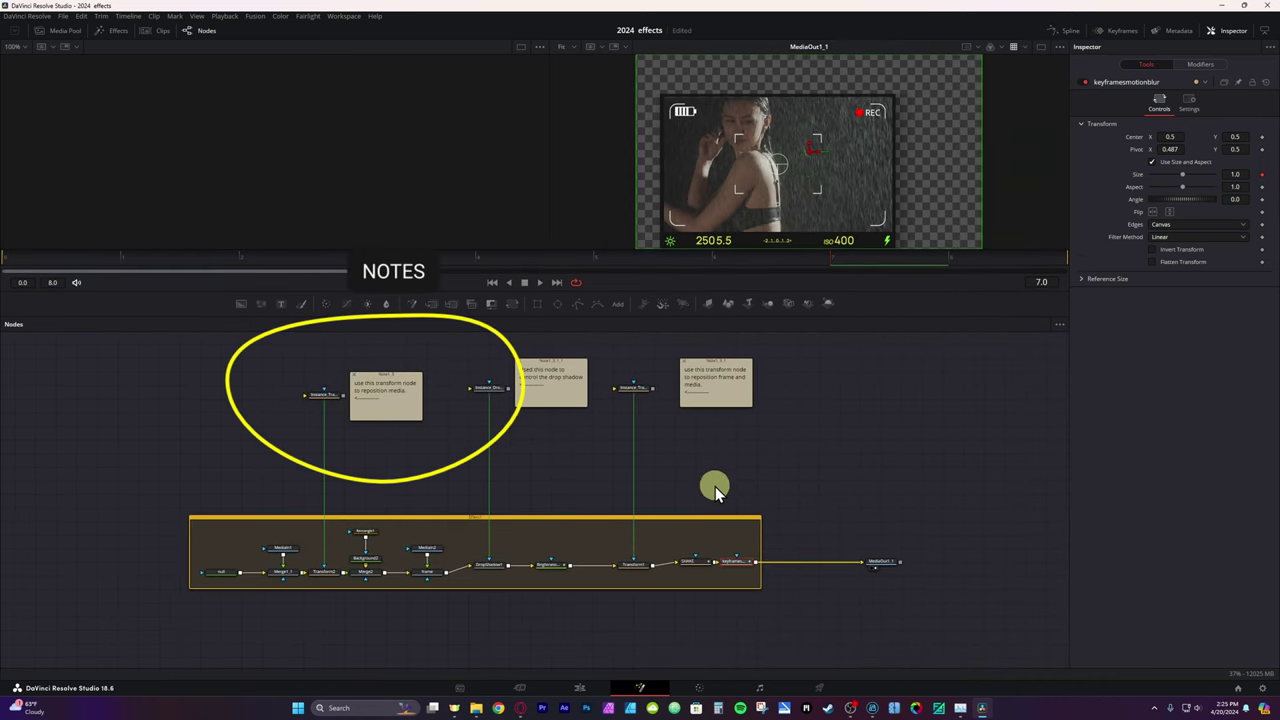
# Reposition the media to Center X 0.439 with the Instance_Transform2 node and lower the shadow strength on the Instance_DropShadow1 node.
pyautogui.click(326, 398)
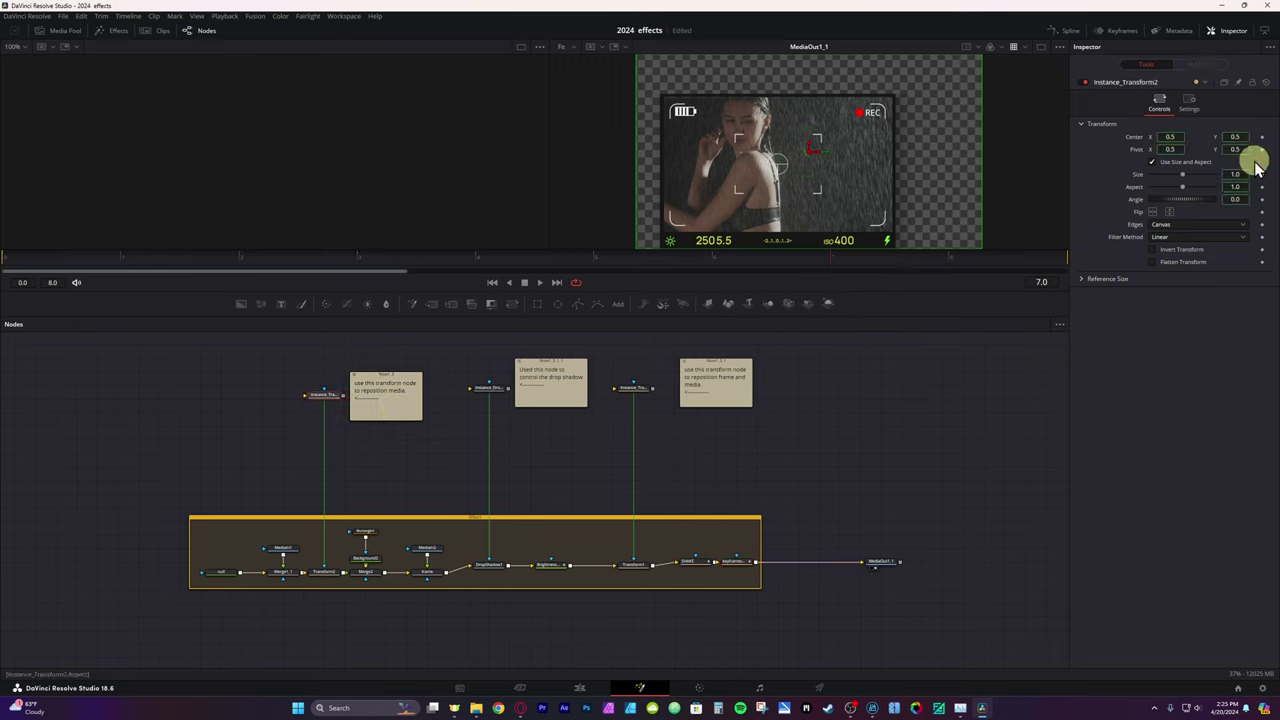
pyautogui.moveTo(1182, 174); pyautogui.dragTo(1172, 138)
pyautogui.click(1180, 176)
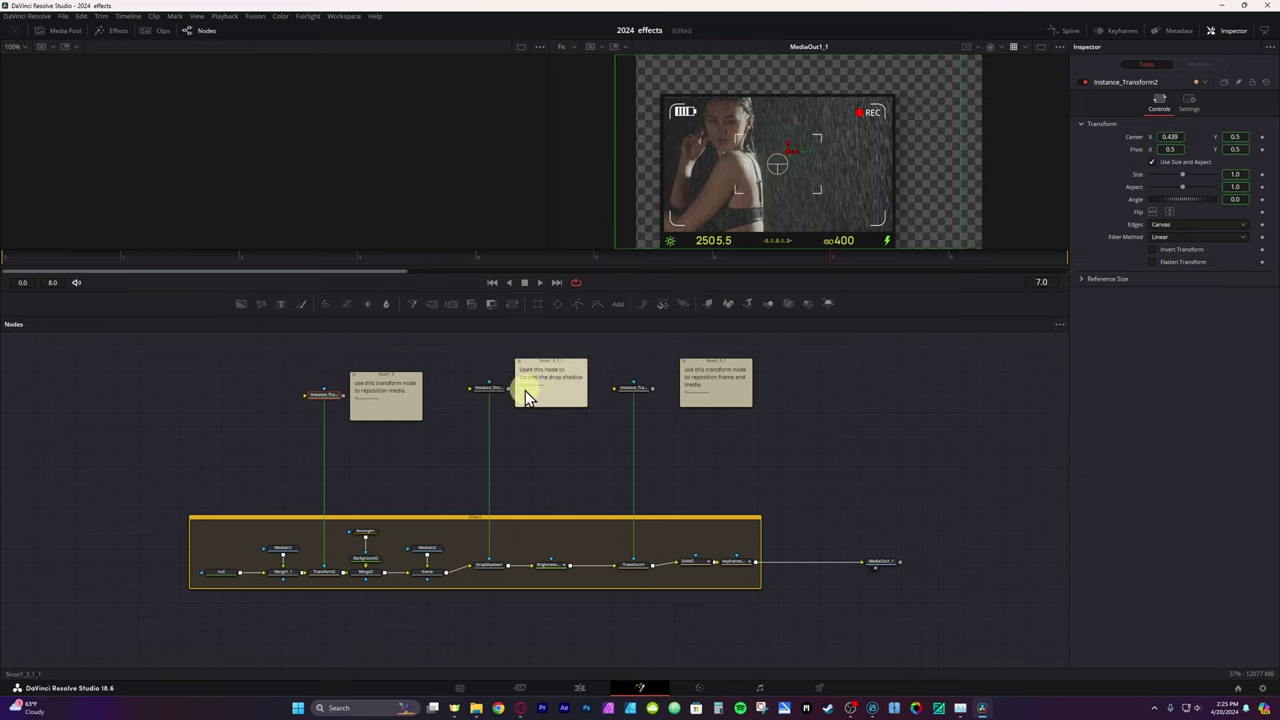
pyautogui.click(500, 388)
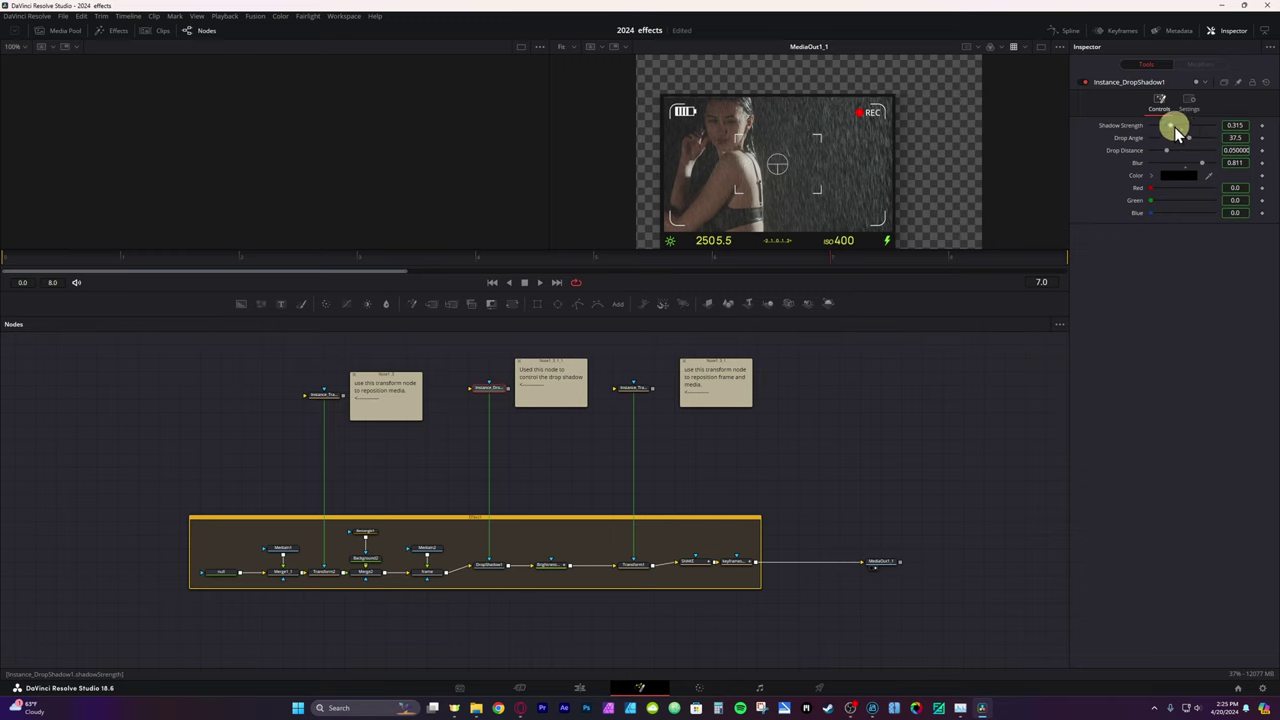
pyautogui.moveTo(1177, 133)
pyautogui.mouseDown()
pyautogui.moveTo(1158, 124)
pyautogui.moveTo(1201, 137)
pyautogui.moveTo(1163, 134)
pyautogui.mouseUp()
# Try shifting the frame and media together to Center X 0.154 with the Instance_Transform1 node.
pyautogui.click(638, 387)
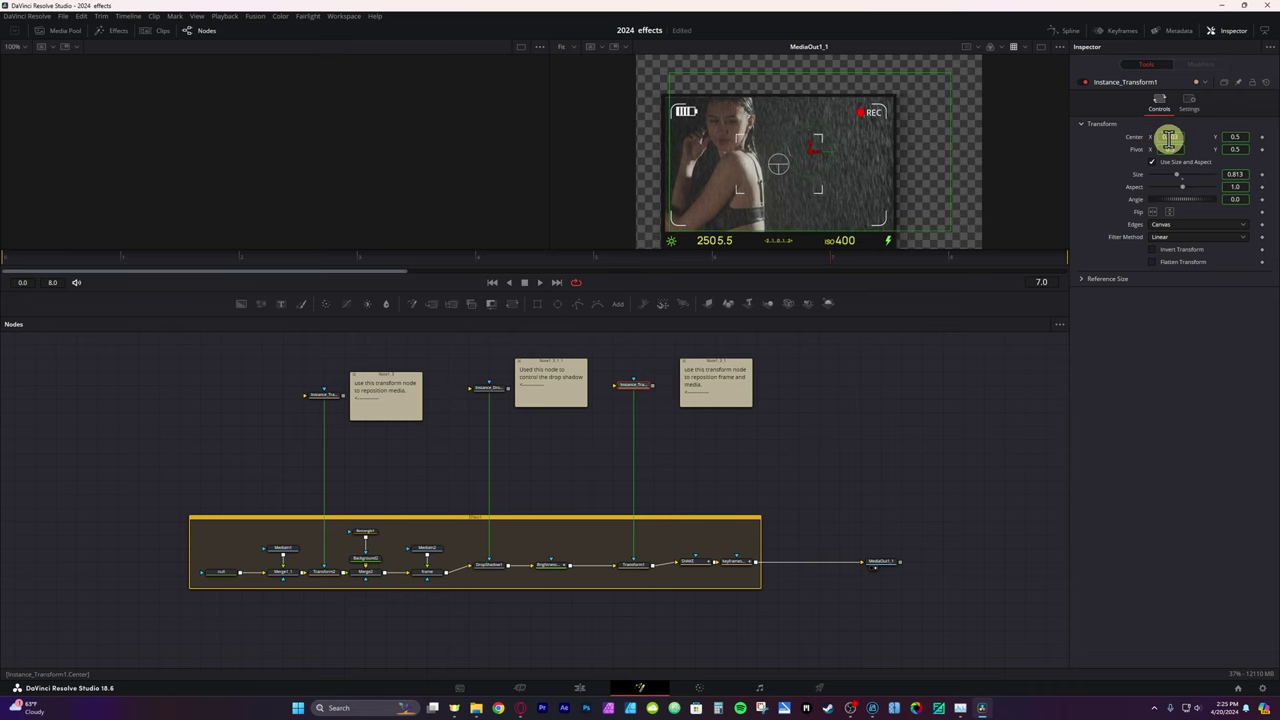
pyautogui.click(1177, 138)
pyautogui.moveTo(1177, 138); pyautogui.dragTo(983, 149)
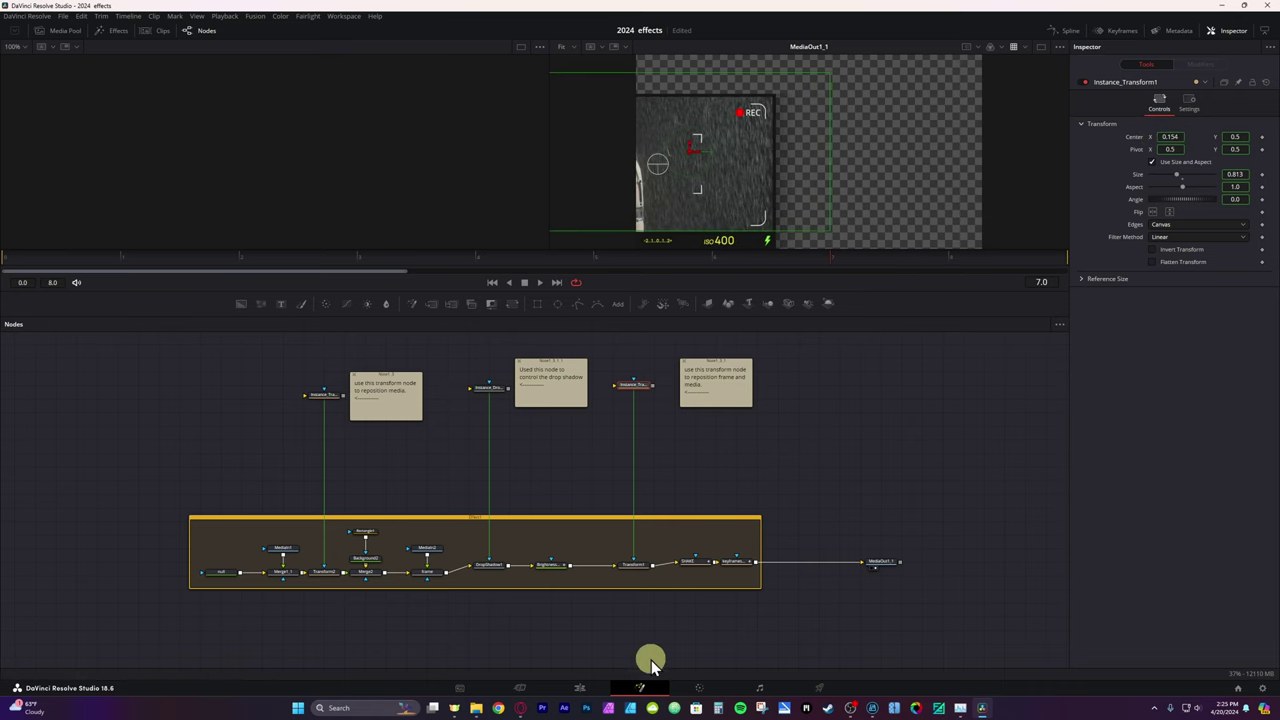
# Return to the Edit page and move the V3 shot to about X 3.0, Y 94.7 in the frame.
pyautogui.click(580, 687)
pyautogui.moveTo(1161, 113); pyautogui.dragTo(880, 244)
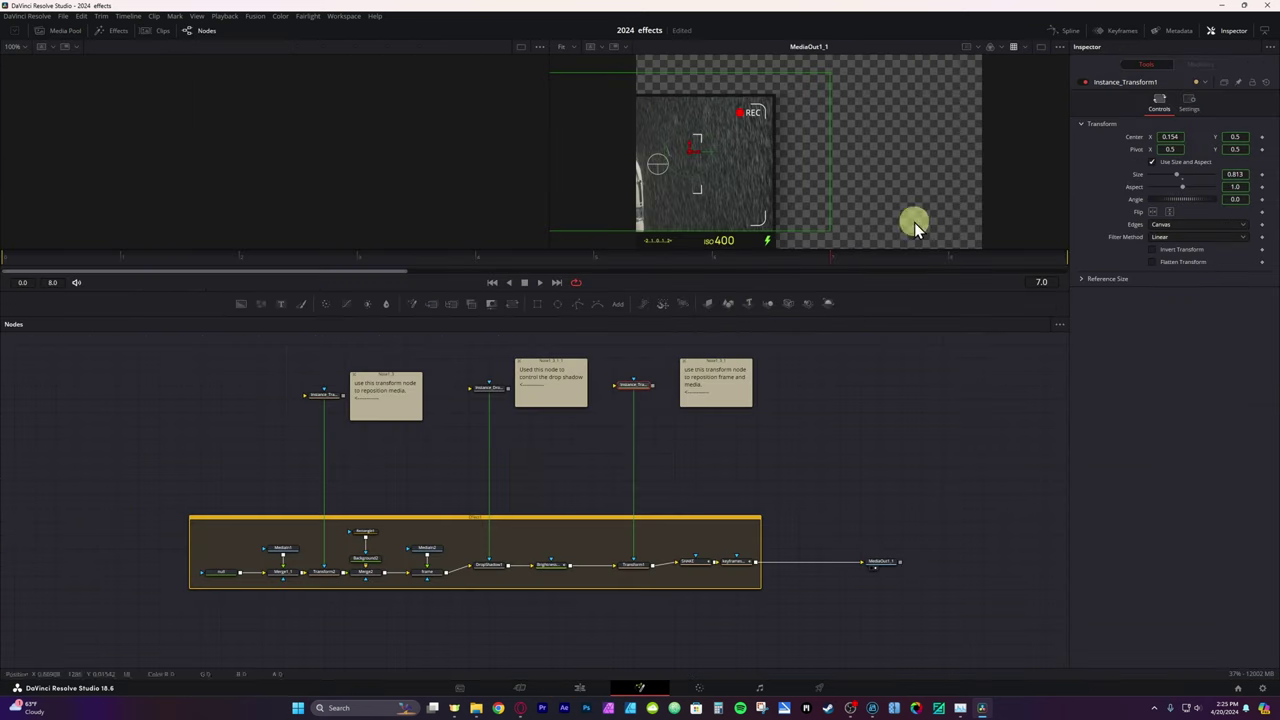
pyautogui.click(579, 688)
pyautogui.moveTo(786, 170); pyautogui.dragTo(779, 225)
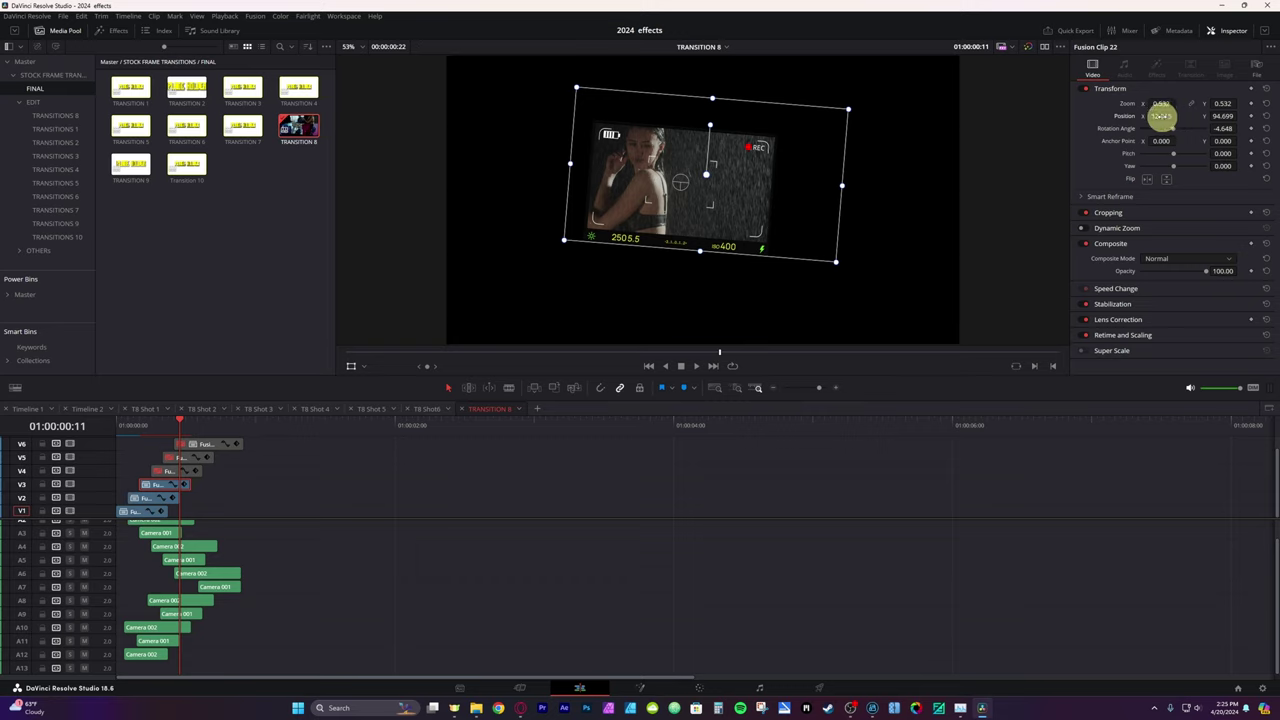
pyautogui.moveTo(1168, 116); pyautogui.dragTo(1166, 118)
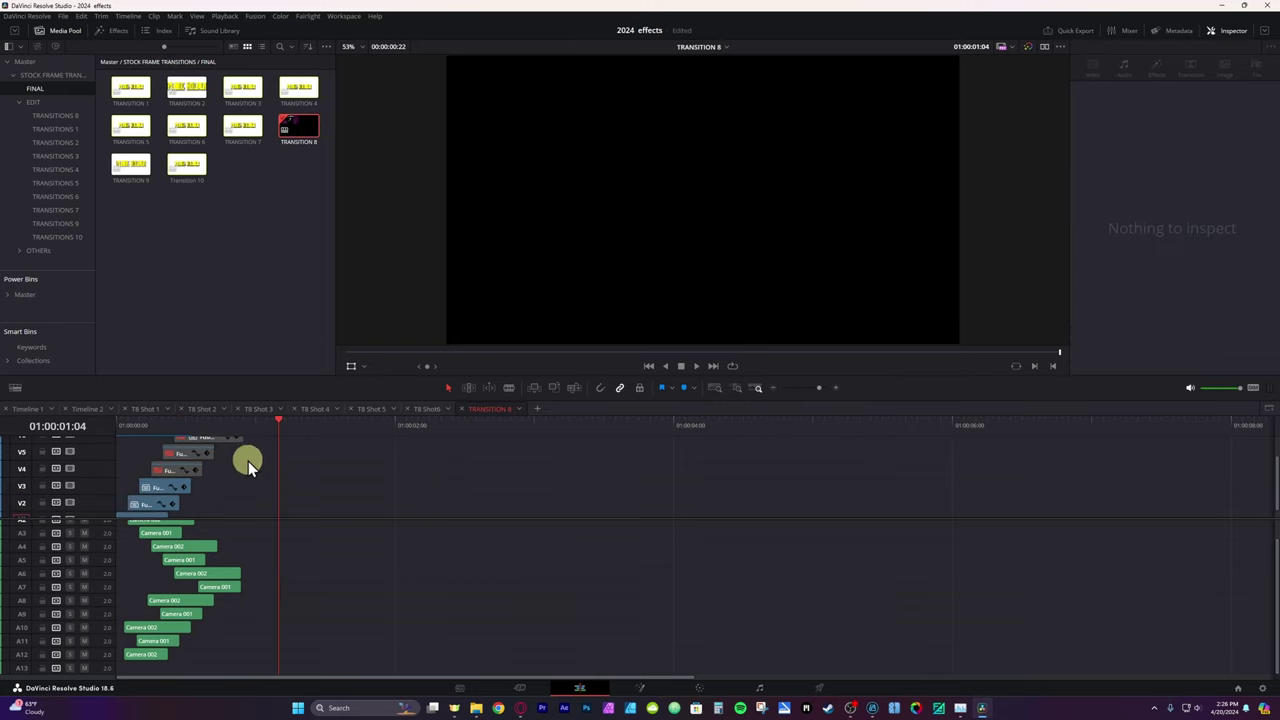
# Turn the V3 clip into a new compound clip and show its retime controls.
pyautogui.click(154, 487)
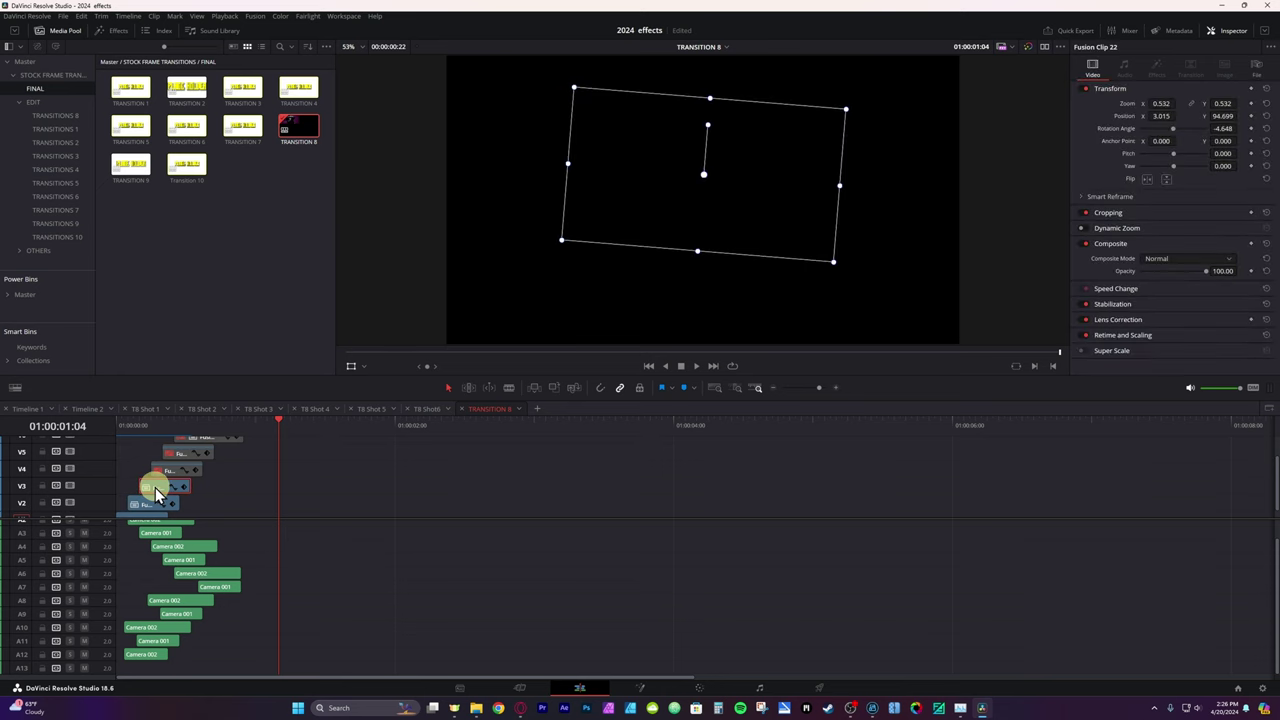
pyautogui.rightClick(155, 487)
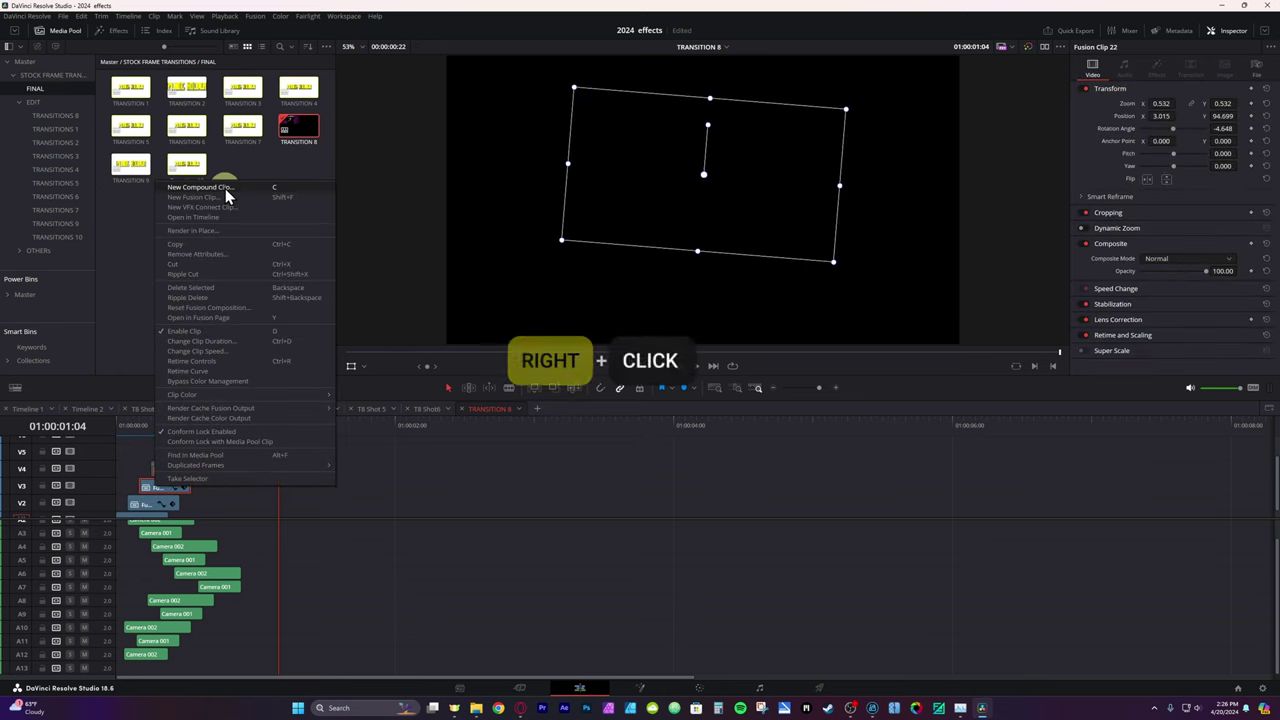
pyautogui.click(225, 188)
pyautogui.click(708, 381)
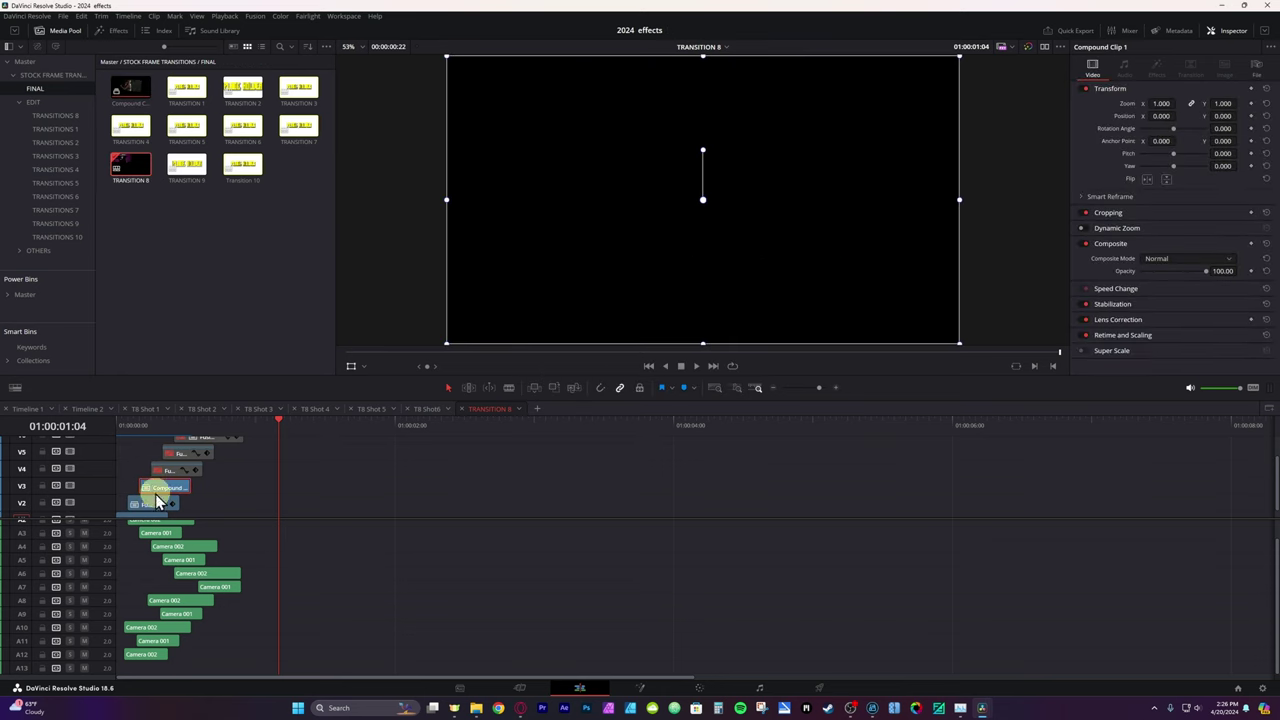
pyautogui.hotkey('ctrl', 'r')
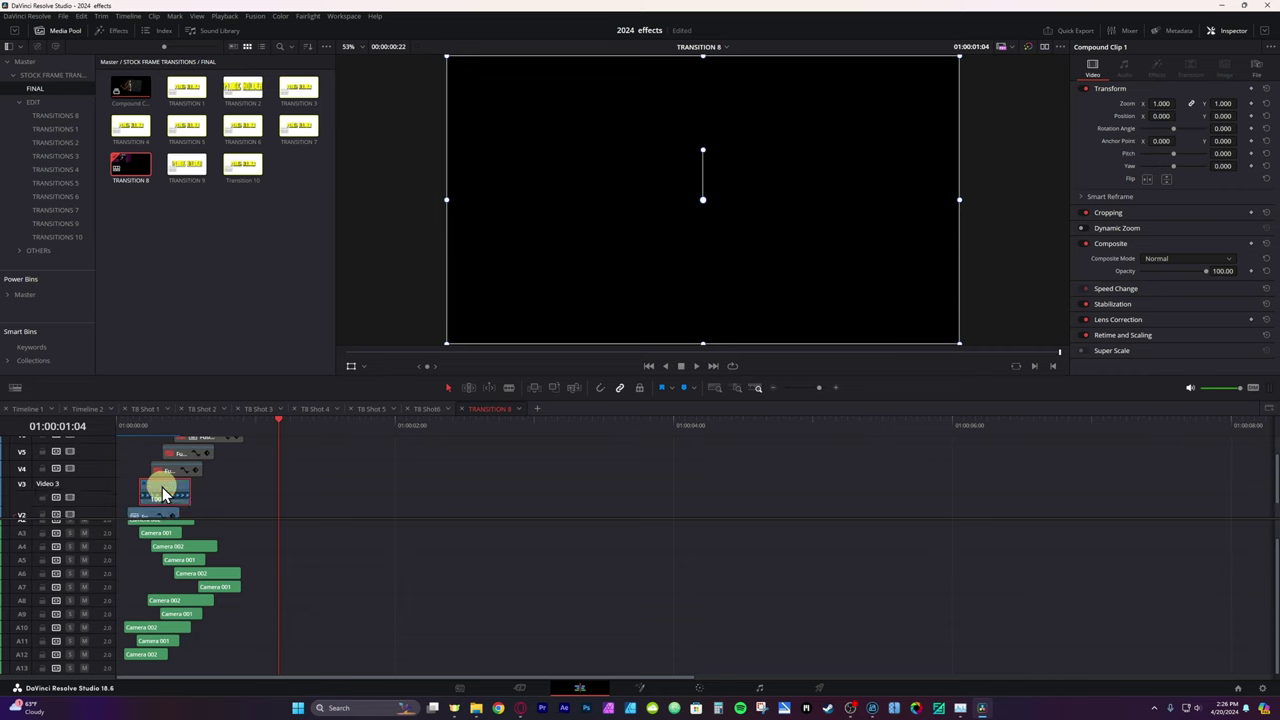
# Try extending the end of the V3 compound clip, scrub through it, and undo the extension.
pyautogui.moveTo(189, 487); pyautogui.dragTo(357, 482)
pyautogui.moveTo(146, 431); pyautogui.dragTo(183, 431)
pyautogui.hotkey('ctrl', 'z')
pyautogui.hotkey('ctrl', 'z')
pyautogui.hotkey('ctrl', 'z')
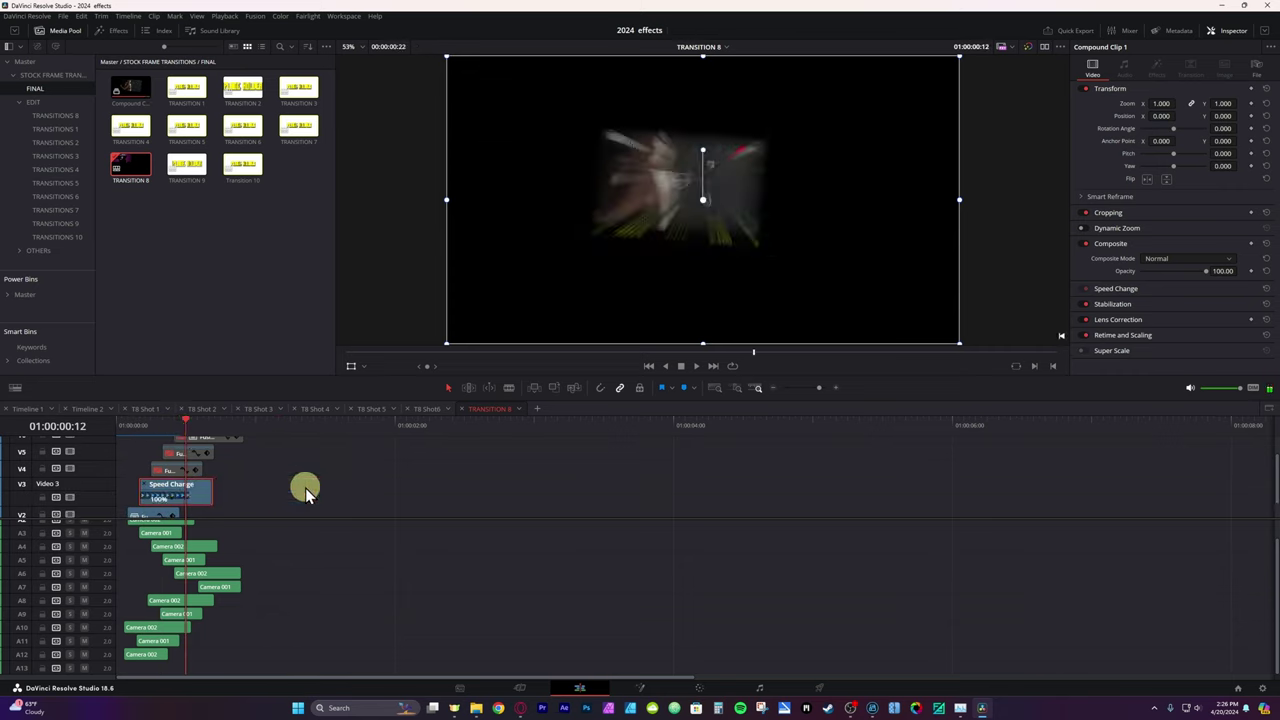
# Add a speed point to the V3 compound clip at 01:00:00:08 and freeze the frame from that point.
pyautogui.click(145, 428)
pyautogui.press('space')
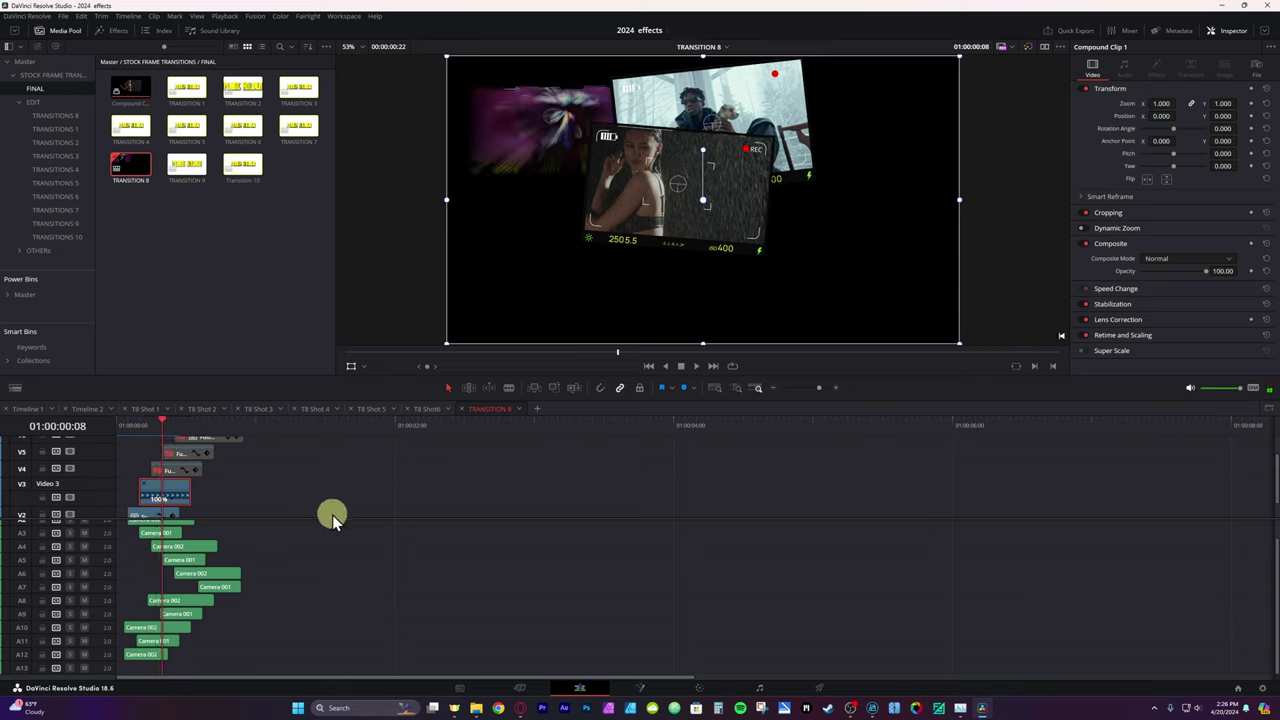
pyautogui.scroll(4, 333, 517)
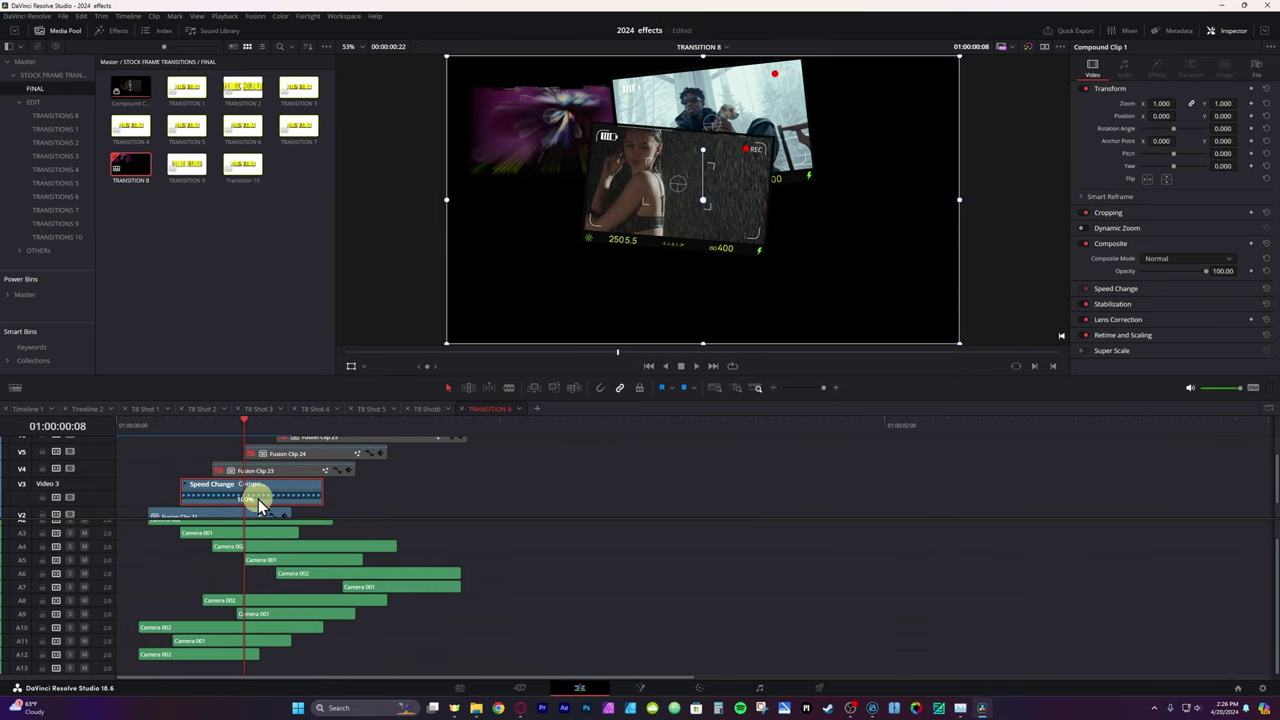
pyautogui.click(258, 503)
pyautogui.click(292, 514)
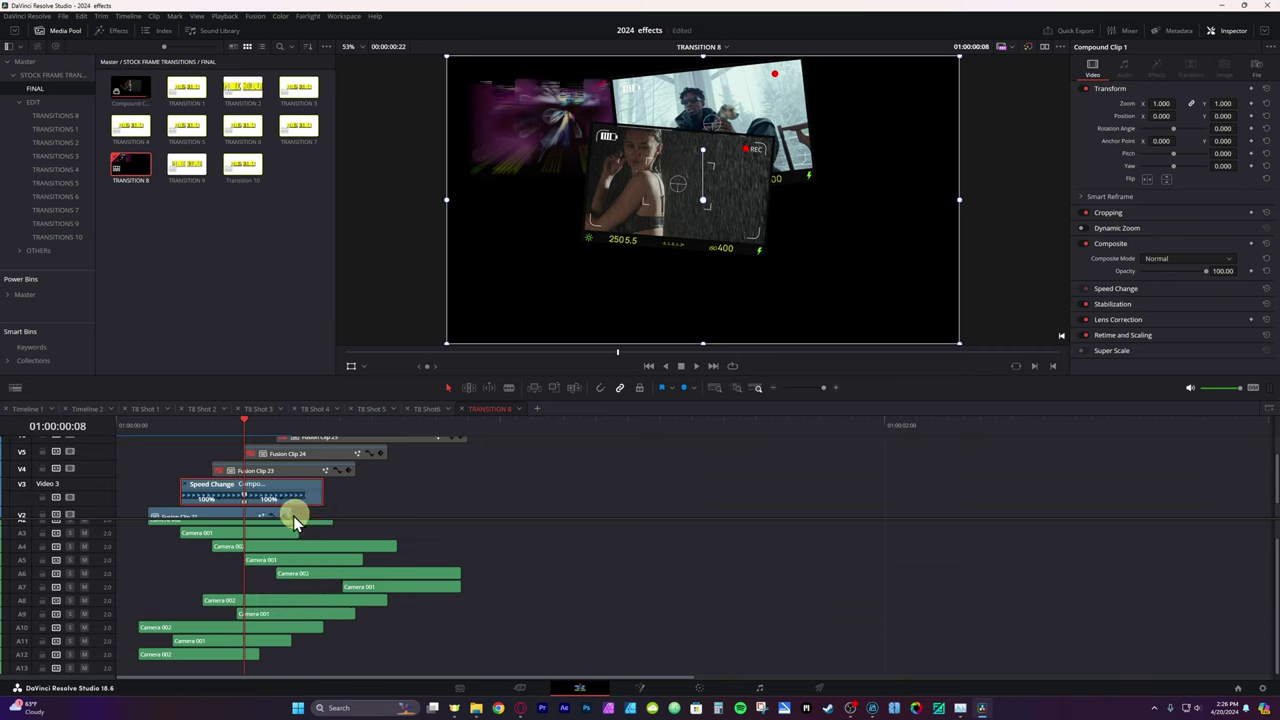
pyautogui.click(284, 504)
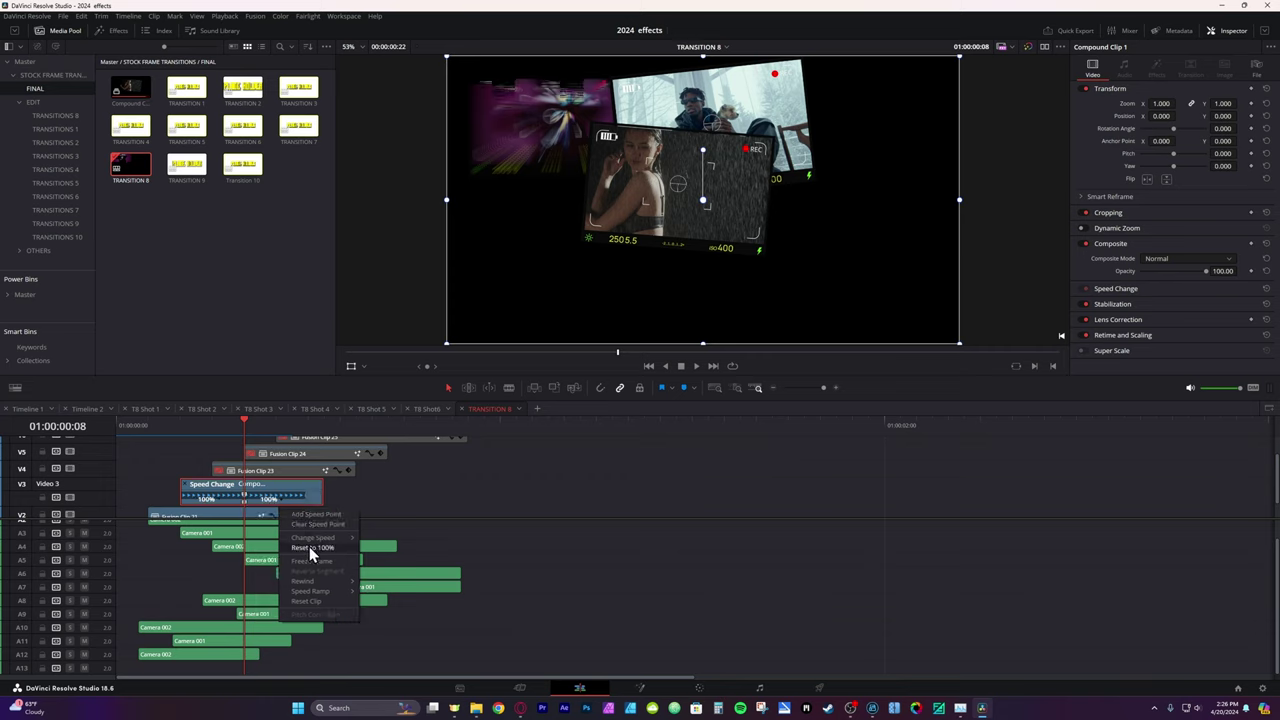
pyautogui.click(309, 558)
# Play the V3 compound clip with its freeze frame and scrub to its end at 01:00:02:13.
pyautogui.click(164, 424)
pyautogui.press('space')
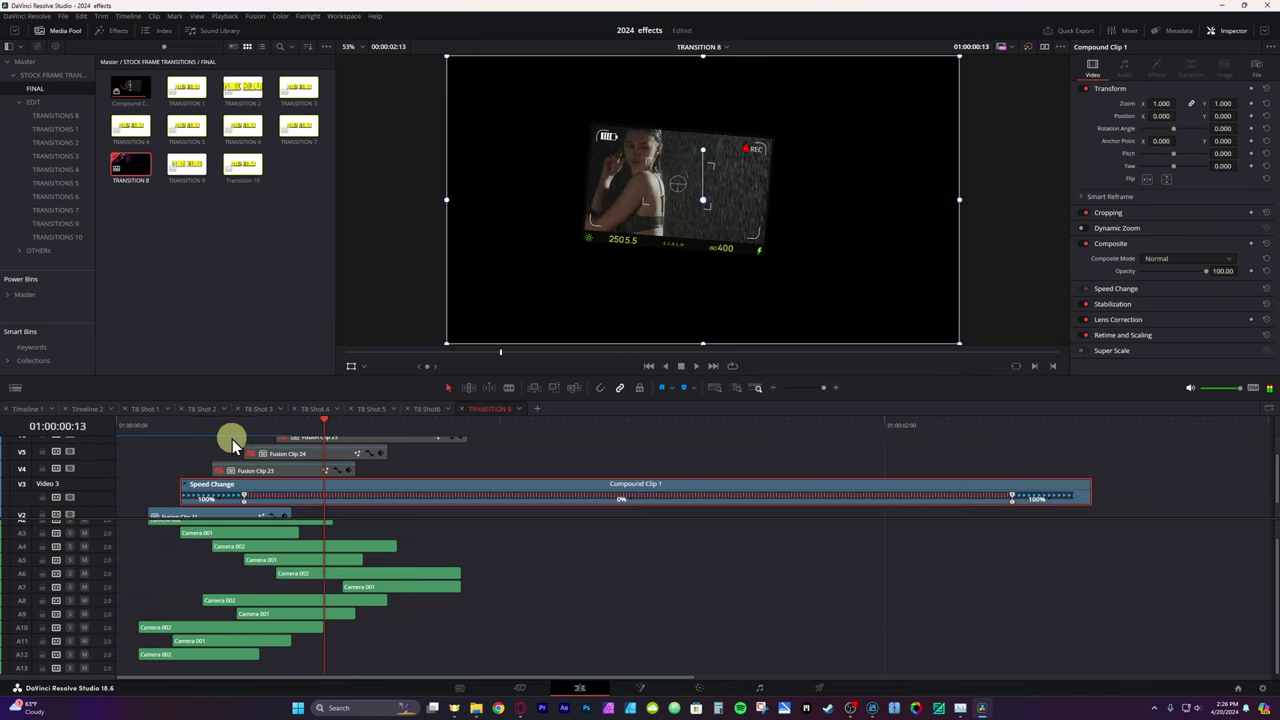
pyautogui.moveTo(232, 439); pyautogui.dragTo(1186, 429)
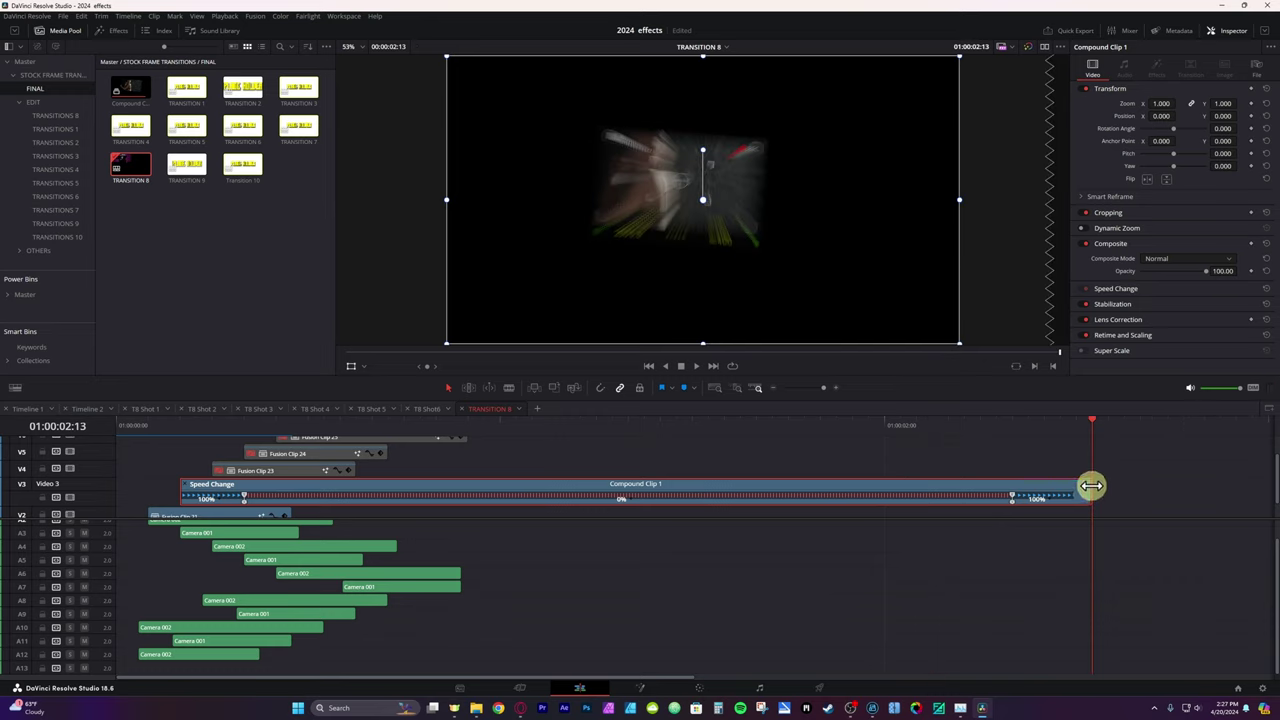